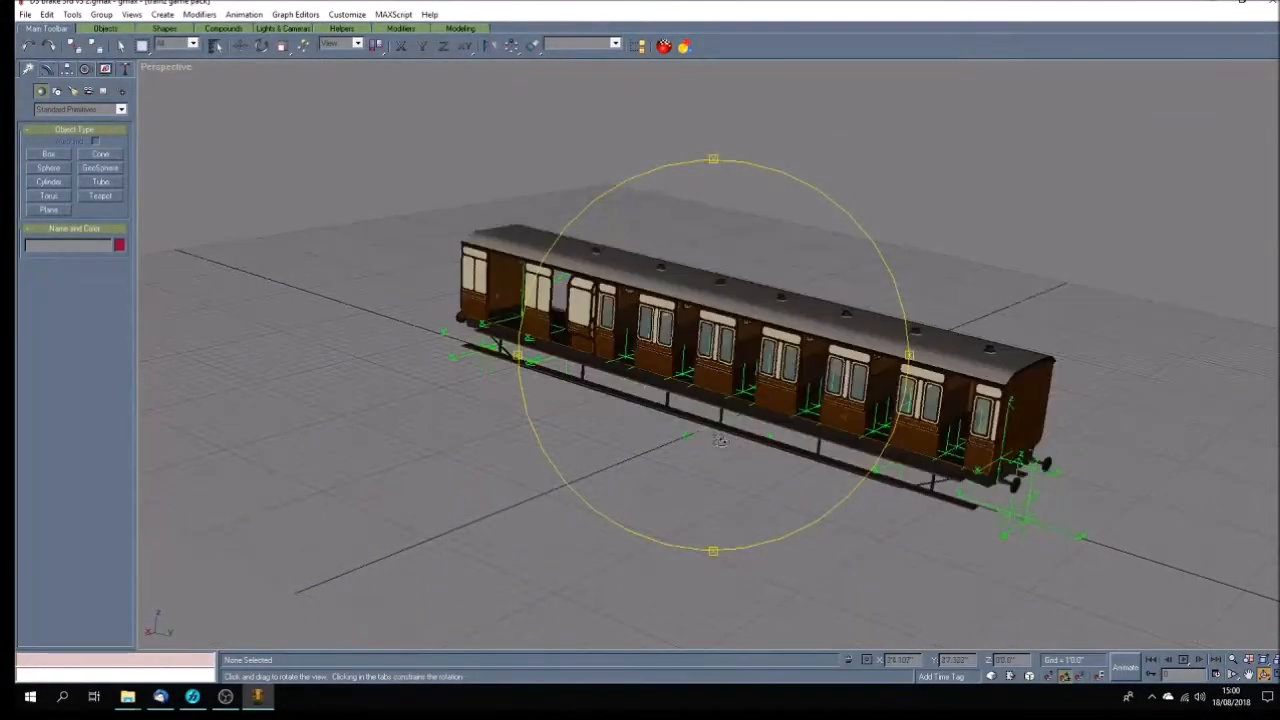
drag(500, 405, 525, 421)
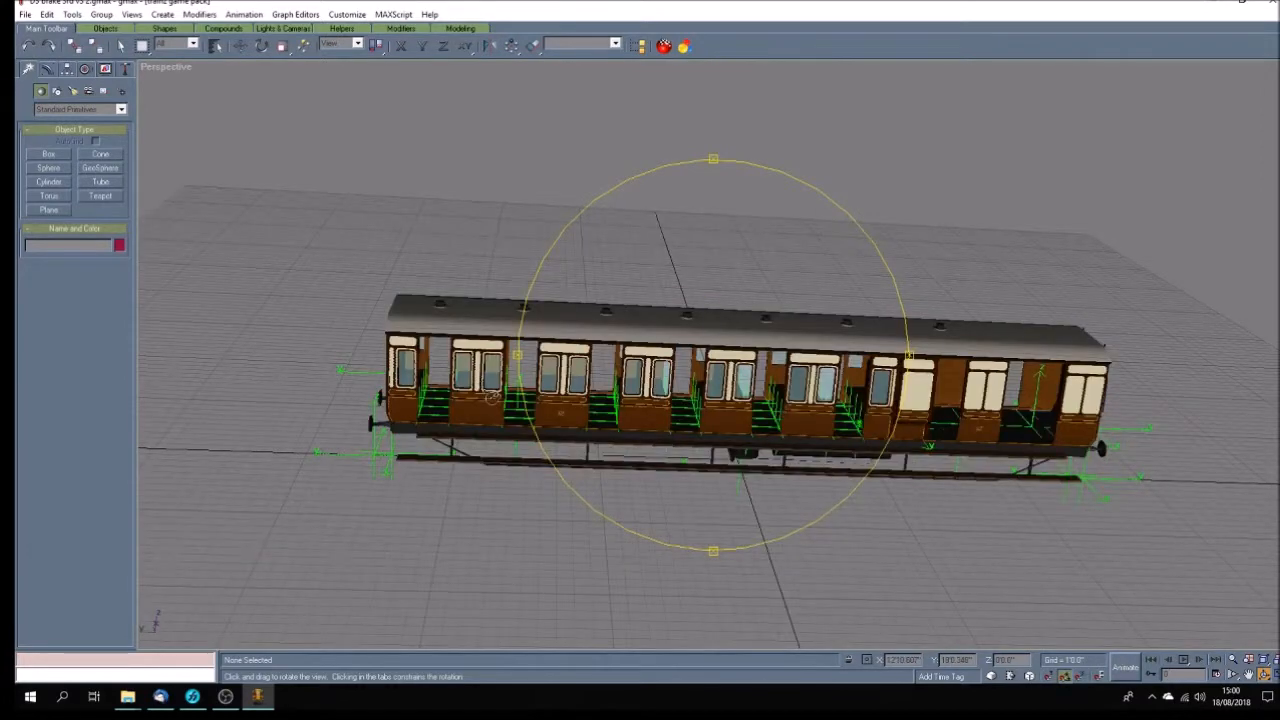
drag(635, 431, 626, 446)
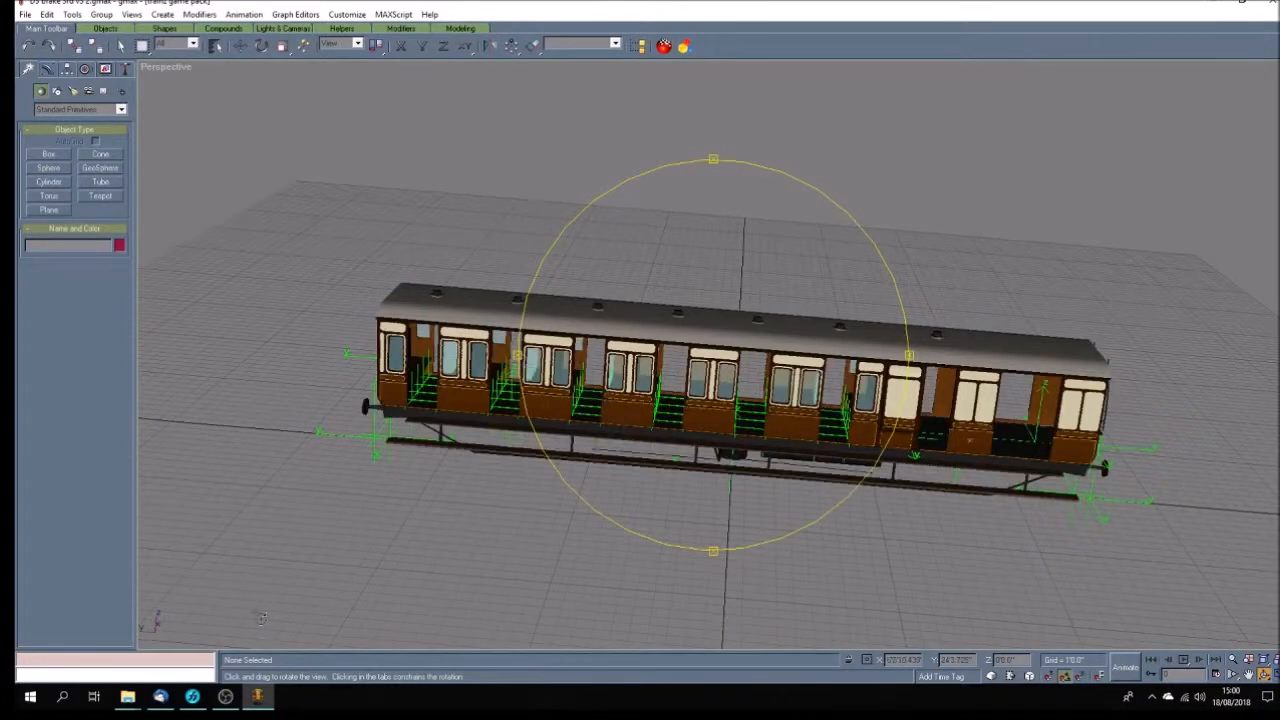
Switch to File Explorer and browse to Documents > Trainz projects > TANE new models > trains
right_click(127, 697)
click(92, 625)
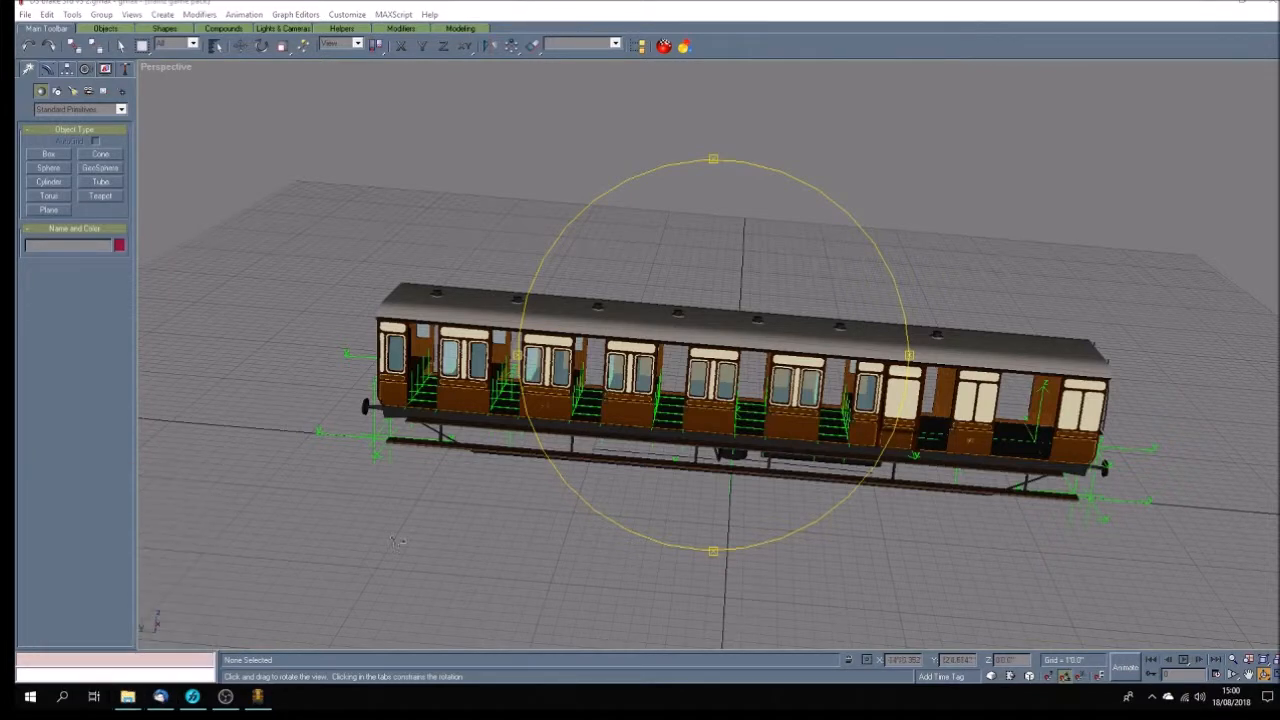
double_click(1172, 367)
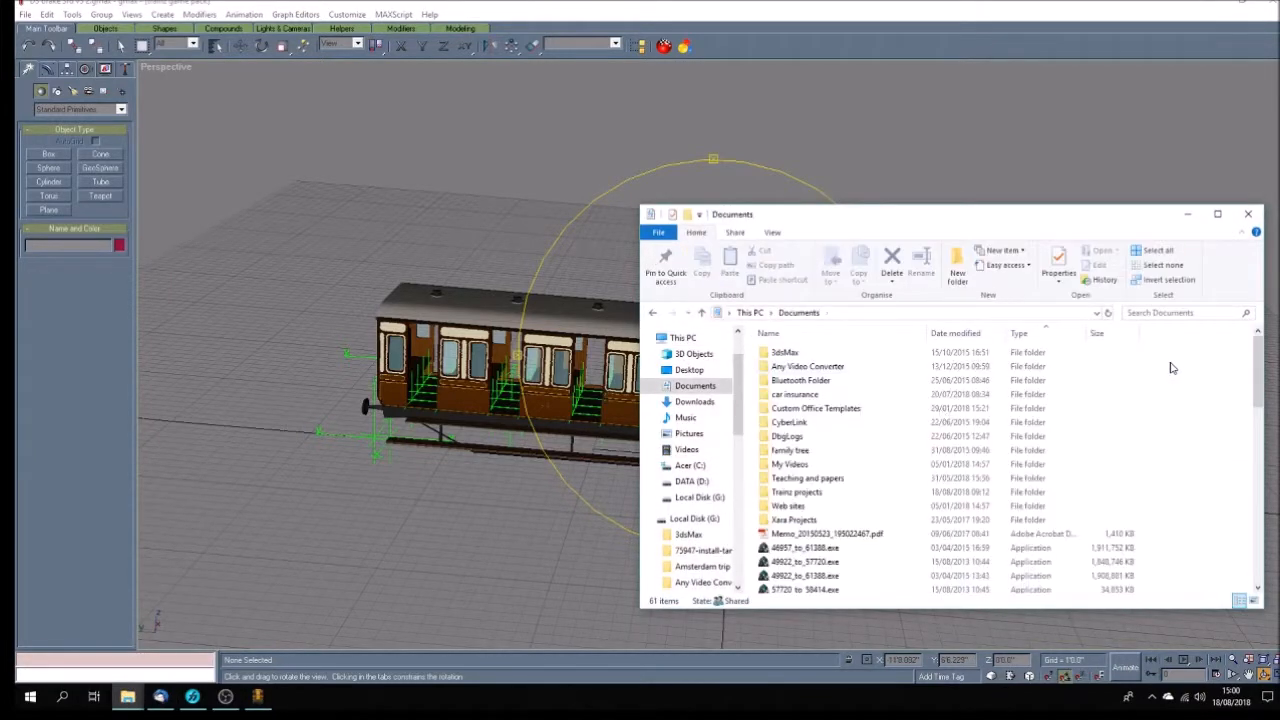
double_click(808, 493)
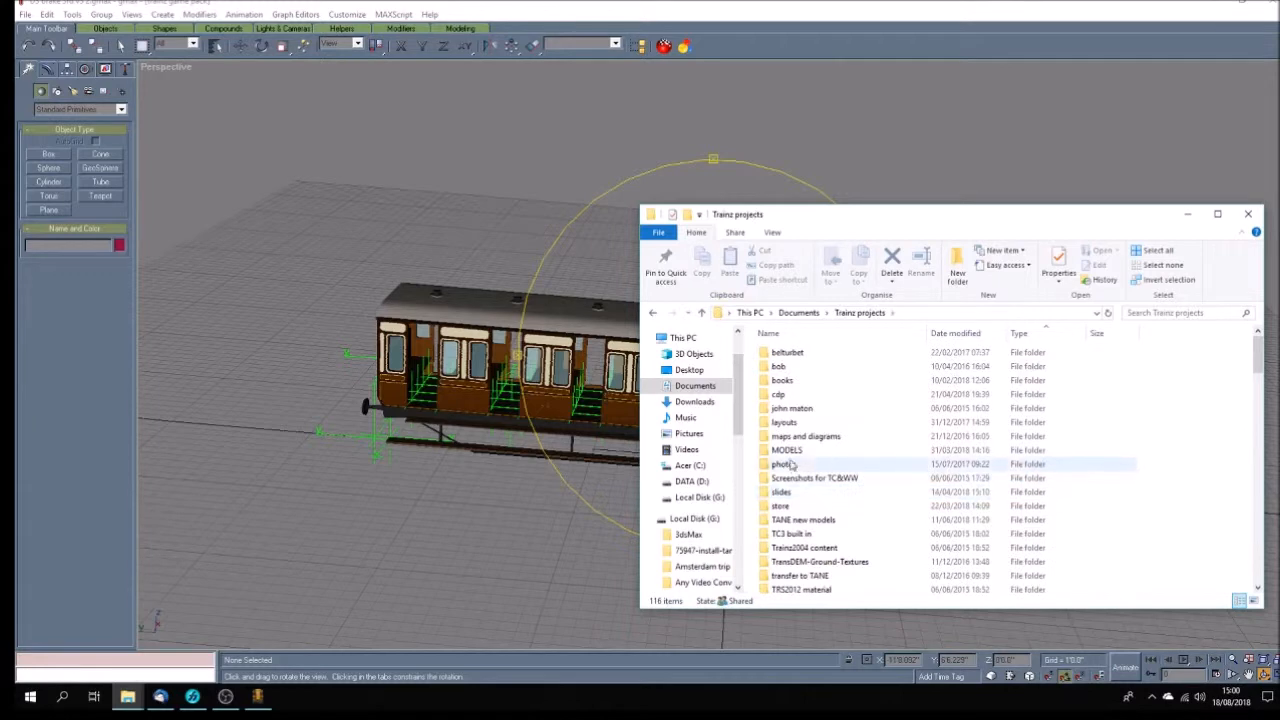
double_click(803, 520)
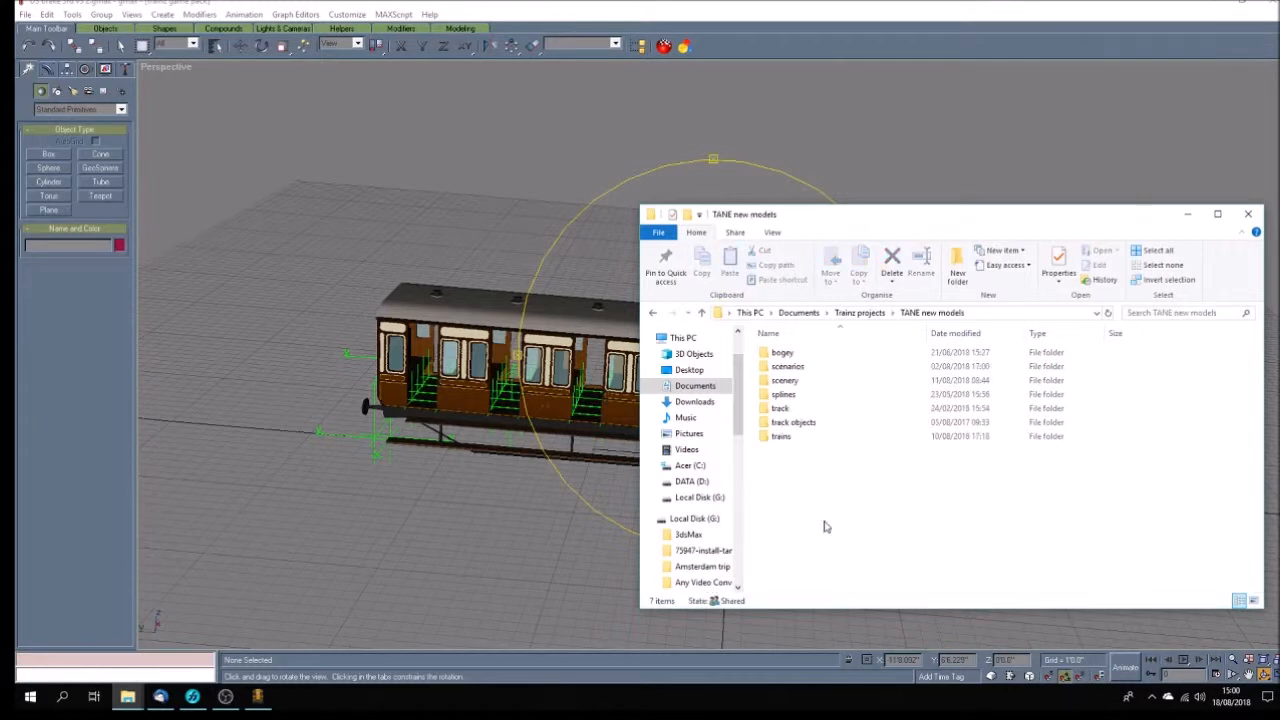
double_click(780, 437)
drag(1115, 223, 867, 127)
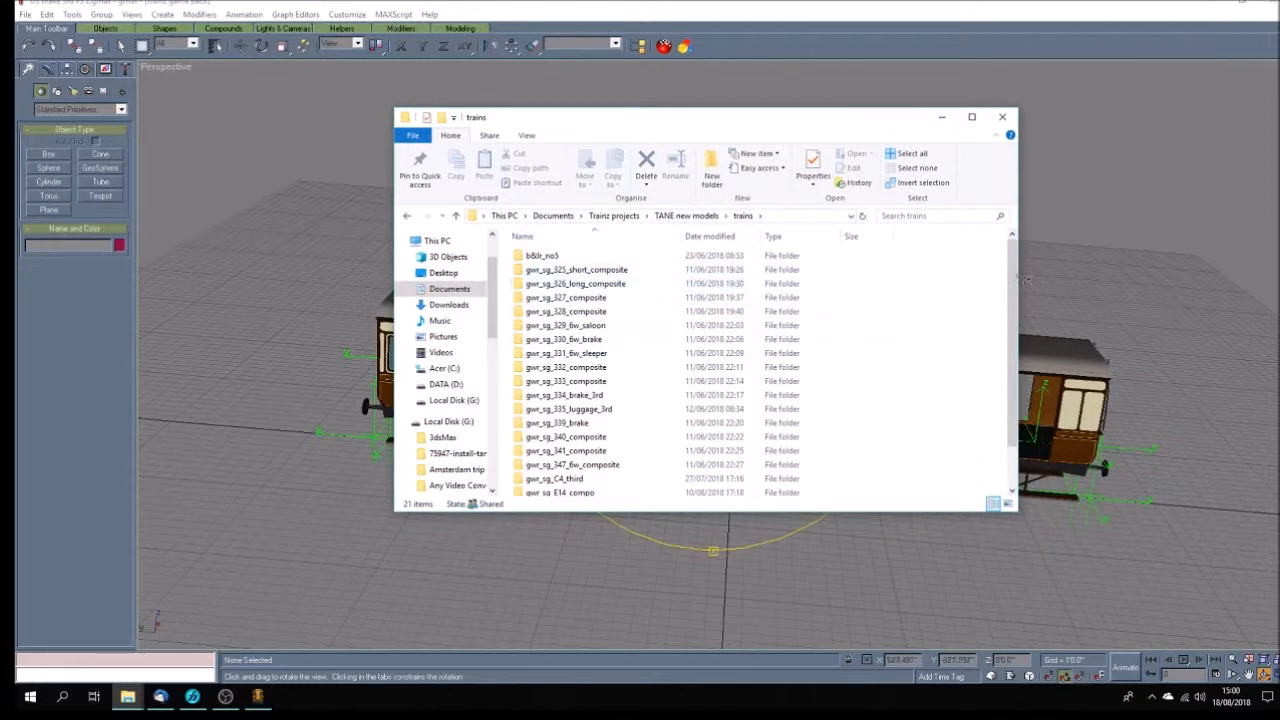
Open the gwr_sg_C4_third folder and its gwr_sg_C4_third_body subfolder
drag(1012, 287, 1016, 370)
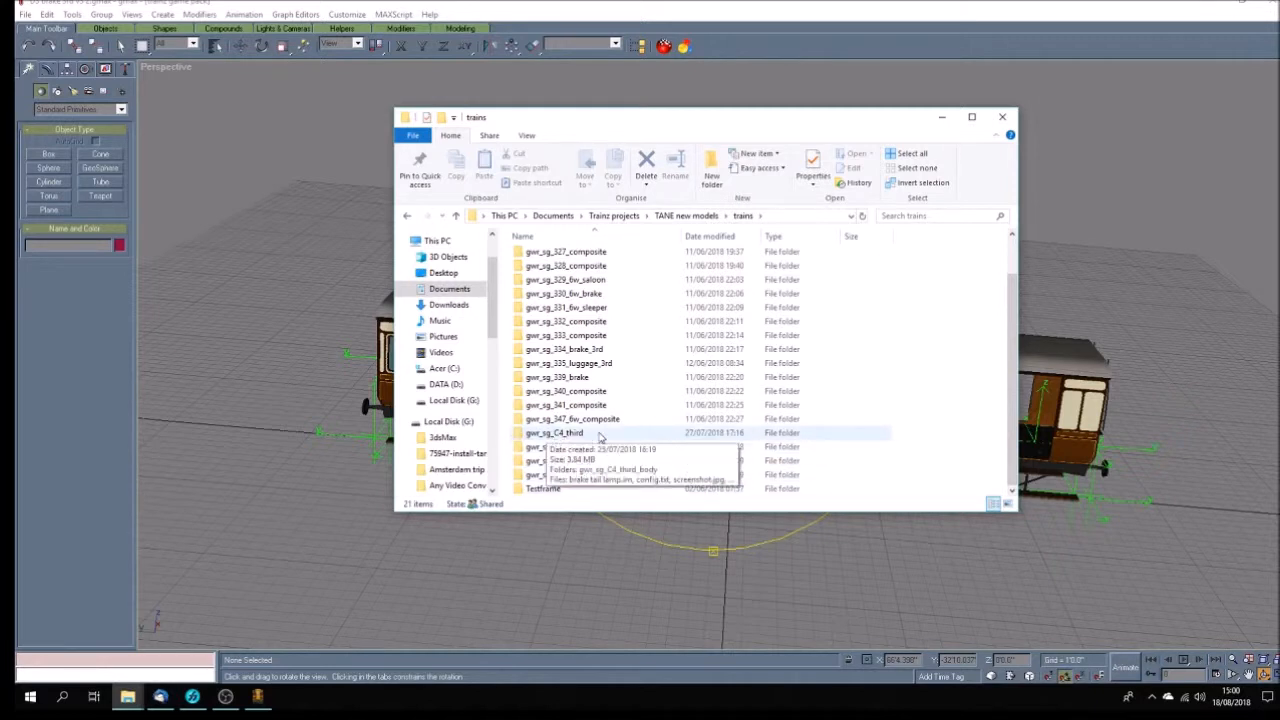
click(552, 433)
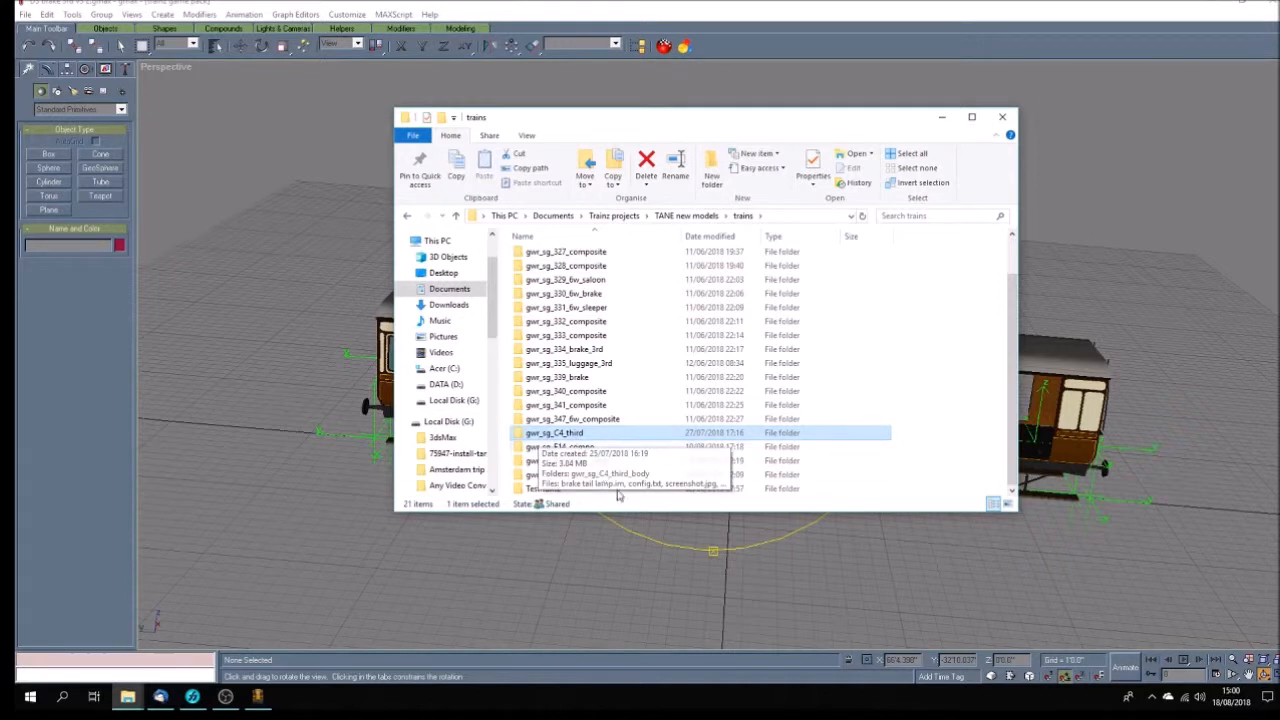
double_click(590, 437)
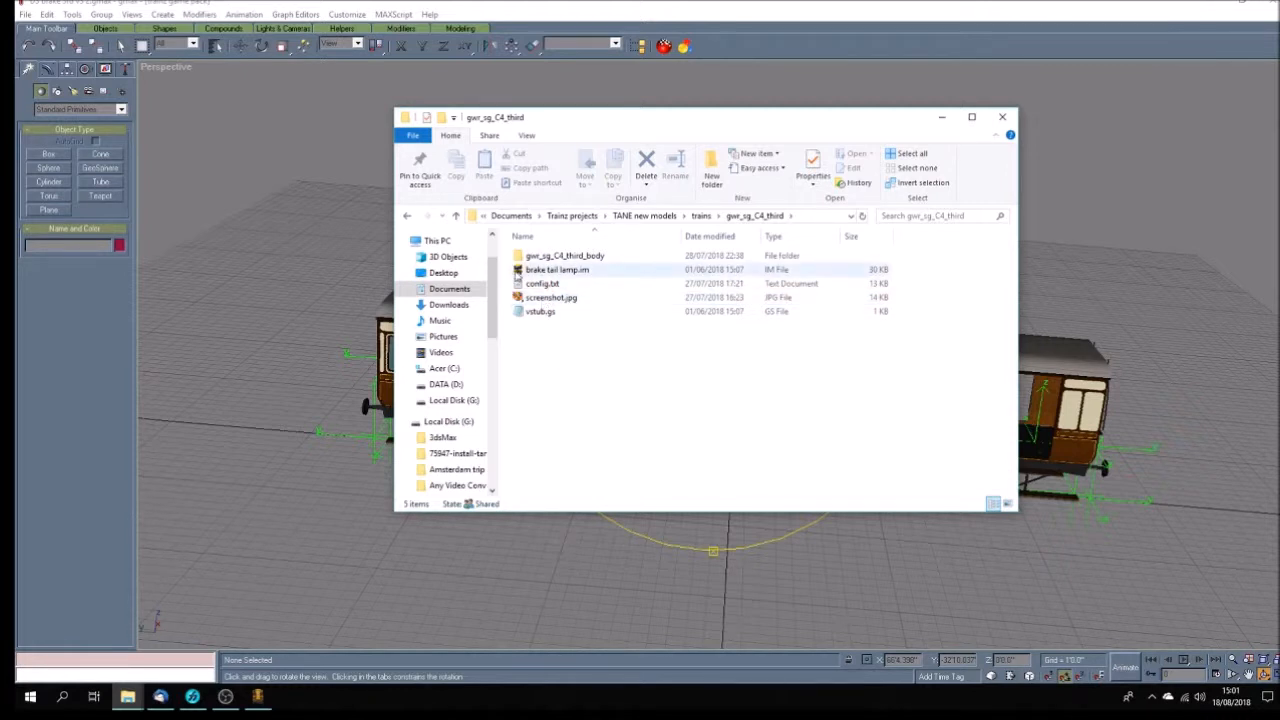
double_click(540, 257)
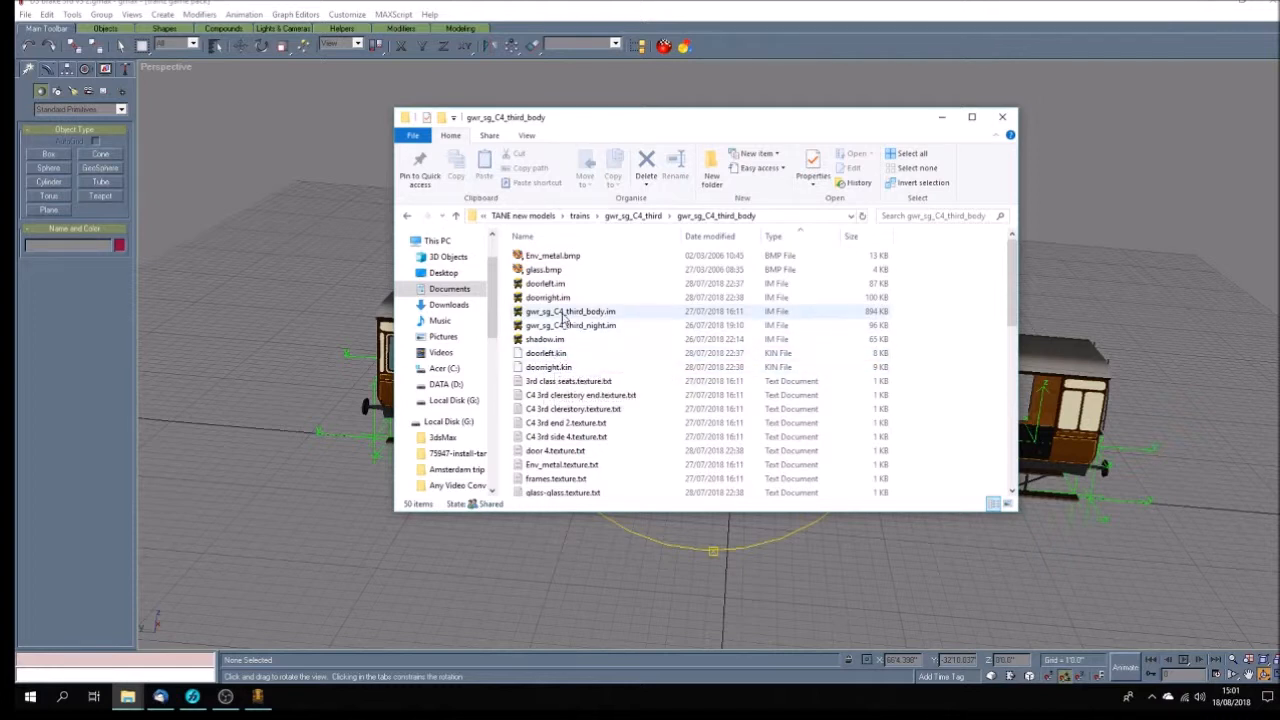
Examine the carriage's exported mesh files: gwr_sg_C4_third_body.im, doorleft.im, doorright.im, gwr_sg_C4_third_night.im and shadow.im
click(565, 314)
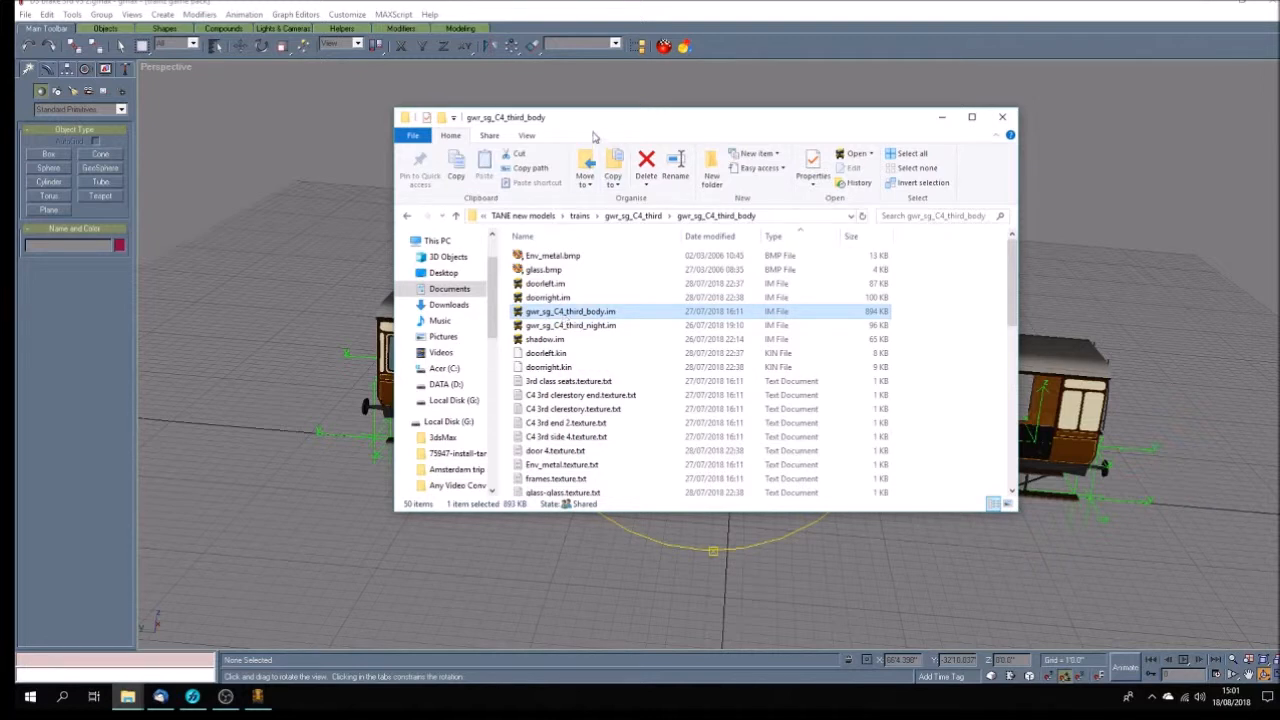
drag(697, 121, 900, 114)
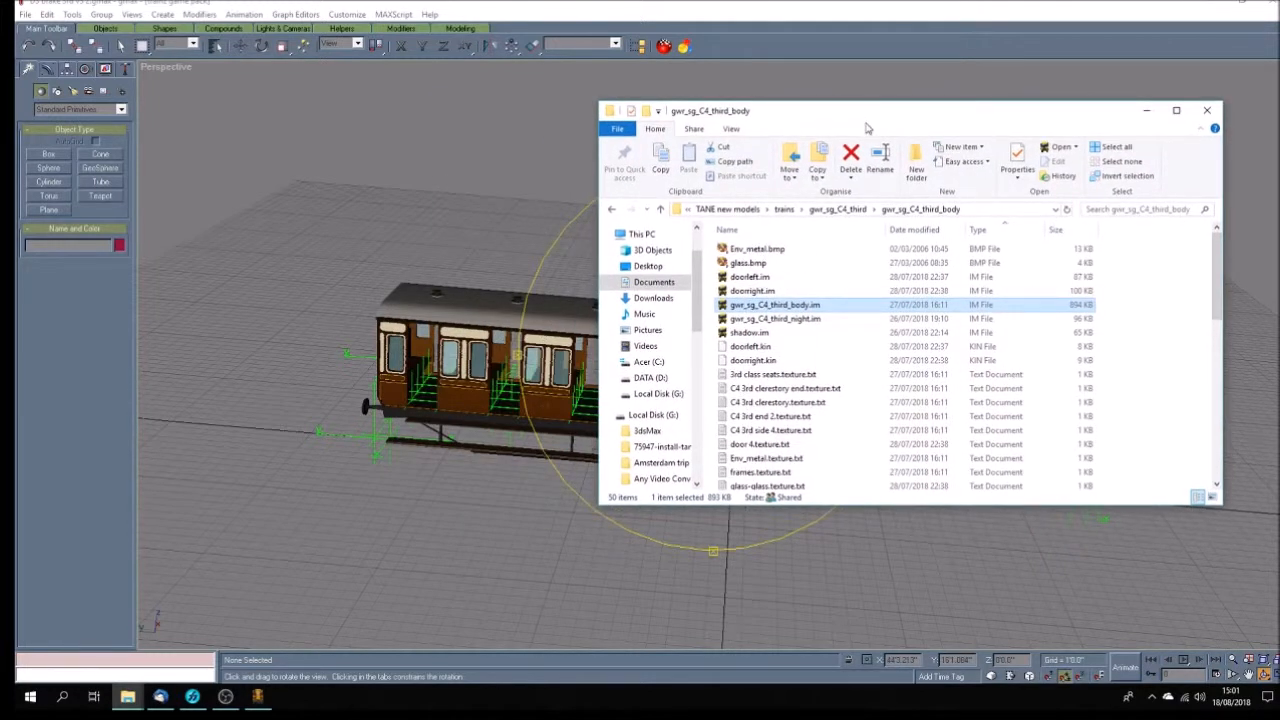
drag(867, 128, 757, 132)
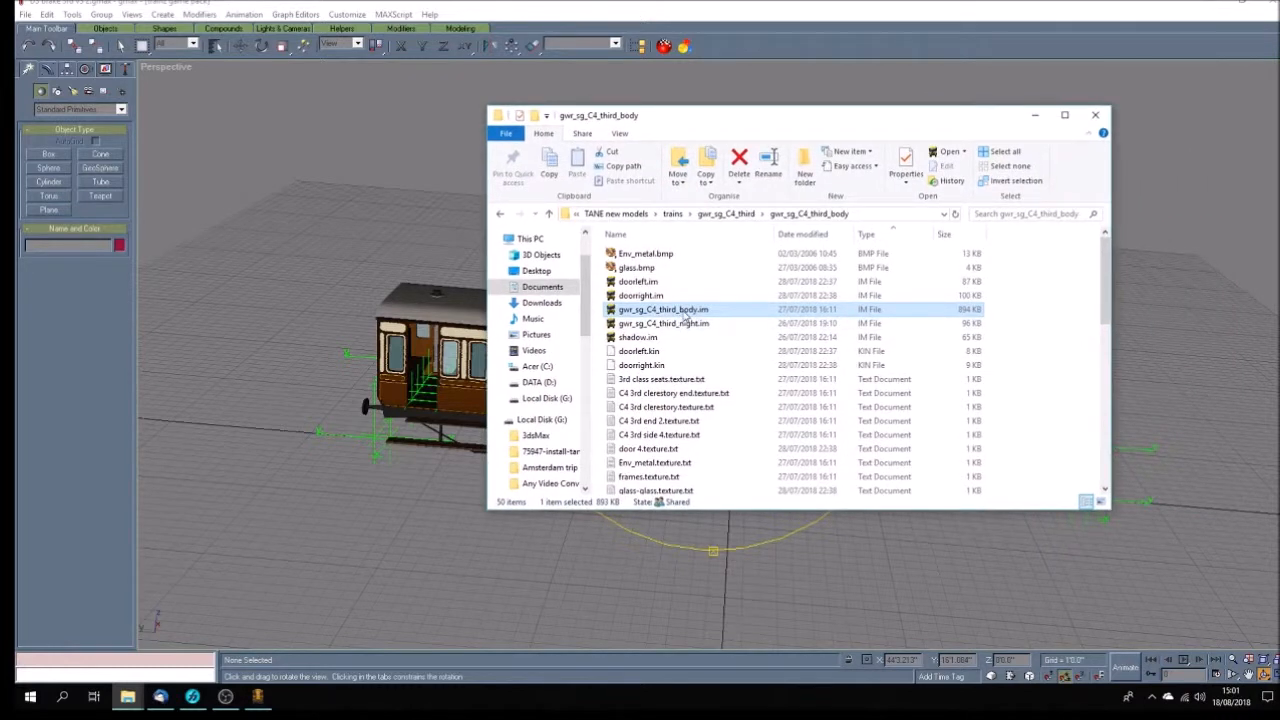
click(640, 283)
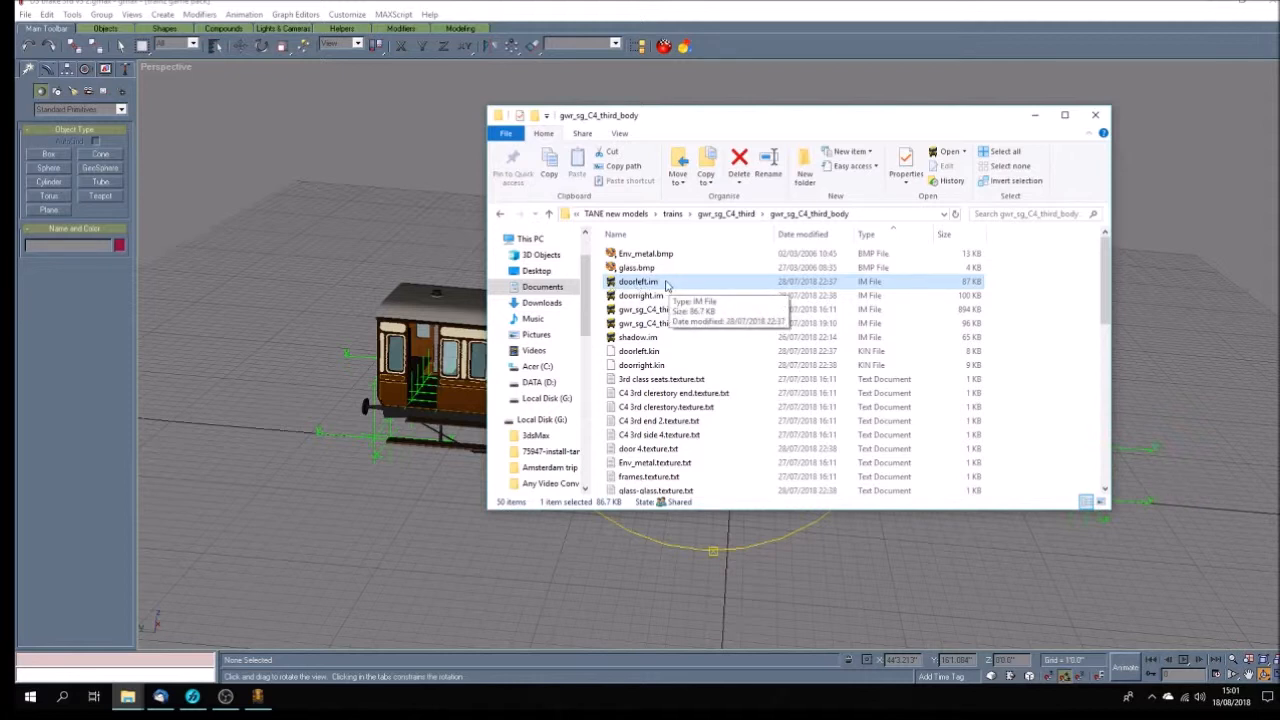
drag(663, 121, 726, 121)
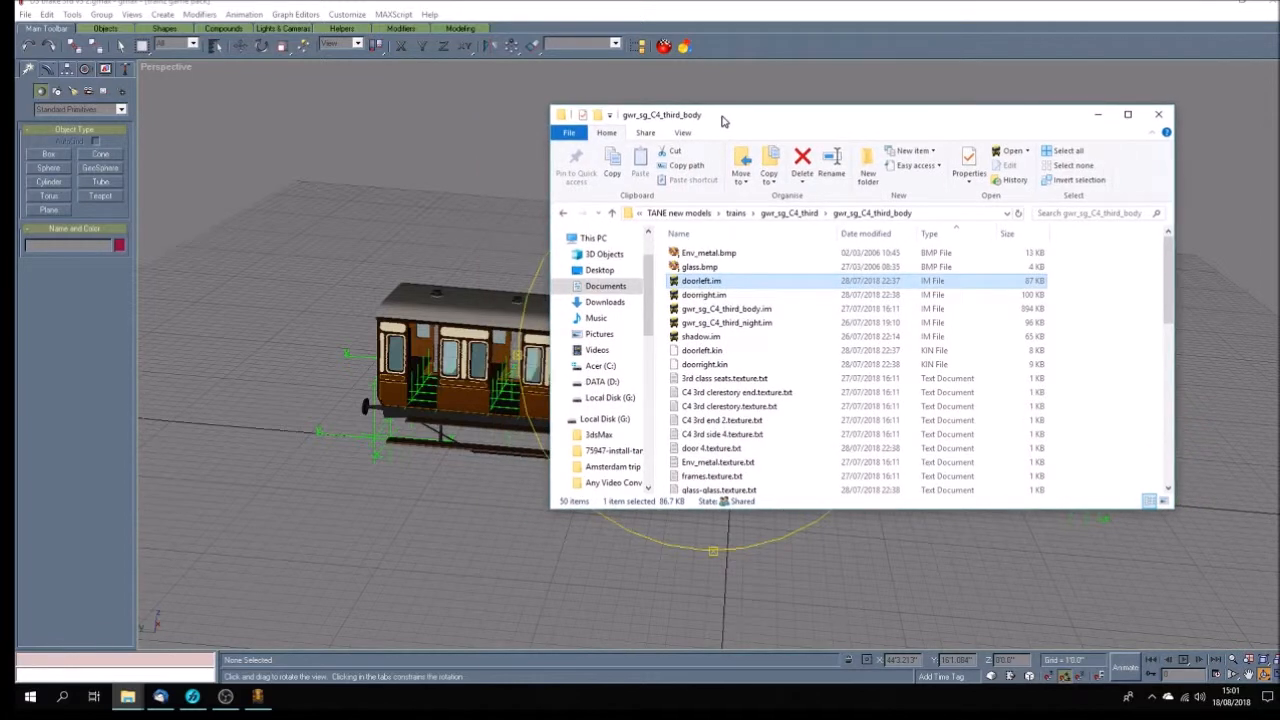
click(694, 296)
click(697, 284)
click(699, 297)
click(700, 284)
click(701, 297)
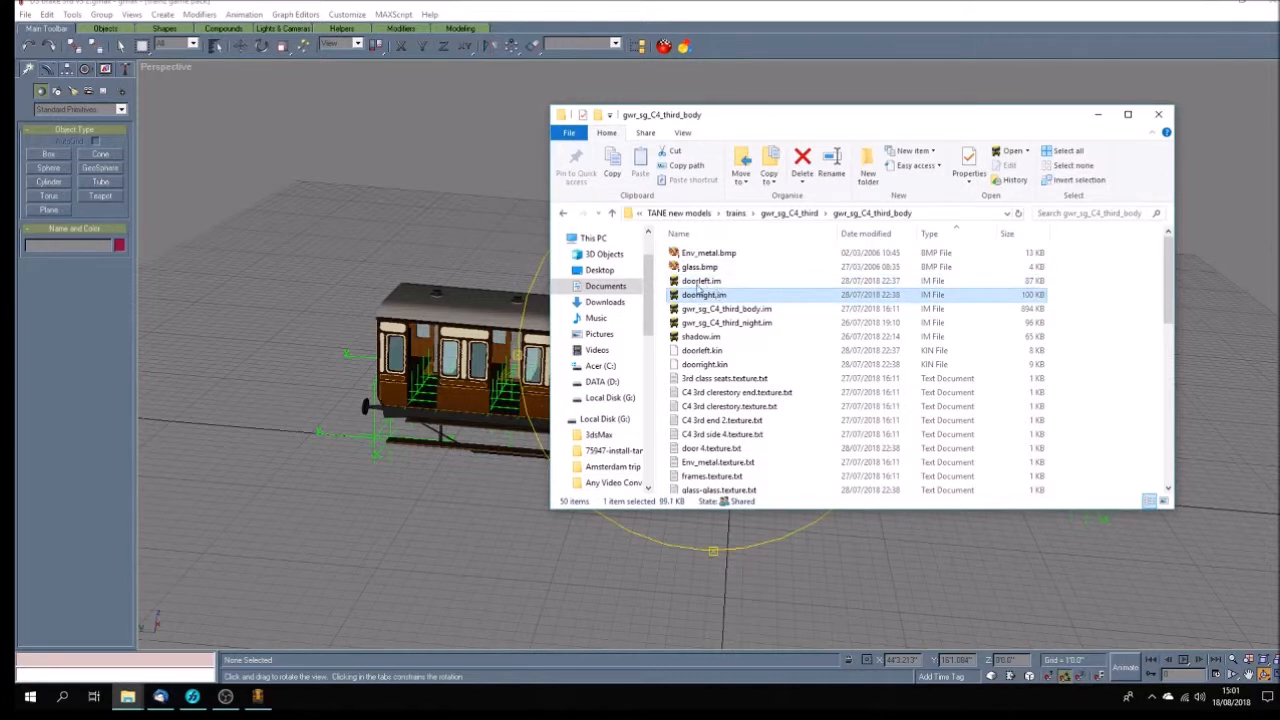
click(735, 328)
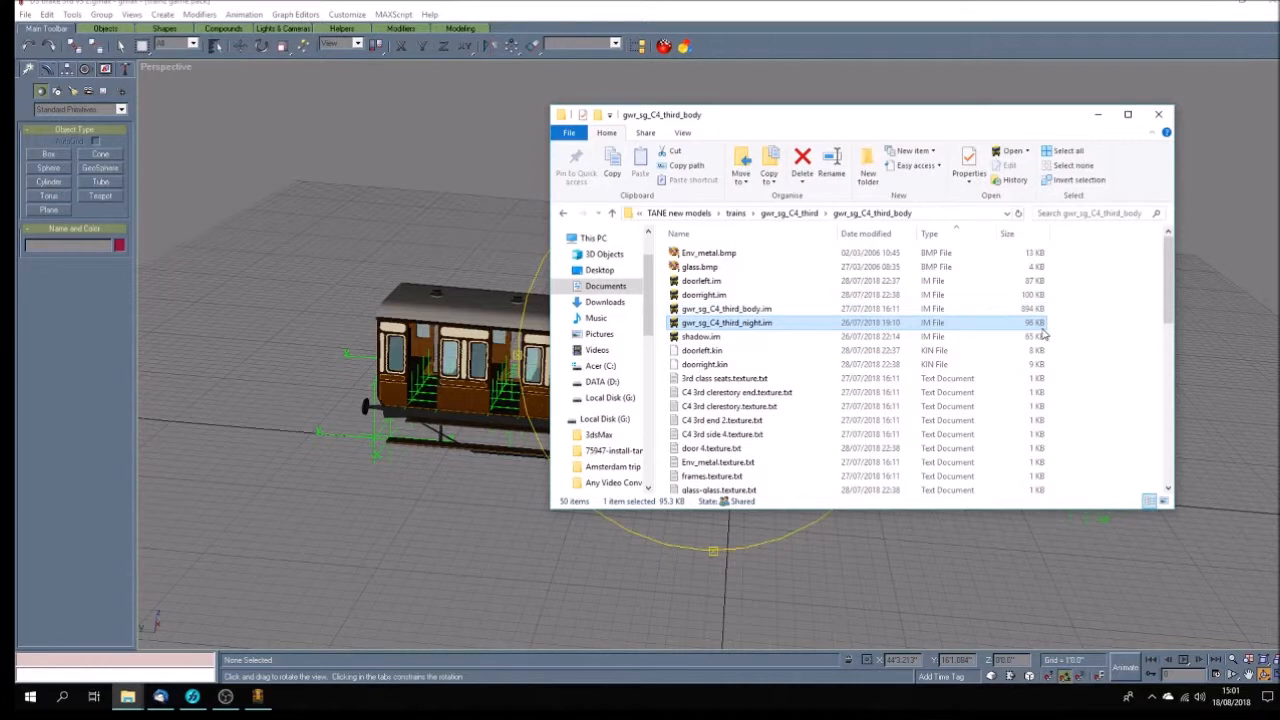
click(681, 340)
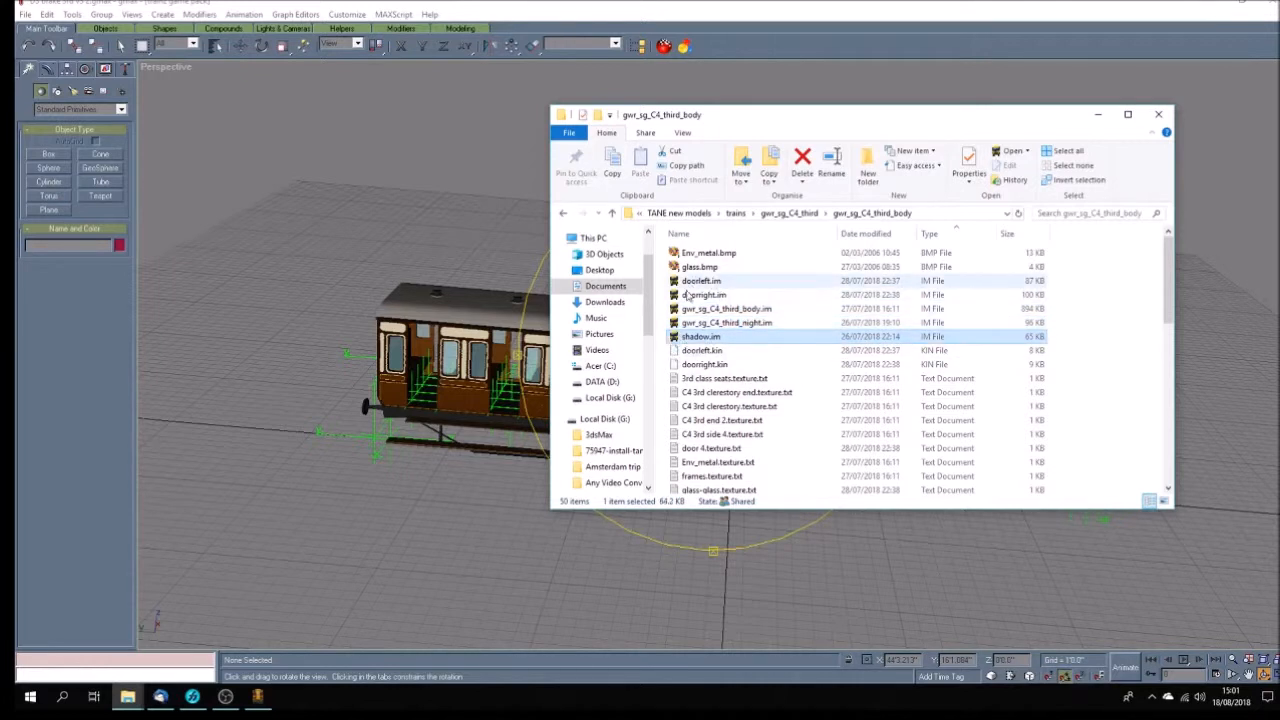
Review the mesh-table entries for body, night, doors and shadow in the gwr_sg_C4_third folder's config.txt, and close the file
click(806, 220)
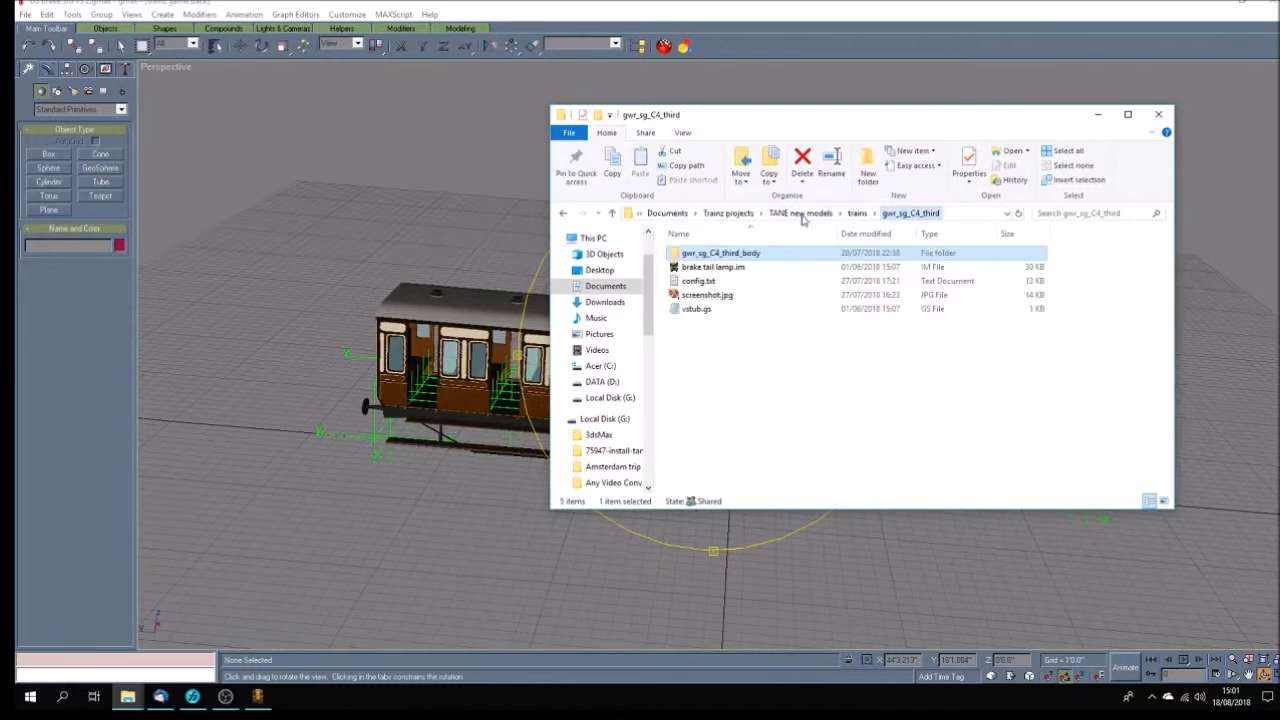
double_click(703, 282)
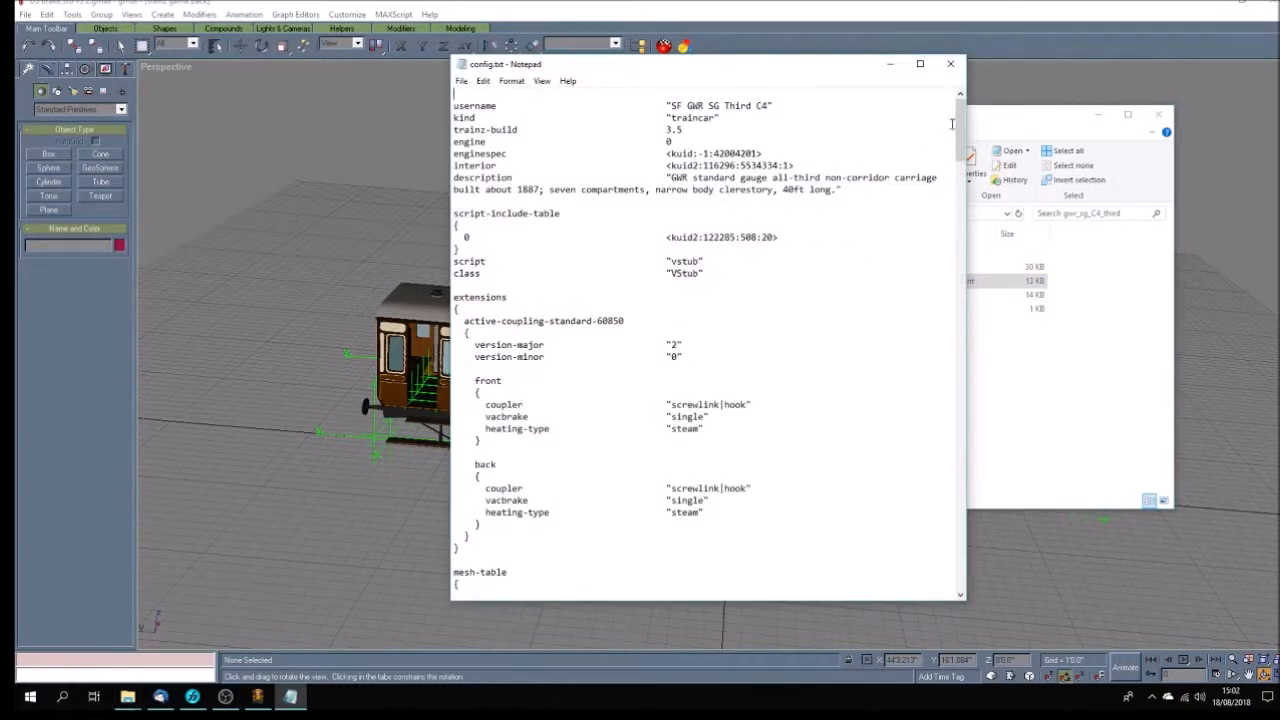
drag(961, 127, 967, 179)
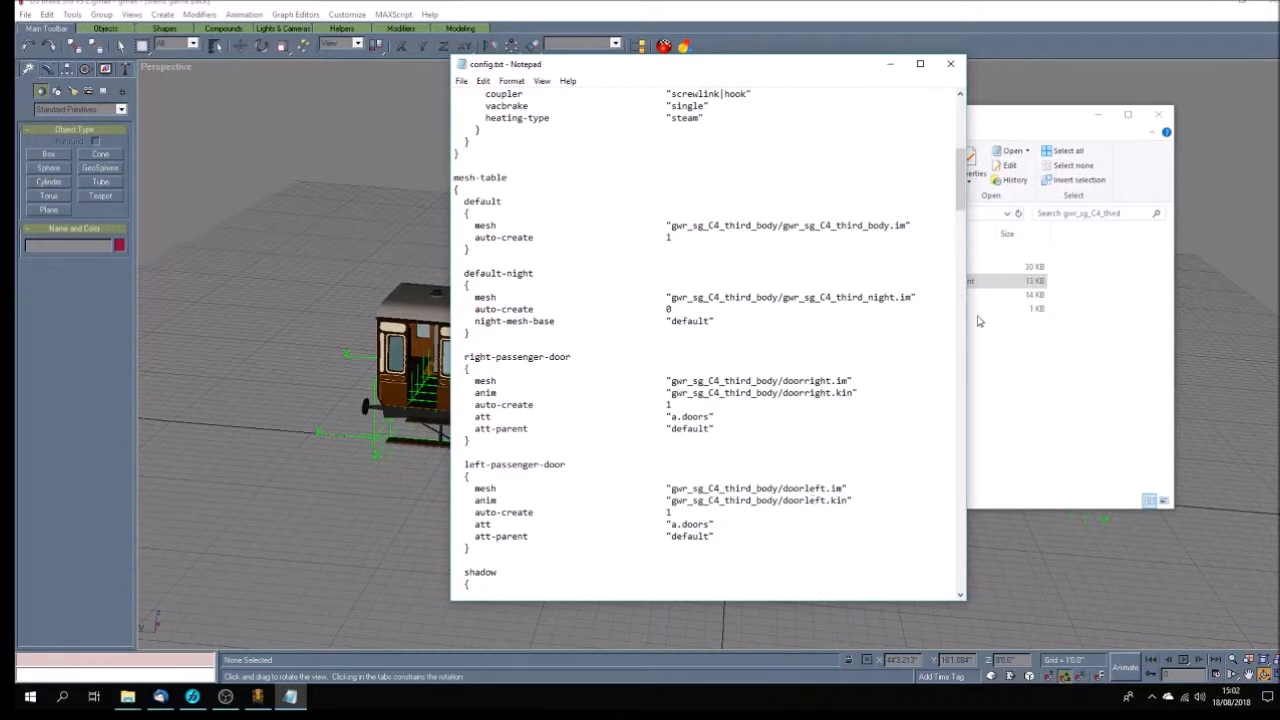
drag(967, 198, 967, 223)
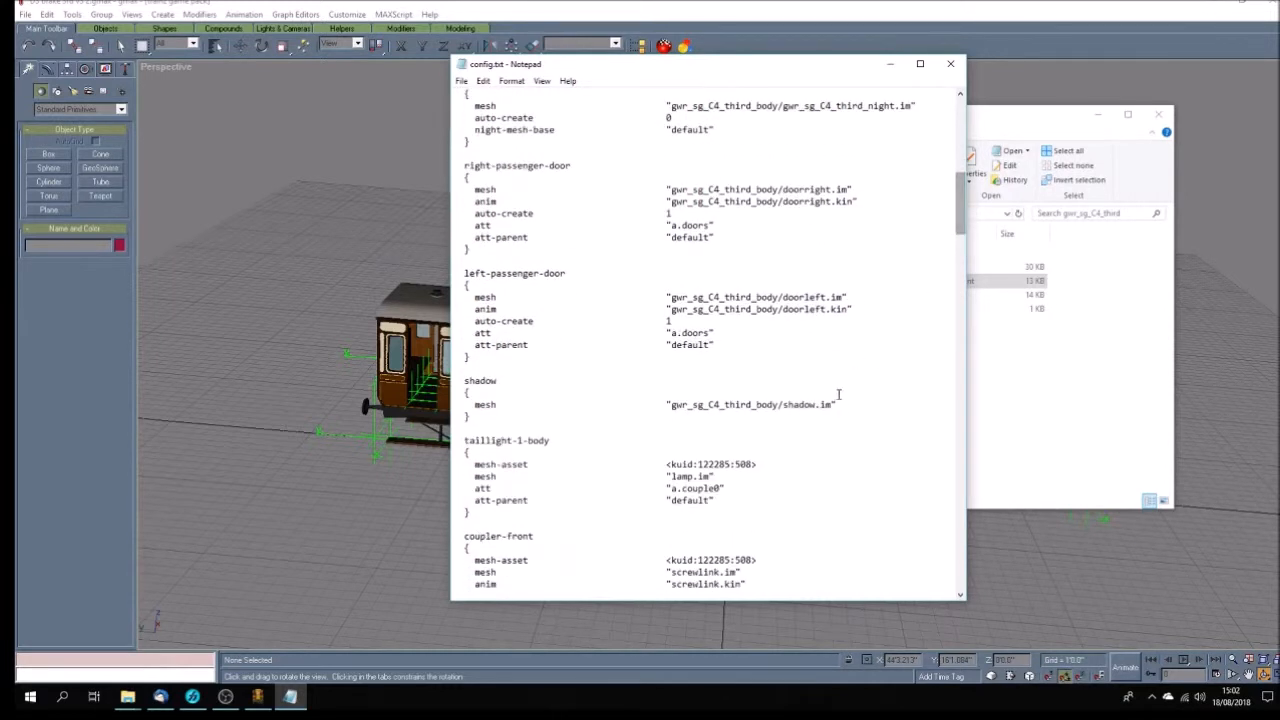
click(950, 63)
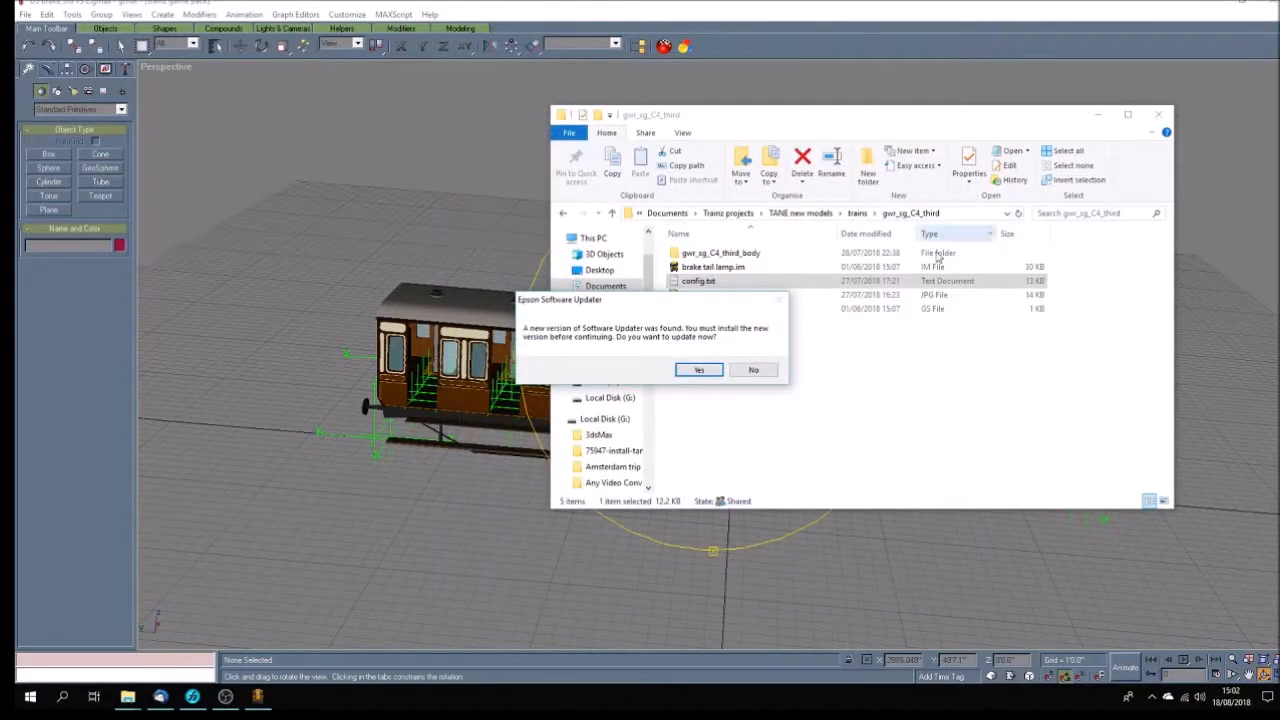
Decline the Epson Software Updater prompt, revisit the gwr_sg_C4_third_body folder and close File Explorer to return to gmax
click(756, 371)
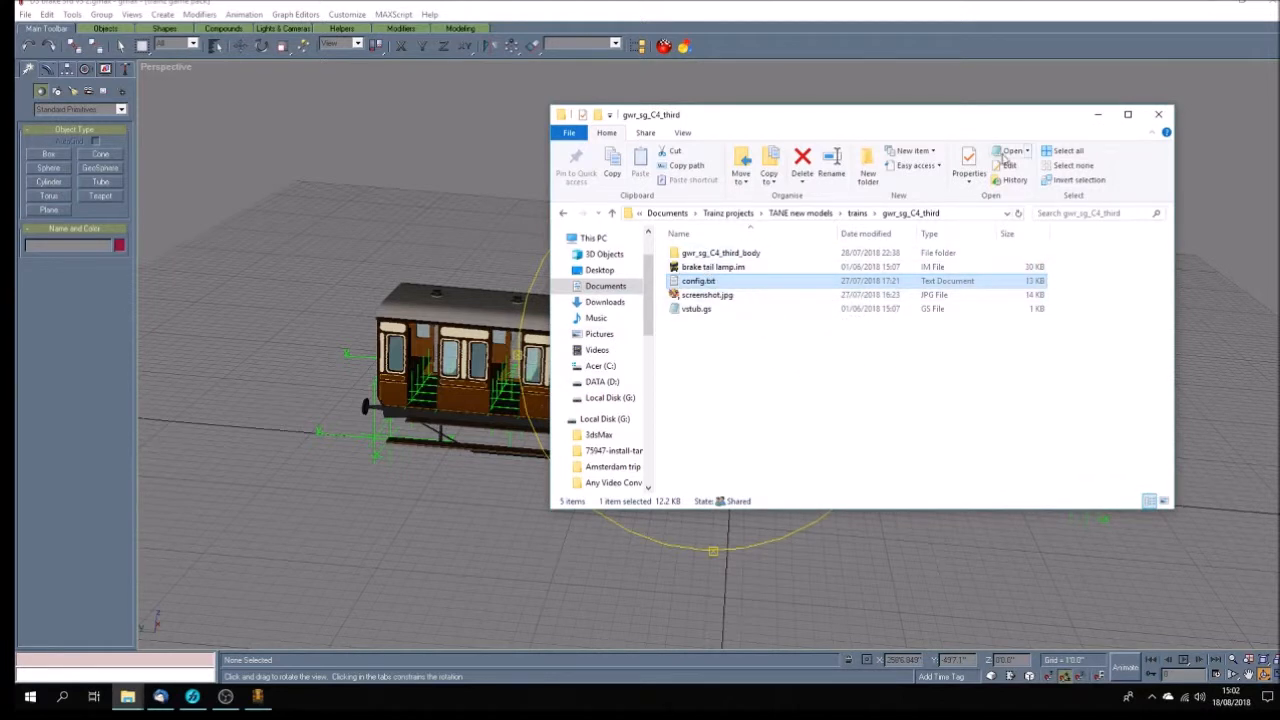
double_click(722, 253)
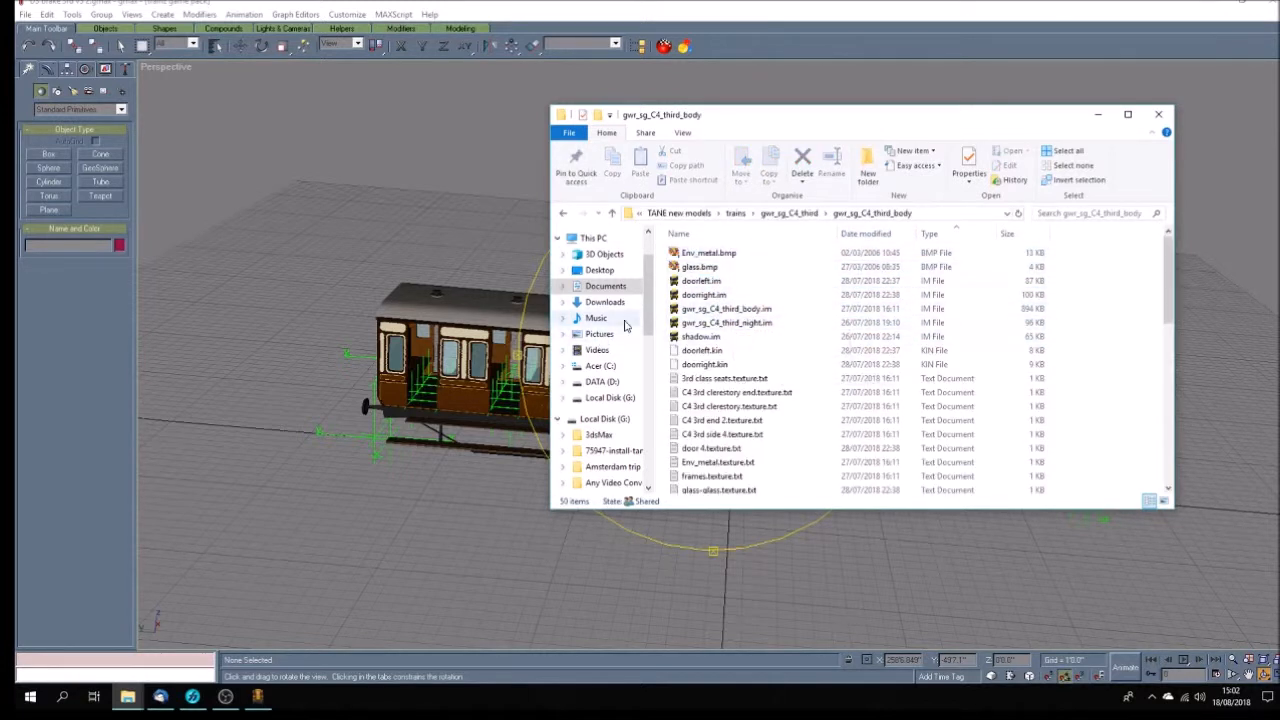
click(1158, 114)
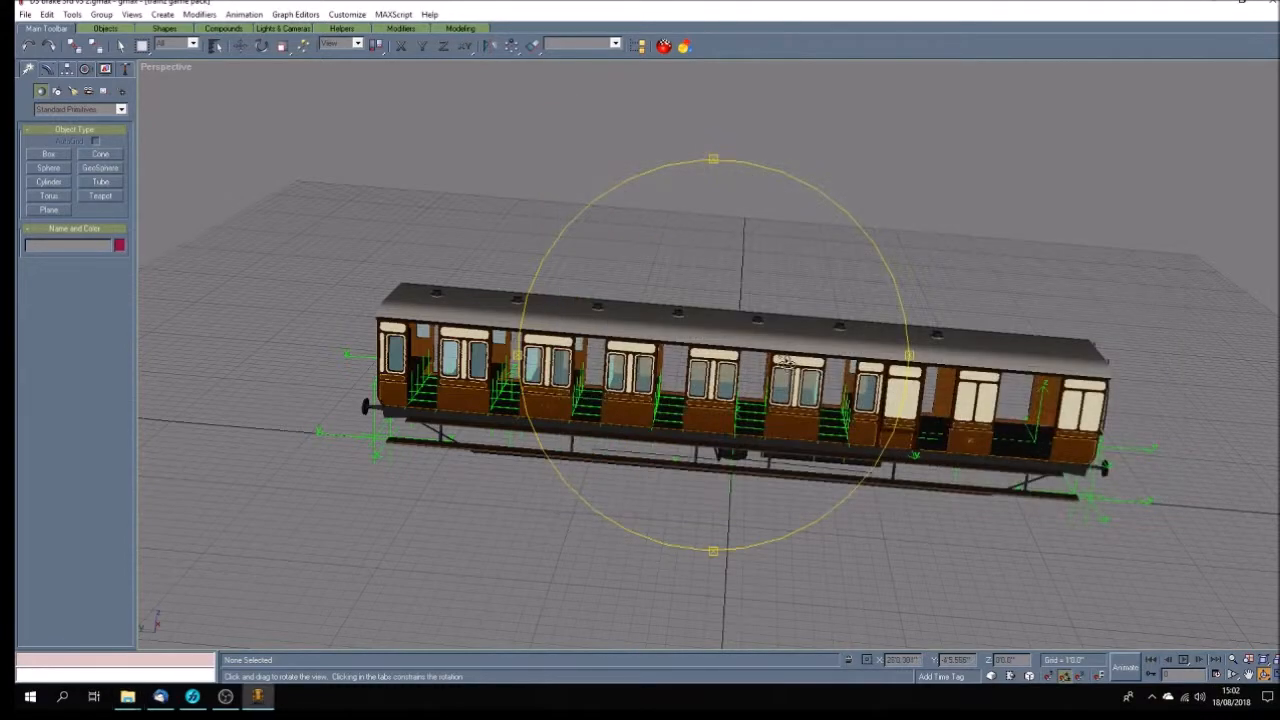
key(F3)
drag(548, 397, 564, 392)
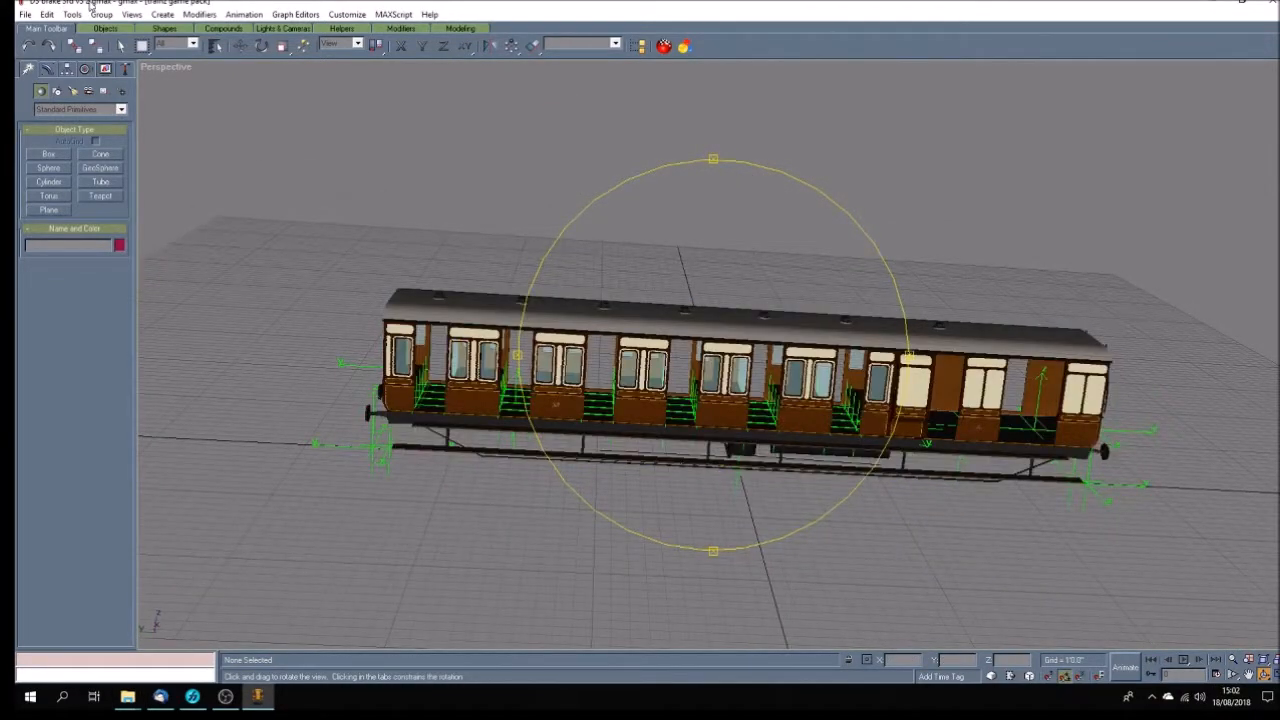
key(F3)
drag(573, 338, 668, 395)
key(F3)
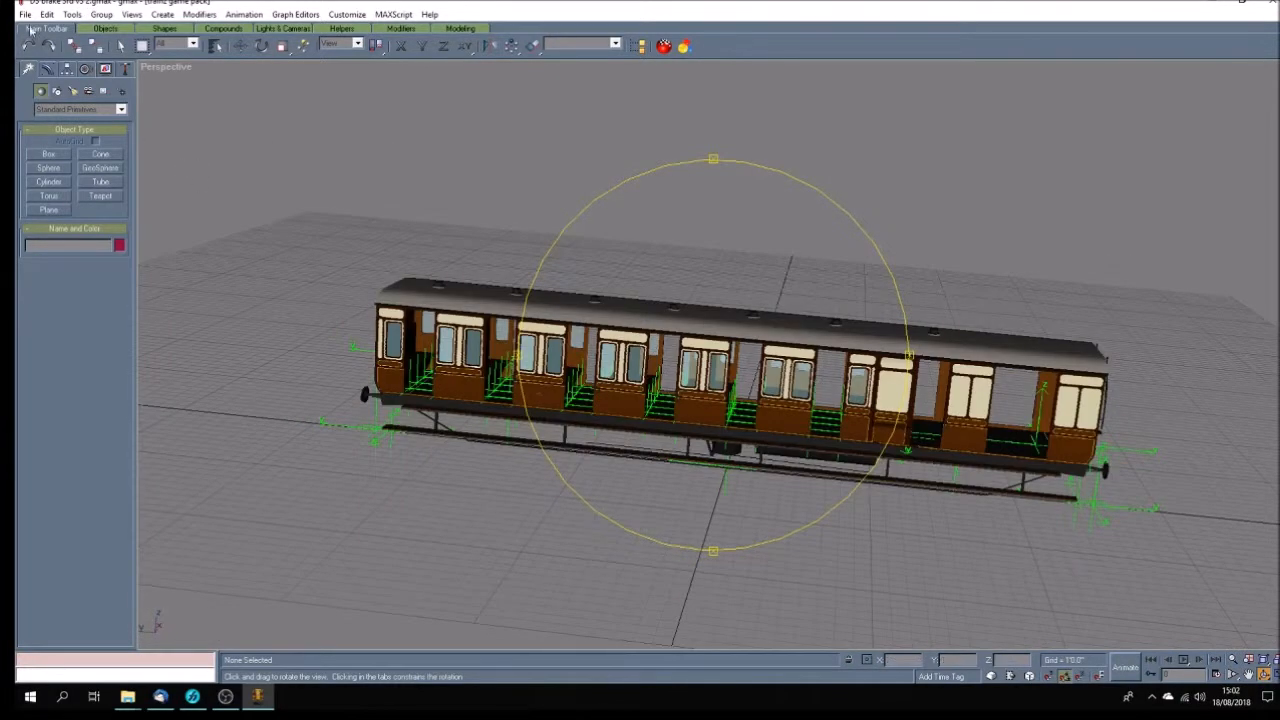
Save a copy of the carriage model as D3 brake 3rd night.gmax in the carriages folder
click(25, 15)
click(53, 92)
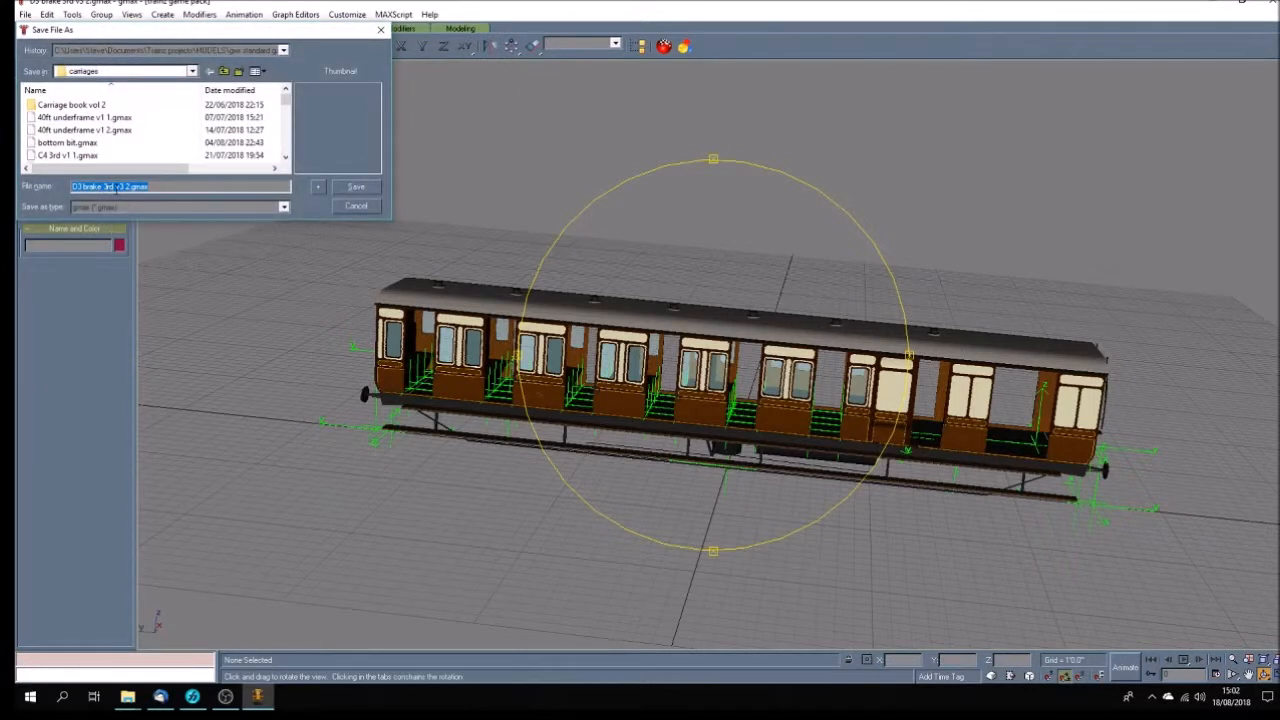
click(117, 187)
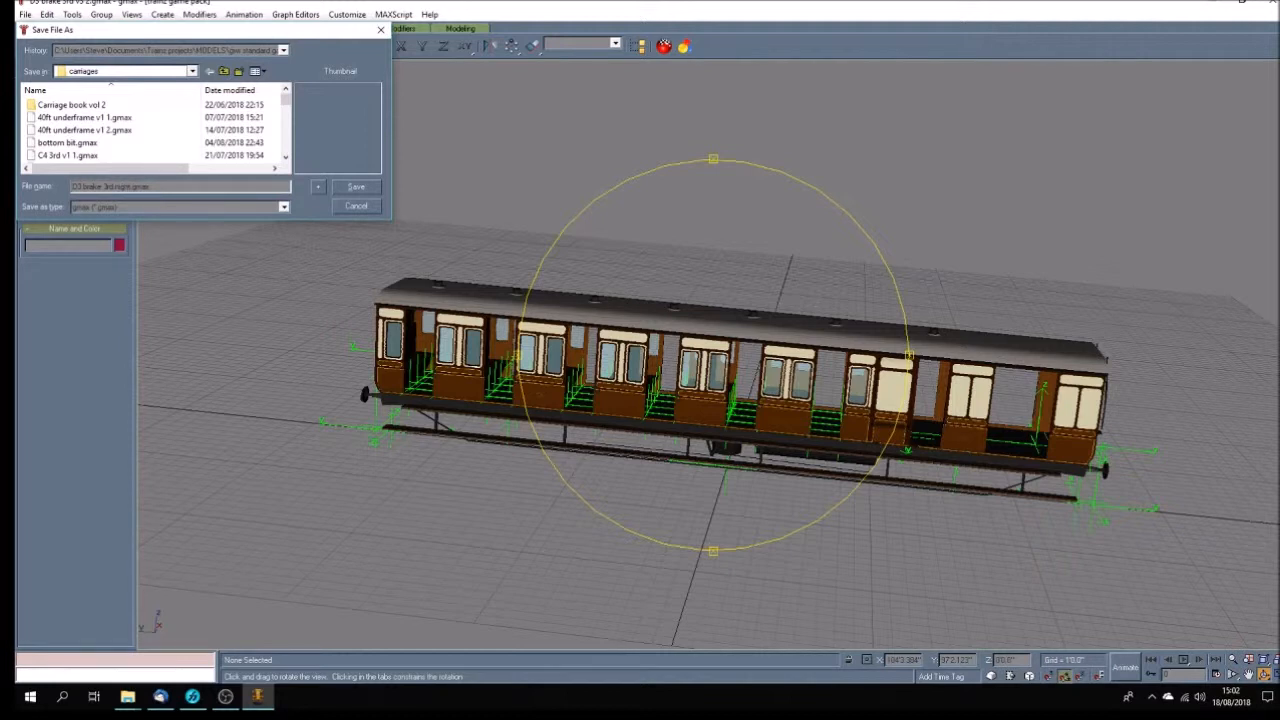
click(376, 189)
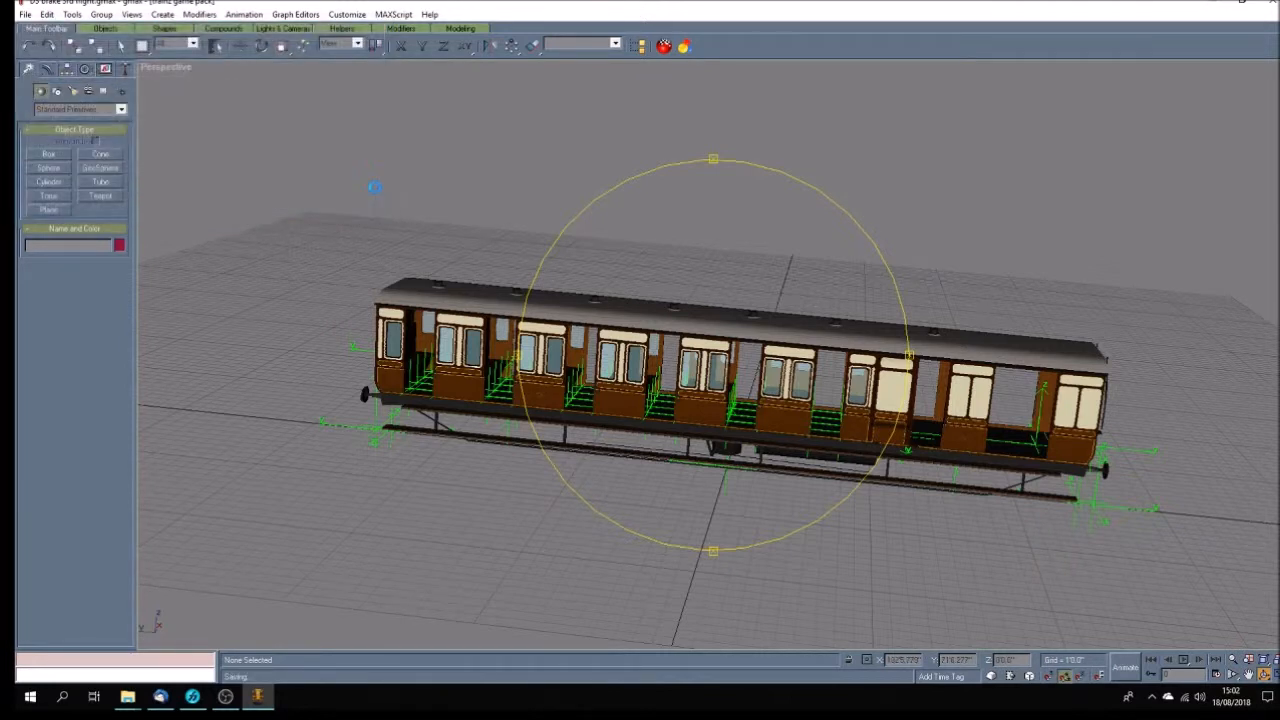
Inspect the carriage's windows, compartments and underframe from several angles
drag(600, 380, 581, 389)
drag(490, 371, 492, 380)
mouse_move(616, 403)
mouse_down()
mouse_move(600, 399)
mouse_move(628, 418)
mouse_up()
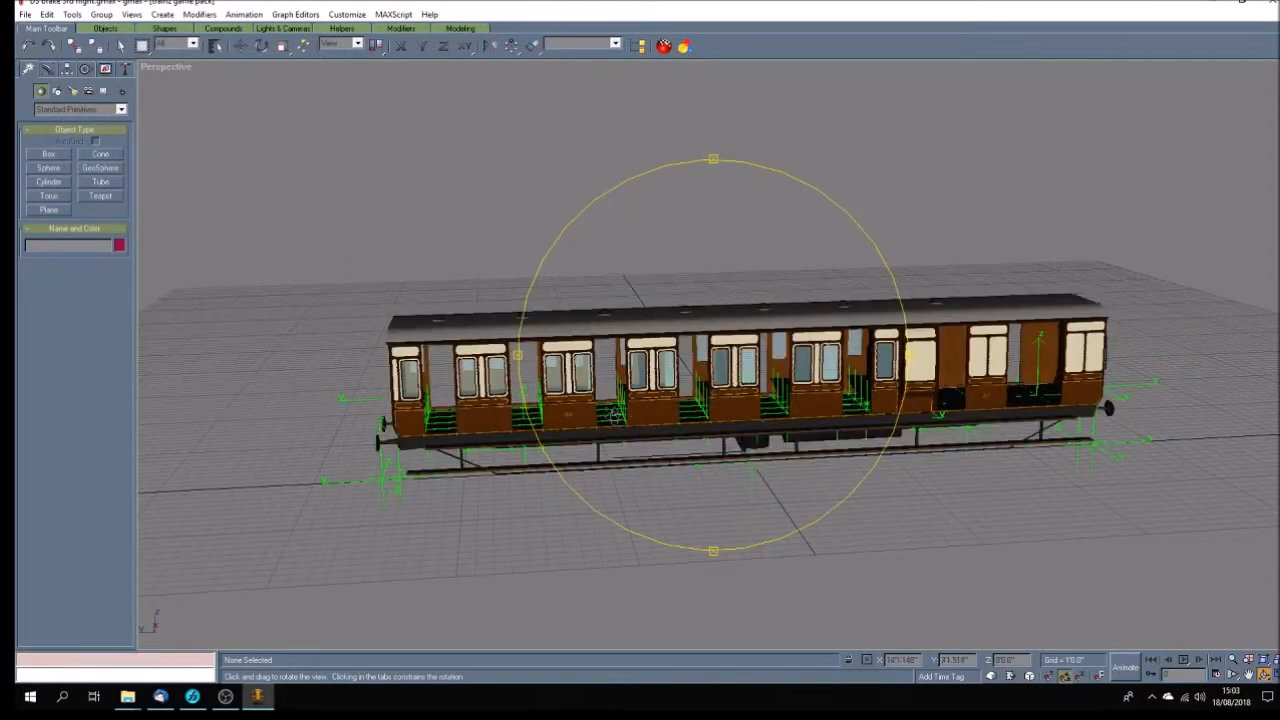
mouse_move(787, 406)
mouse_down()
mouse_move(842, 398)
mouse_move(745, 375)
mouse_move(704, 338)
mouse_up()
drag(701, 400, 730, 406)
mouse_move(574, 393)
mouse_down()
mouse_move(598, 395)
mouse_move(585, 404)
mouse_up()
mouse_move(671, 437)
mouse_down()
mouse_move(686, 443)
mouse_move(667, 444)
mouse_up()
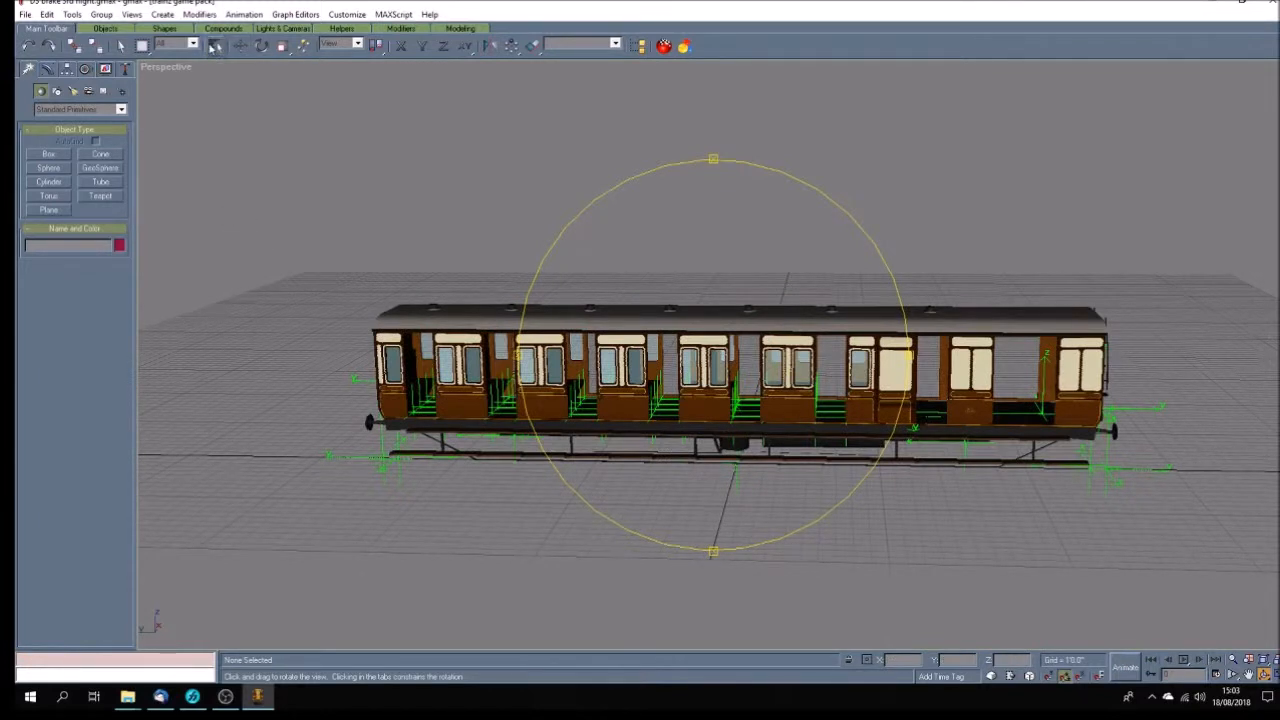
Select all the attachment-point helpers by name and delete them from the carriage model
click(213, 46)
drag(661, 262, 661, 292)
drag(561, 267, 548, 143)
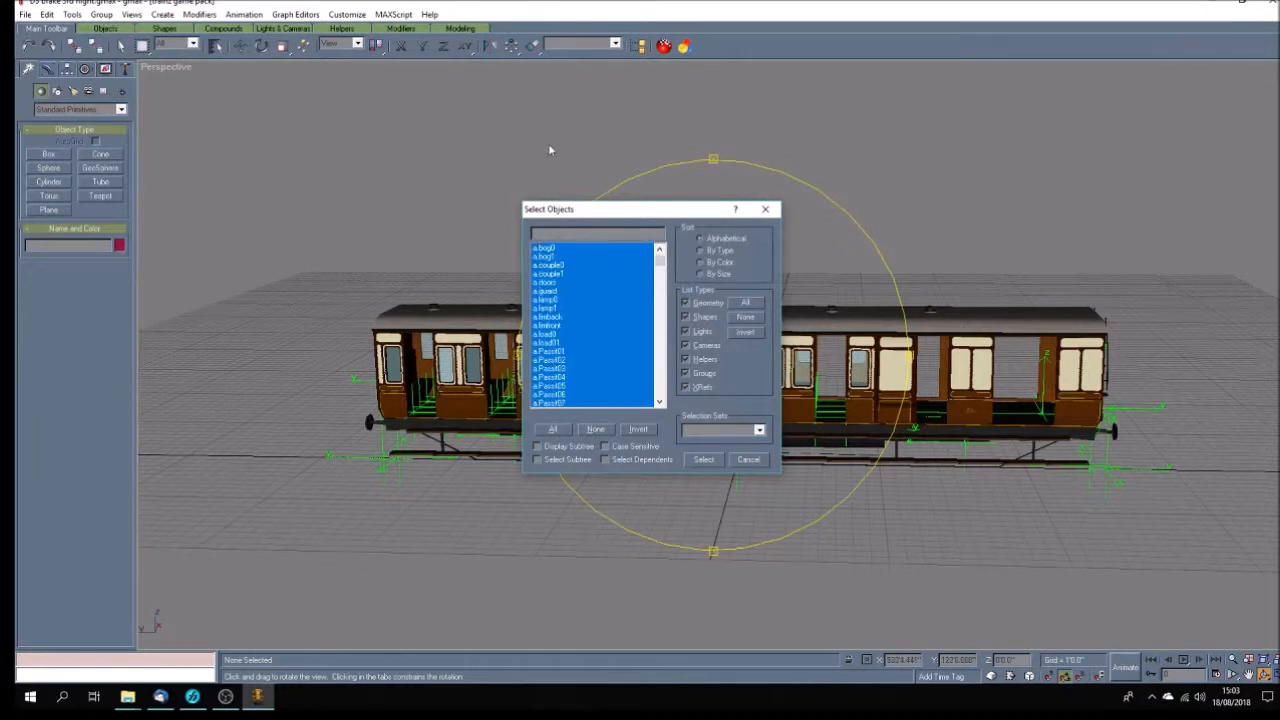
click(704, 459)
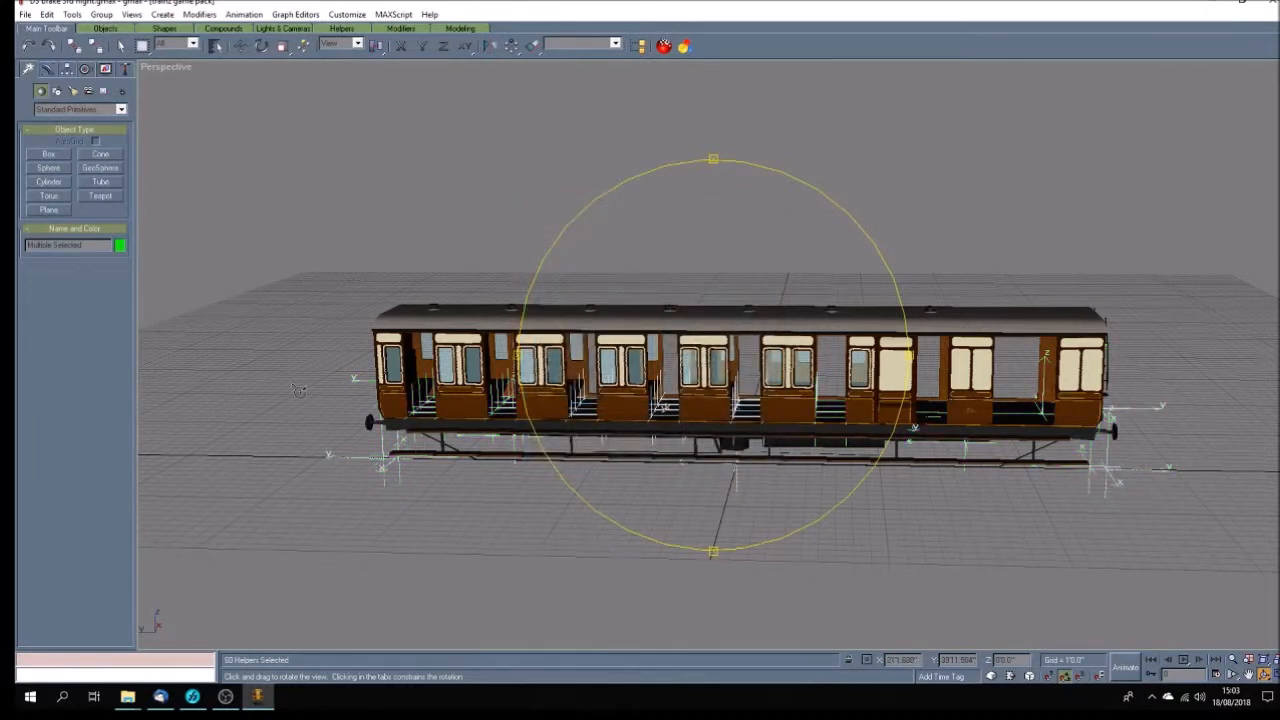
key(Delete)
drag(718, 445, 683, 459)
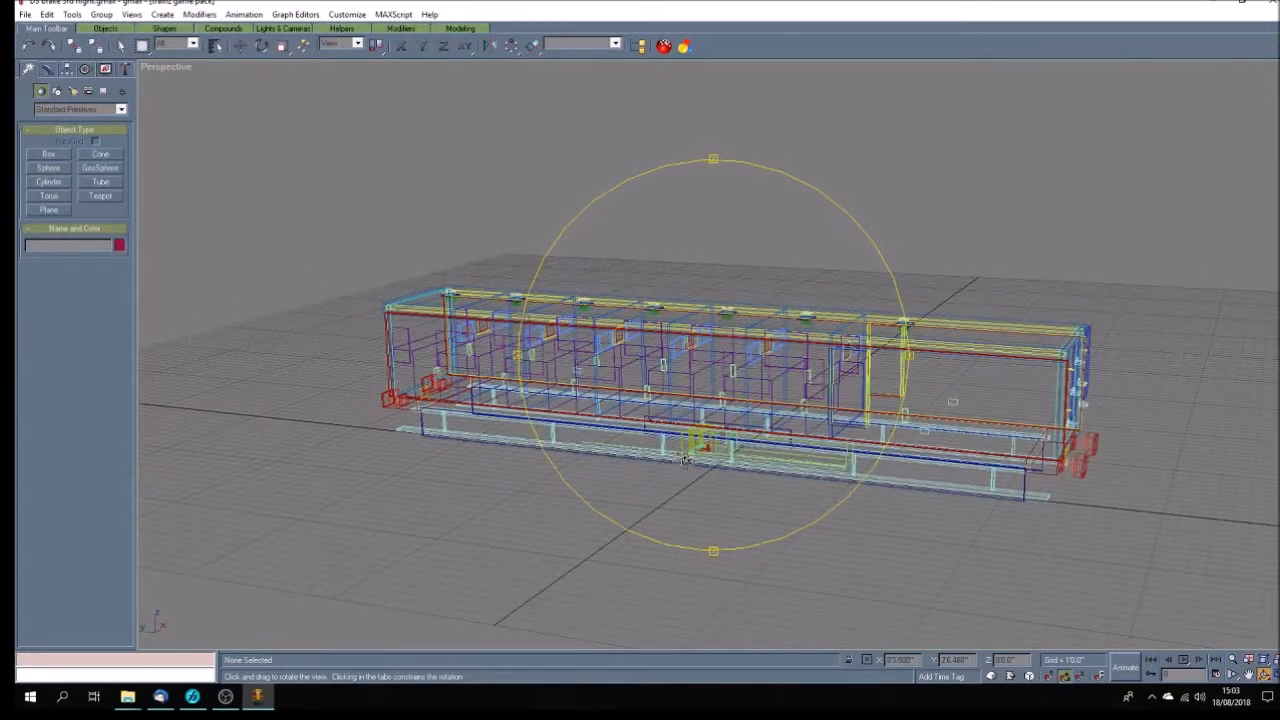
Delete the carriage roof and the near outer body side
click(120, 45)
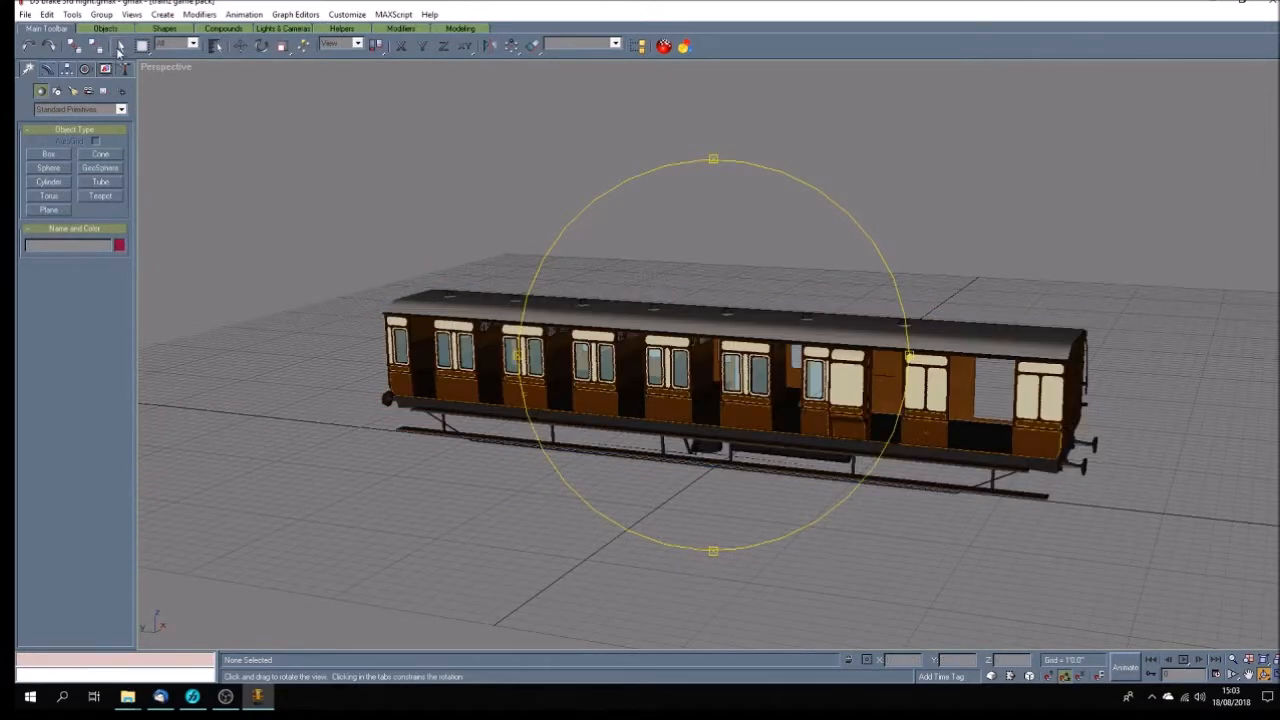
click(478, 304)
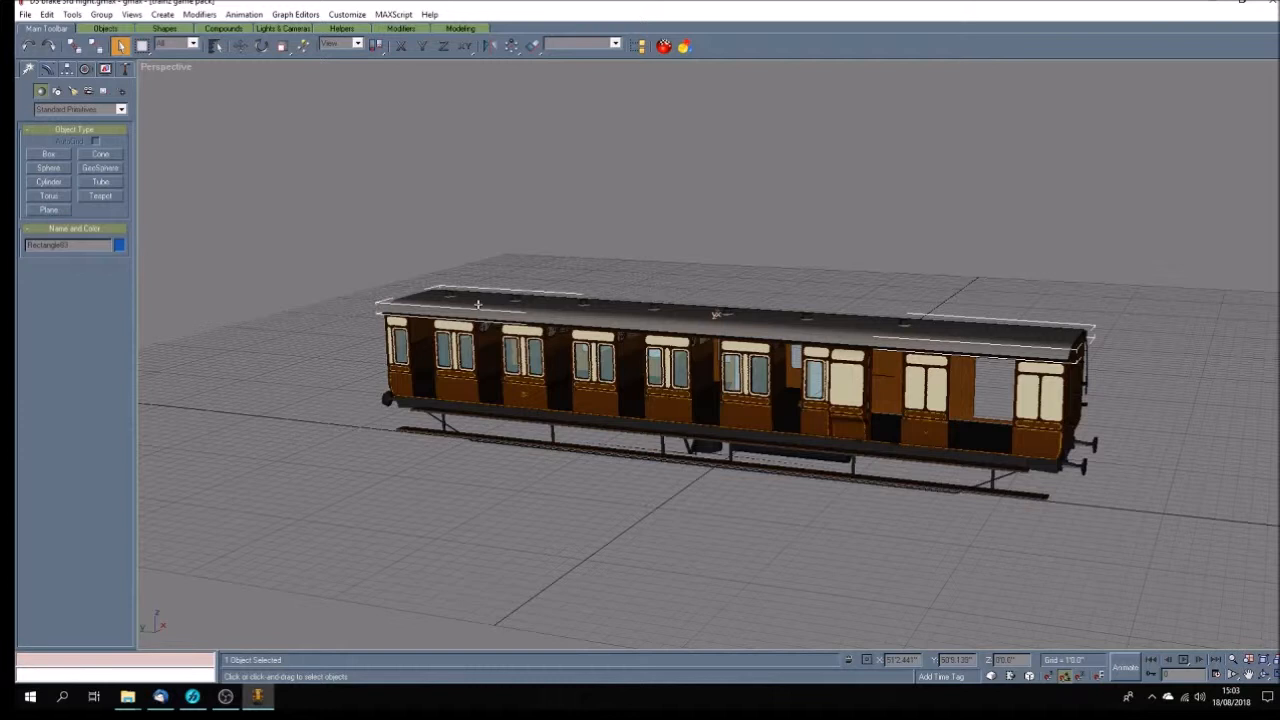
key(Delete)
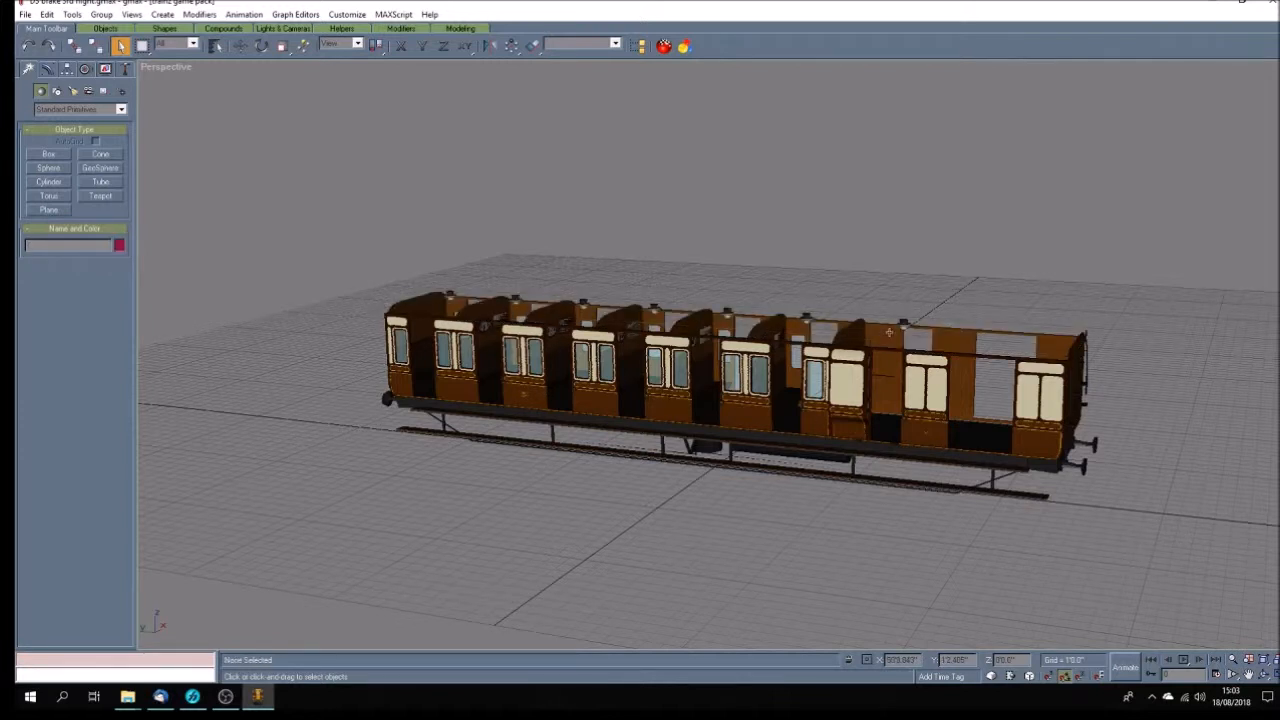
click(815, 432)
key(Delete)
Delete the window glass of all seven compartments along the near side, one after another
click(397, 342)
key(Delete)
click(460, 352)
key(Delete)
click(522, 356)
key(Delete)
click(592, 365)
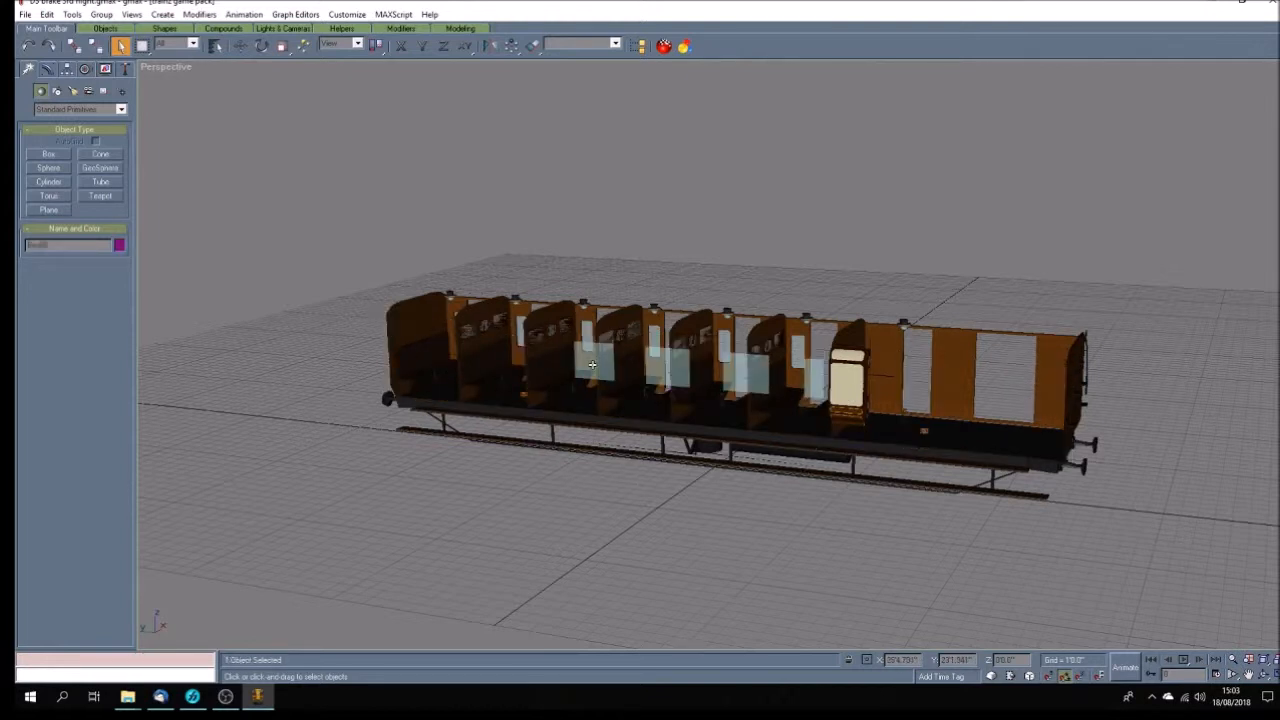
key(Delete)
click(668, 366)
key(Delete)
click(745, 370)
key(Delete)
click(820, 386)
key(Delete)
Delete the cream guard's lookout panel on the near side and the outer wall at the brake end
click(845, 388)
key(Delete)
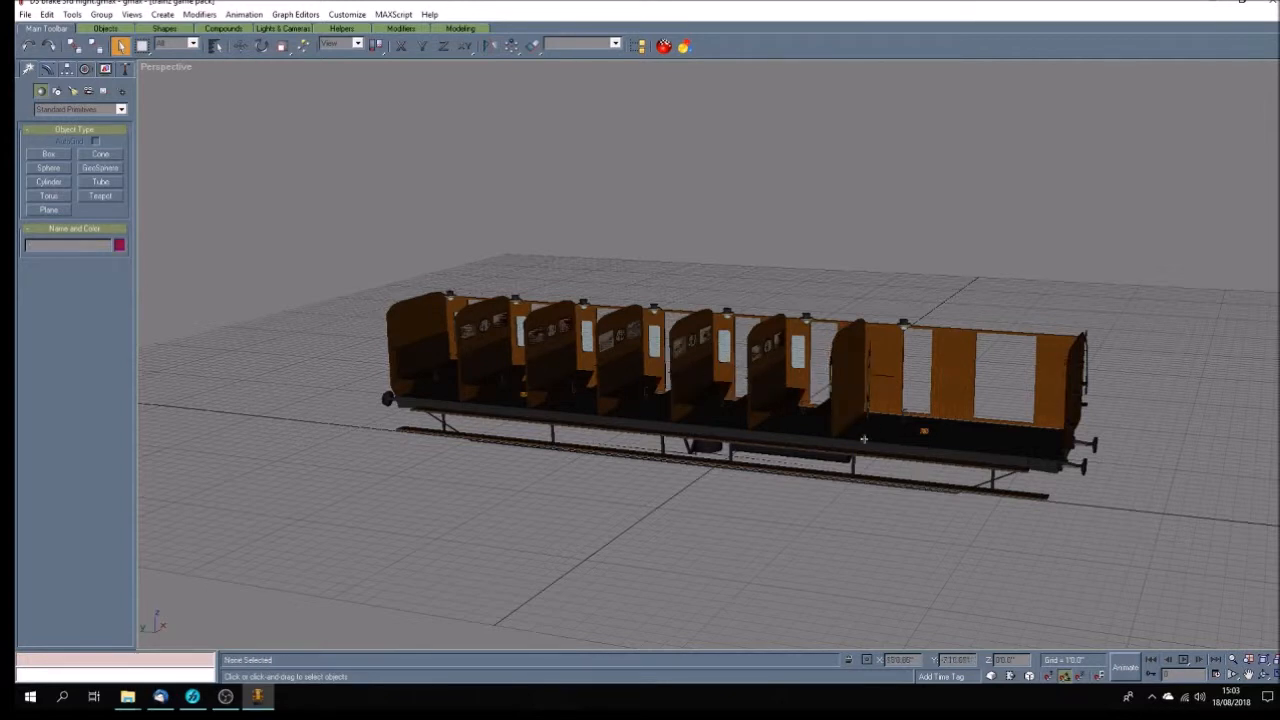
click(1075, 392)
key(Delete)
In the left view, delete the whole underframe together with the buffers below the body
click(1274, 674)
click(1249, 675)
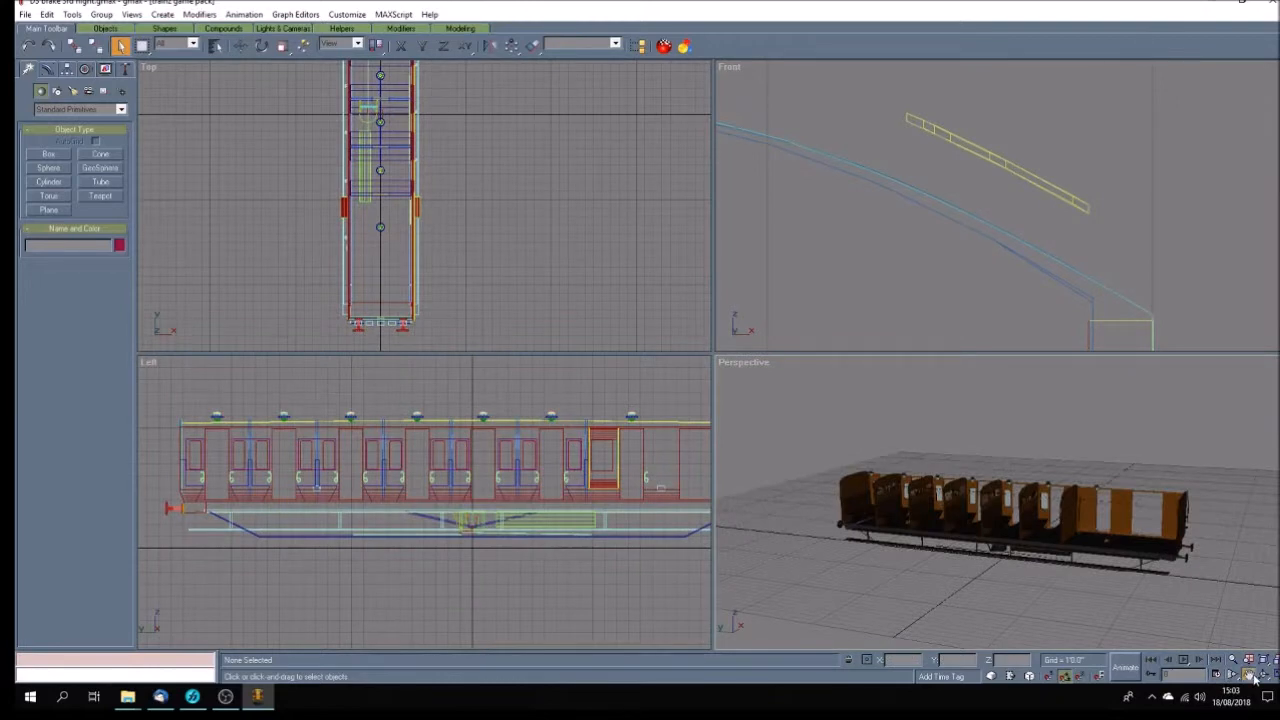
drag(439, 498, 435, 442)
scroll(407, 468, down, 1)
click(1274, 674)
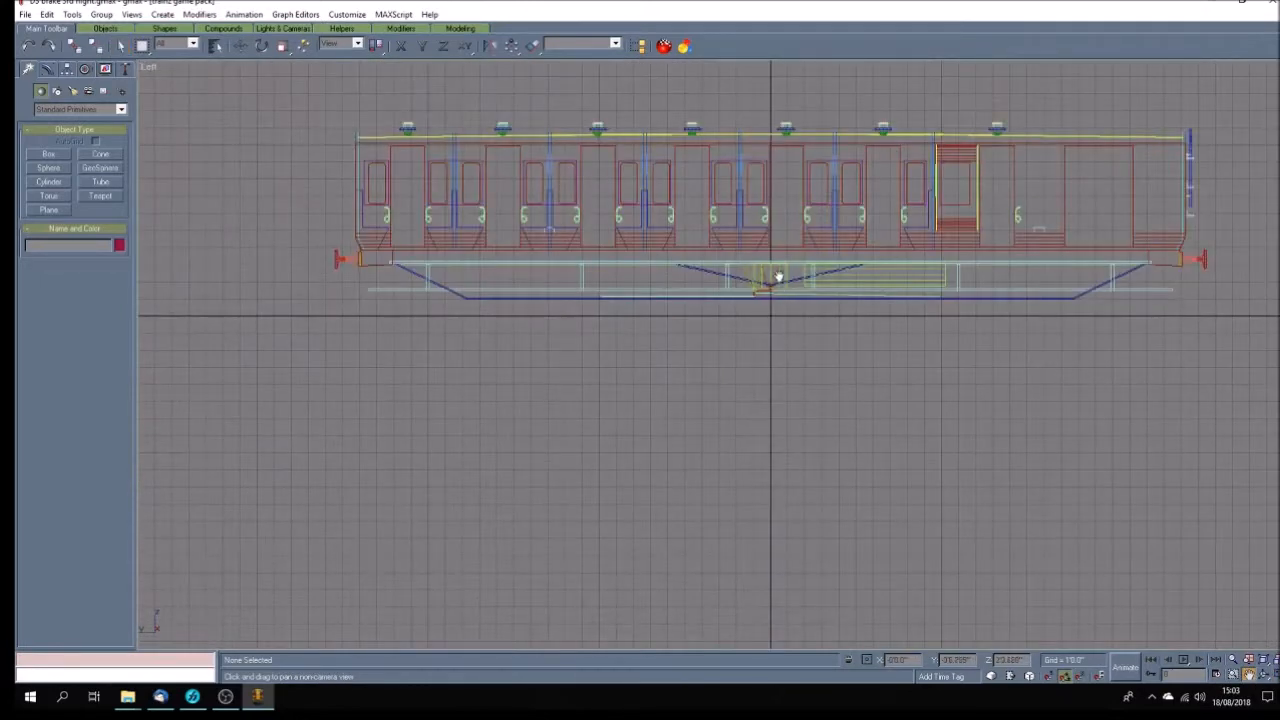
drag(777, 277, 767, 305)
click(121, 47)
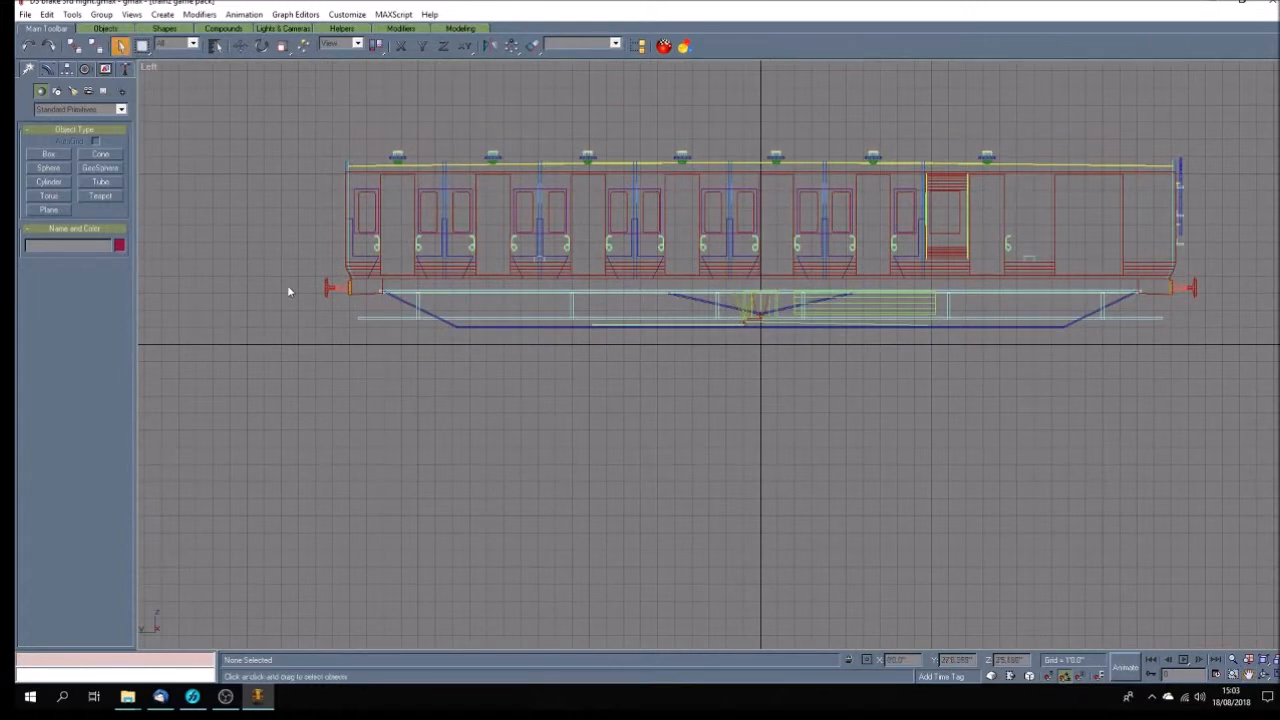
drag(301, 286, 1209, 398)
key(Delete)
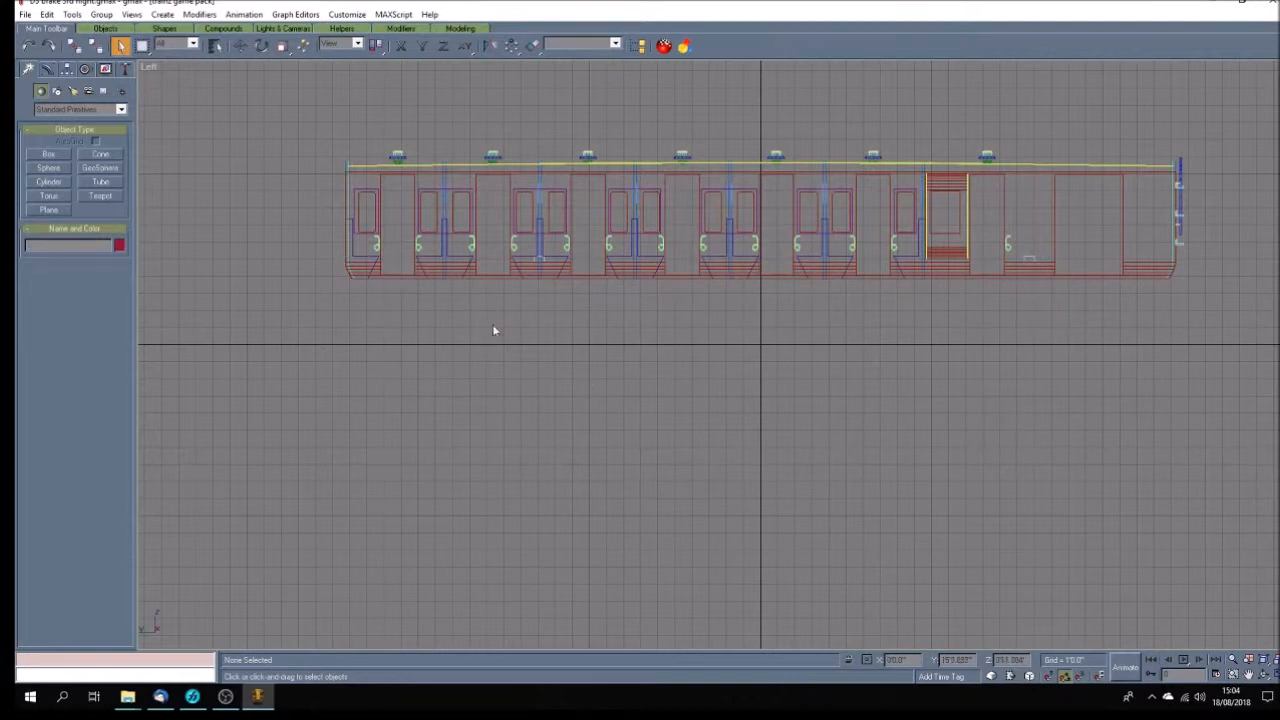
Delete the row of roof ventilators and the yellow roof-line piece, keeping the green lamps
drag(357, 108, 1050, 162)
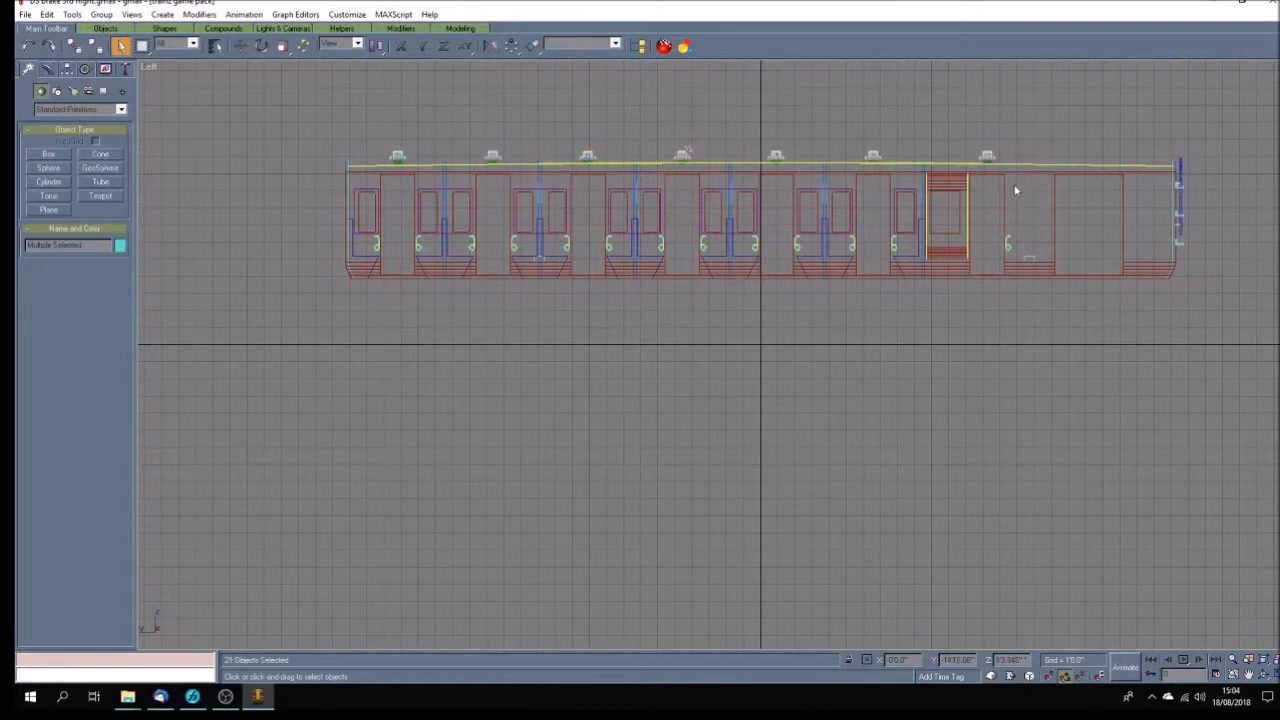
click(1015, 186)
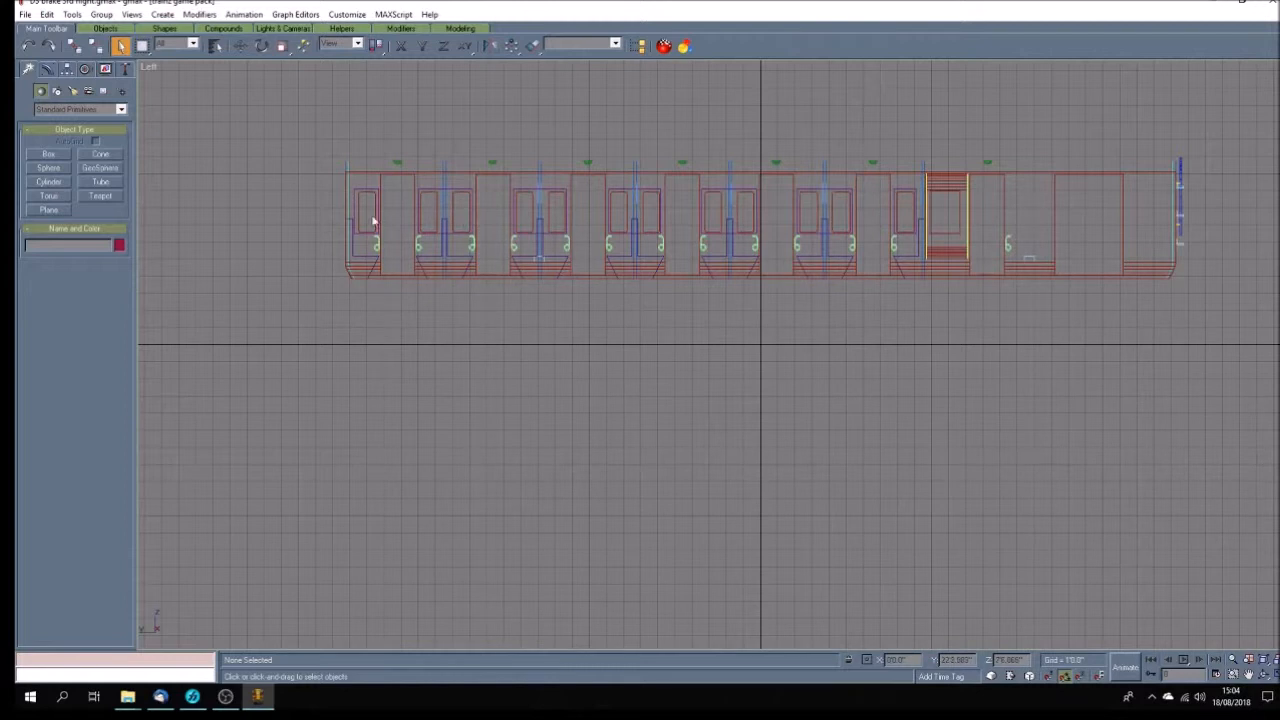
click(344, 208)
click(381, 303)
Delete the steps and fittings that project from the brake end of the carriage
scroll(1209, 213, up, 5)
scroll(1209, 213, down, 3)
scroll(1218, 100, up, 2)
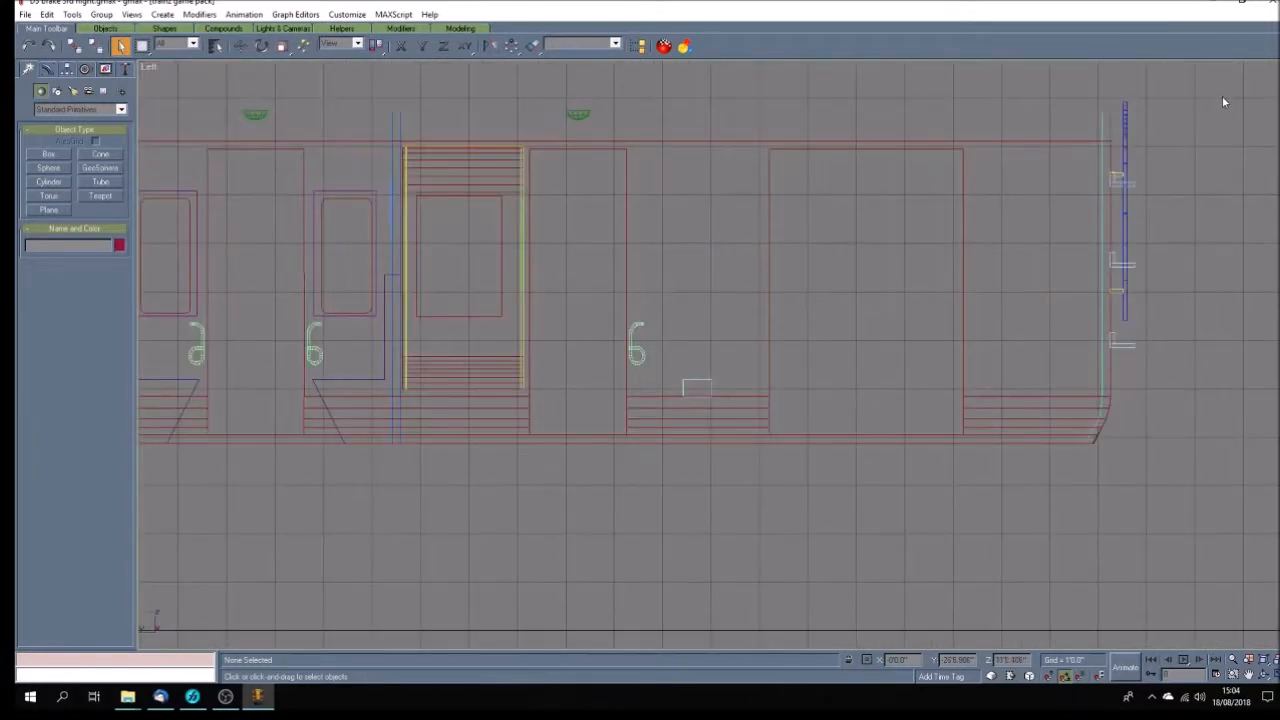
drag(1219, 97, 1114, 392)
key(Delete)
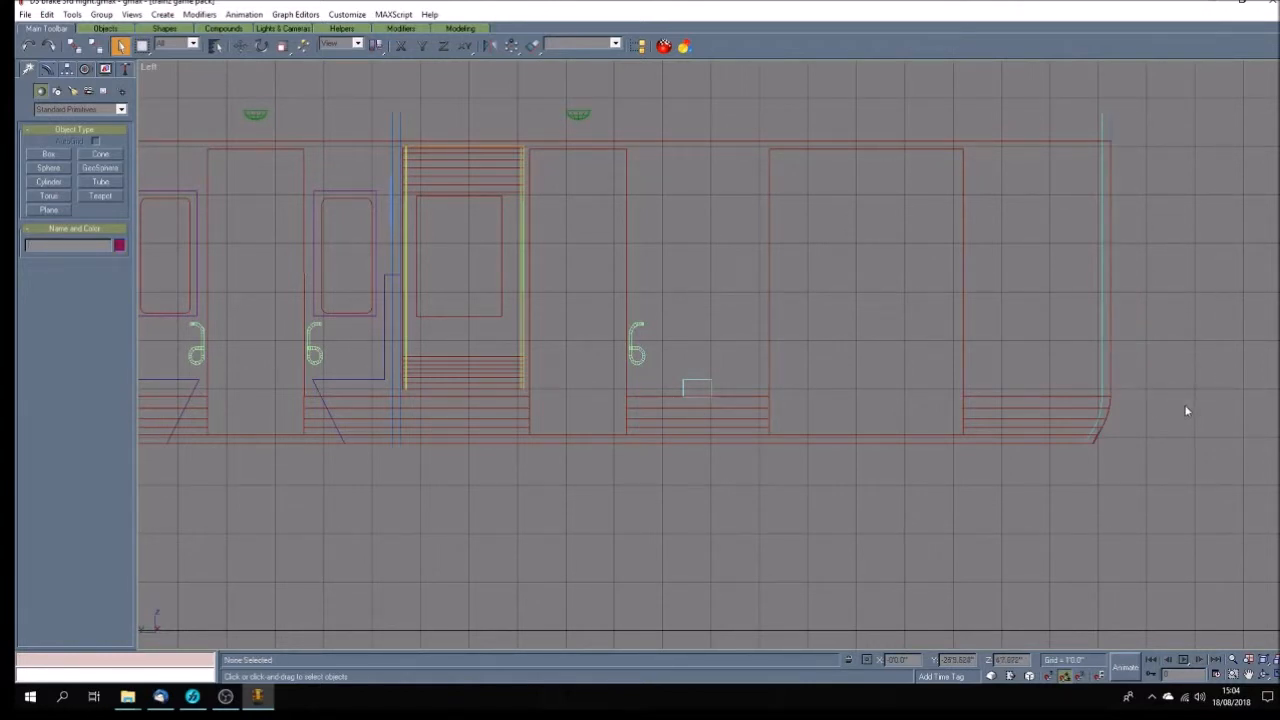
click(1111, 315)
click(1153, 345)
Delete the guard's door handle and the seat and window pane of the compartment next to the guard's section
click(646, 360)
key(Delete)
click(385, 361)
key(Delete)
click(328, 190)
key(Delete)
click(191, 189)
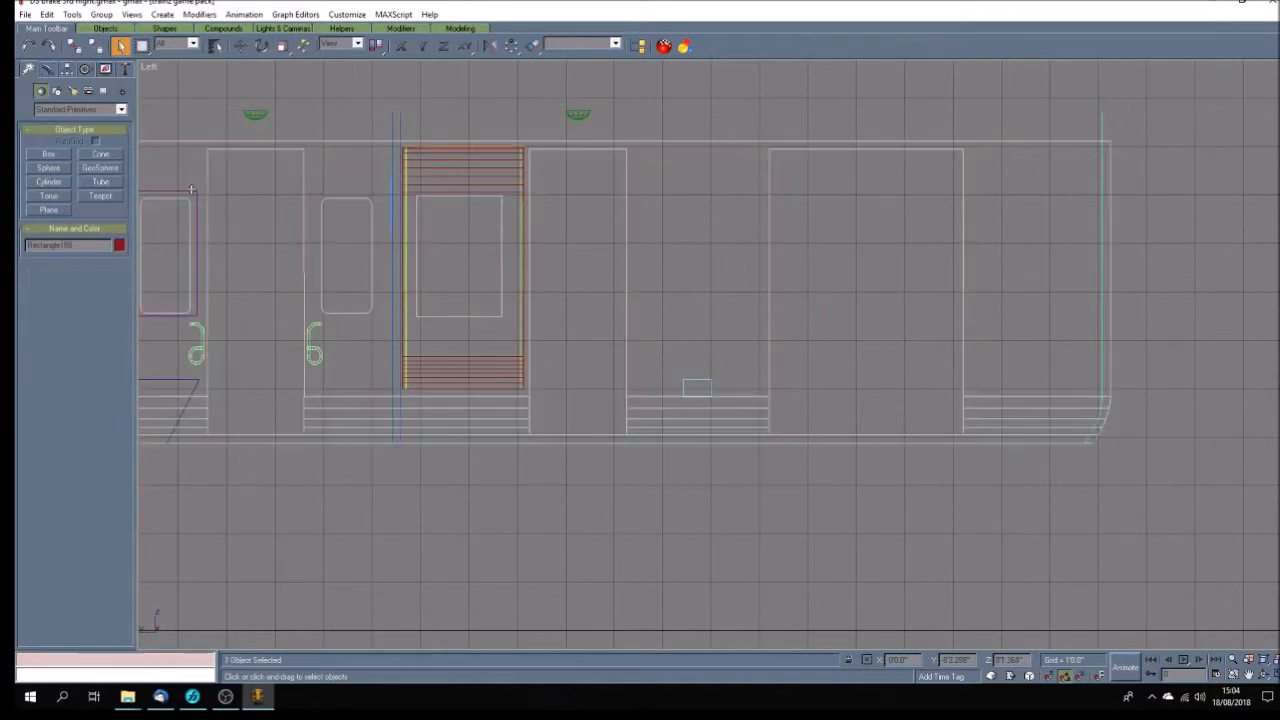
click(517, 517)
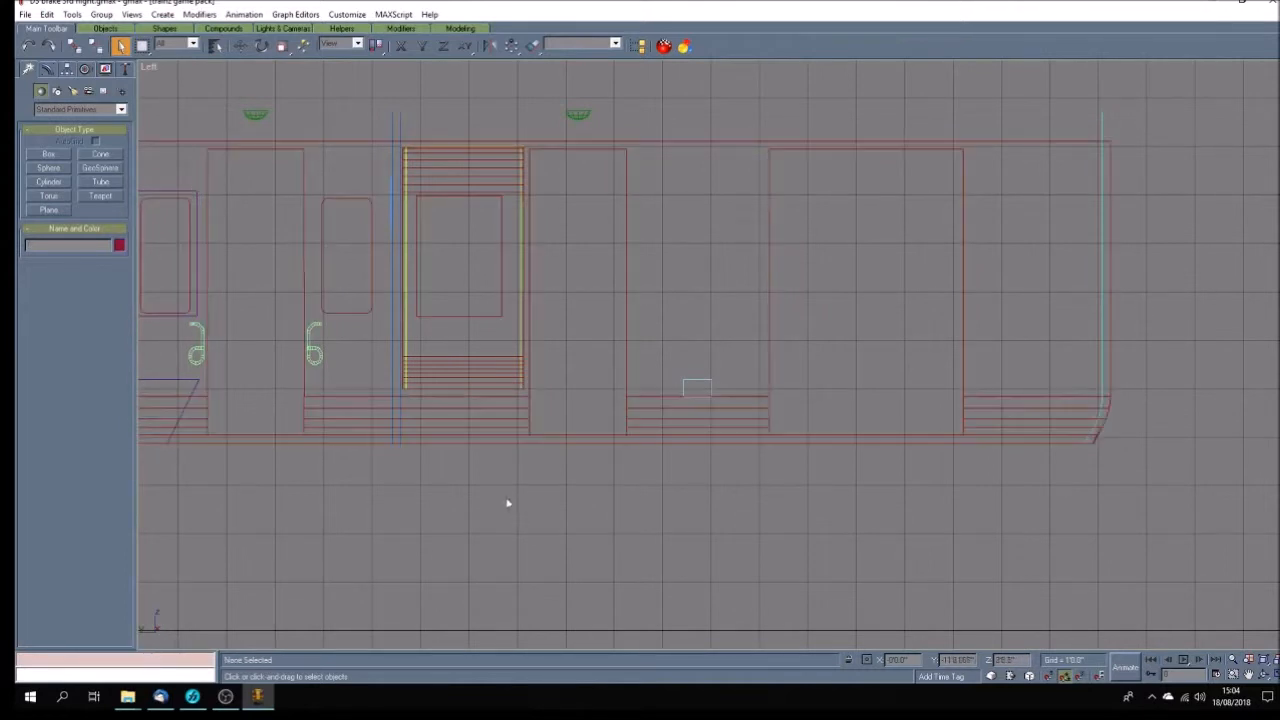
In the front view, delete the lookout parts and door handles that project from the right-hand side of the body
key(alt+w)
click(1248, 675)
drag(837, 274, 948, 234)
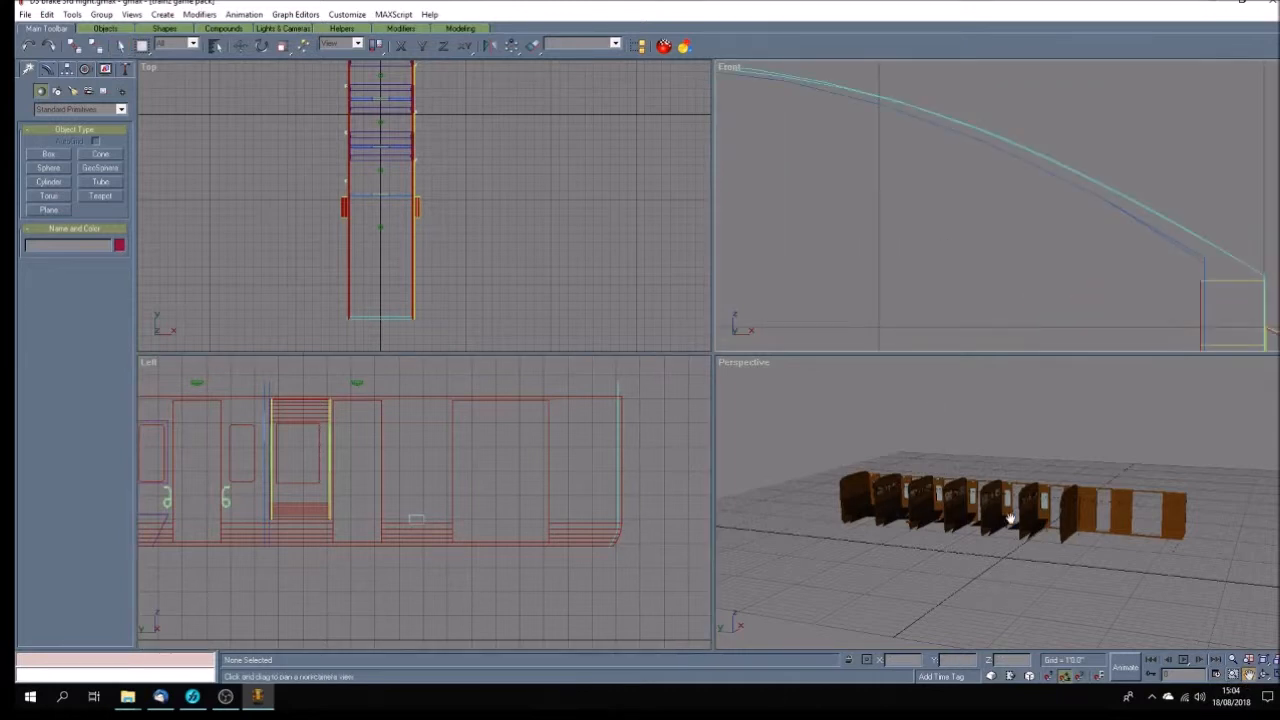
drag(829, 222, 955, 216)
scroll(969, 211, down, 10)
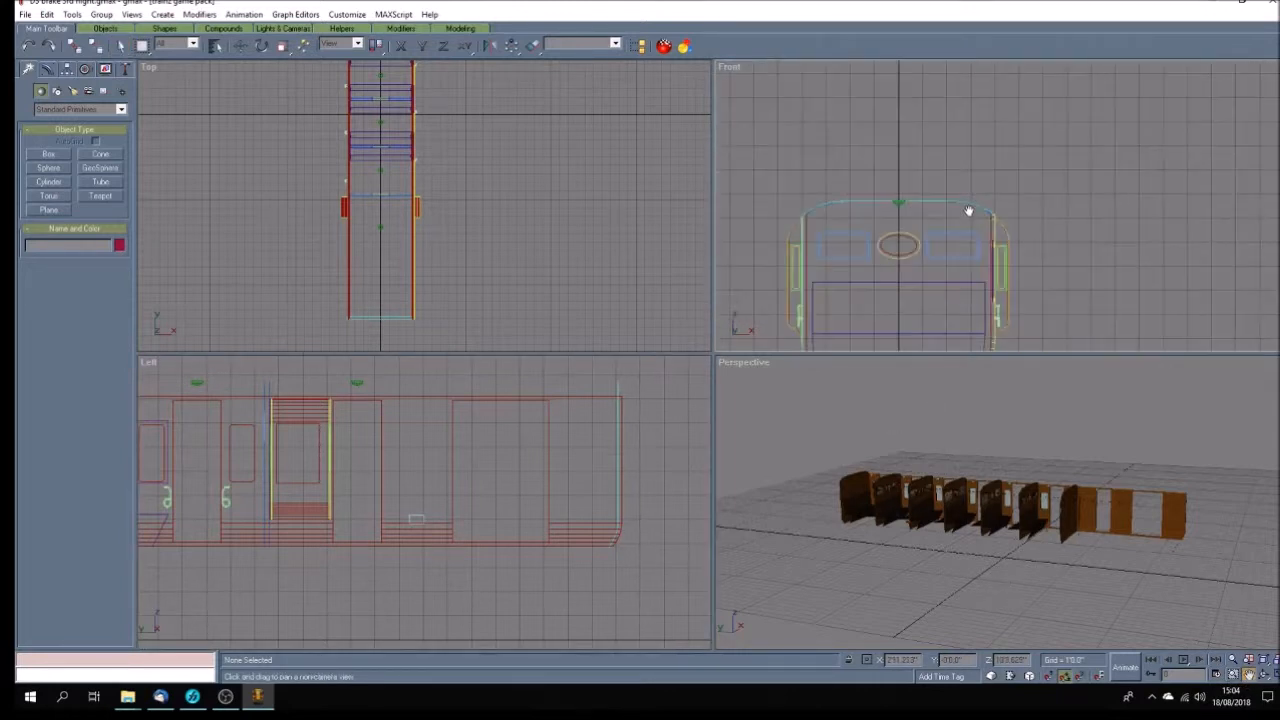
right_click(740, 365)
click(786, 483)
click(912, 267)
drag(912, 267, 960, 186)
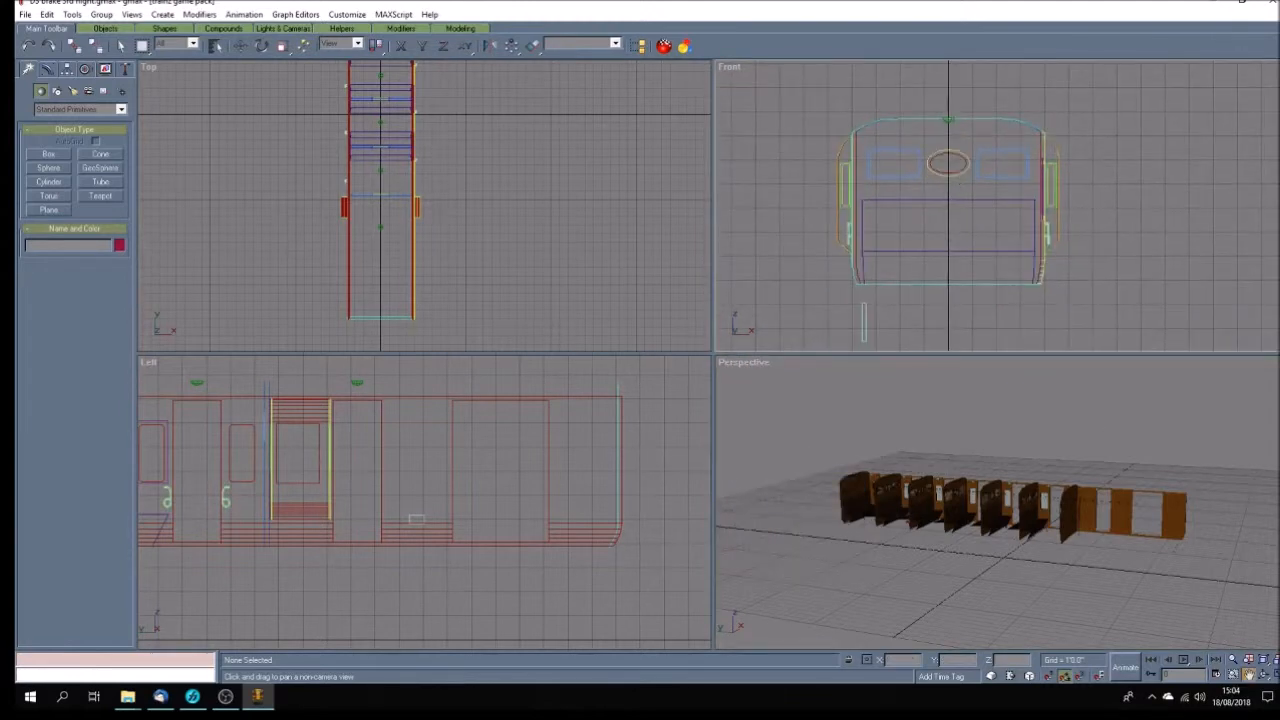
key(w)
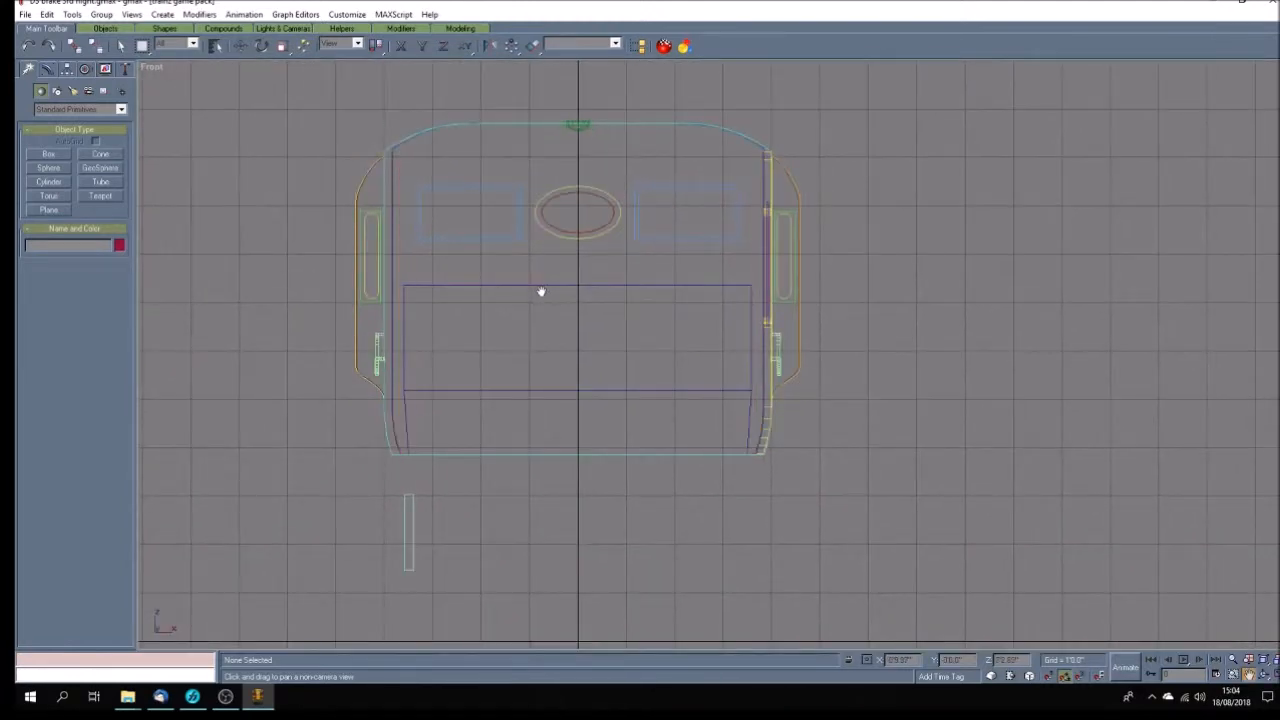
click(121, 46)
drag(855, 124, 780, 393)
key(Delete)
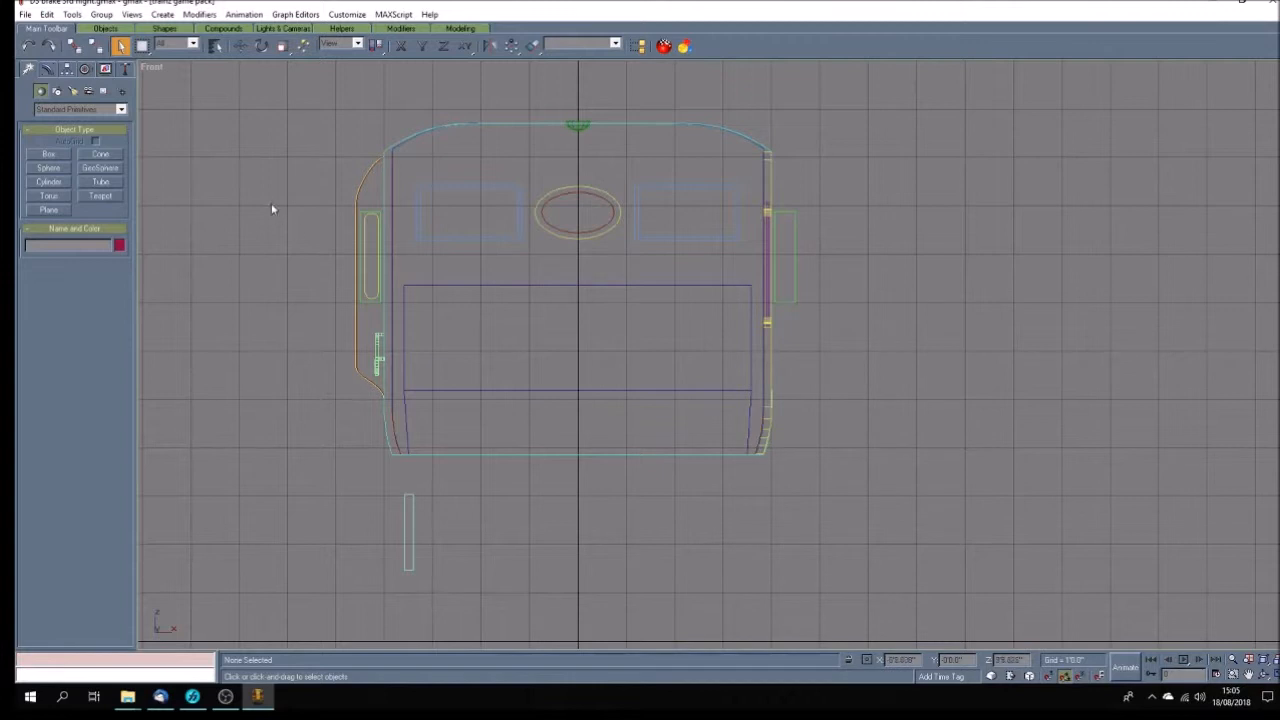
Delete the door handles on the opposite side and the thin loose piece below the floor
drag(351, 325, 378, 396)
key(Delete)
drag(378, 478, 451, 581)
key(Delete)
Switch to the back view and delete the remaining lookout parts on both sides and the leftover outer body side
right_click(155, 70)
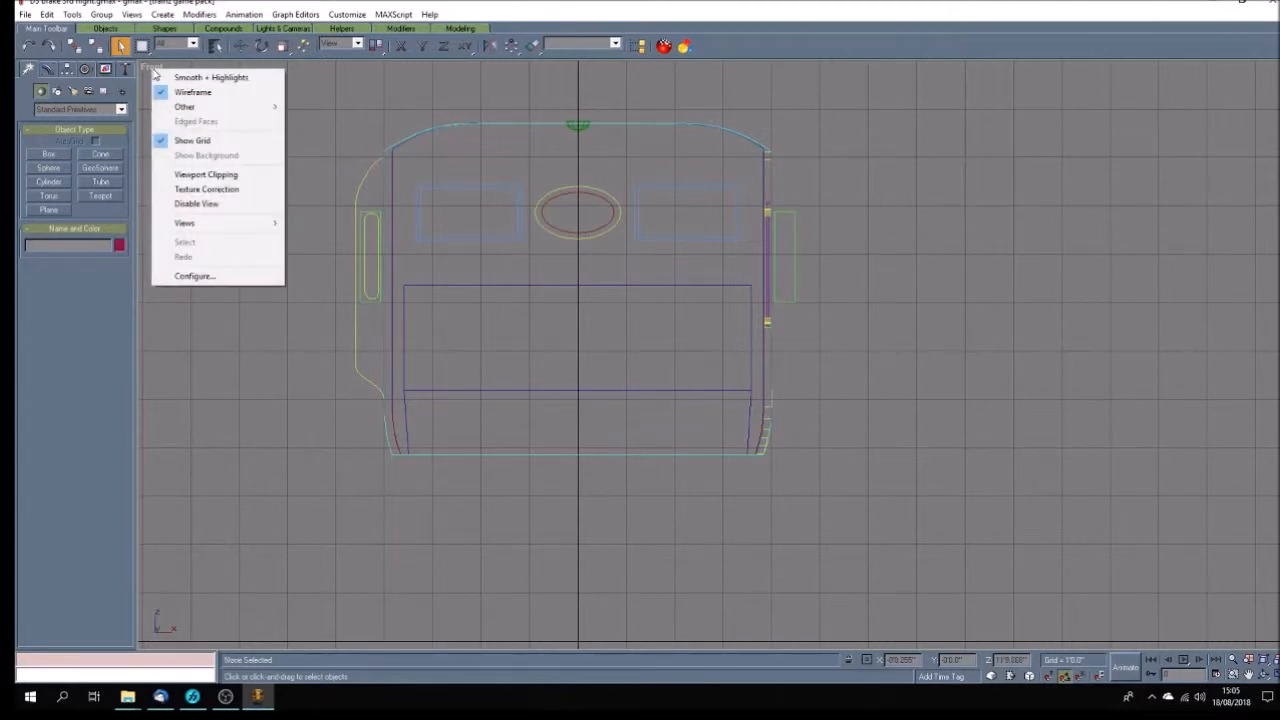
mouse_move(268, 224)
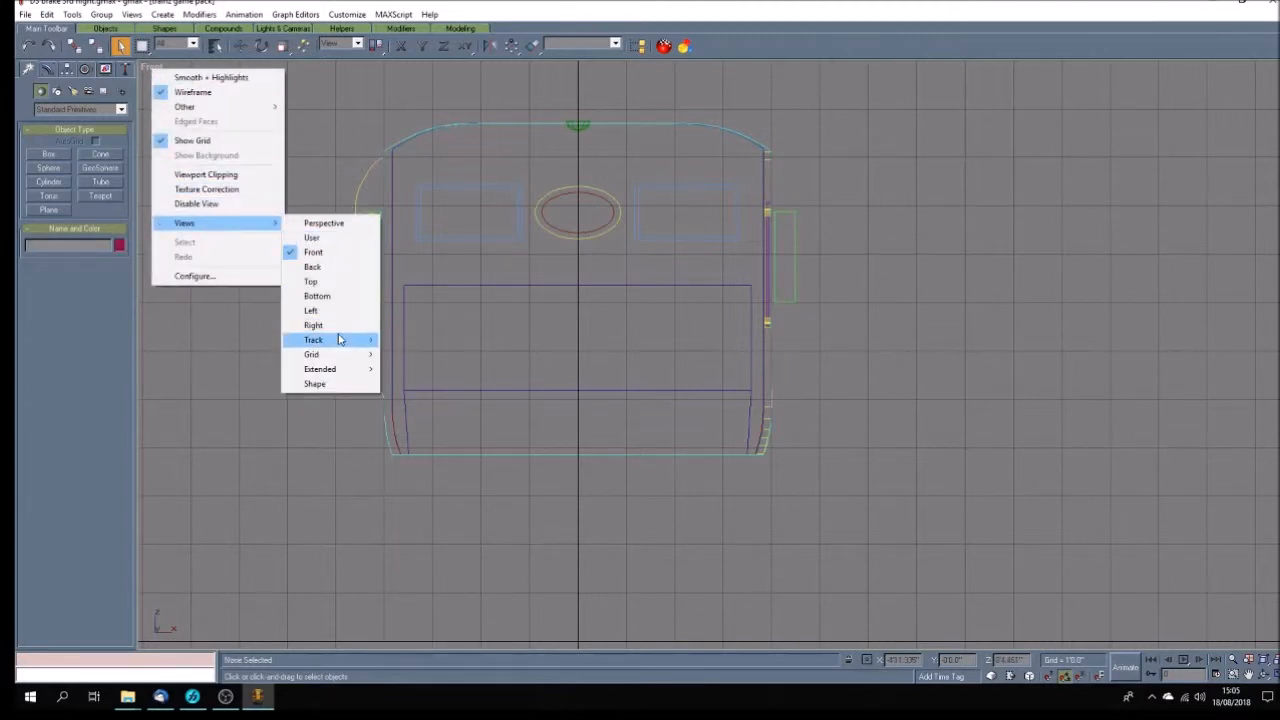
click(347, 268)
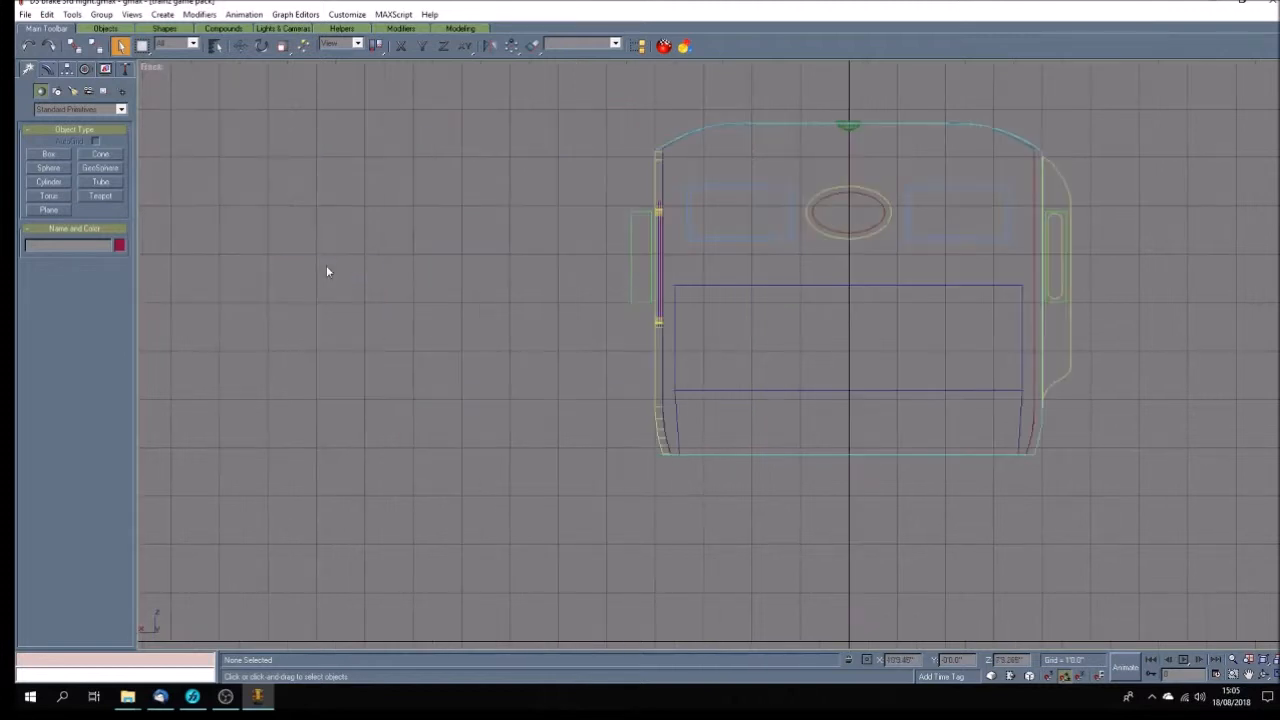
drag(1095, 139, 1059, 440)
key(Delete)
drag(563, 199, 641, 296)
key(Delete)
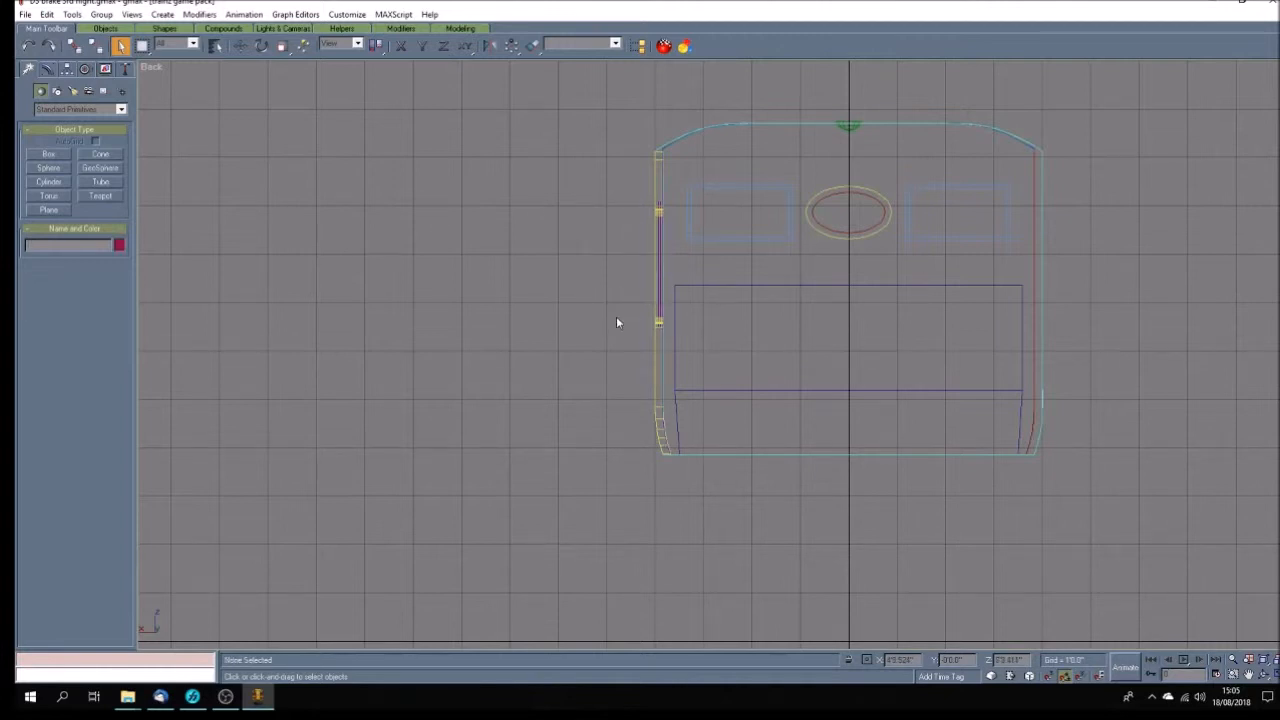
click(655, 233)
key(Delete)
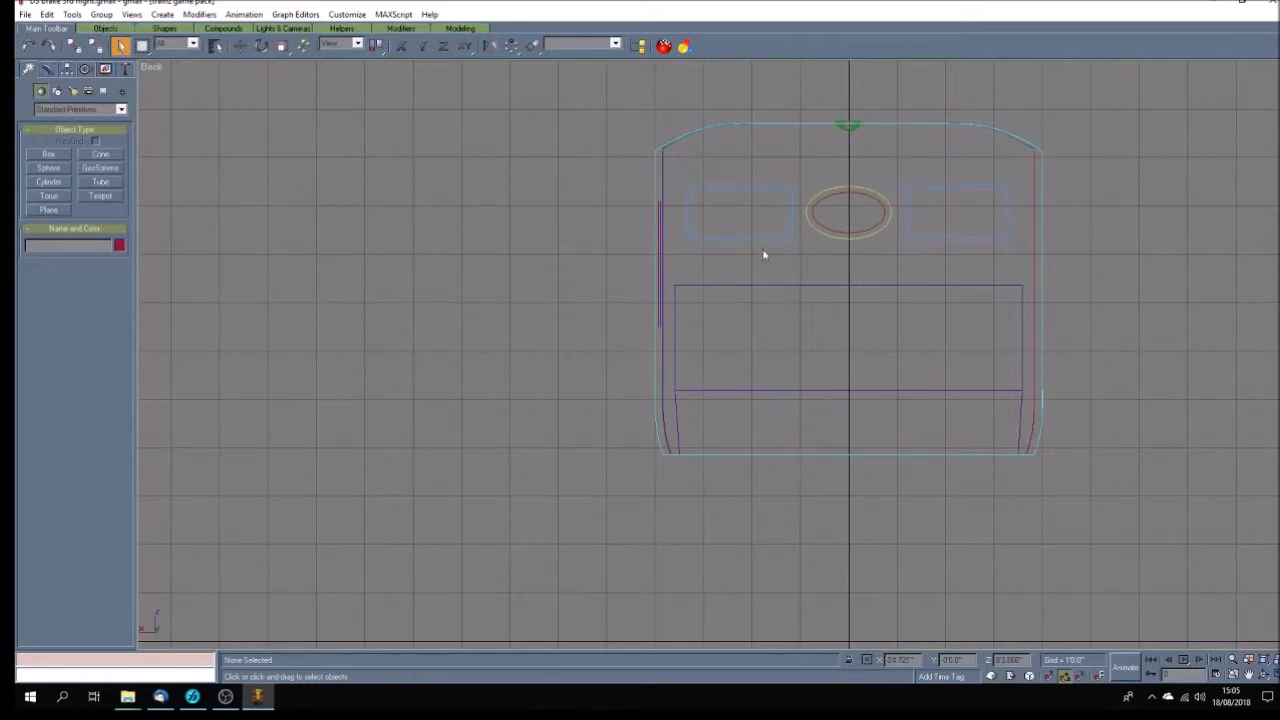
Delete the picture frames and oval mirrors on the compartment partitions, and all the compartment seats
click(1276, 676)
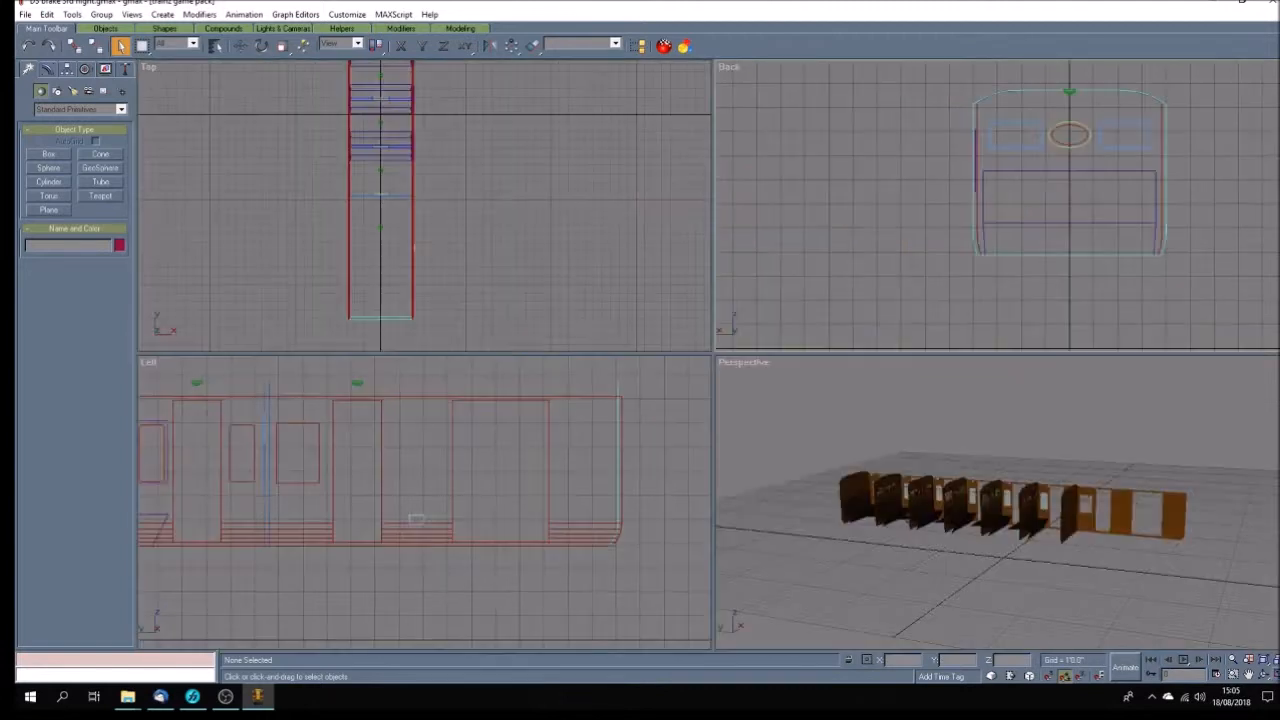
click(1263, 676)
mouse_move(1062, 541)
mouse_down()
mouse_move(951, 549)
mouse_move(1072, 553)
mouse_move(980, 553)
mouse_move(1005, 548)
mouse_move(985, 543)
mouse_up()
click(1249, 675)
drag(1027, 228, 923, 280)
scroll(966, 194, up, 2)
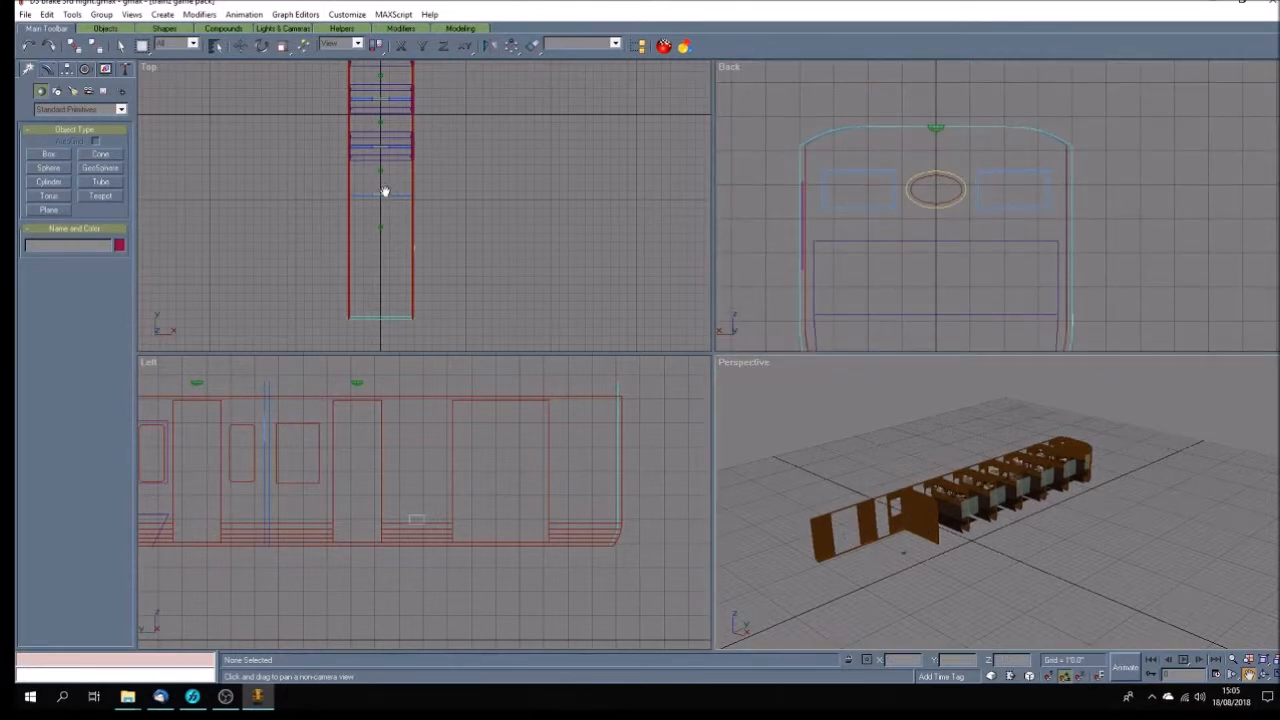
click(120, 45)
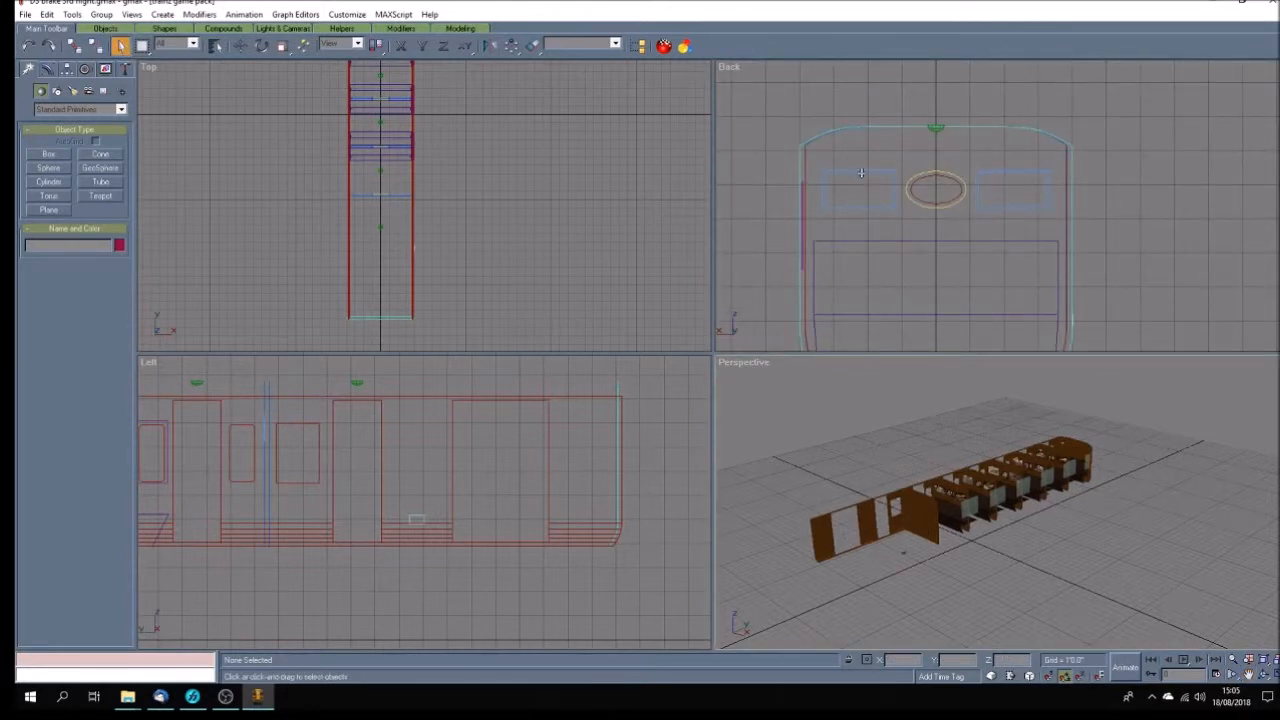
drag(864, 167, 1008, 229)
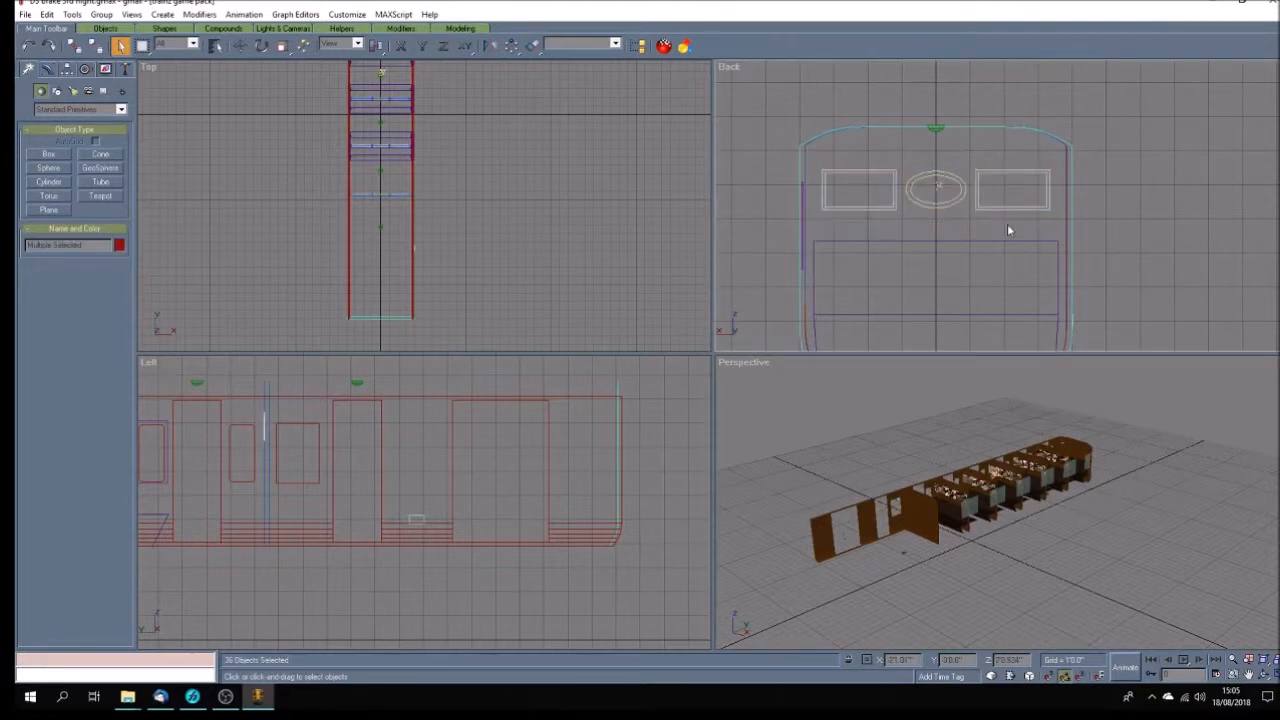
key(Delete)
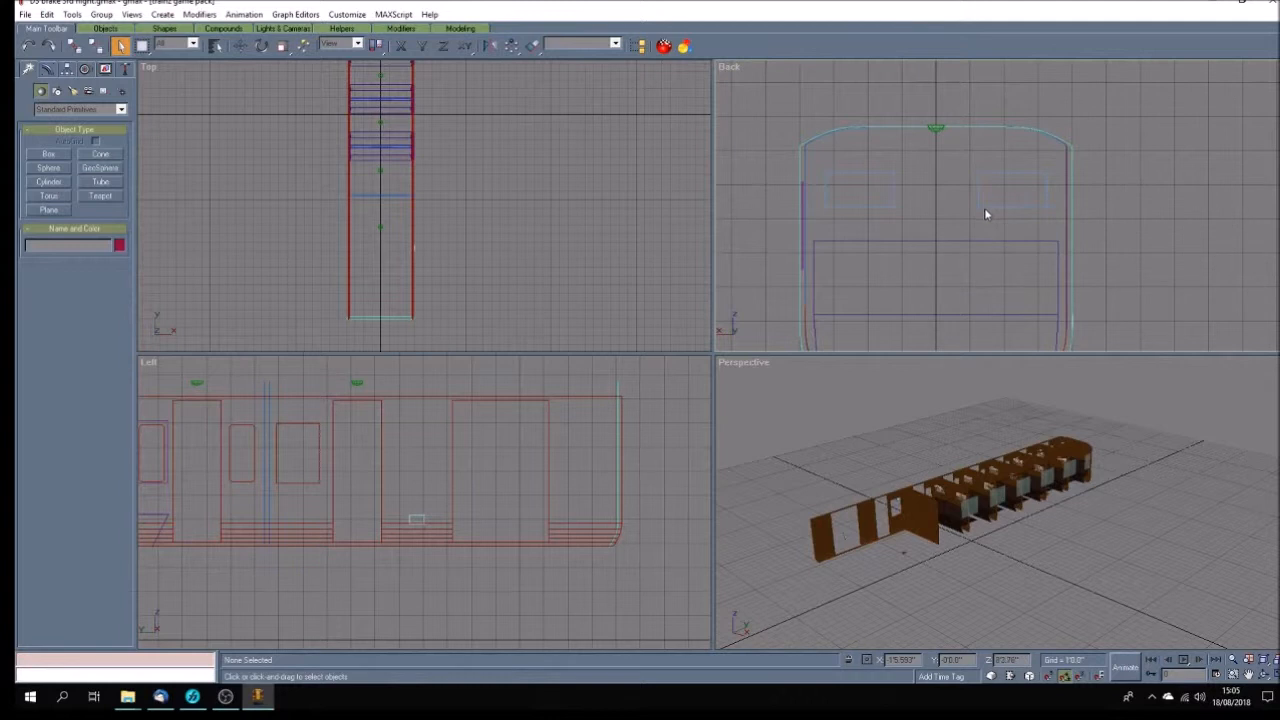
click(917, 242)
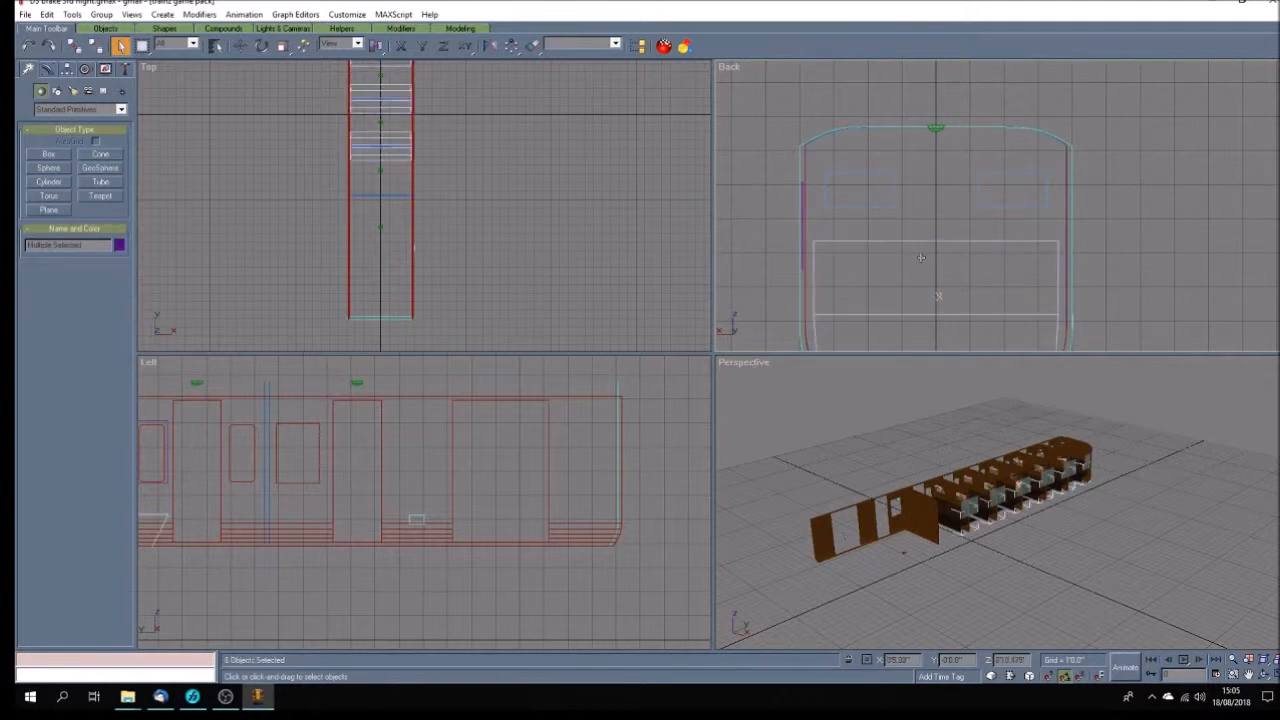
key(Delete)
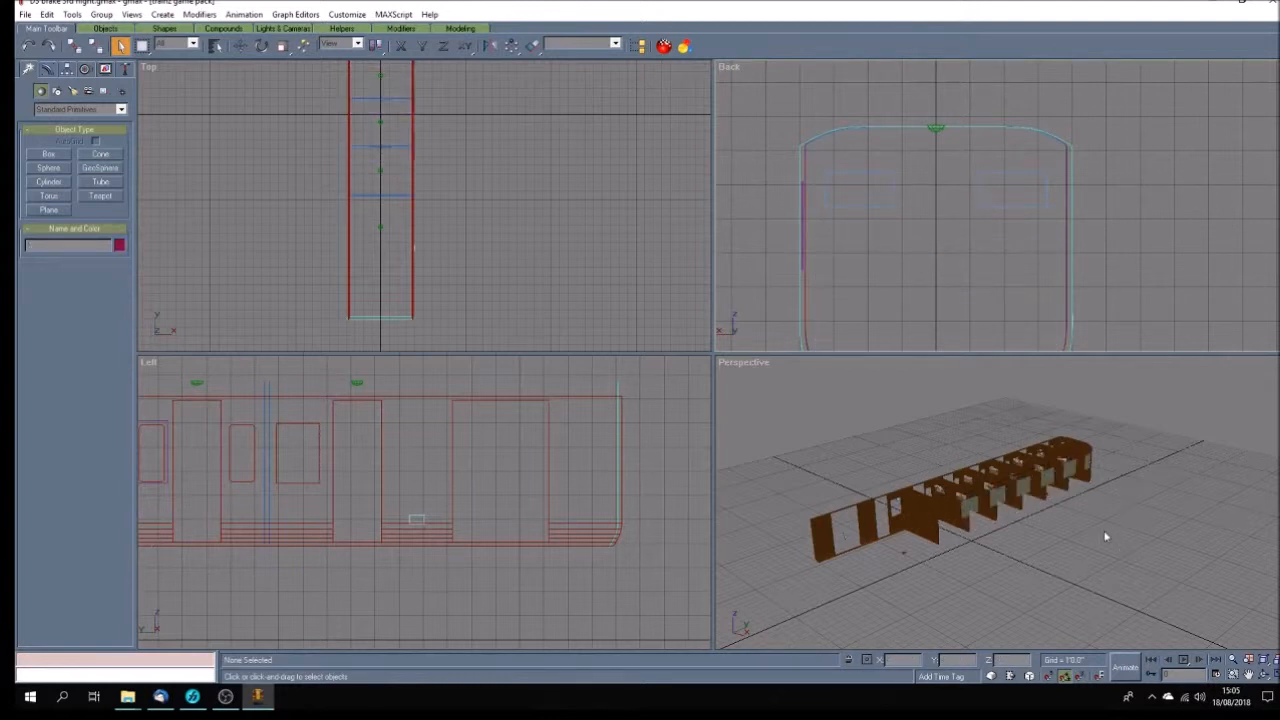
Delete the remaining pale panels on the compartment partitions in the perspective view
click(1088, 468)
key(Delete)
click(1071, 469)
key(Delete)
click(1047, 478)
key(Delete)
click(997, 500)
key(Delete)
Switch the back view to the front view and delete the rectangular picture panels on both sides of the partitions
right_click(733, 69)
mouse_move(758, 221)
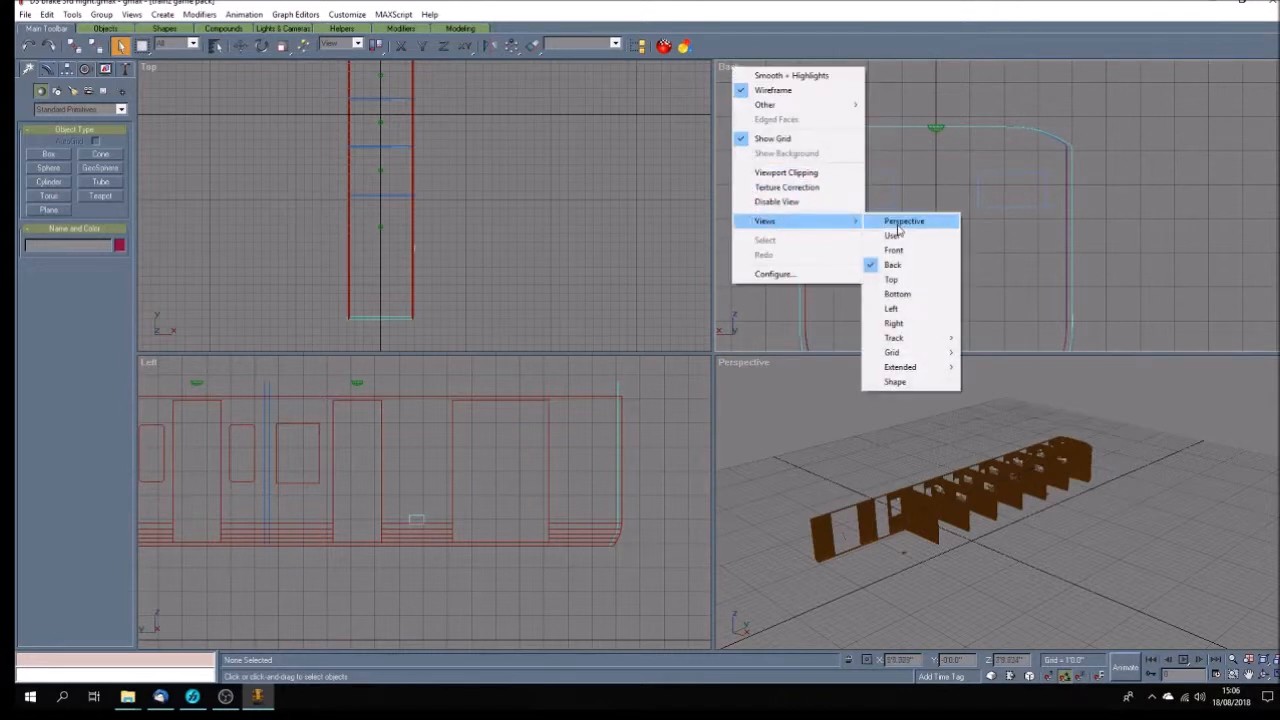
click(892, 250)
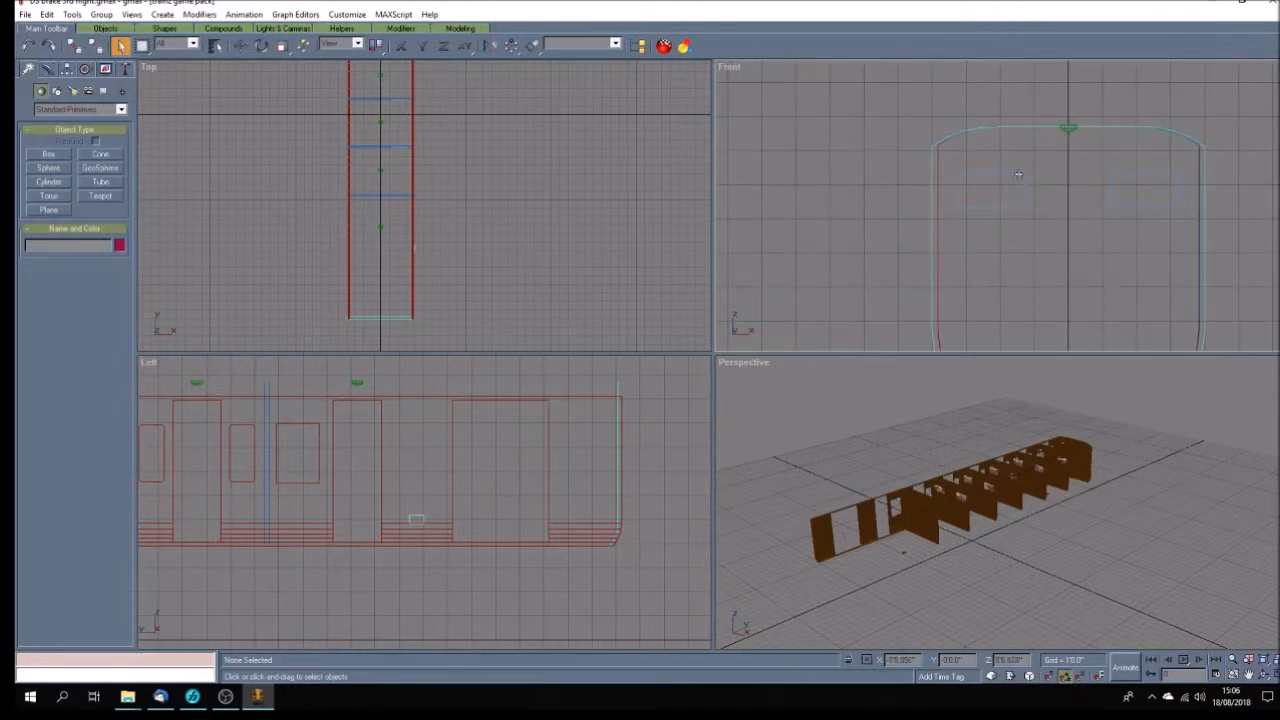
drag(1015, 170, 1137, 220)
key(Delete)
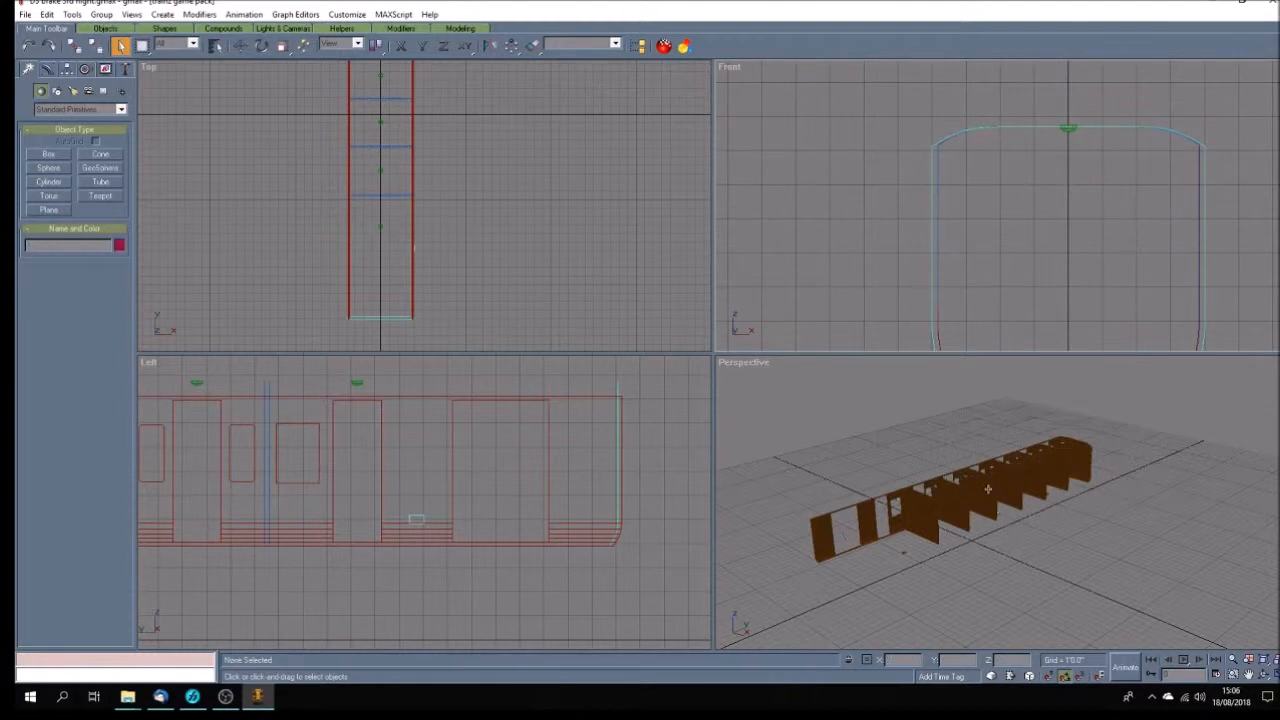
Delete the small loose piece beside the brake end and the stray small planes near the partitions
click(903, 552)
key(Delete)
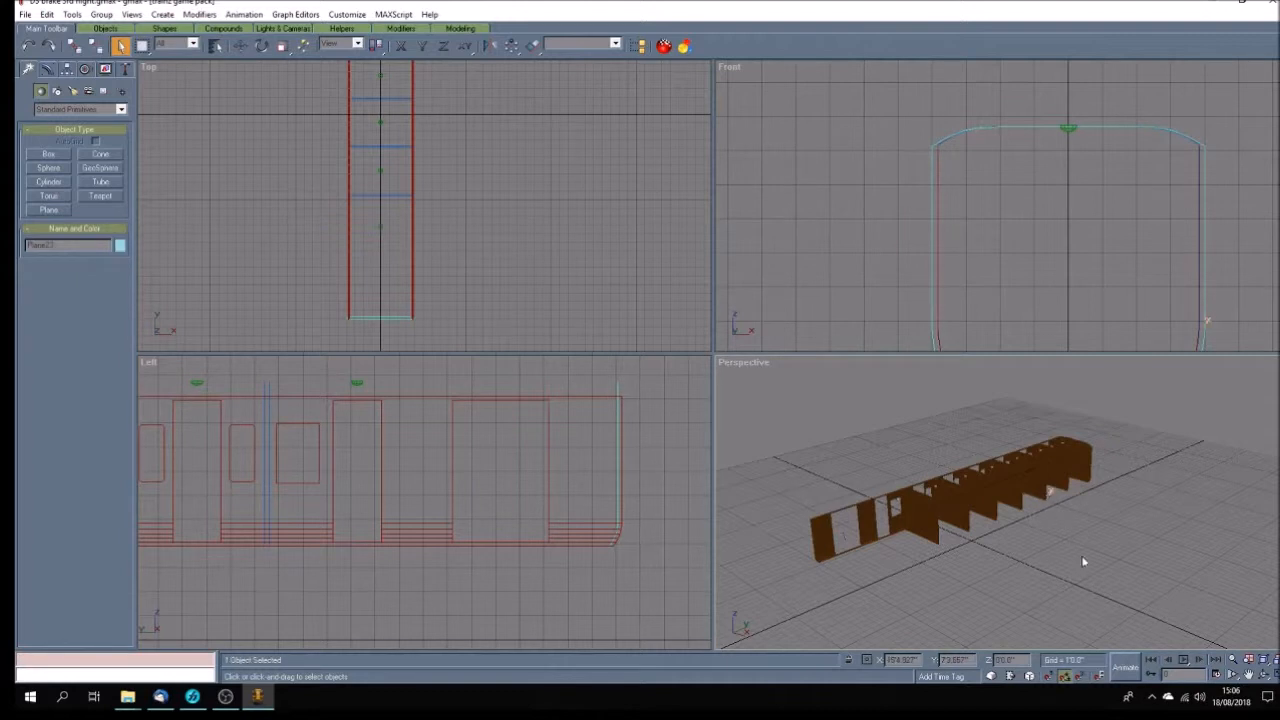
click(1264, 675)
drag(1018, 535, 970, 553)
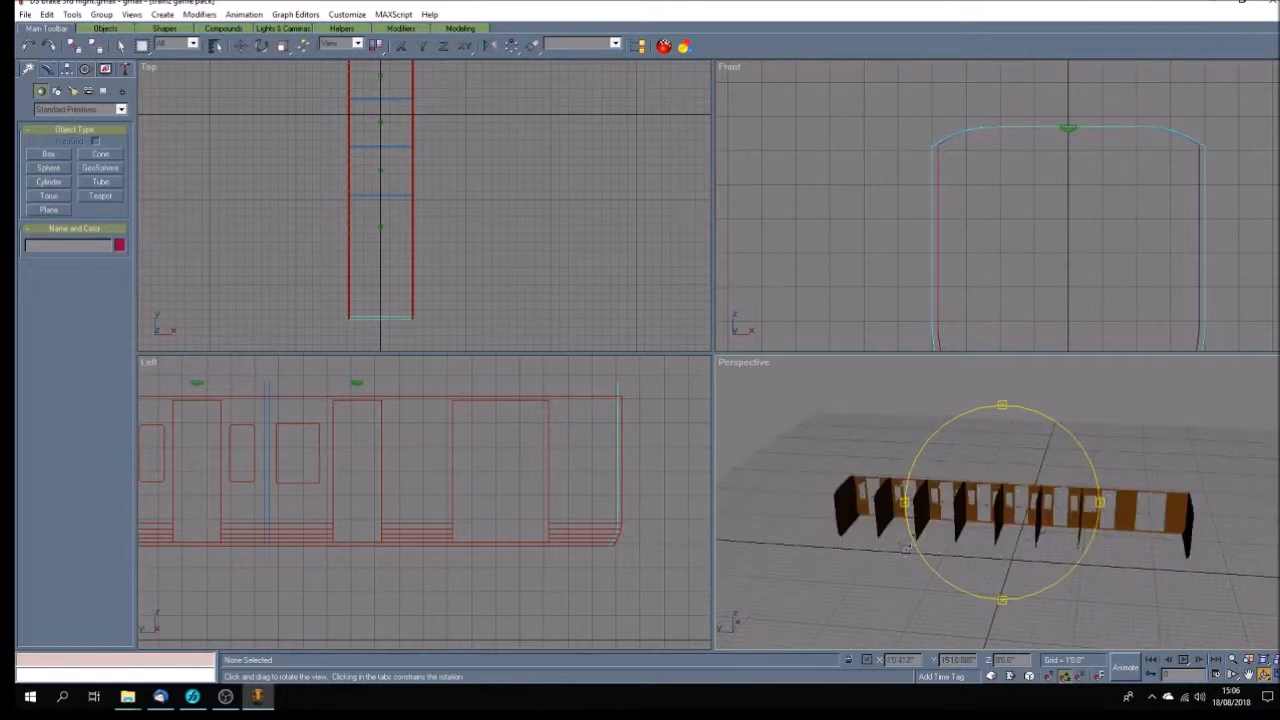
click(120, 46)
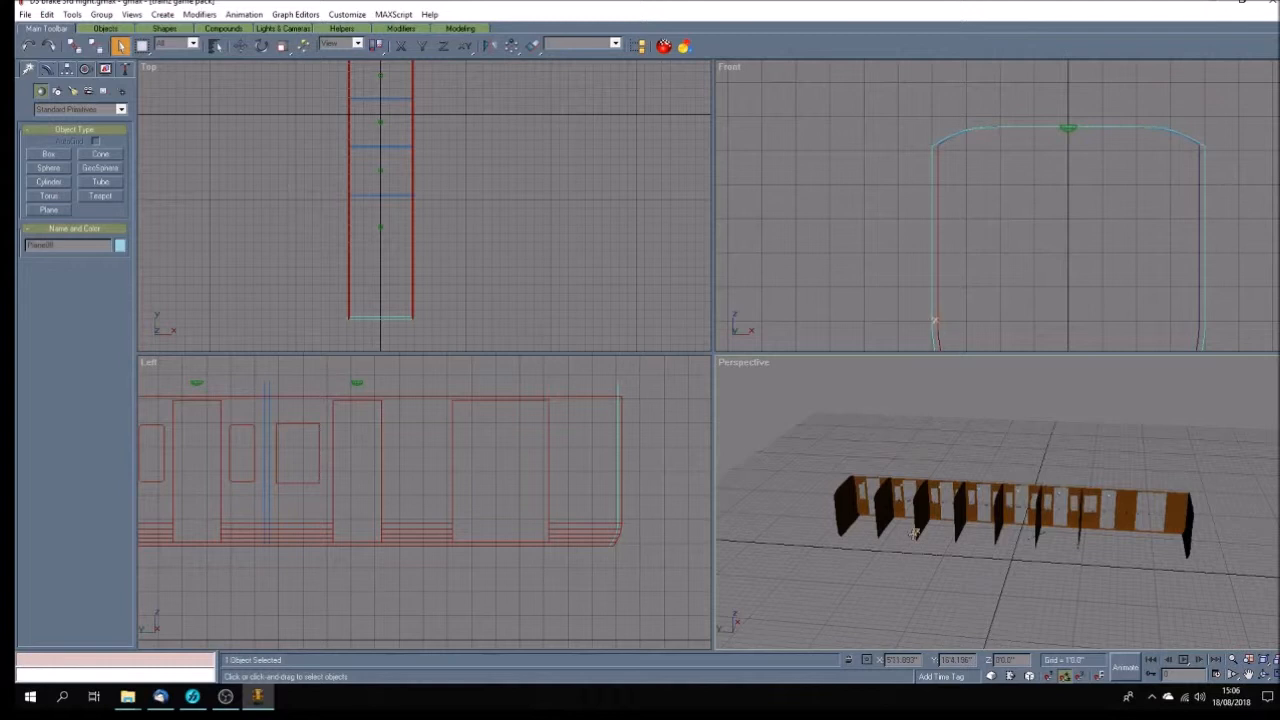
Examine the stripped body side and partitions in an enlarged perspective view for leftover parts
click(1248, 674)
drag(1060, 551, 1033, 541)
key(w)
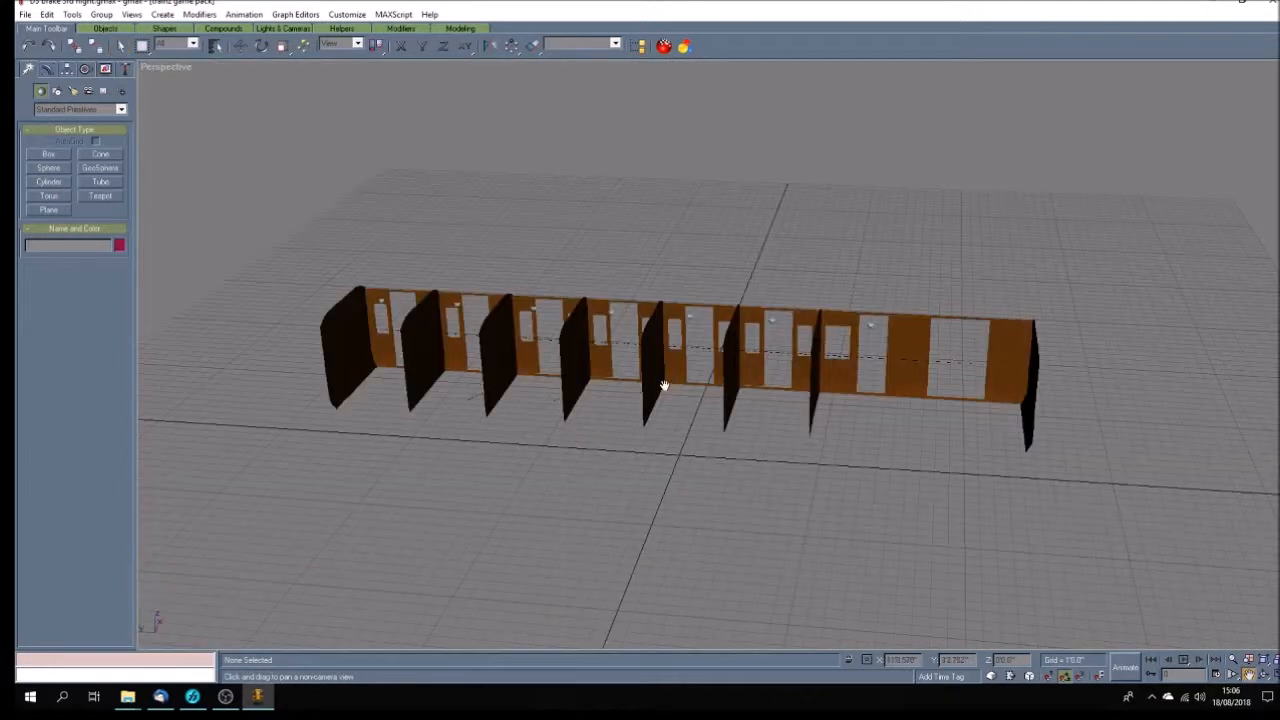
scroll(666, 385, up, 5)
scroll(666, 385, down, 4)
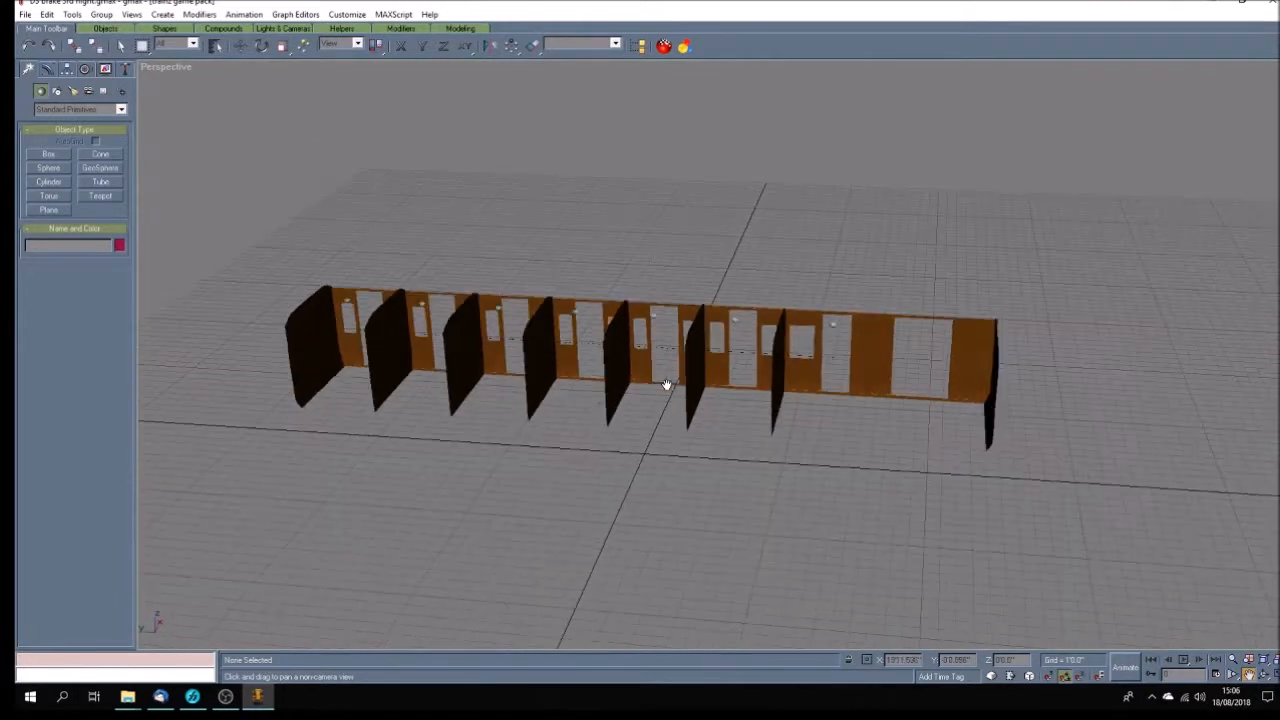
scroll(666, 385, up, 3)
scroll(666, 385, down, 4)
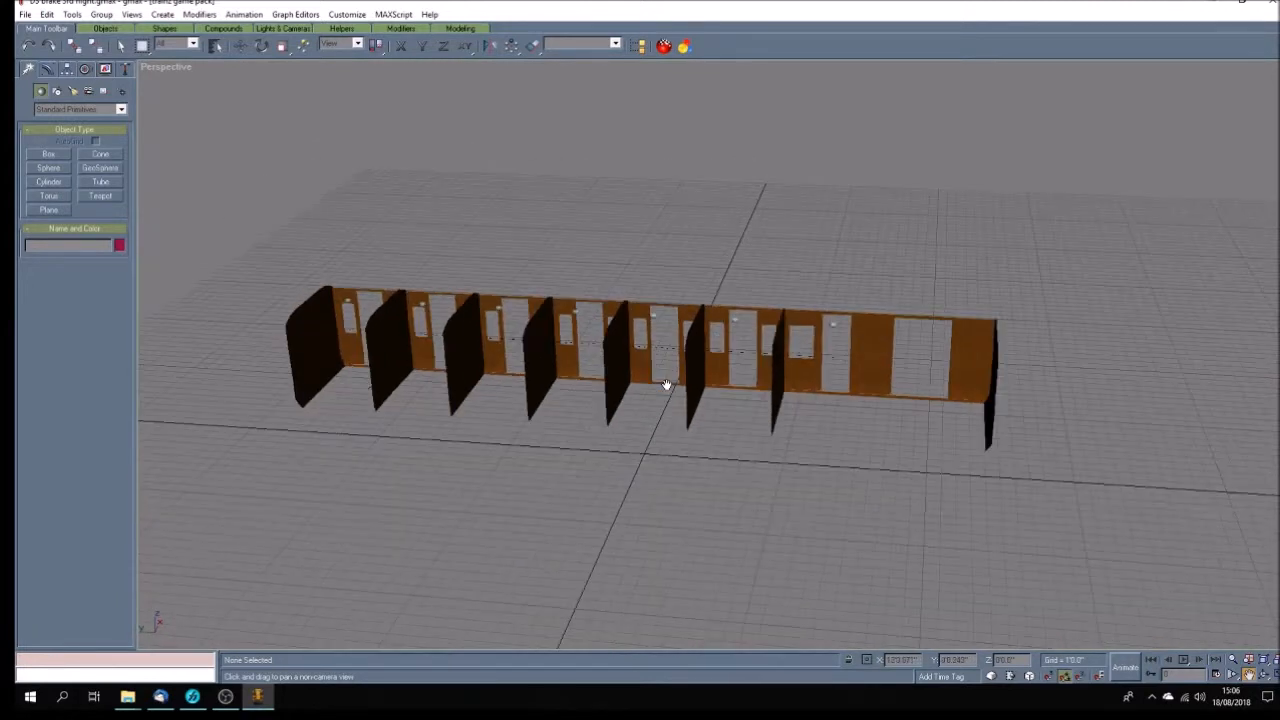
scroll(666, 385, up, 4)
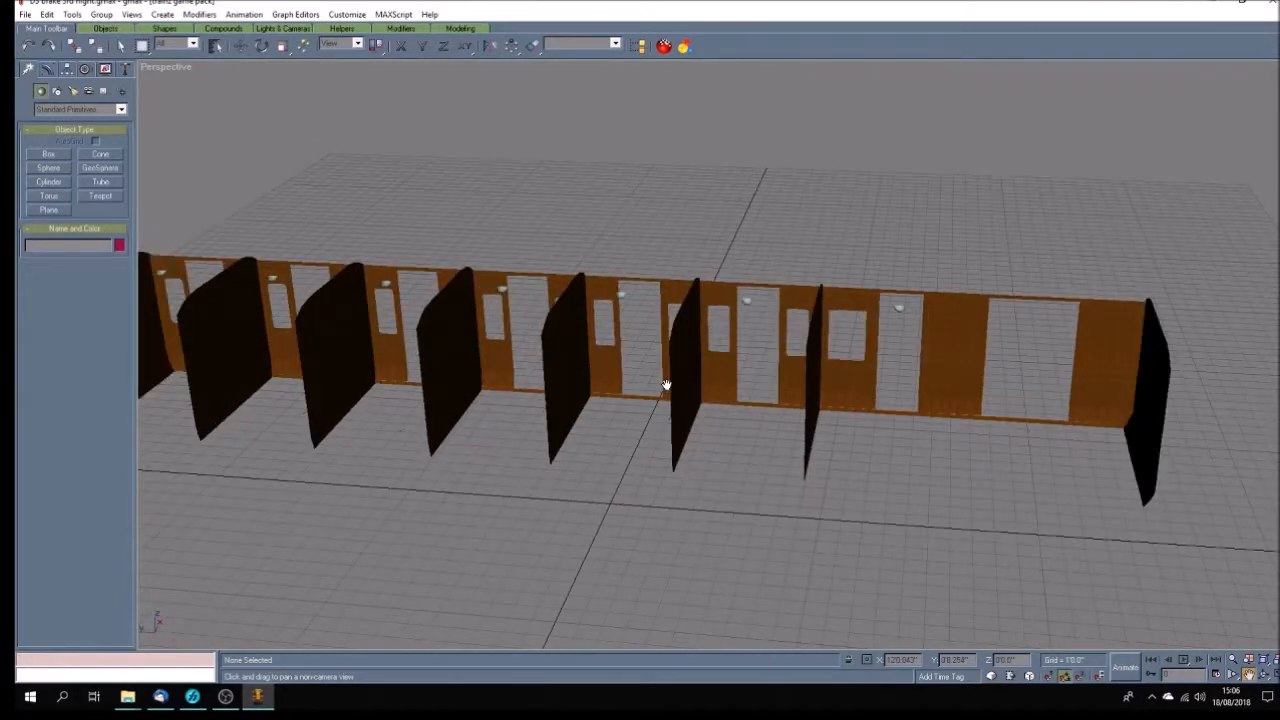
scroll(666, 385, down, 5)
scroll(666, 385, up, 2)
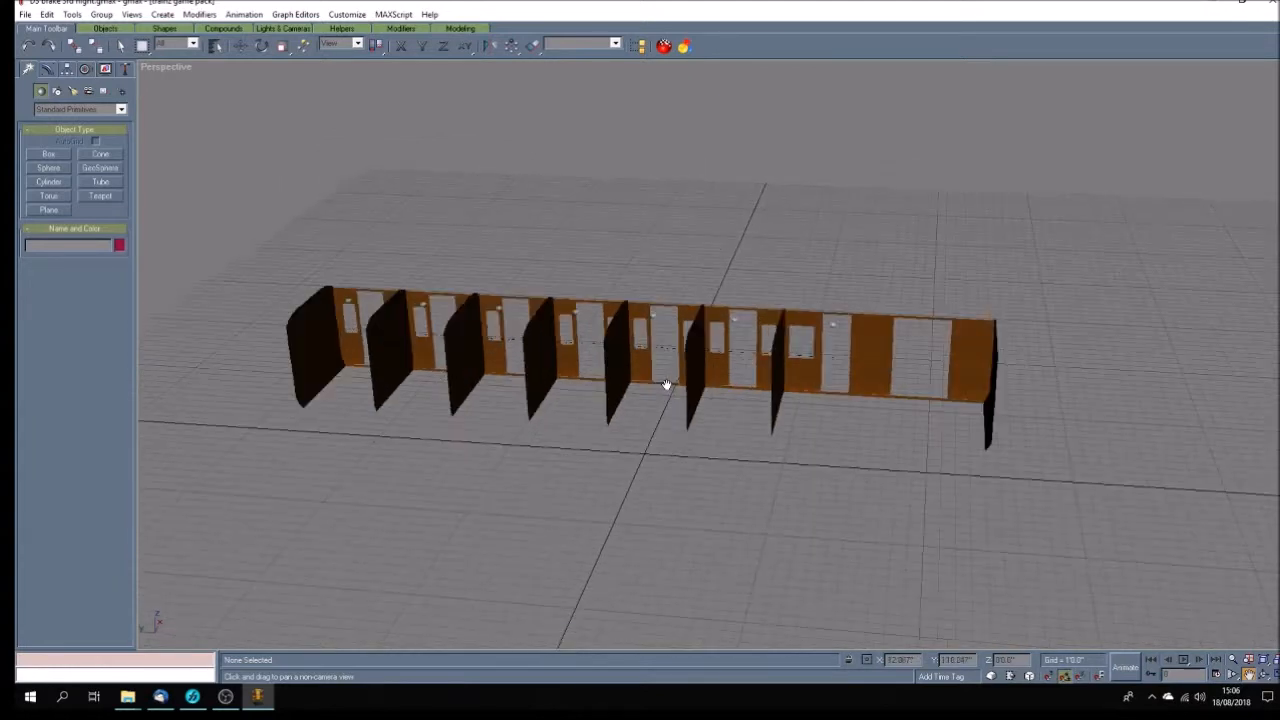
drag(650, 371, 642, 375)
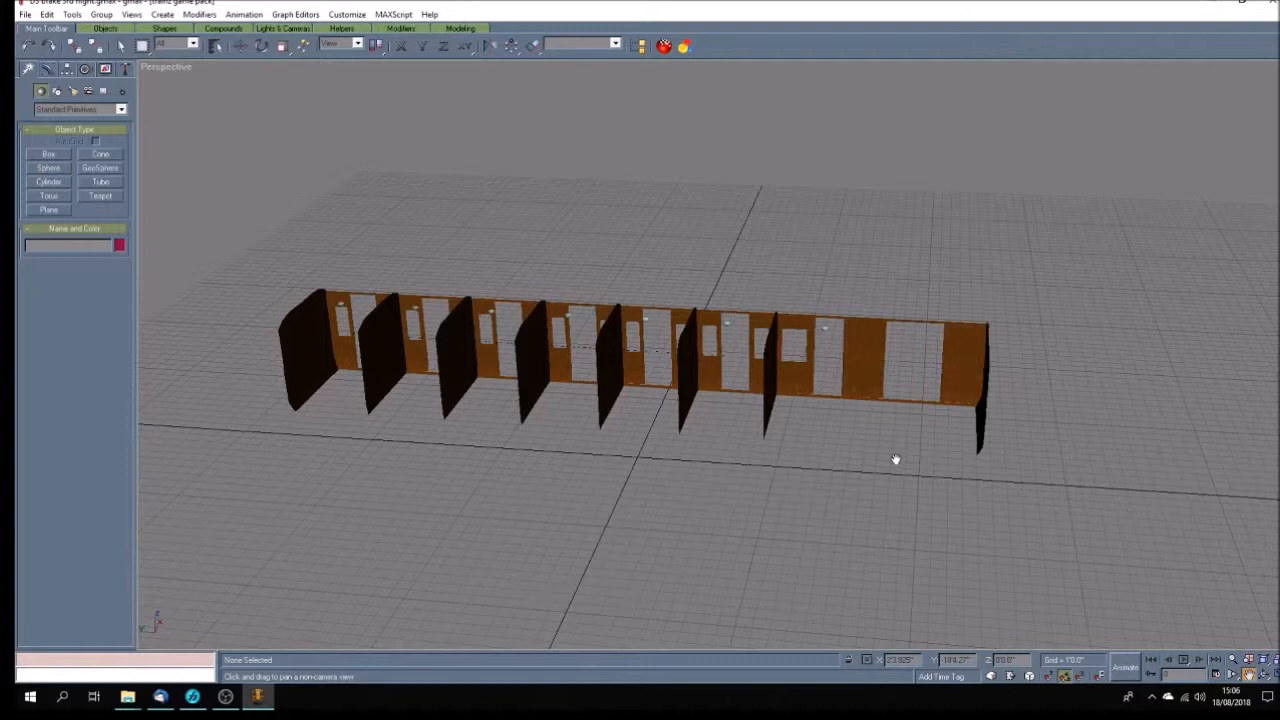
click(1277, 675)
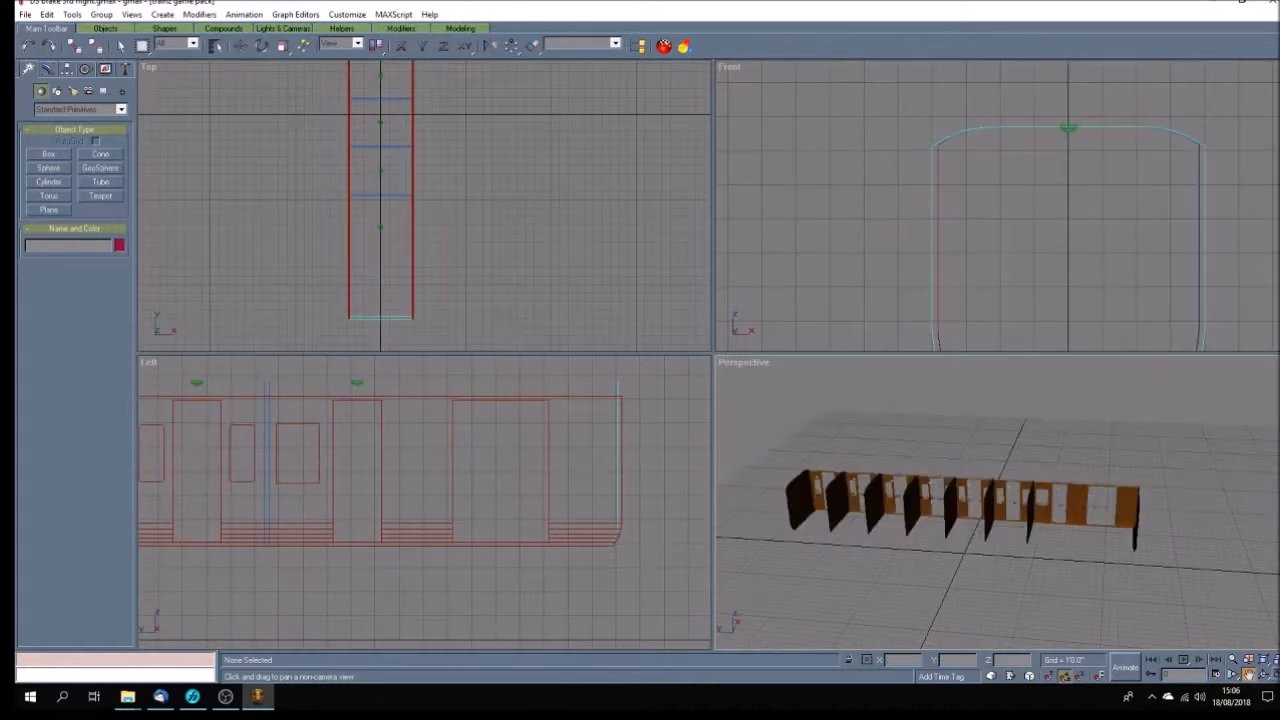
Move the end wall at the positive Y end of the body to Y 23'11.0"
click(1249, 675)
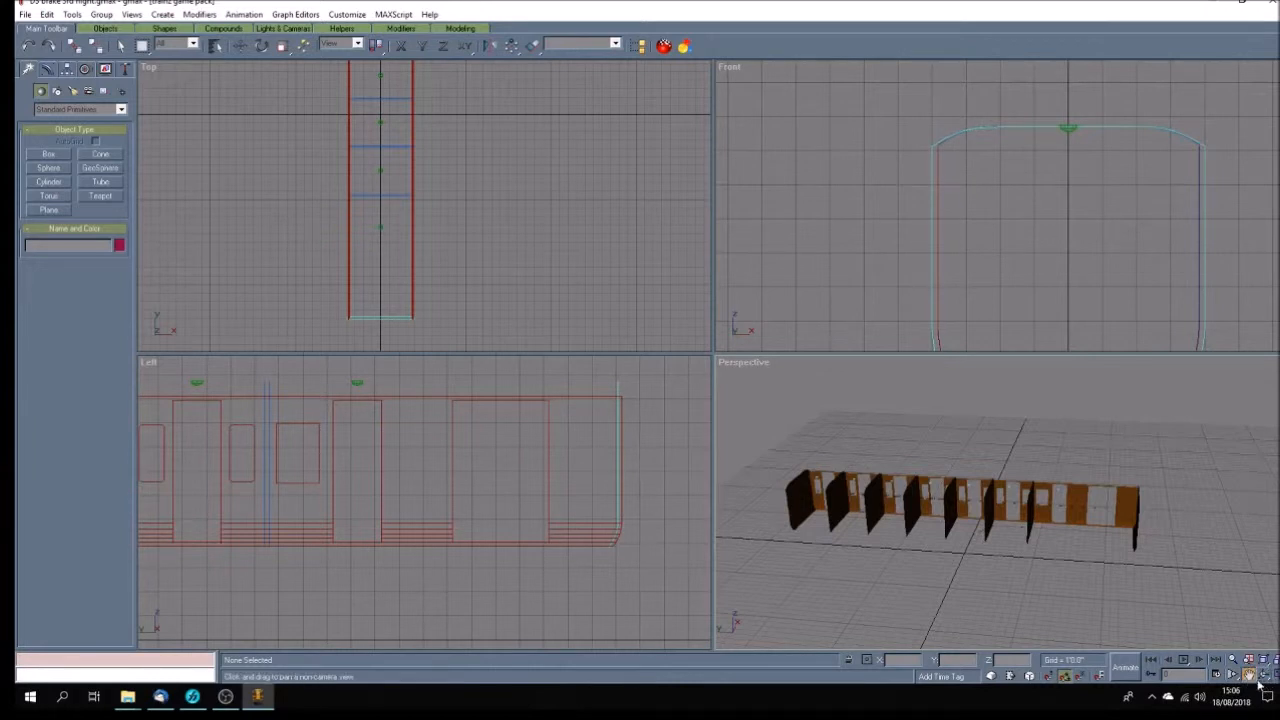
drag(400, 271, 468, 268)
scroll(482, 248, down, 2)
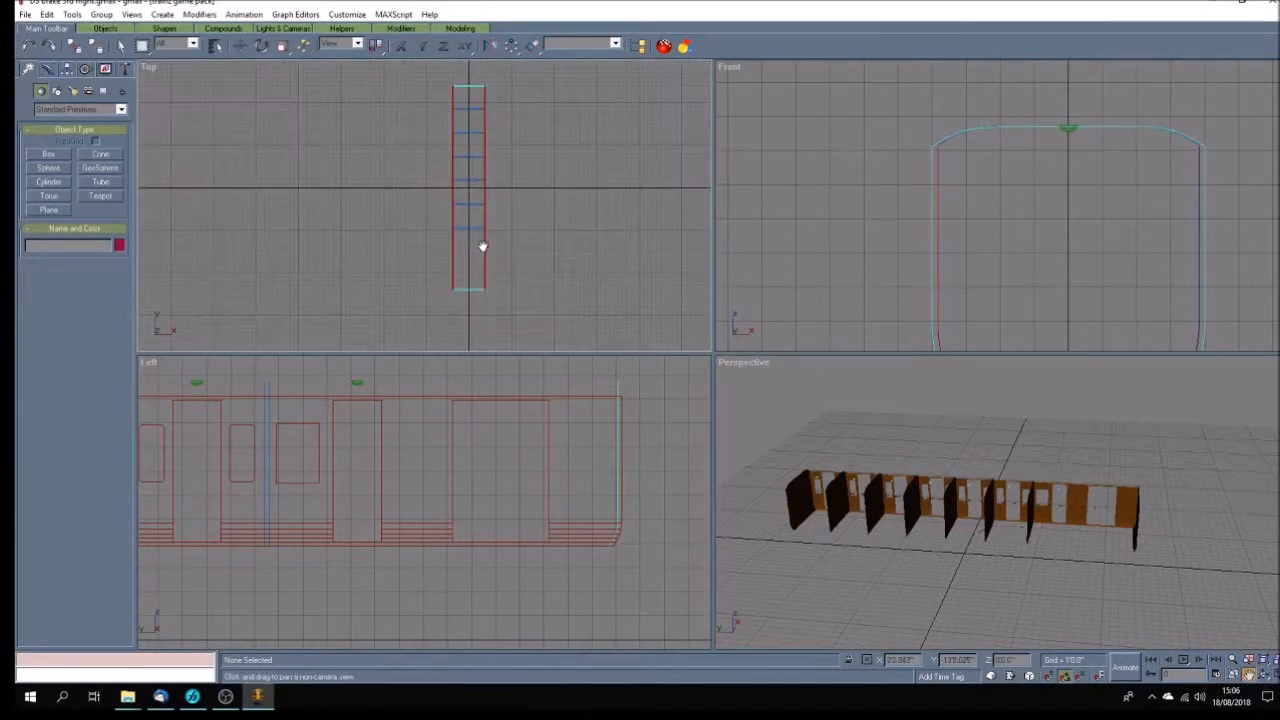
click(240, 45)
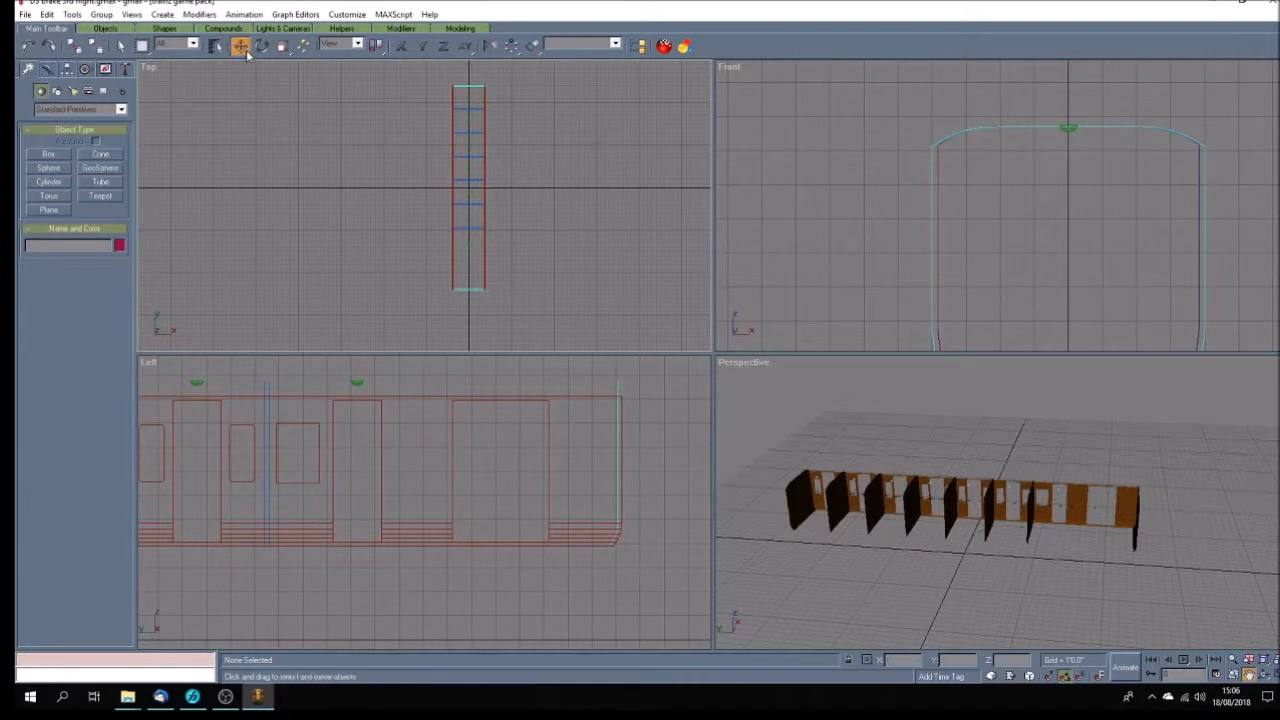
click(469, 84)
scroll(468, 79, up, 5)
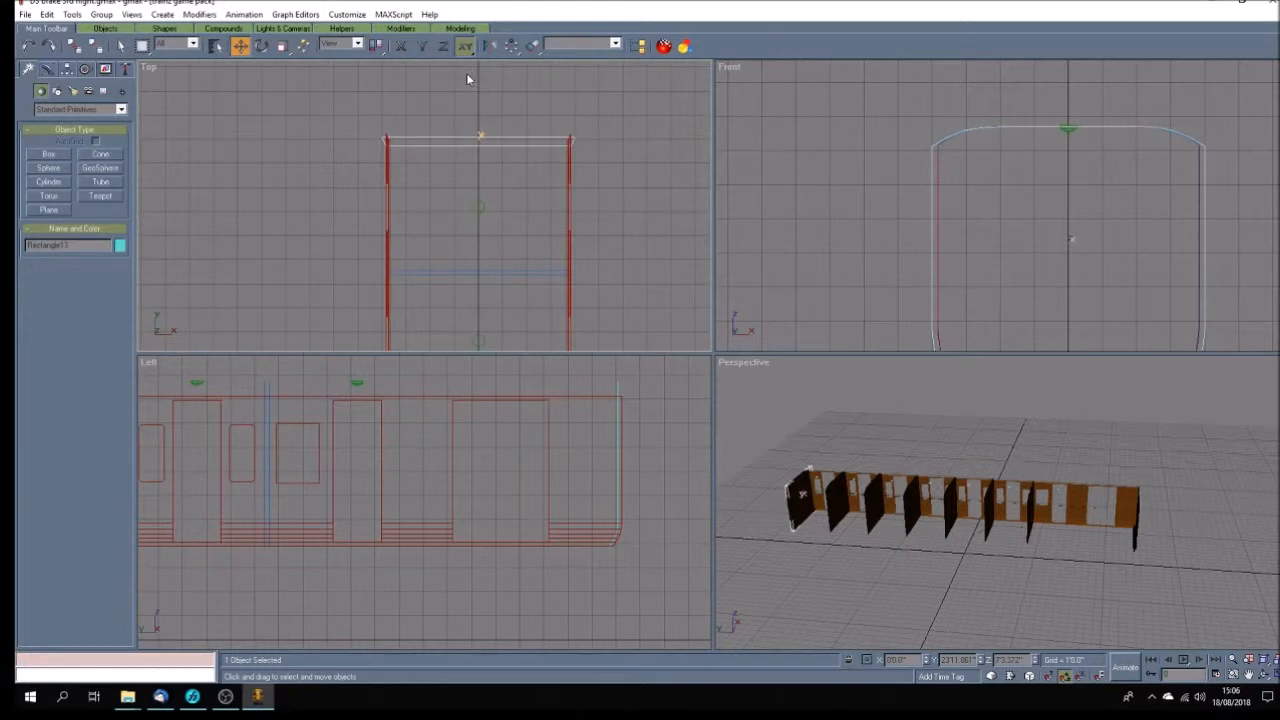
click(423, 46)
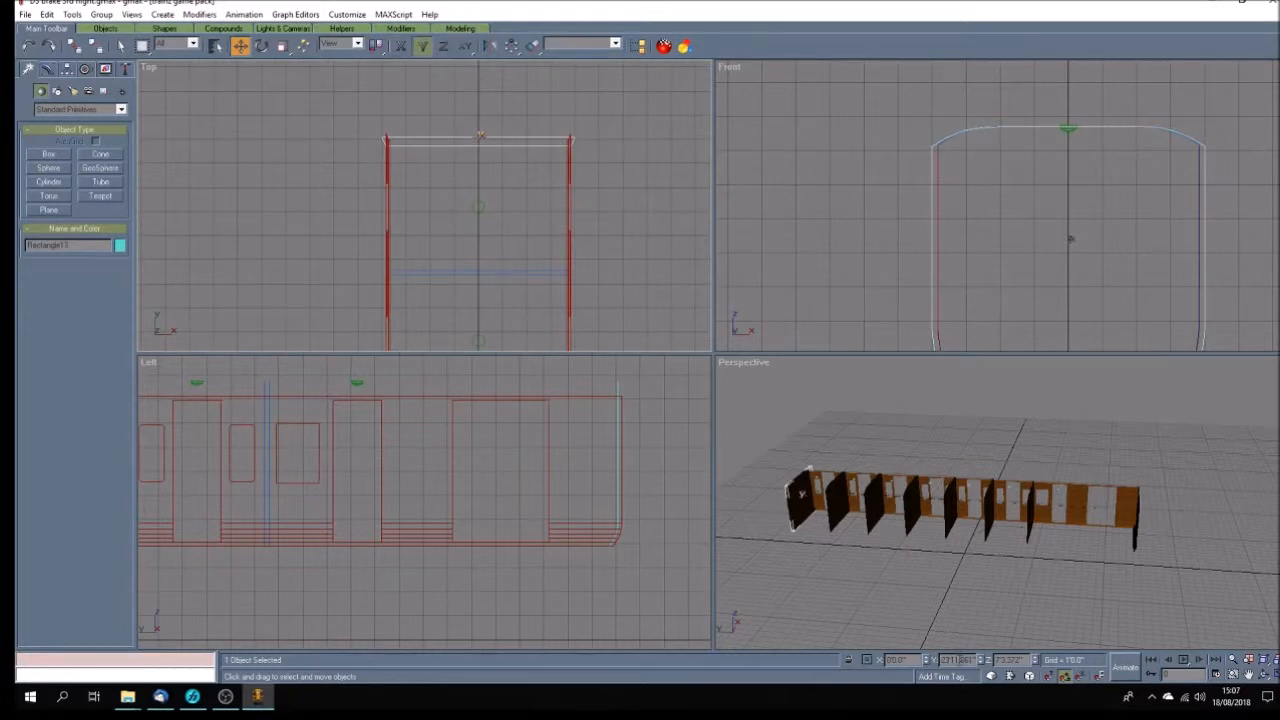
drag(961, 660, 982, 665)
key(Return)
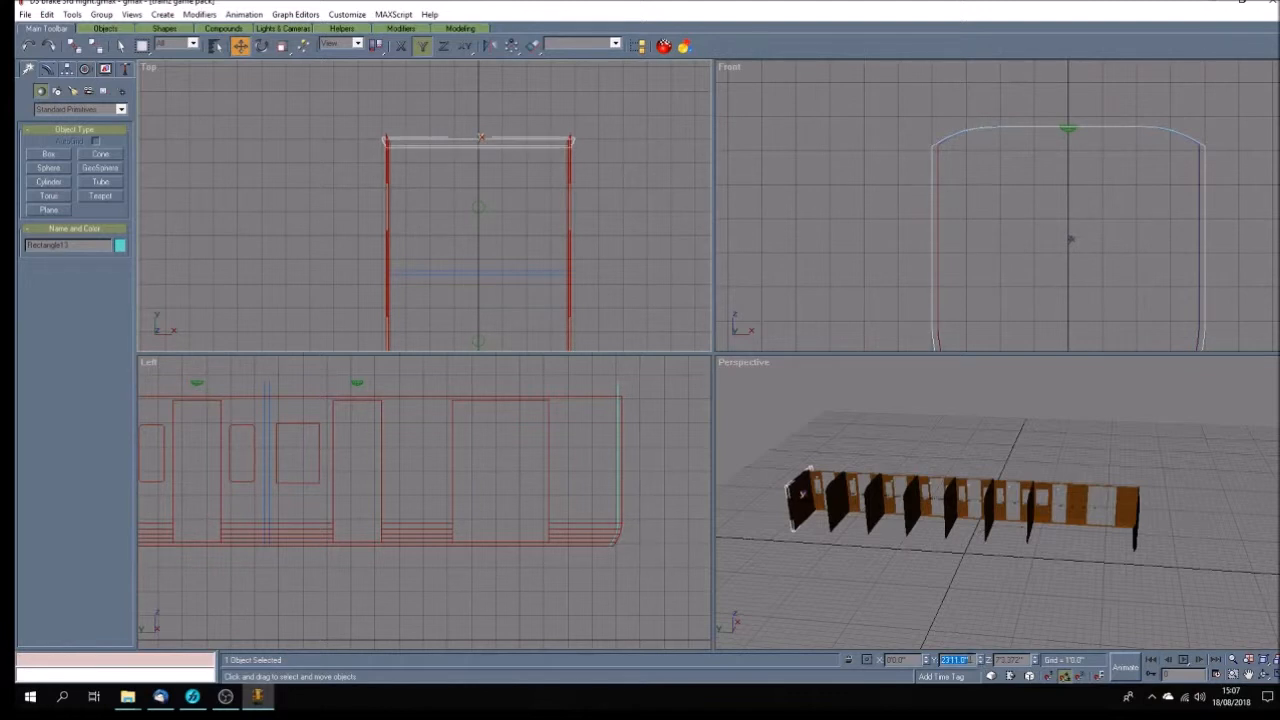
Move the end wall at the negative Y end of the body to Y -23'11.0"
click(489, 189)
scroll(508, 169, down, 6)
scroll(522, 270, up, 5)
scroll(522, 270, up, 3)
click(317, 250)
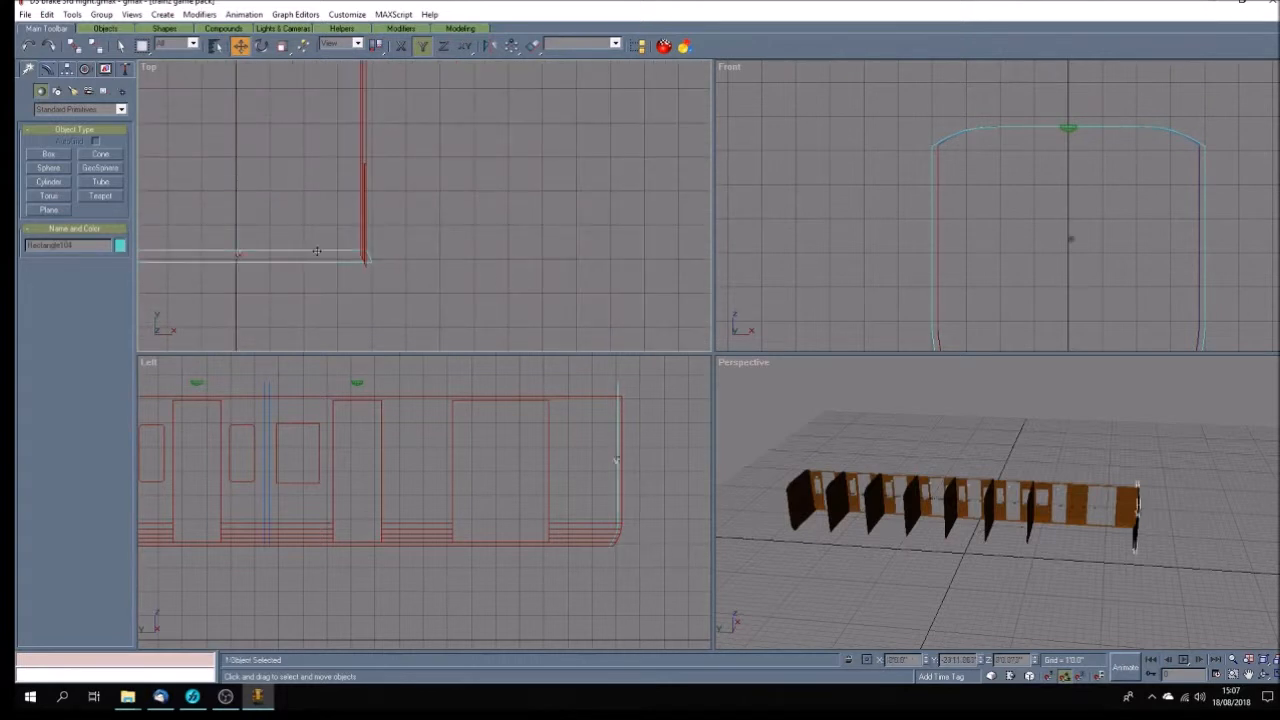
double_click(963, 660)
key(Return)
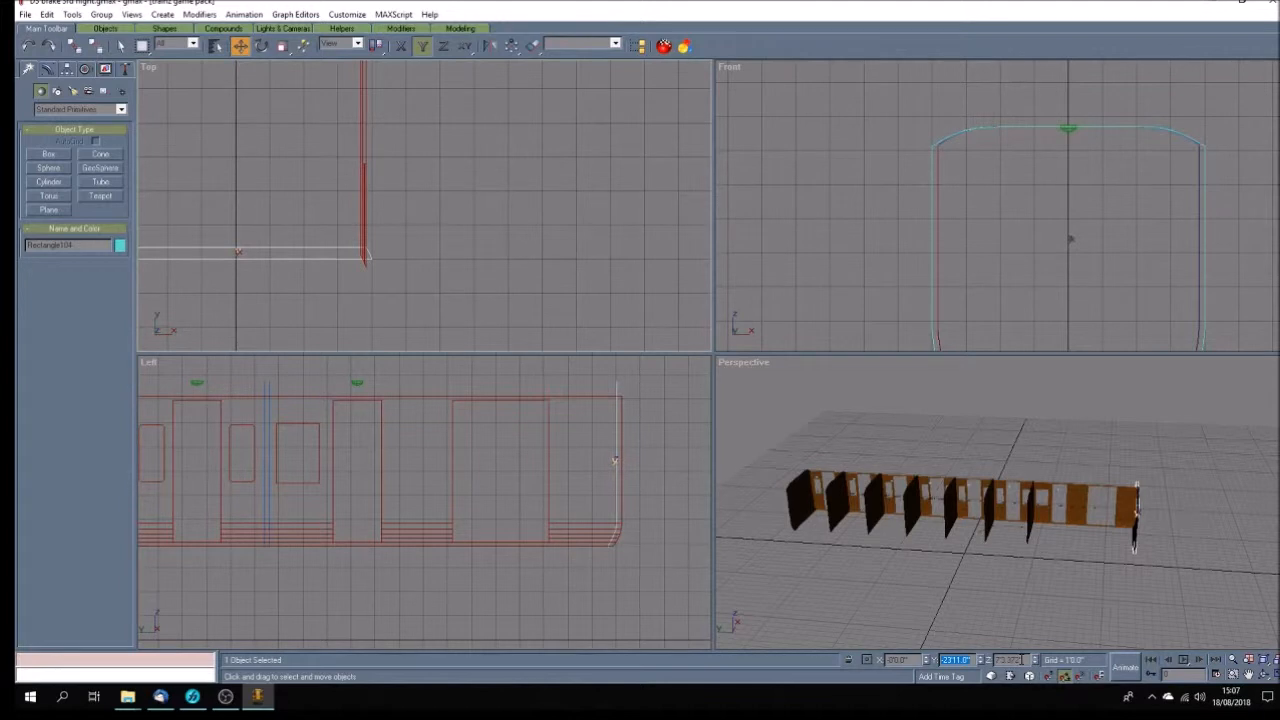
Move the body side wall on the positive X side inward to X 3'10.5"
click(364, 217)
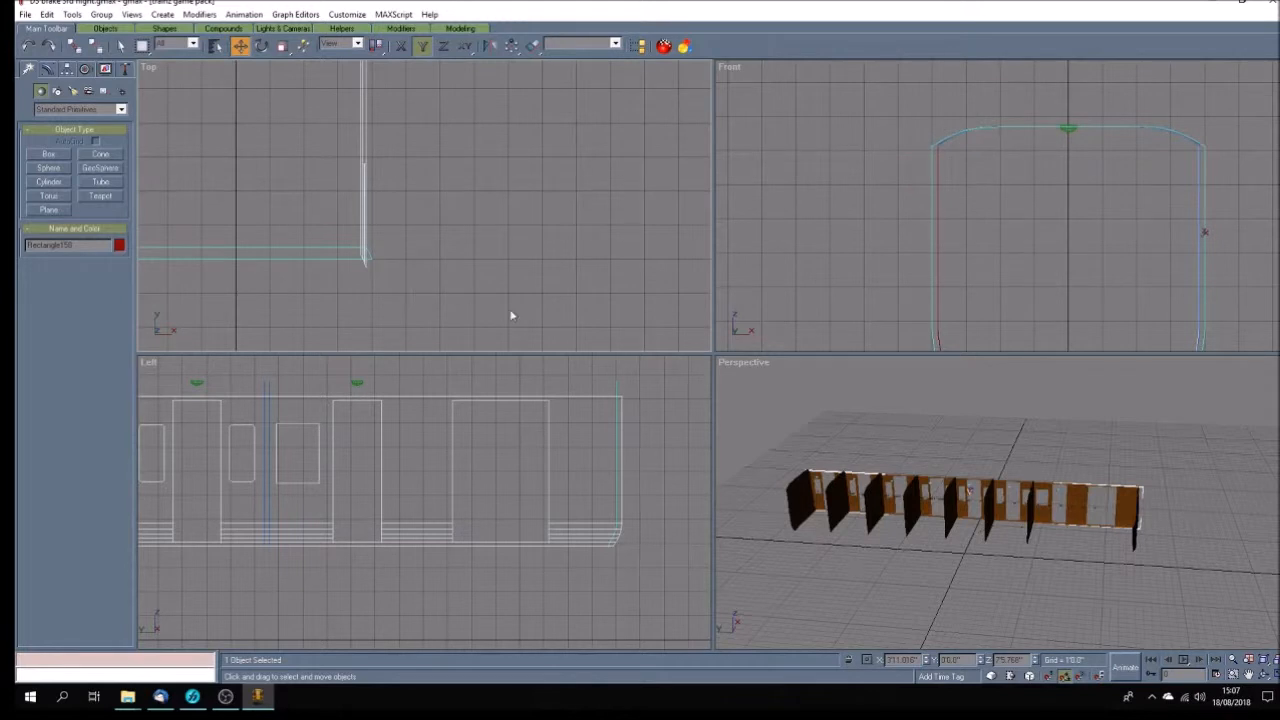
double_click(898, 662)
text(10)
key(Return)
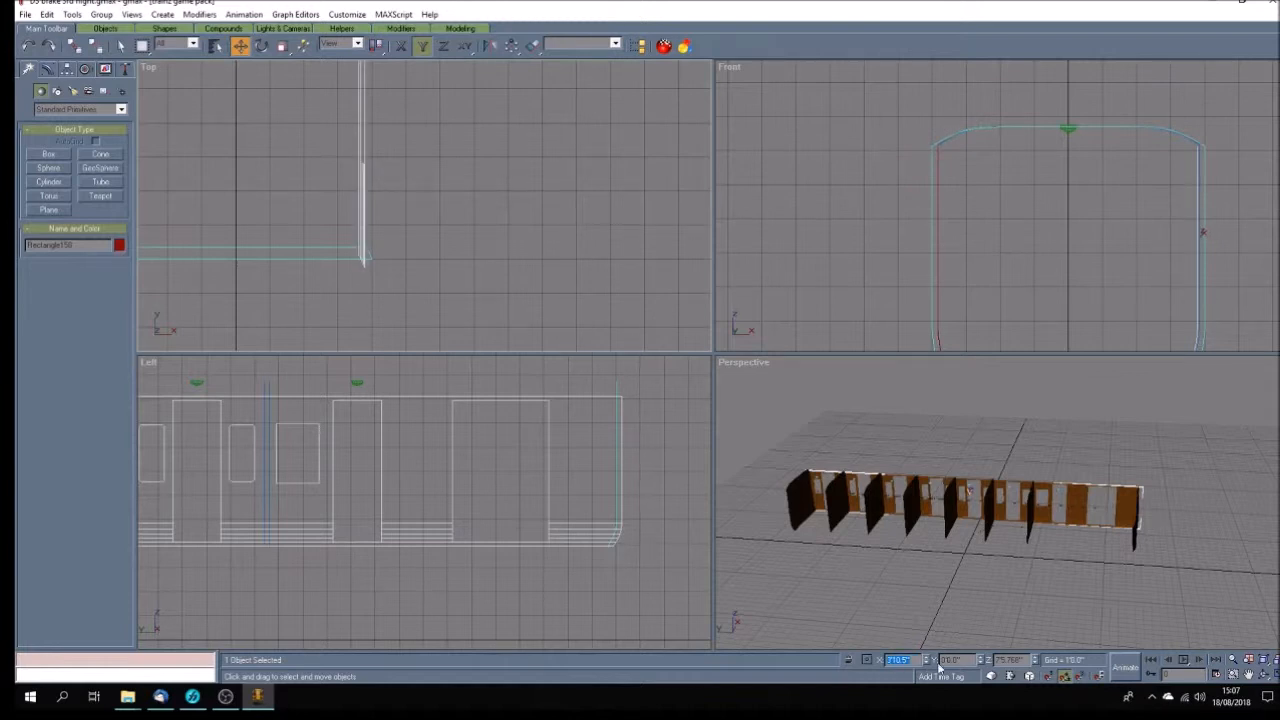
click(490, 256)
scroll(540, 244, down, 2)
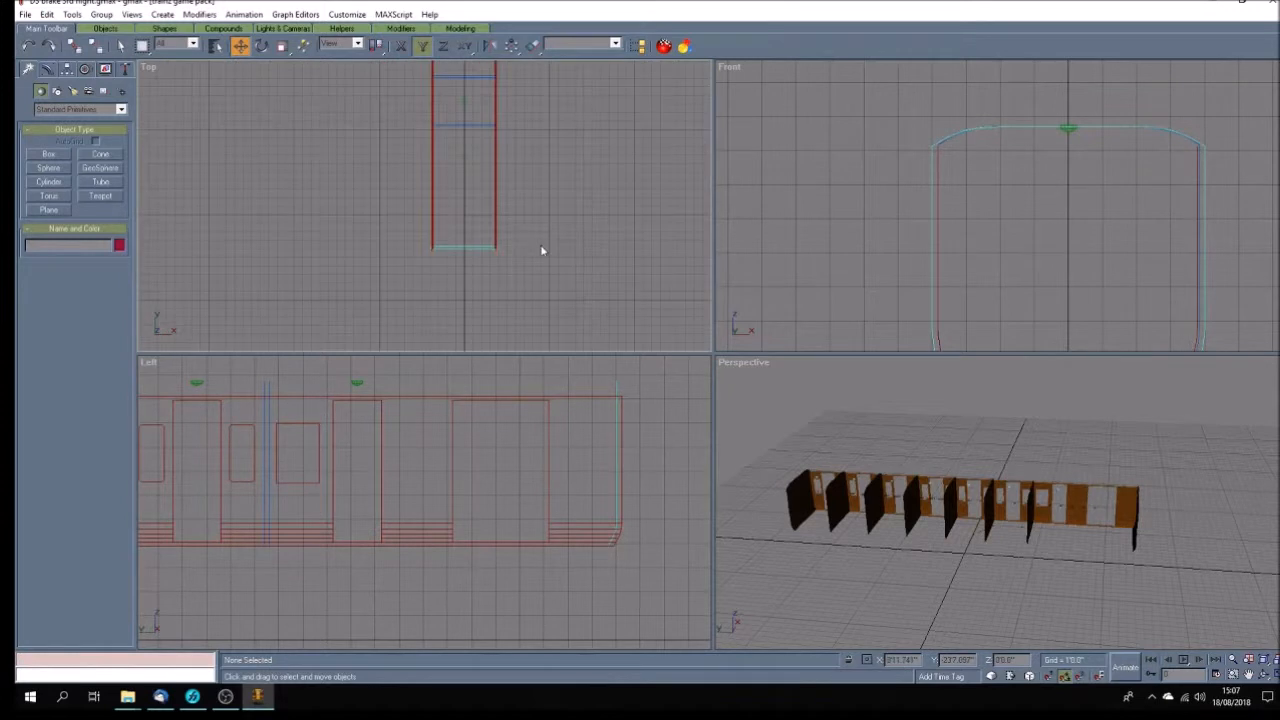
Set the opposite body side wall's position to X -3'10.5"
click(432, 209)
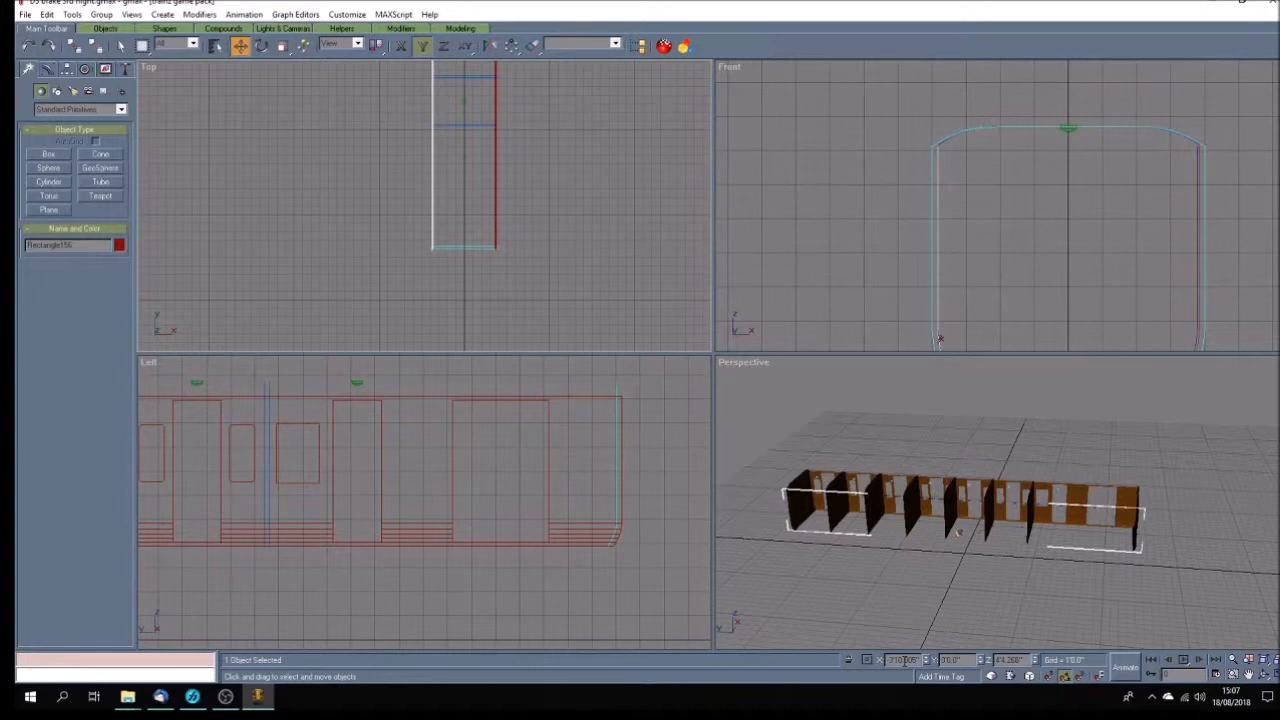
drag(906, 661, 944, 661)
text(5)
key(Return)
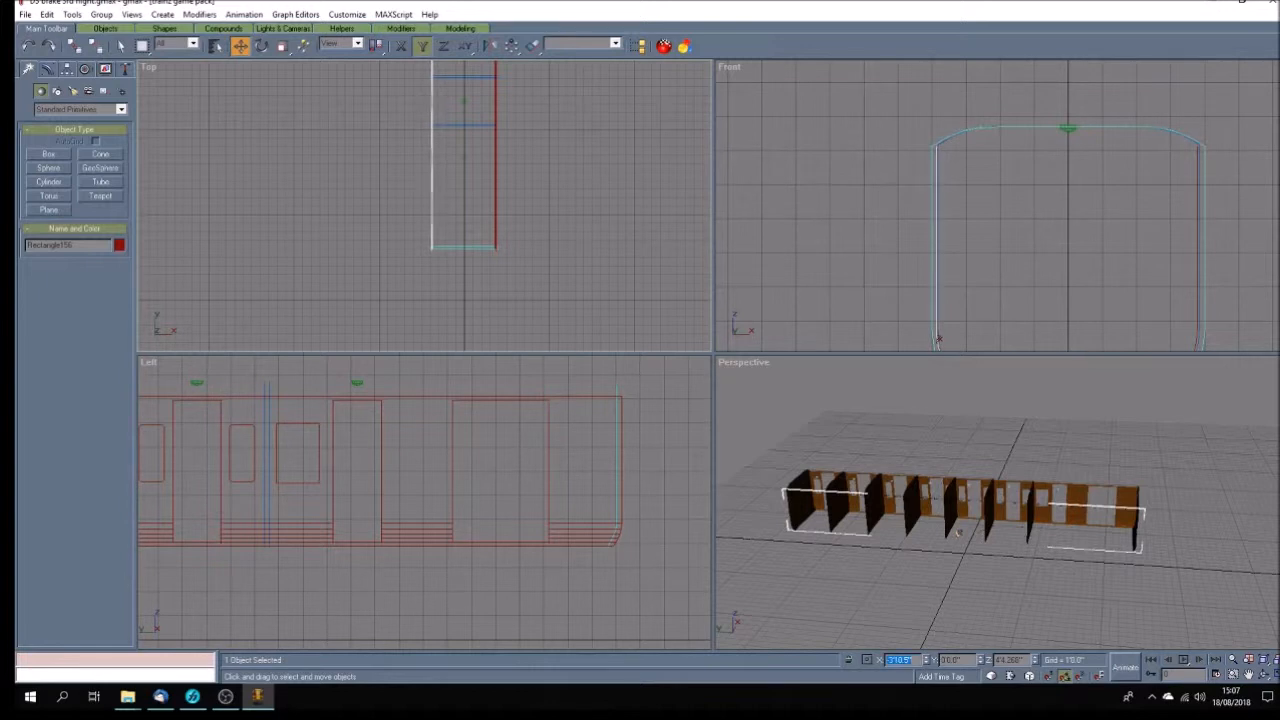
click(858, 244)
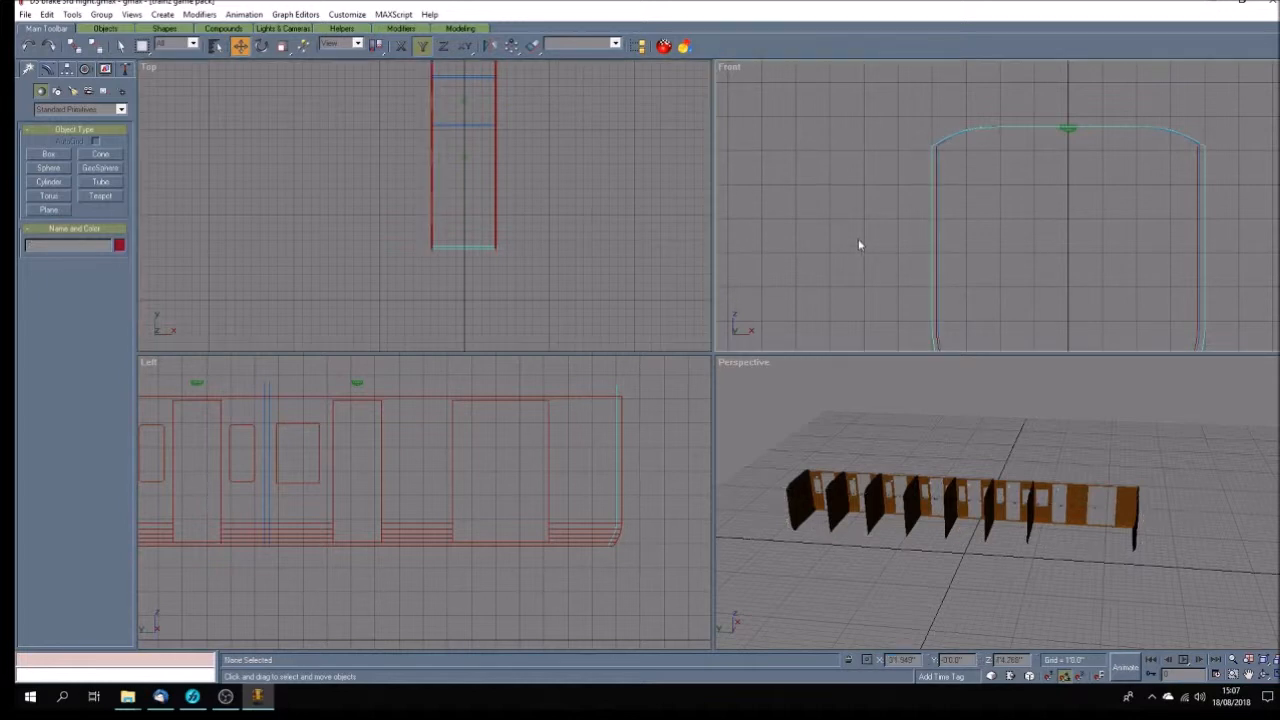
click(937, 230)
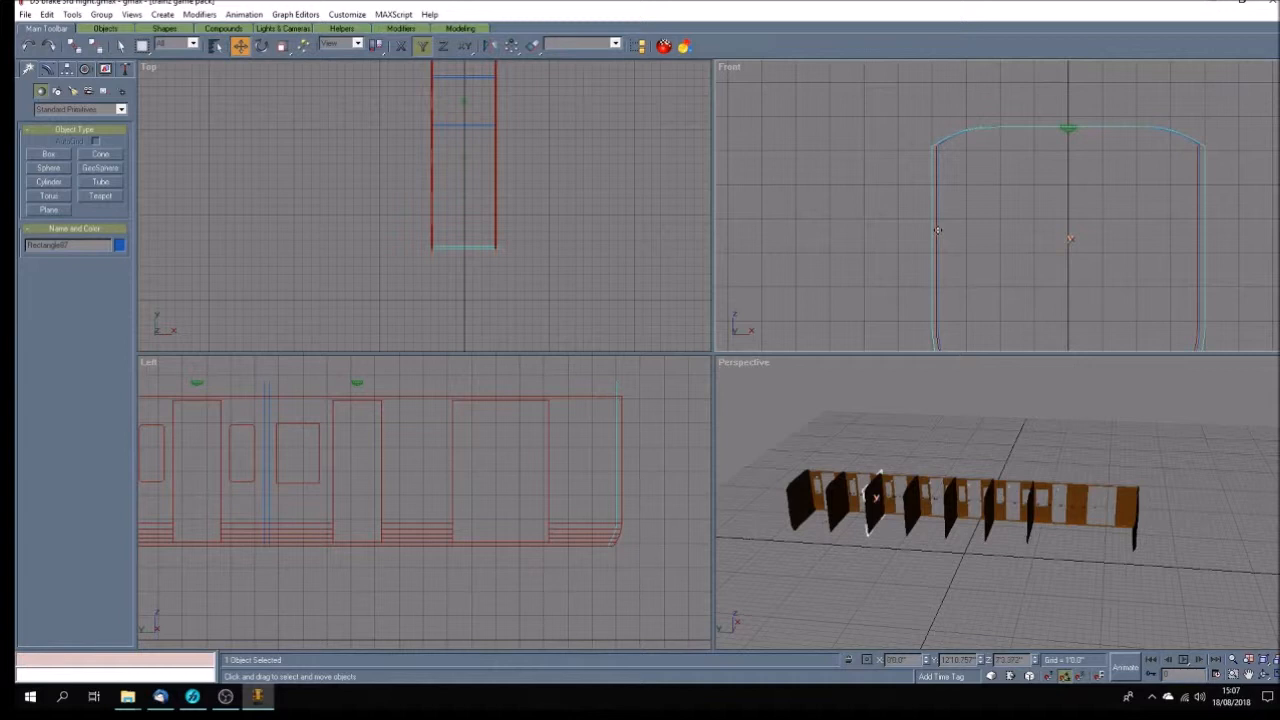
In an enlarged top view, clone one compartment partition as a single copy, offset slightly along Y from the original
click(534, 277)
scroll(575, 275, down, 6)
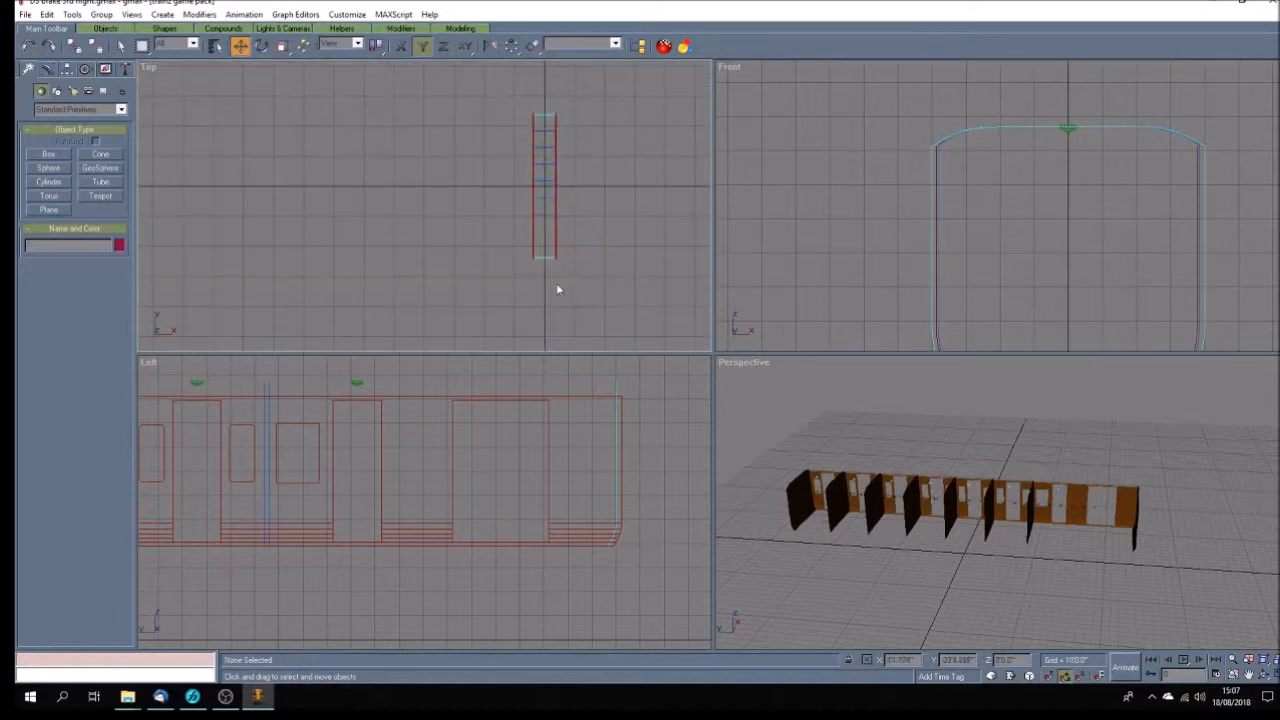
scroll(537, 112, up, 8)
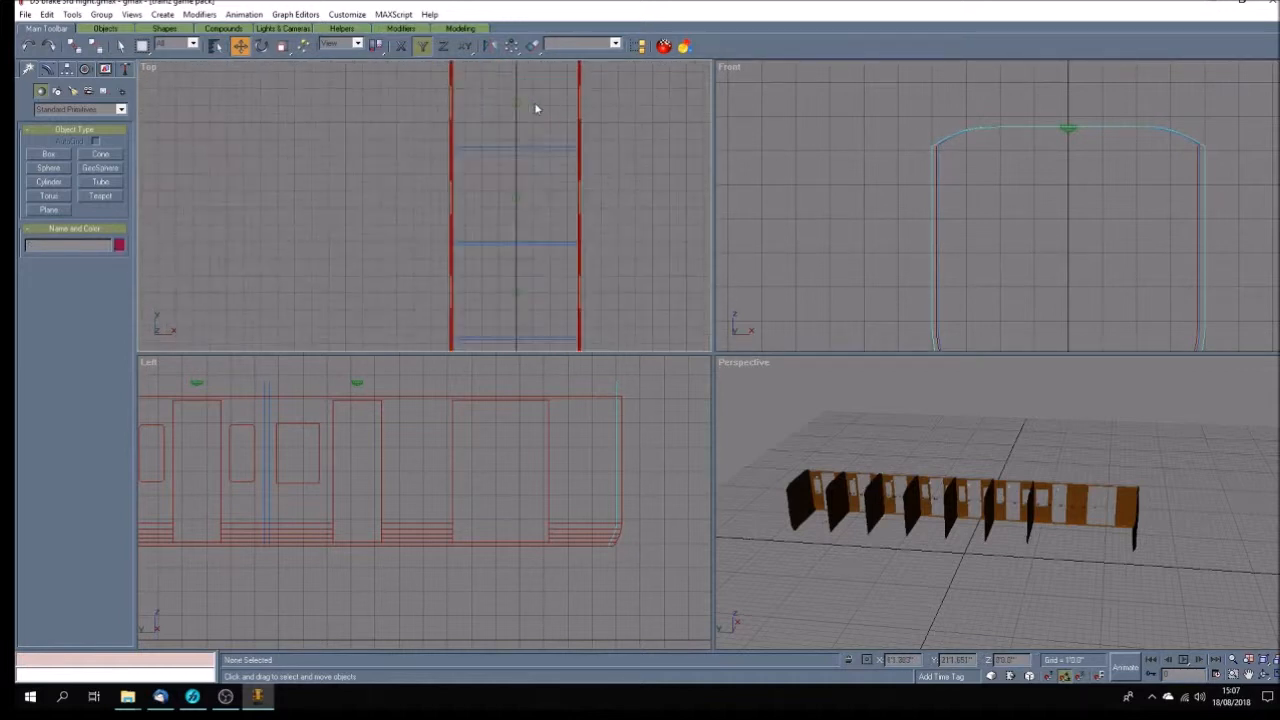
scroll(534, 108, down, 6)
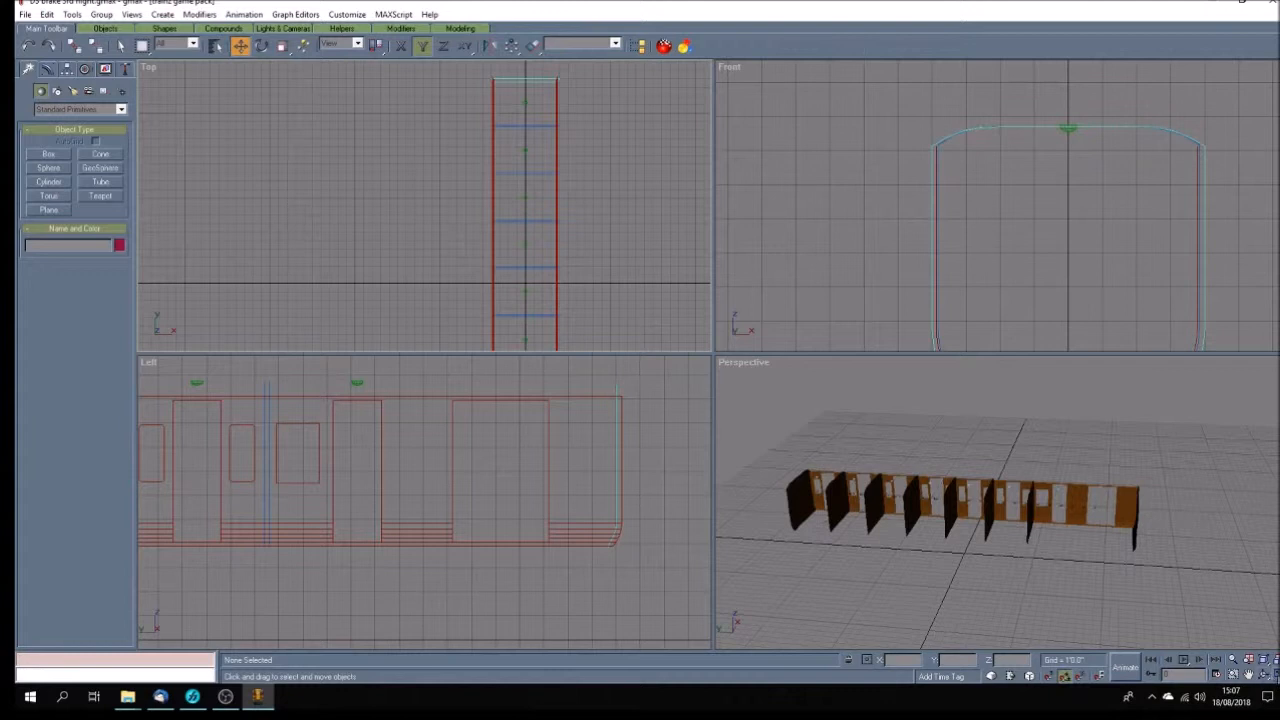
click(1264, 675)
click(1248, 675)
drag(1013, 457, 646, 271)
scroll(578, 222, up, 6)
scroll(649, 271, down, 5)
key(w)
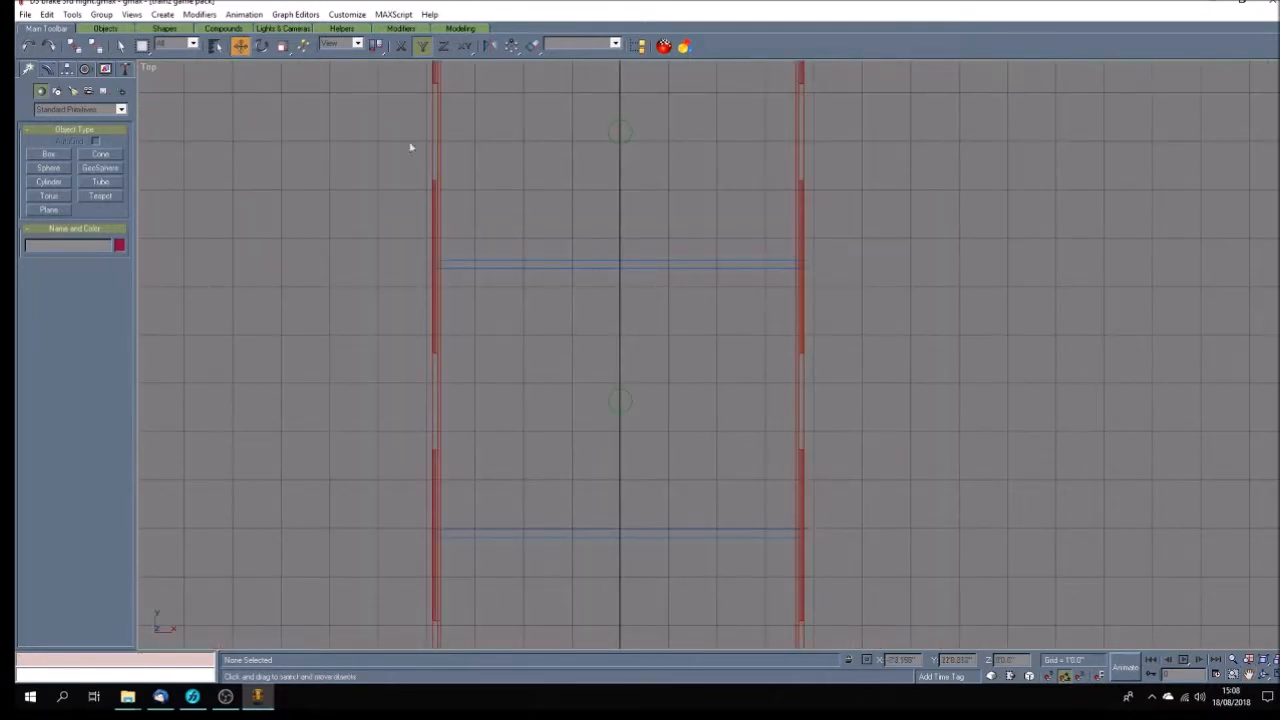
click(598, 266)
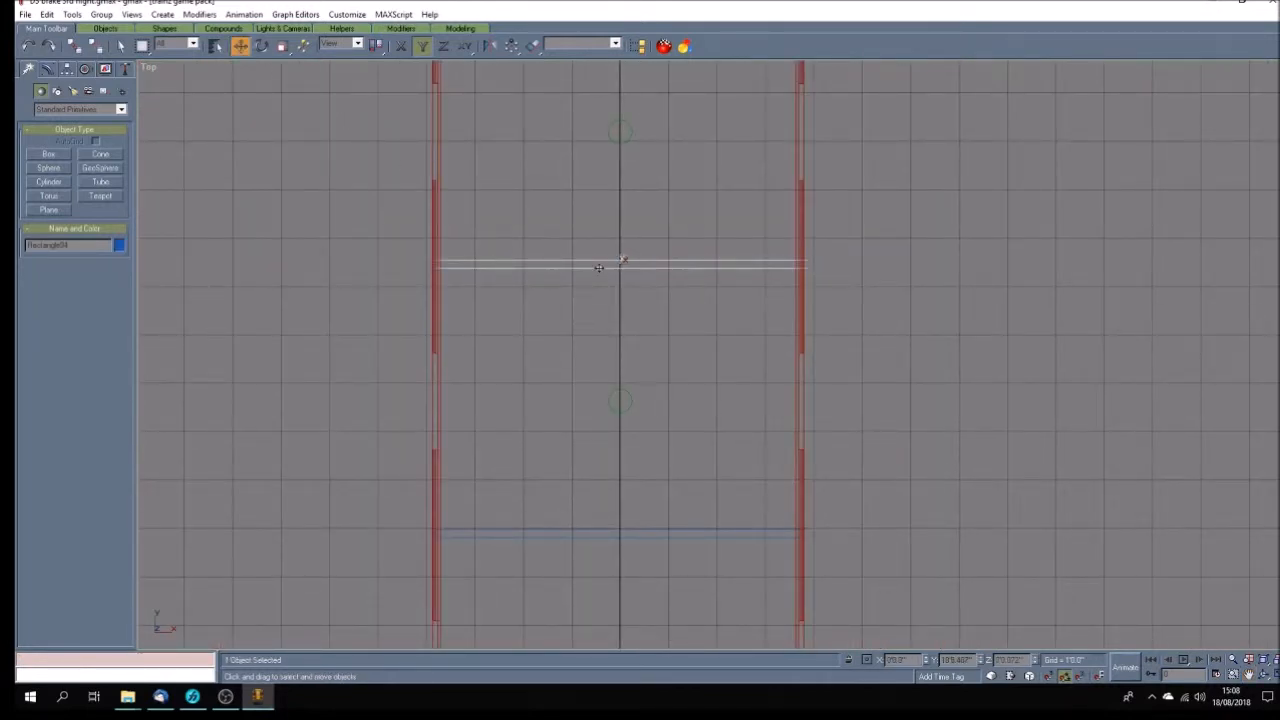
drag(598, 268, 601, 263)
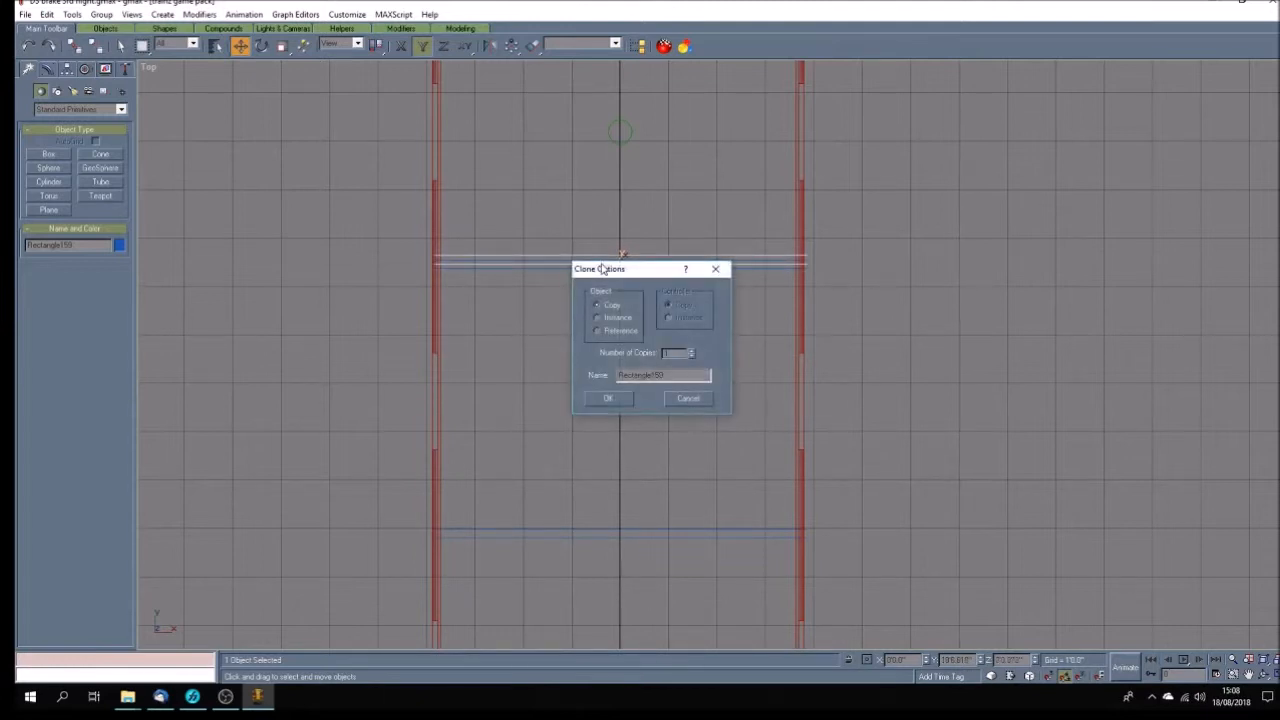
click(606, 397)
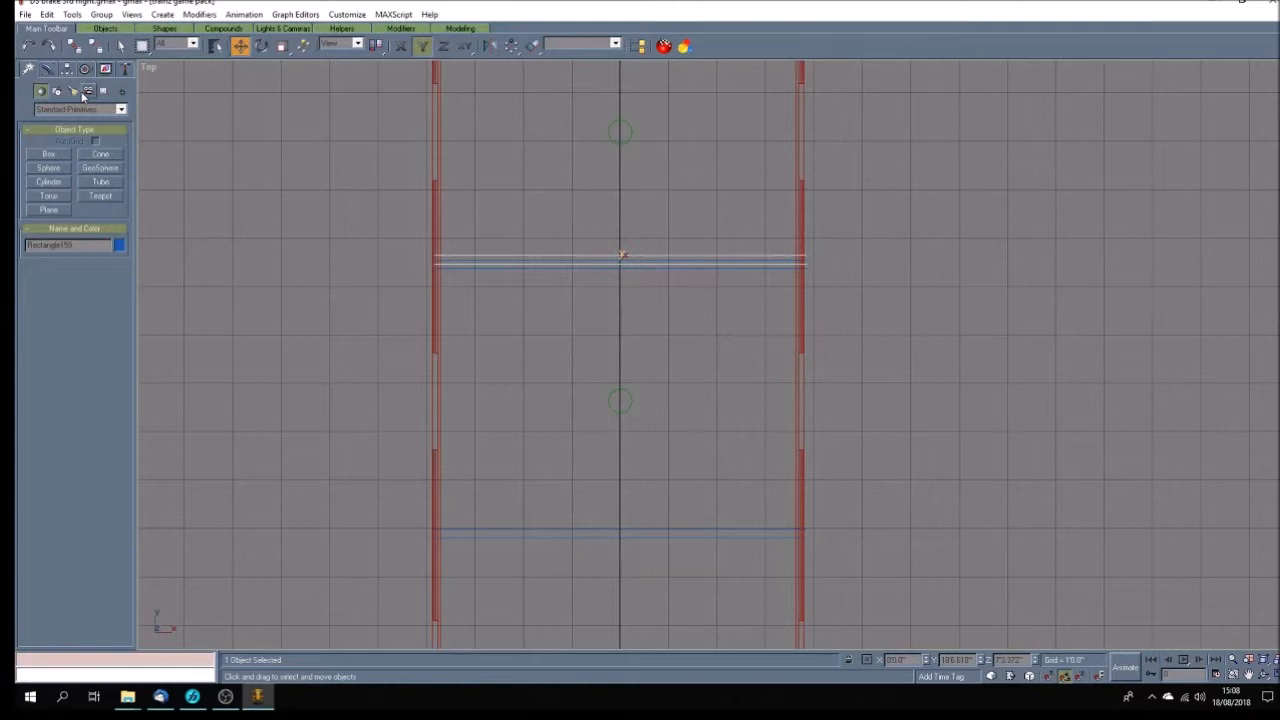
Collapse the cloned partition's modifier stack and convert it to an Editable Poly
click(47, 68)
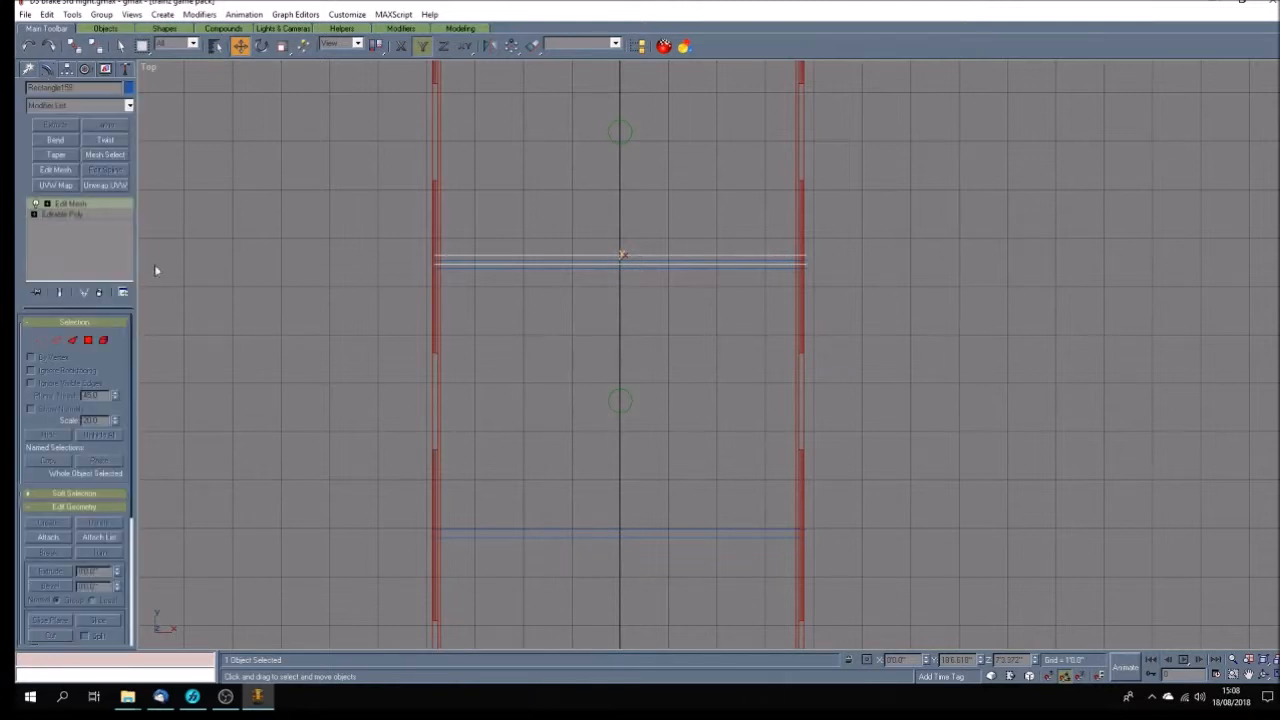
right_click(84, 206)
click(150, 338)
right_click(44, 204)
click(70, 303)
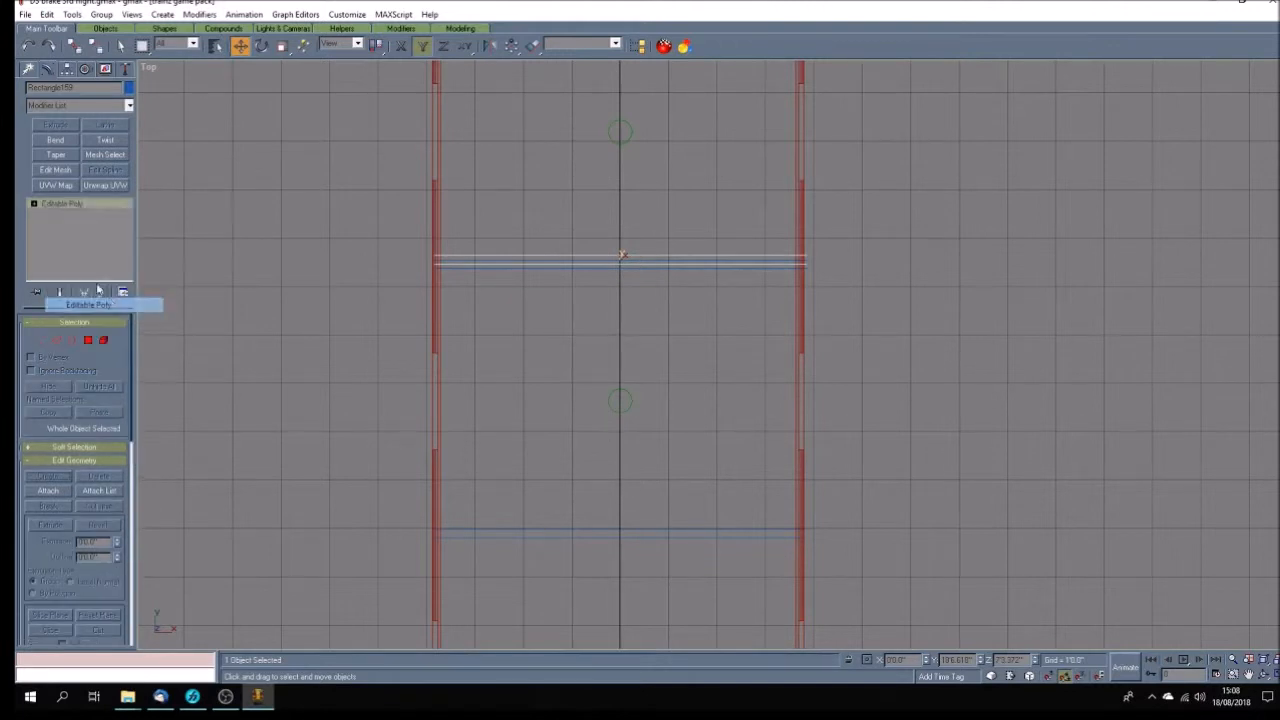
Delete the vertices along the cloned partition's negative Y face, leaving only its positive Y face
click(34, 203)
click(50, 213)
drag(393, 311, 831, 266)
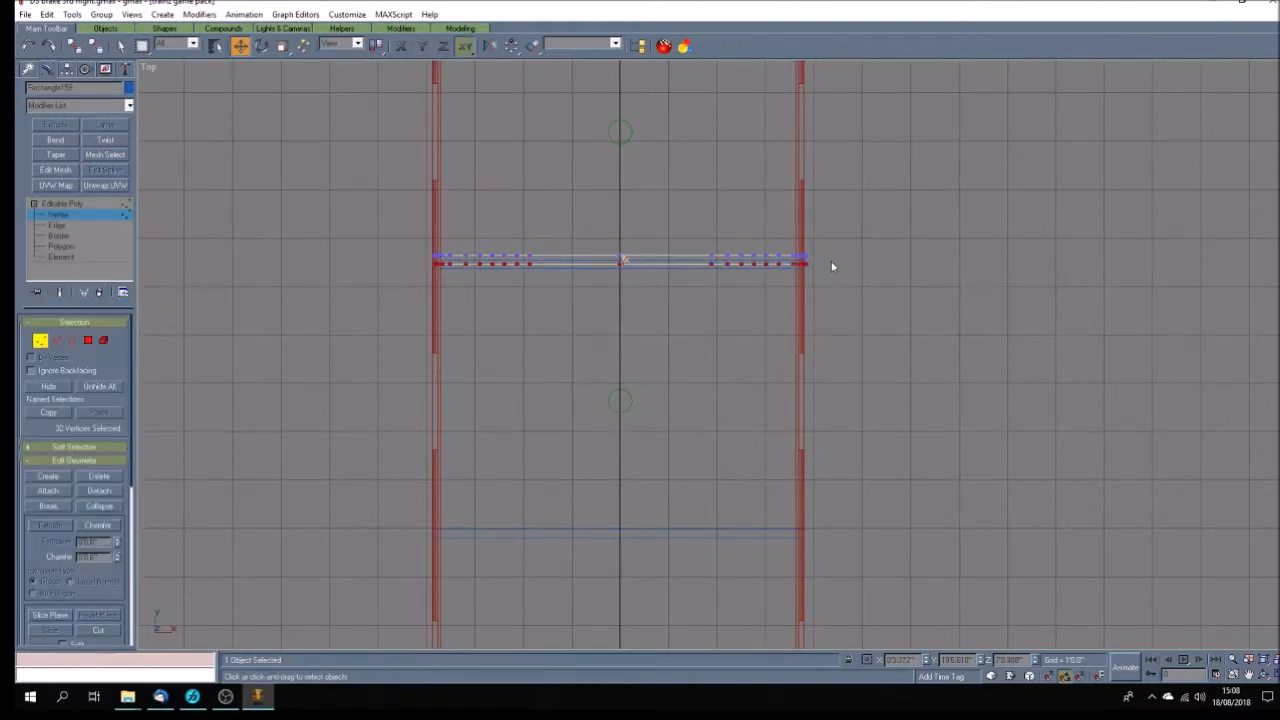
click(60, 203)
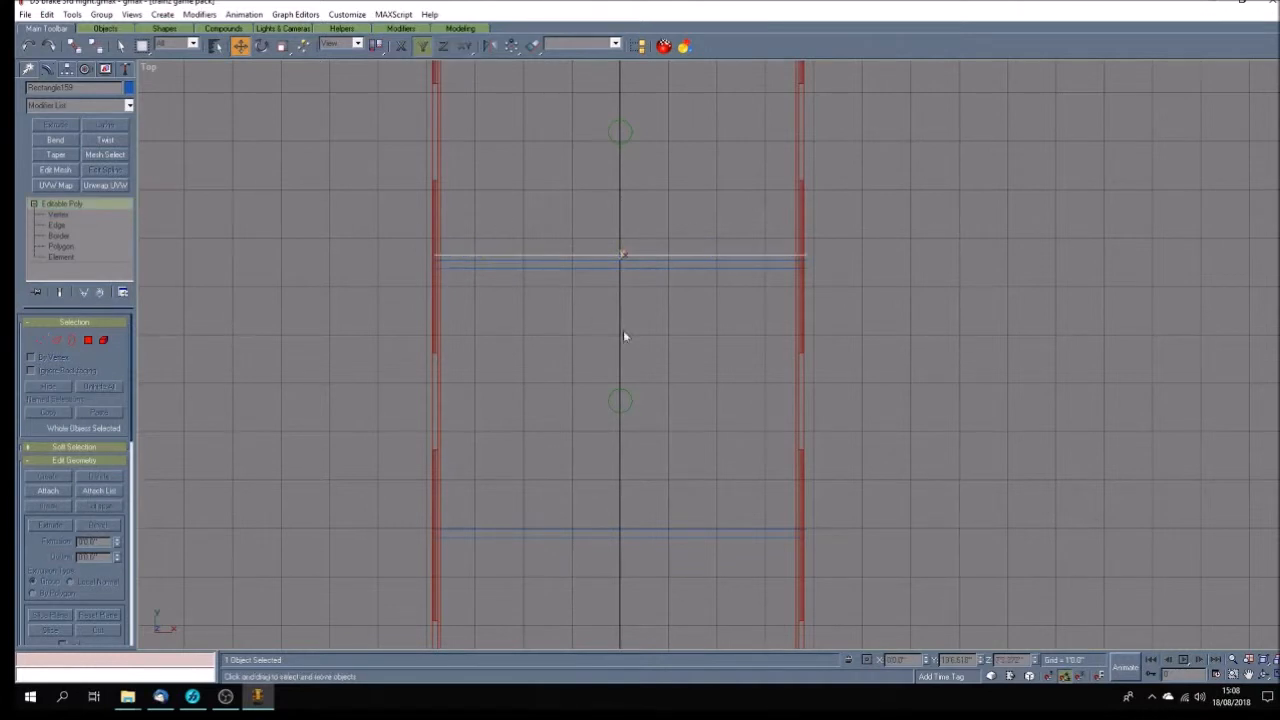
Move the original partition slightly towards negative Y, collapse its modifier stack and convert it to an Editable Poly
click(611, 268)
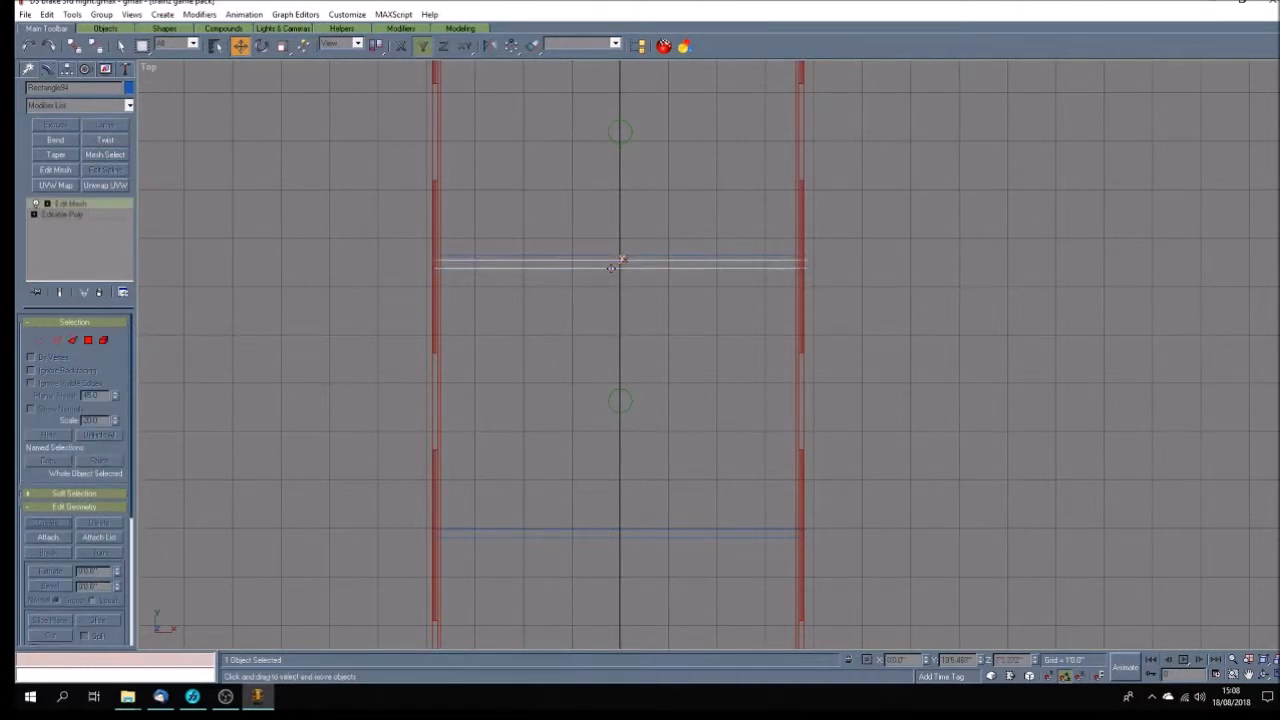
drag(611, 268, 611, 270)
right_click(91, 203)
click(160, 337)
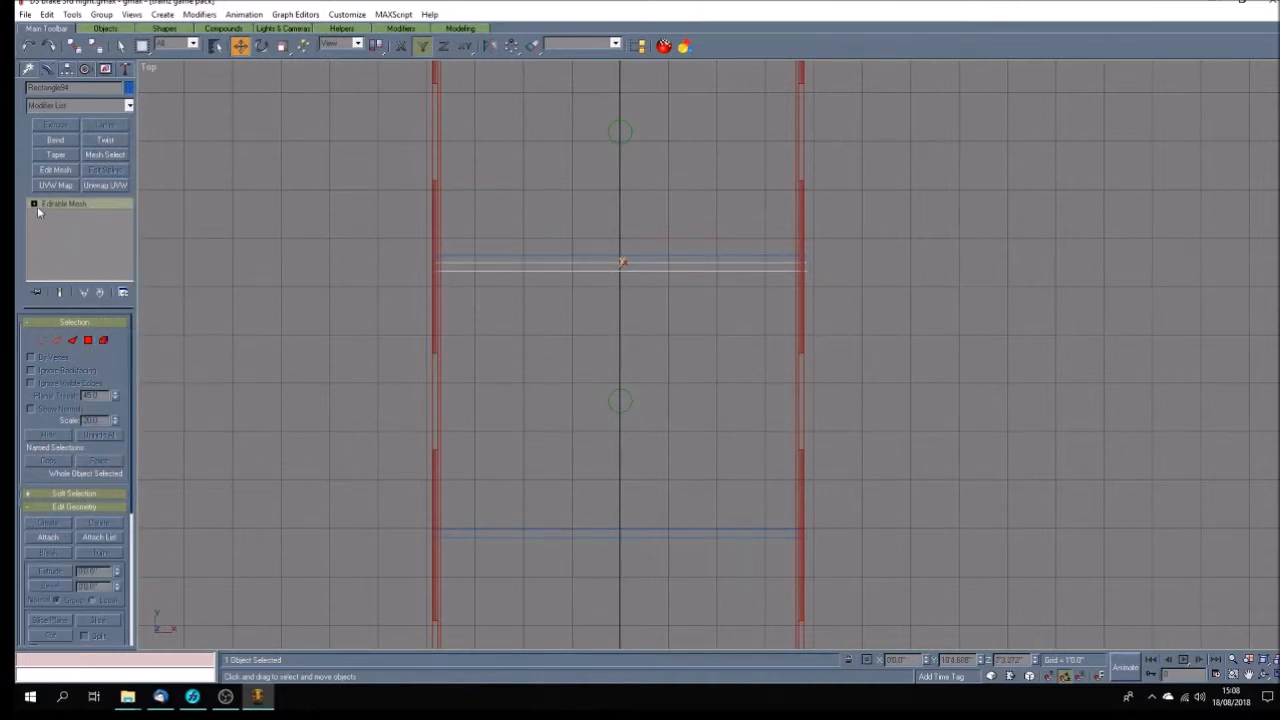
right_click(34, 206)
click(110, 303)
Delete the vertices along the original partition's positive Y face, leaving only its negative Y face
click(34, 204)
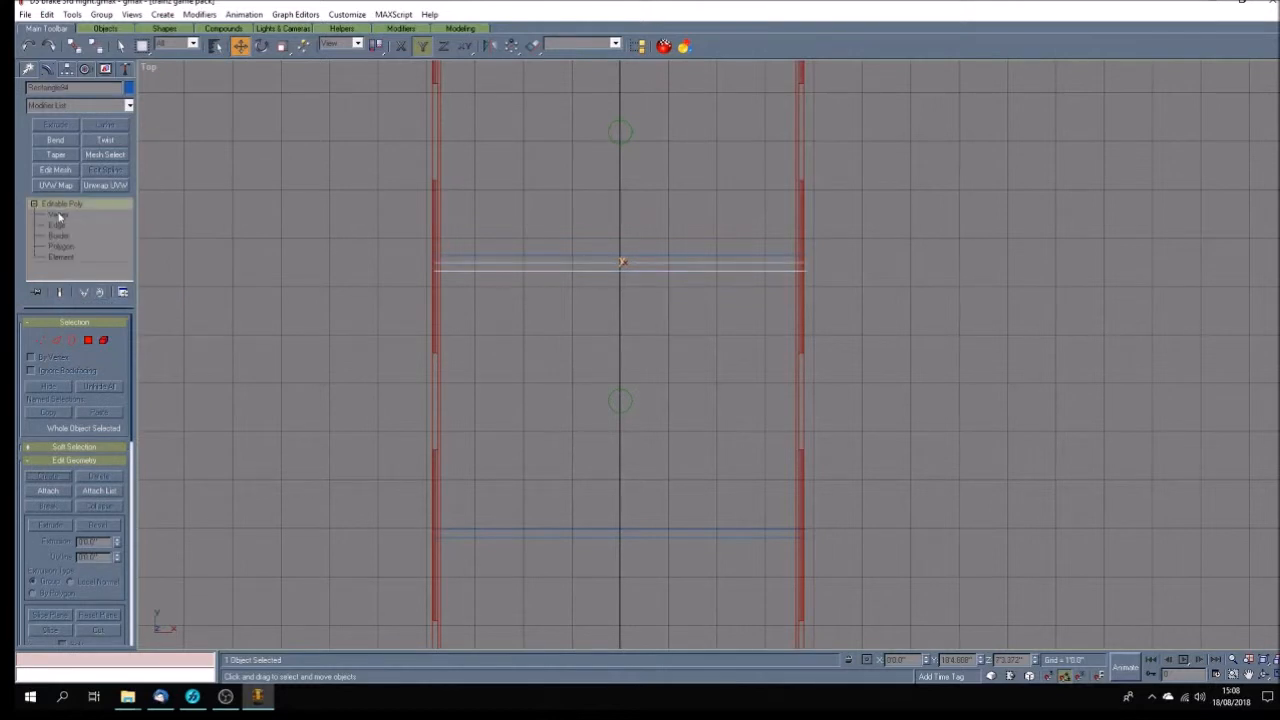
click(57, 214)
drag(397, 243, 830, 267)
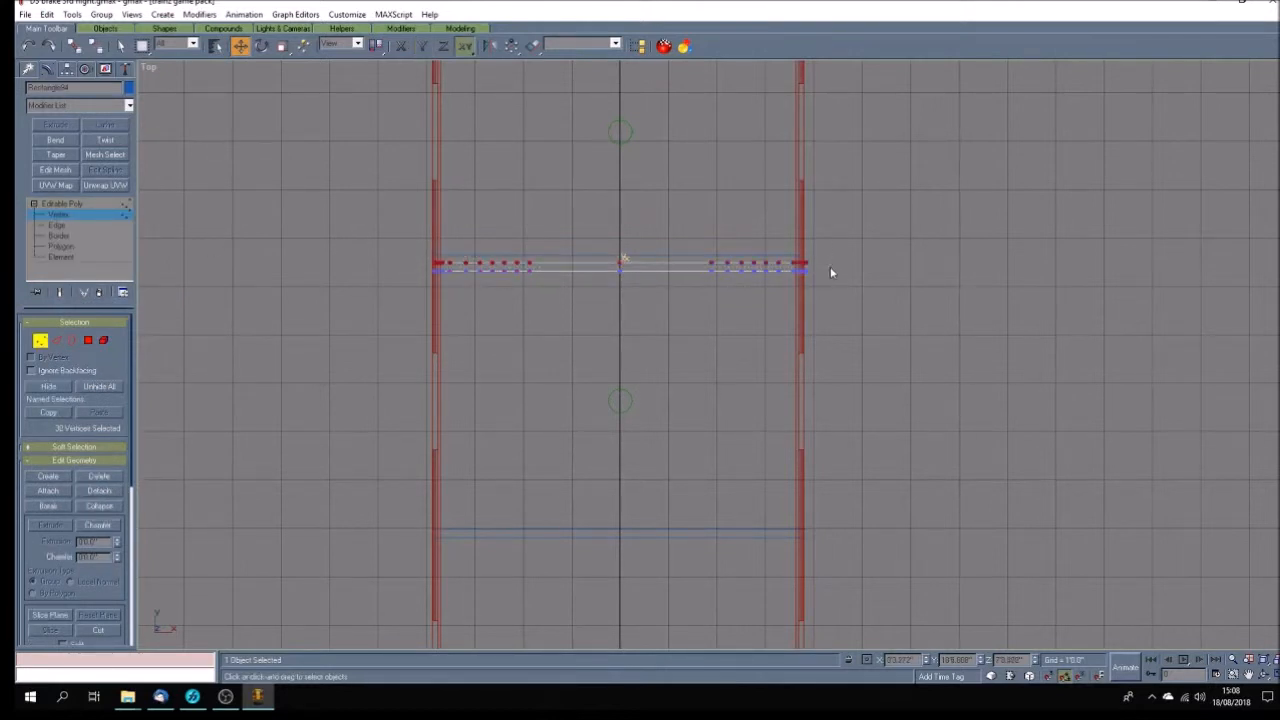
key(Delete)
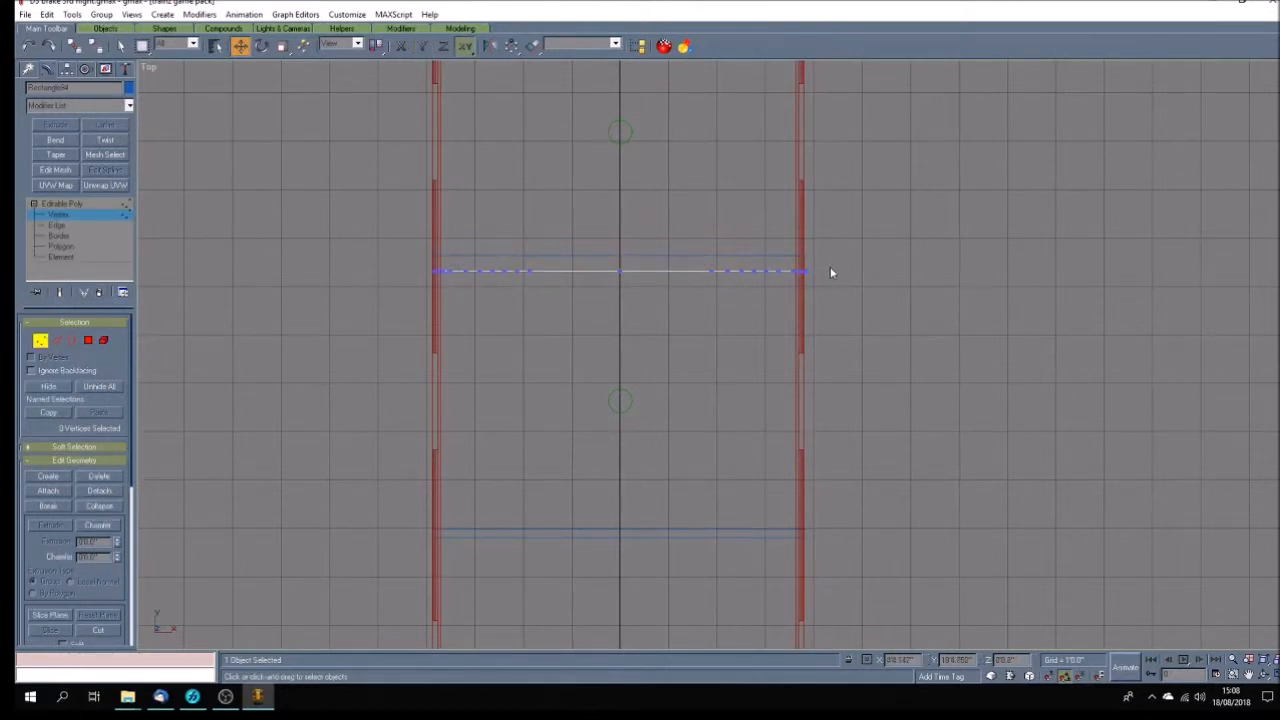
click(71, 204)
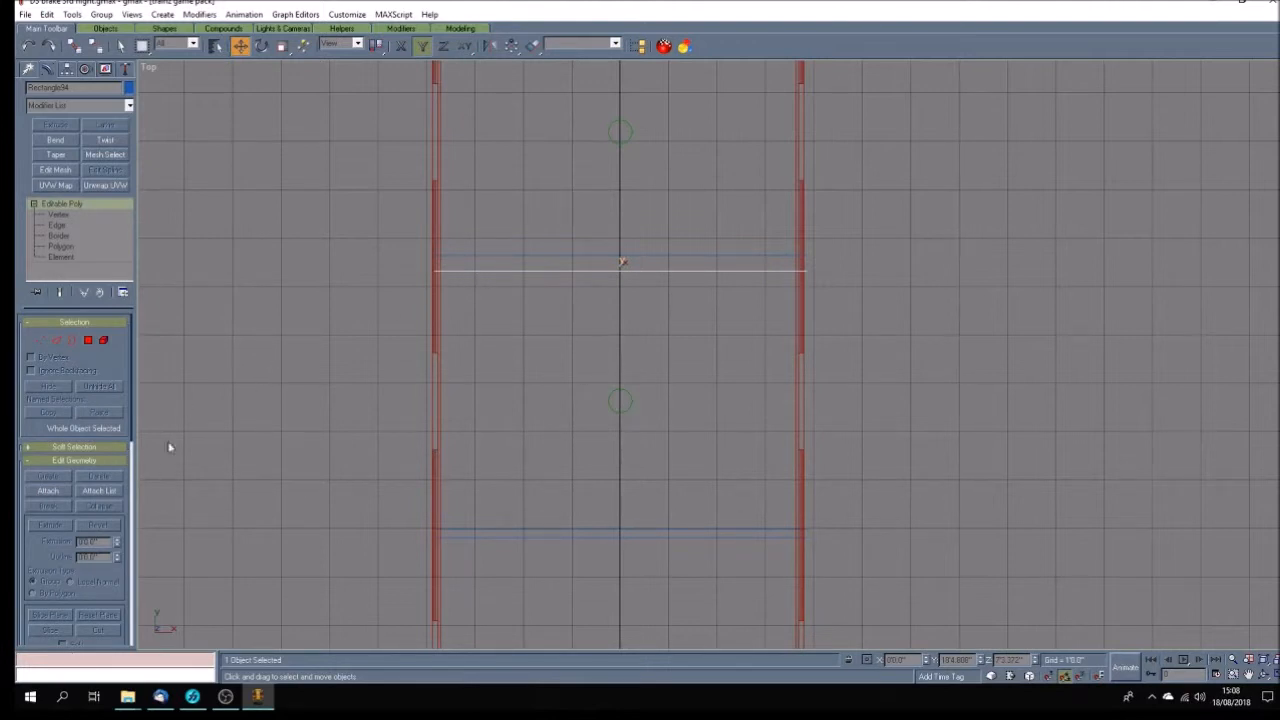
Group the two single-faced partition panels together
shift+drag(548, 256, 549, 254)
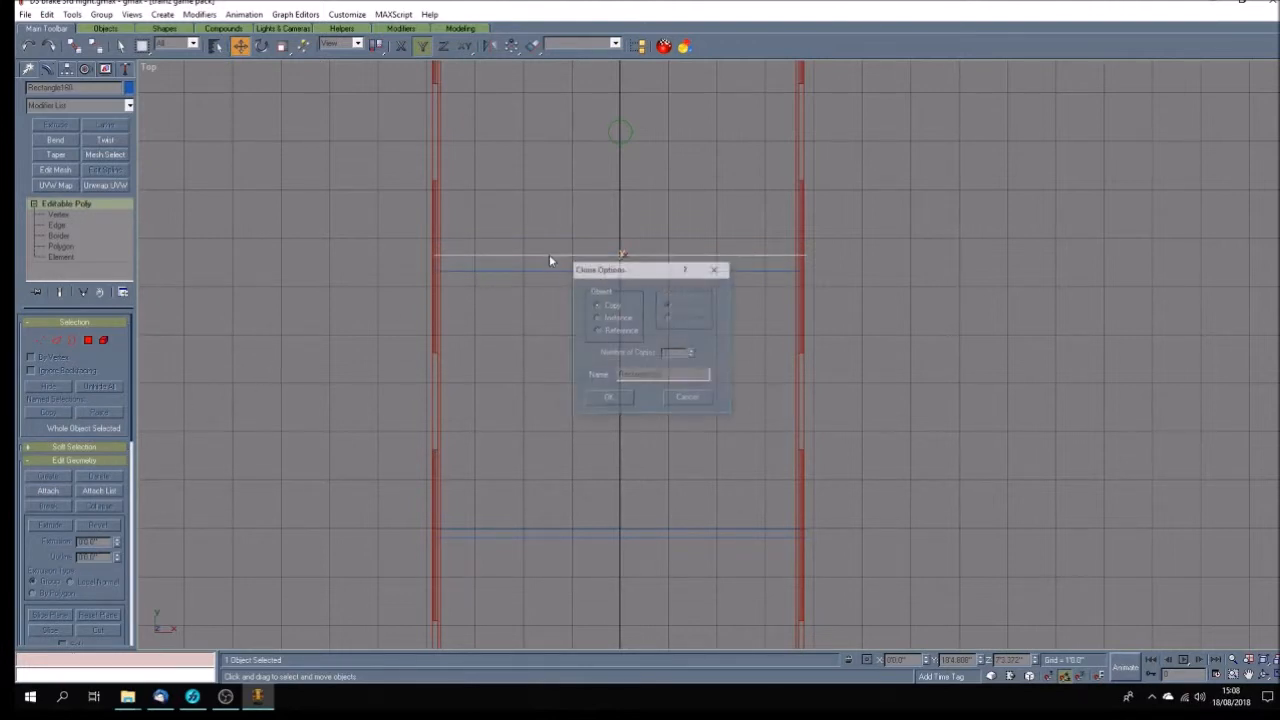
click(681, 399)
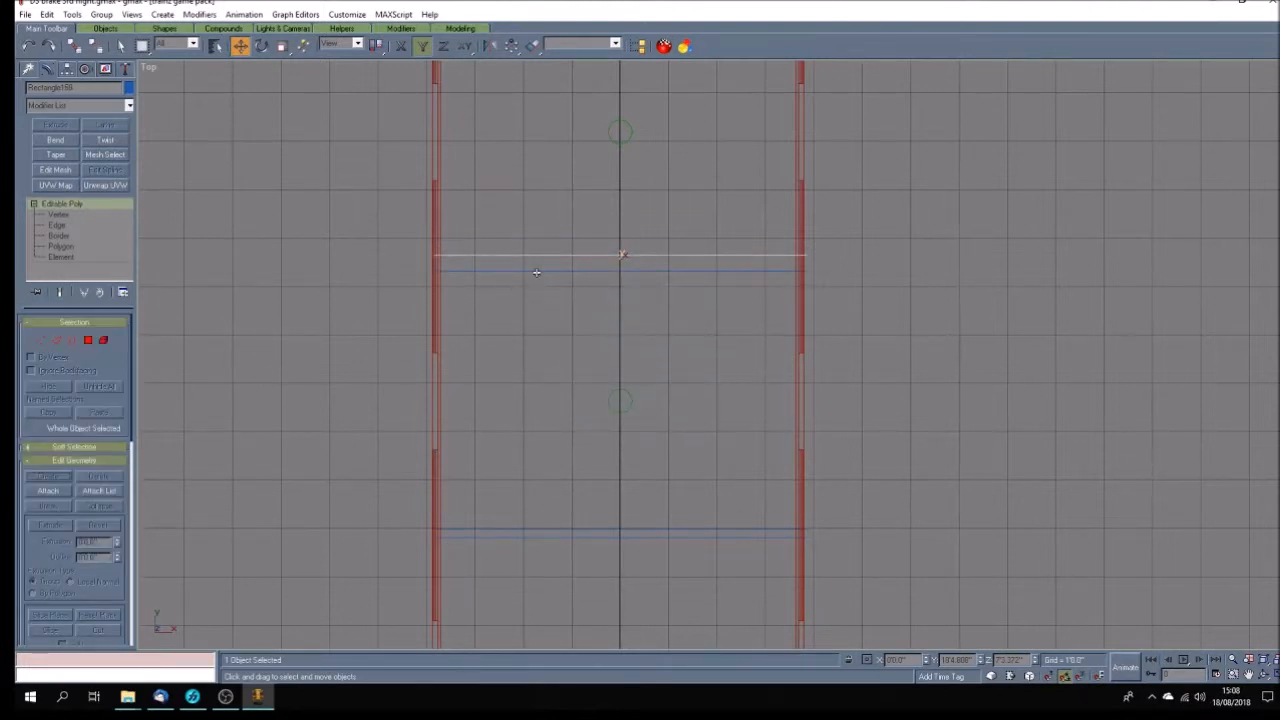
ctrl+click(534, 271)
click(101, 14)
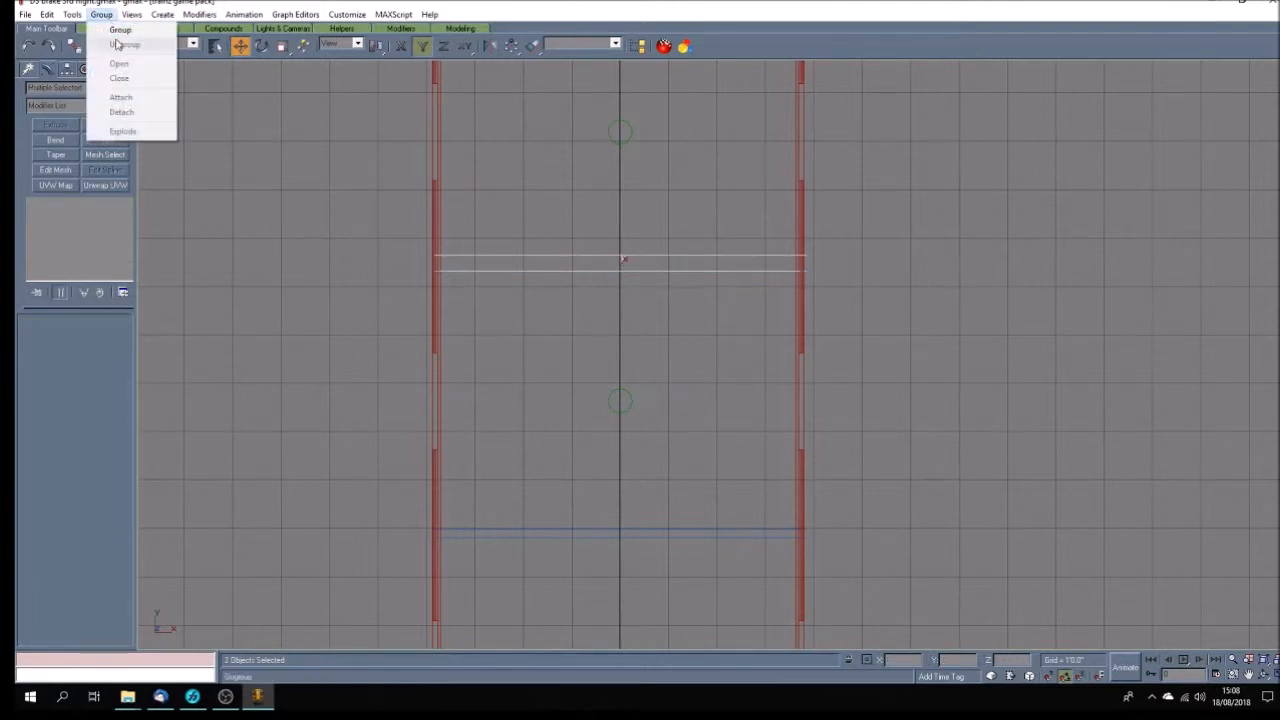
click(108, 31)
click(606, 365)
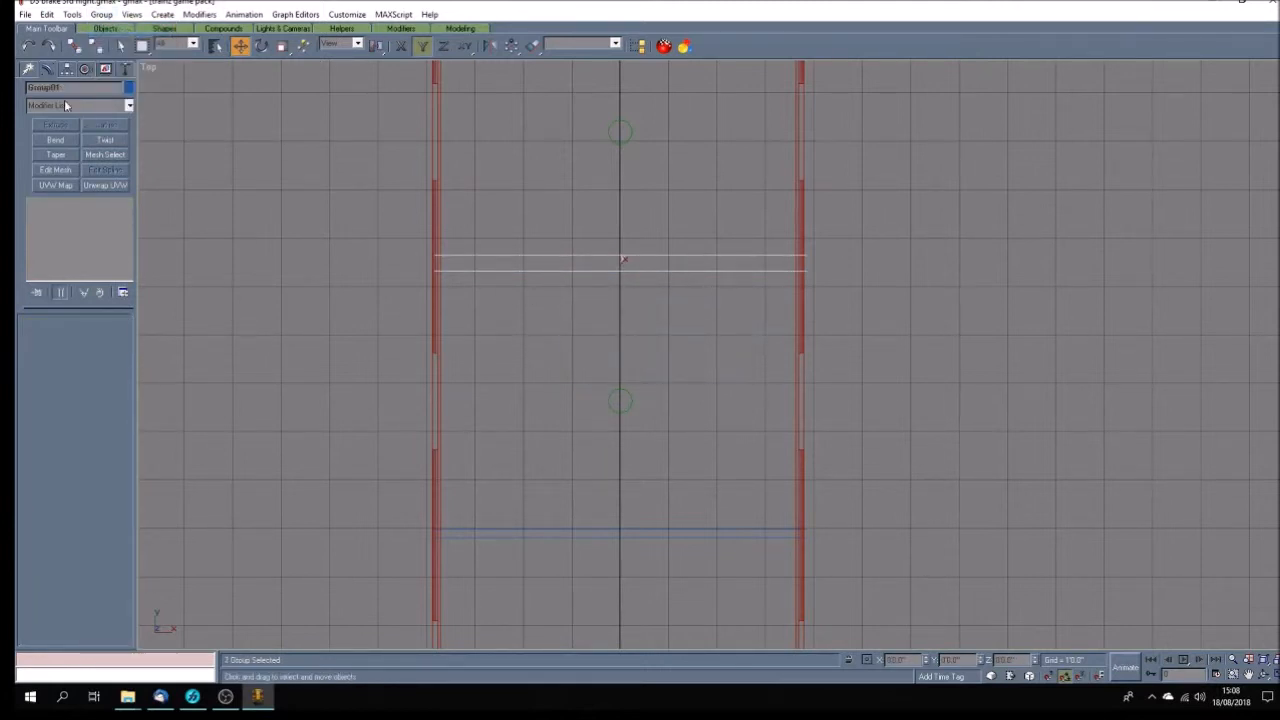
click(68, 69)
click(85, 152)
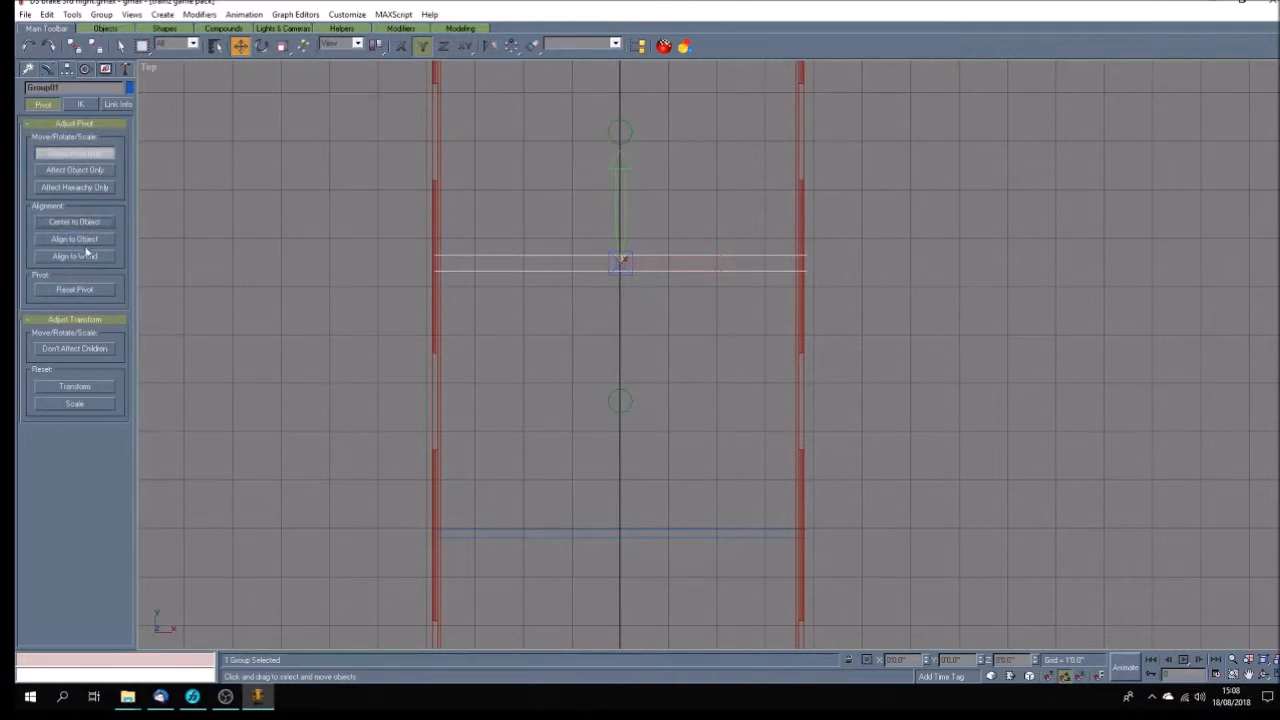
click(102, 153)
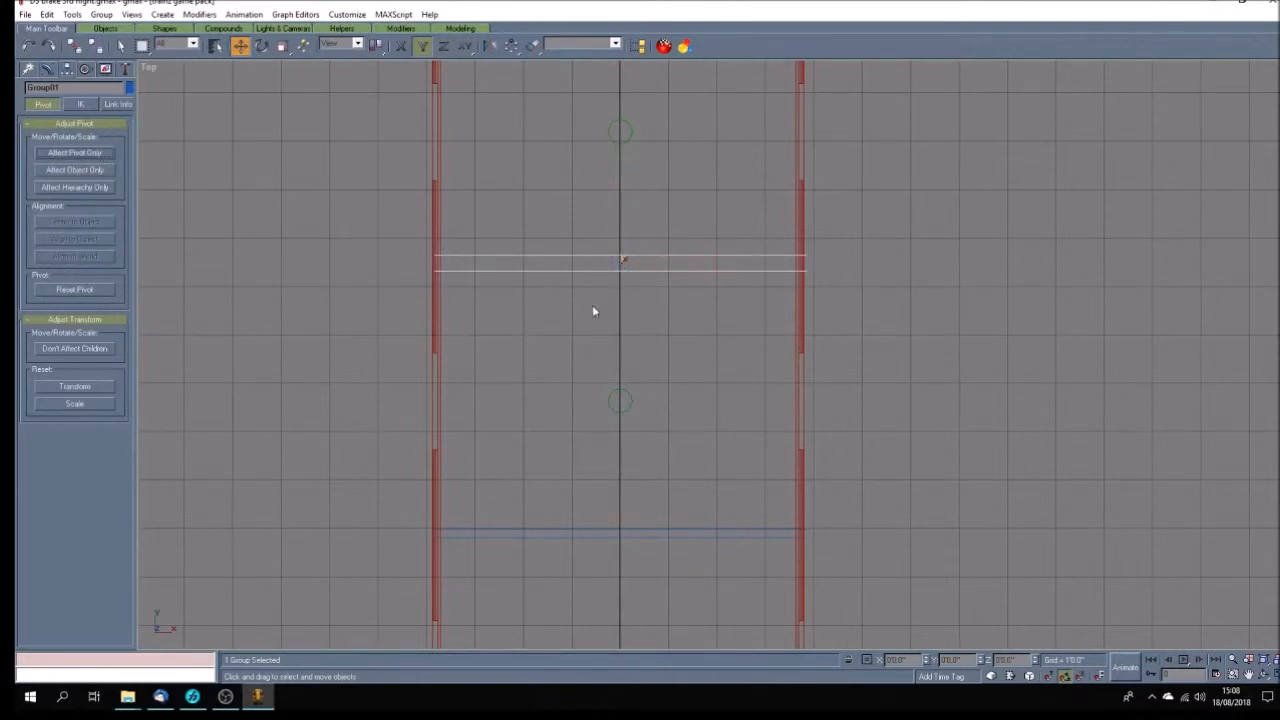
Copy the grouped panel pair to the next partition towards negative Y, align their Y positions centre to centre, and delete the old partition
shift+drag(597, 271, 592, 505)
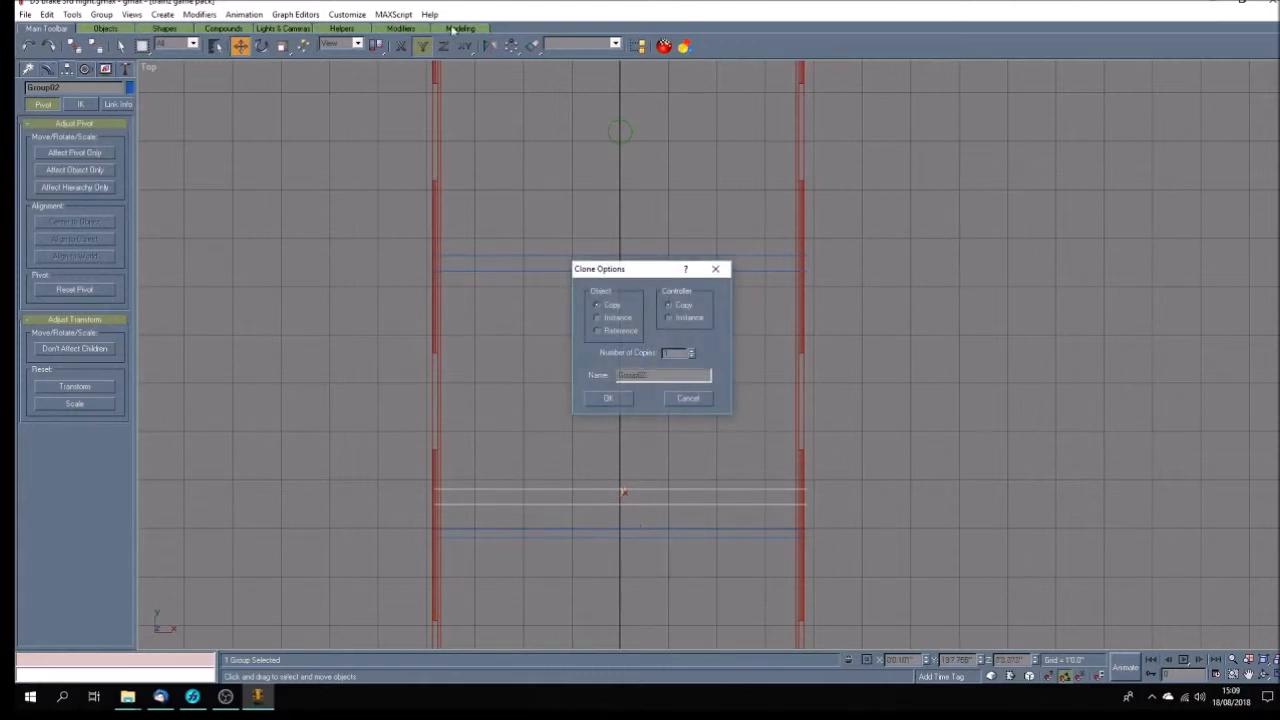
click(605, 405)
click(532, 46)
click(668, 535)
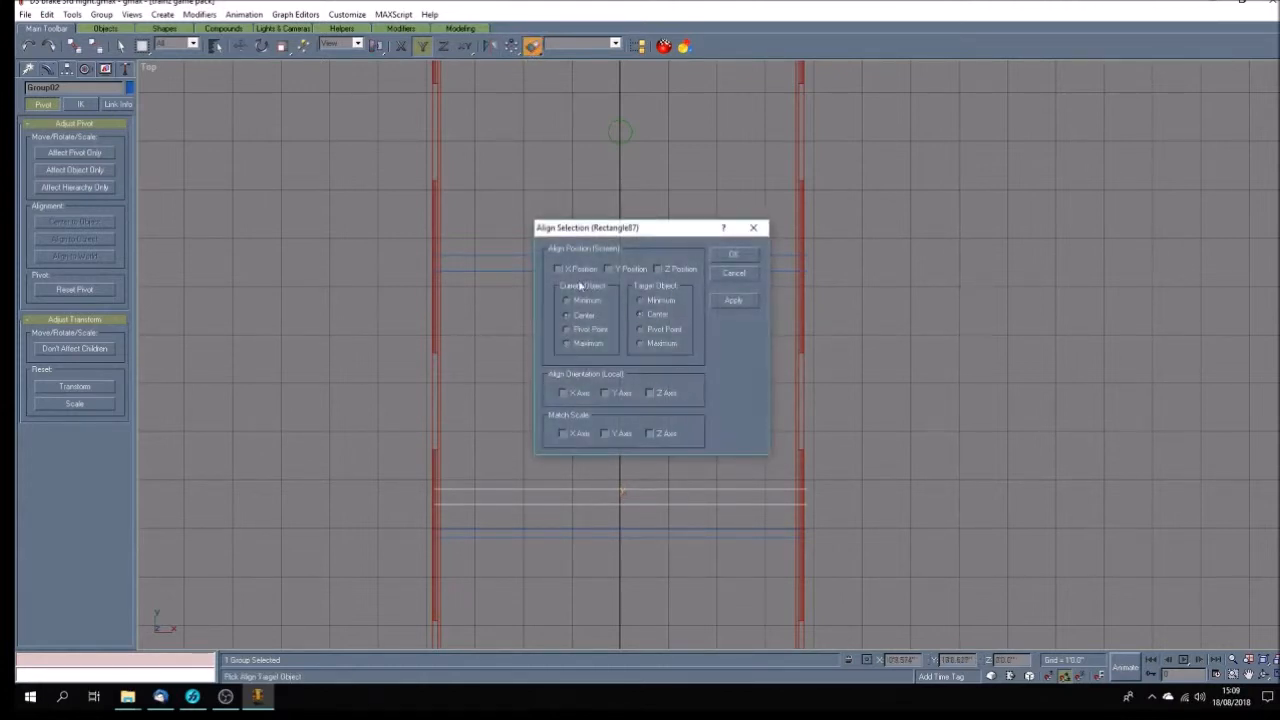
click(630, 270)
click(733, 255)
click(693, 537)
click(693, 540)
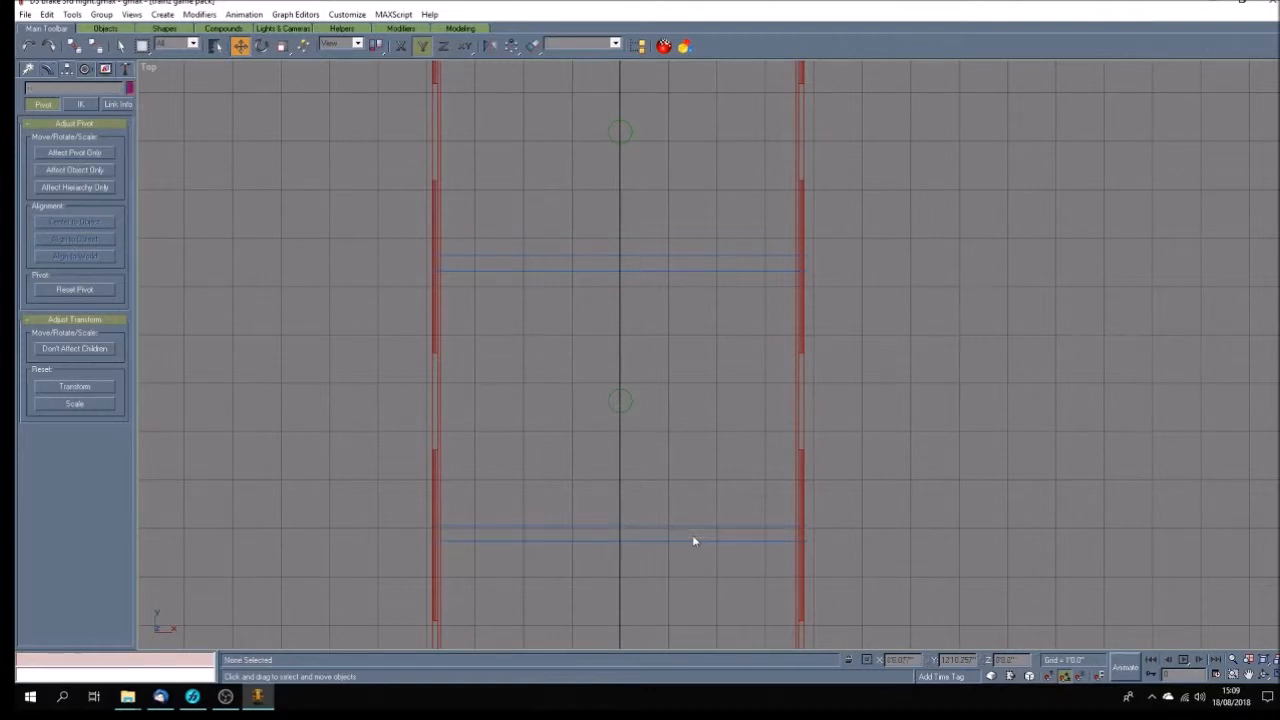
Replace the partition near Y 7'4" with a copy of the panel pair, aligned to it in Y position
scroll(624, 316, down, 6)
scroll(629, 462, up, 2)
click(581, 242)
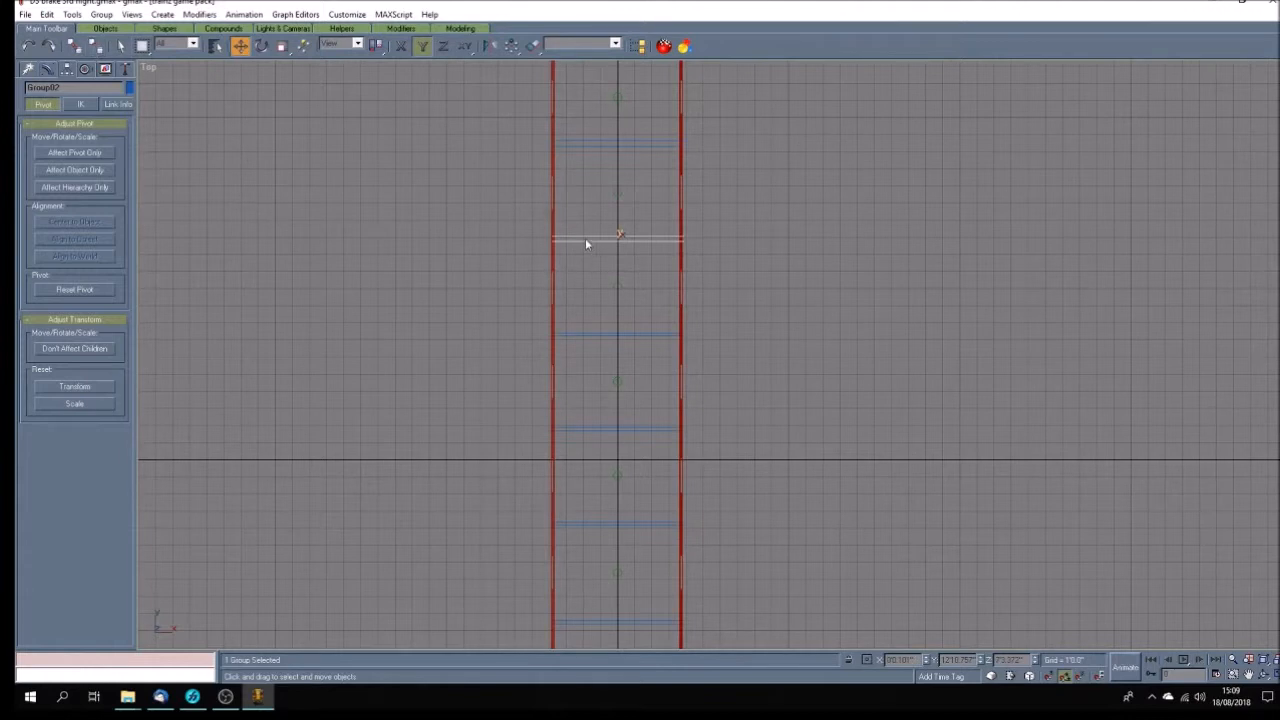
drag(586, 244, 602, 326)
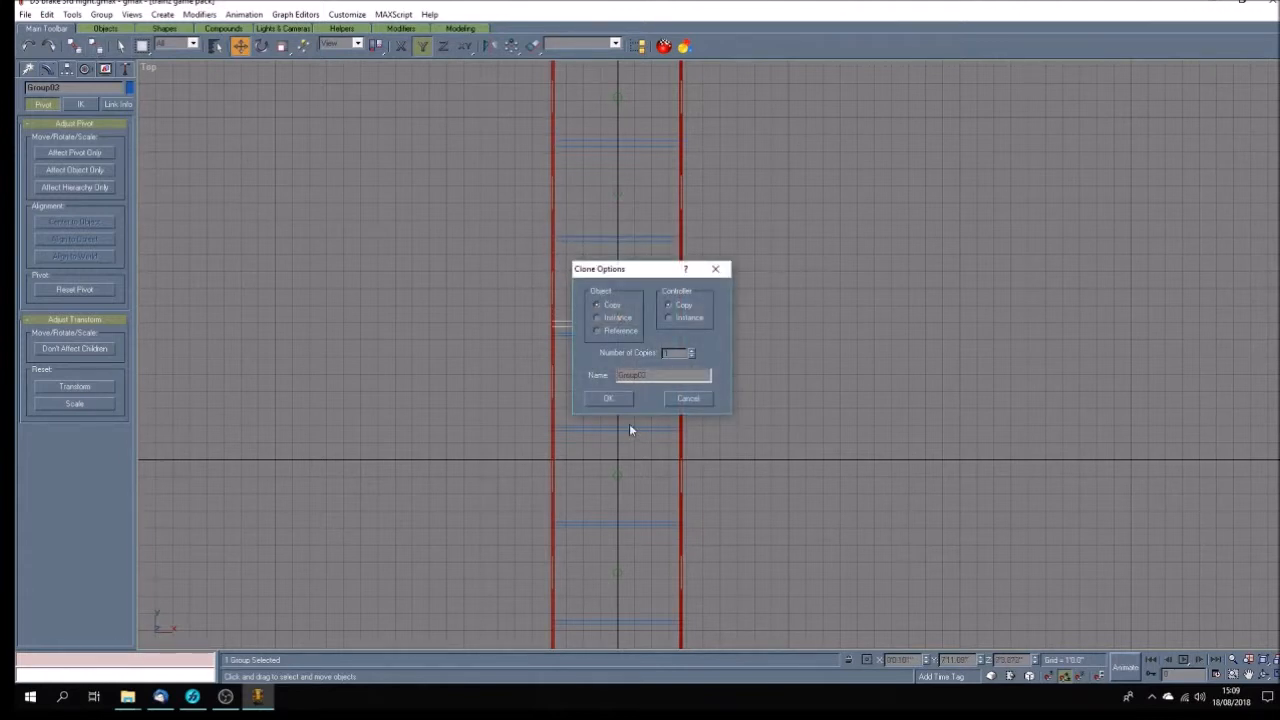
click(612, 399)
key(alt+a)
click(609, 332)
click(736, 257)
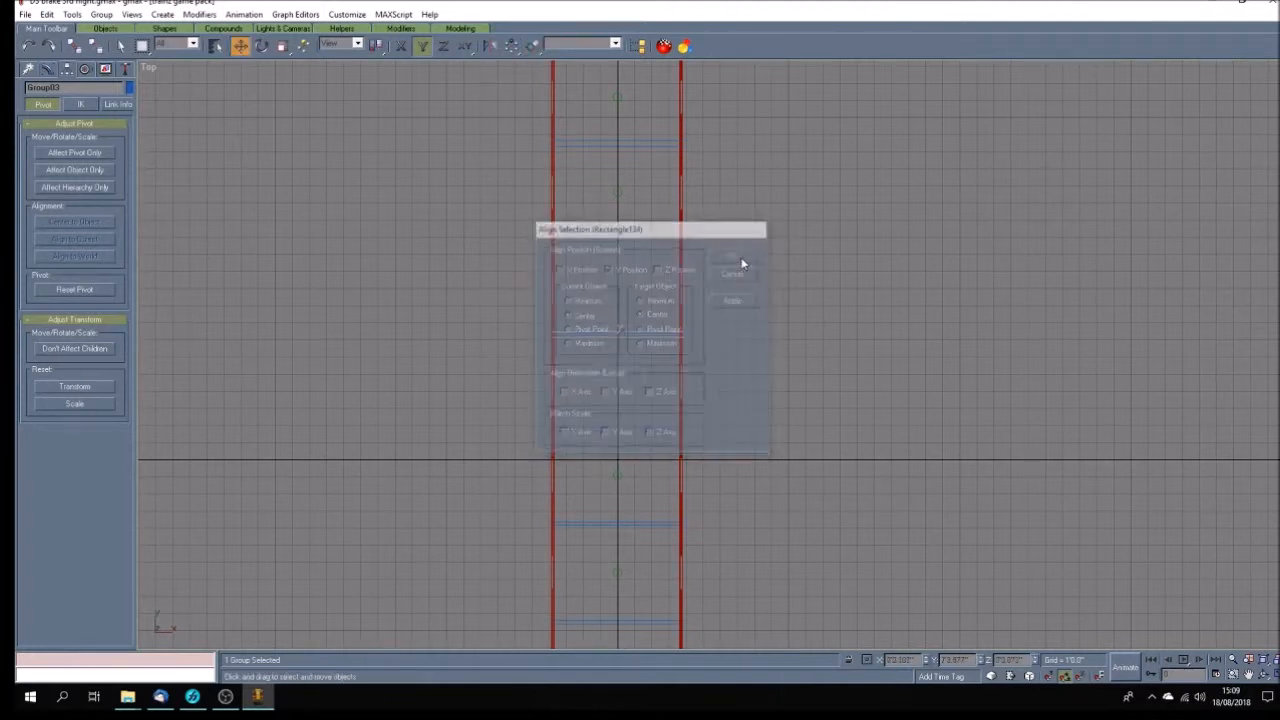
click(615, 352)
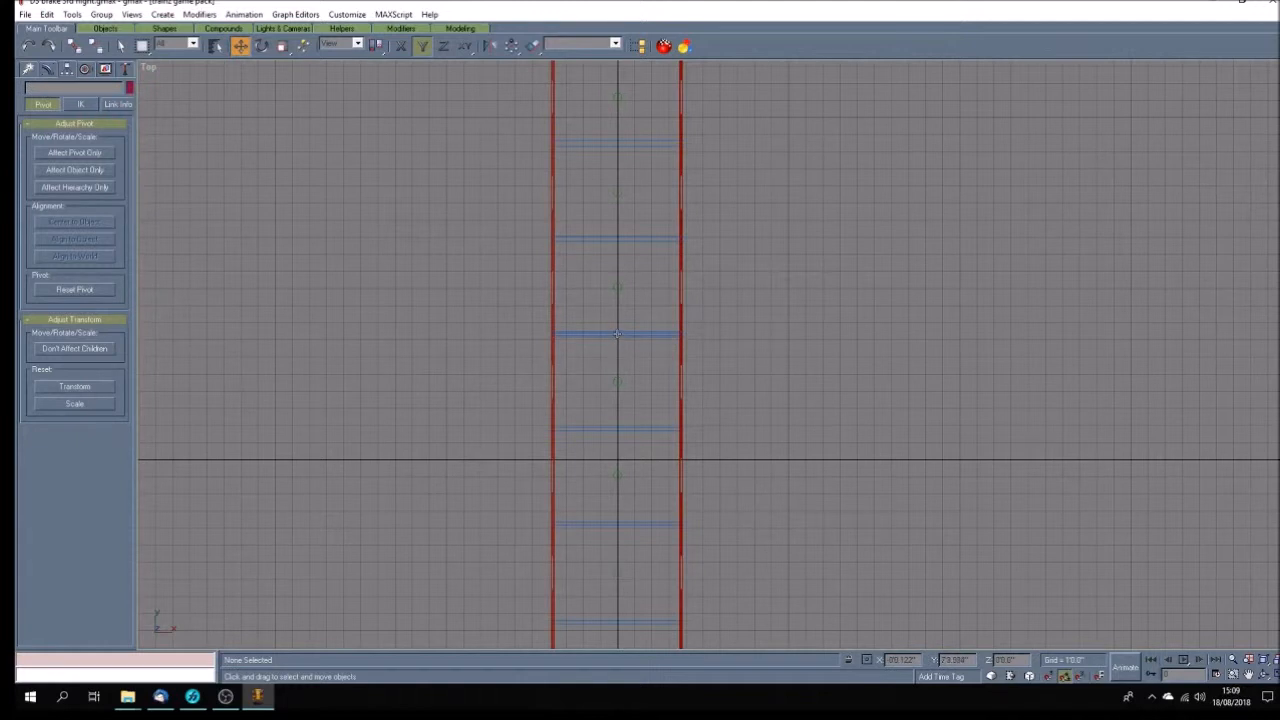
click(617, 333)
click(616, 334)
Copy the panel pair to the partition near Y 1'9", align it in Y position, and delete the old partition
click(614, 337)
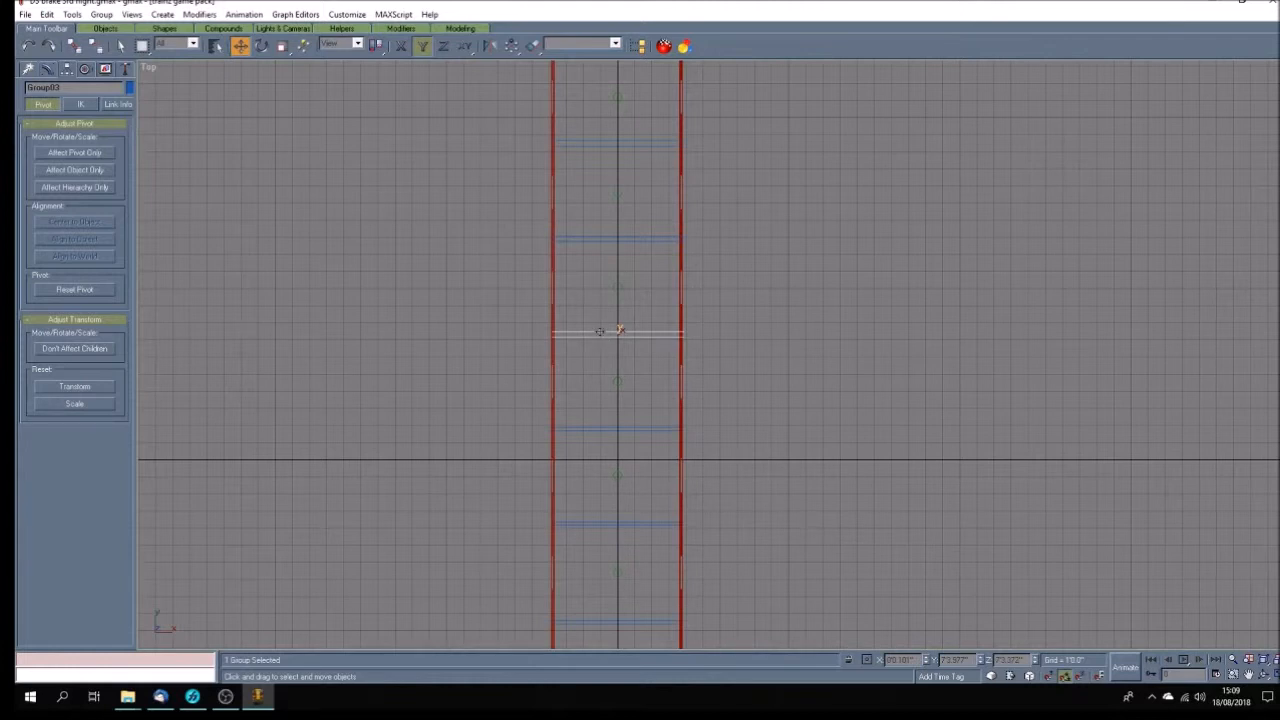
shift+drag(599, 331, 617, 433)
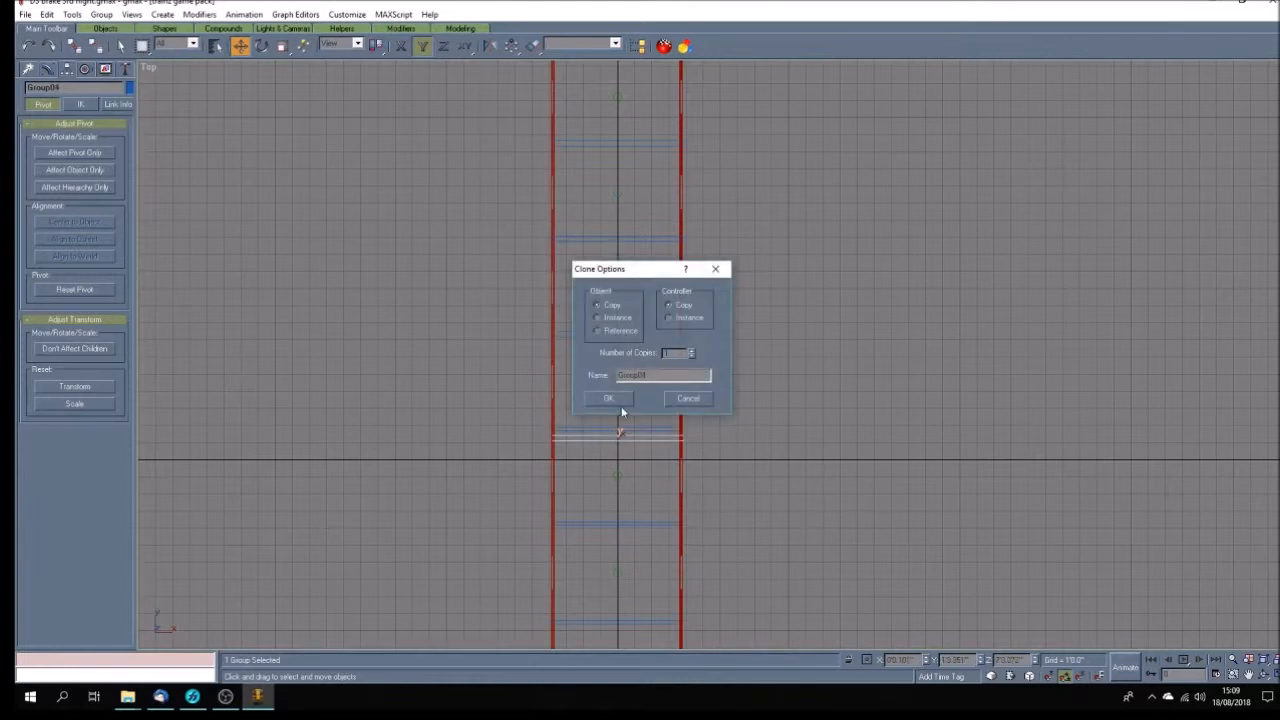
key(Return)
key(alt+a)
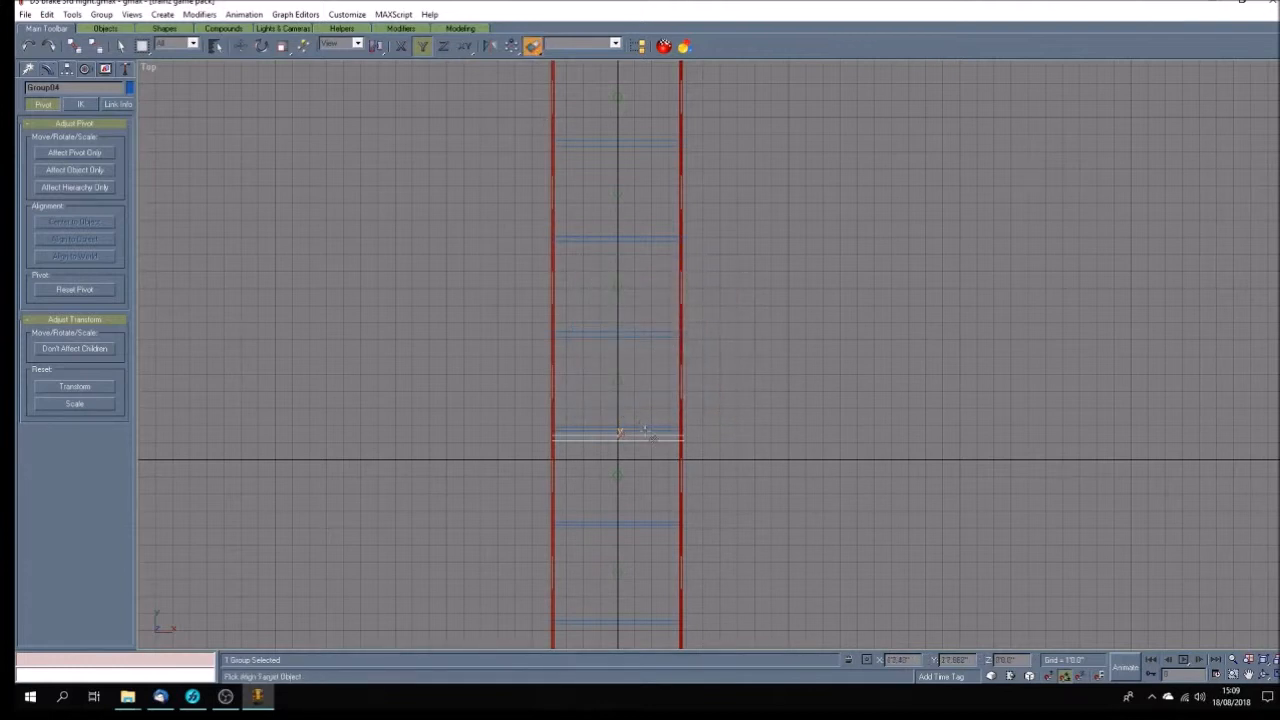
click(646, 433)
click(748, 257)
click(641, 428)
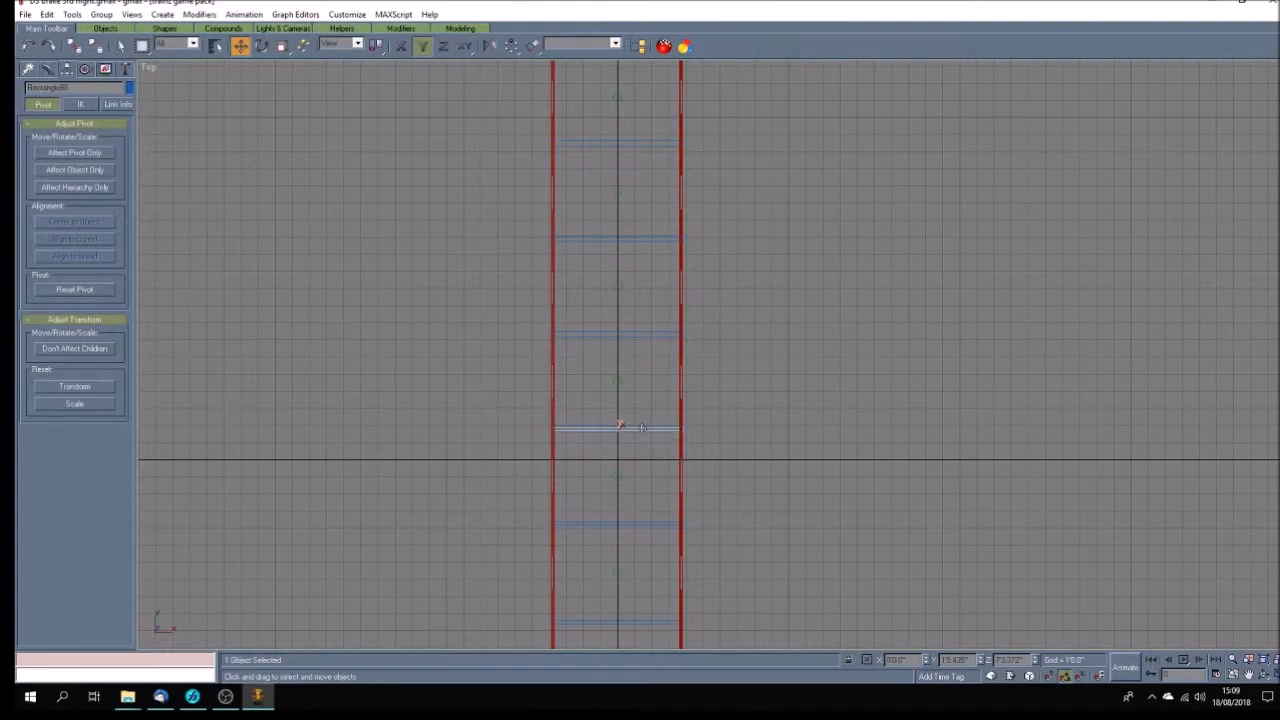
key(Delete)
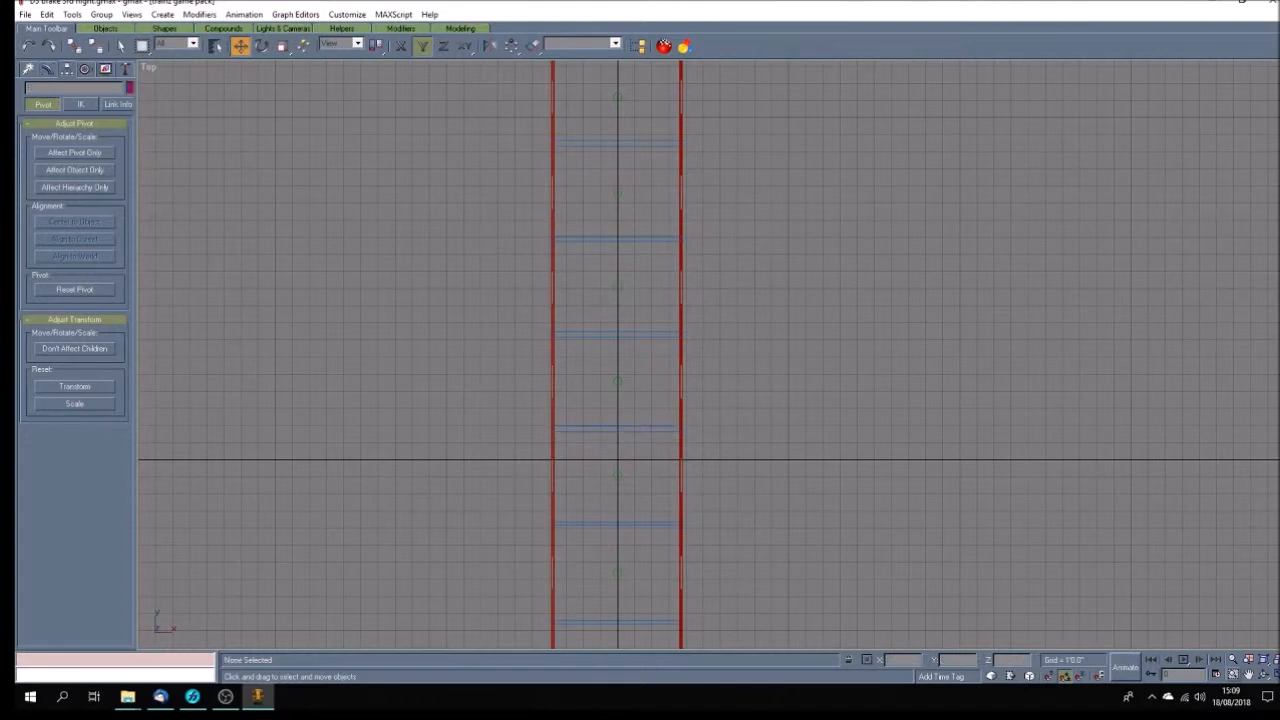
Copy the panel pair to the partition near Y -3'9" and align it in Y position in place of the old partition
click(1248, 675)
drag(648, 515, 684, 273)
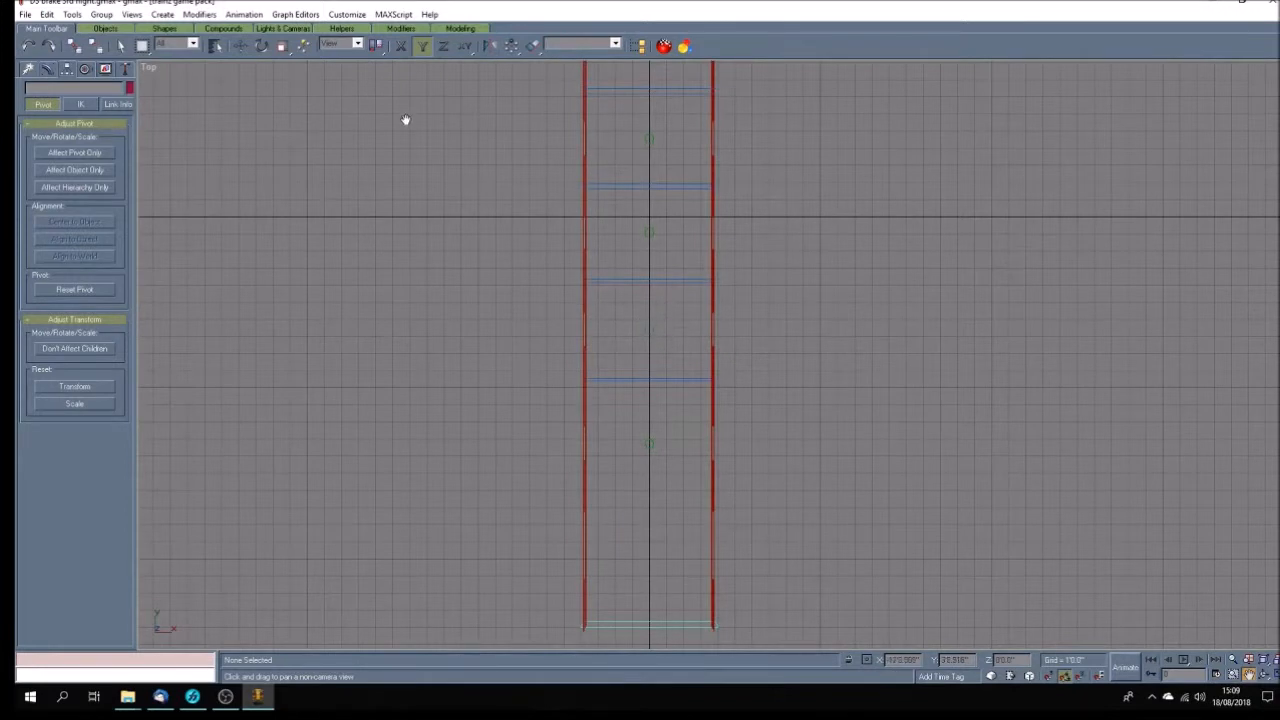
click(240, 45)
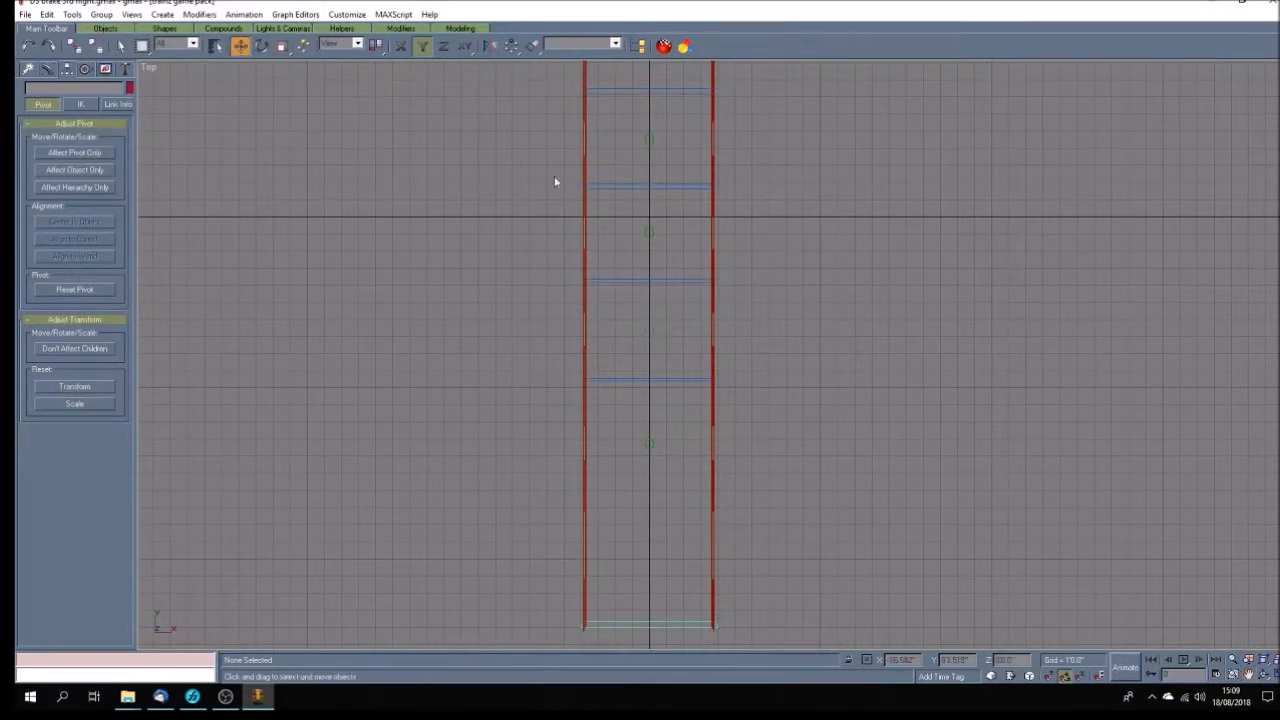
click(609, 192)
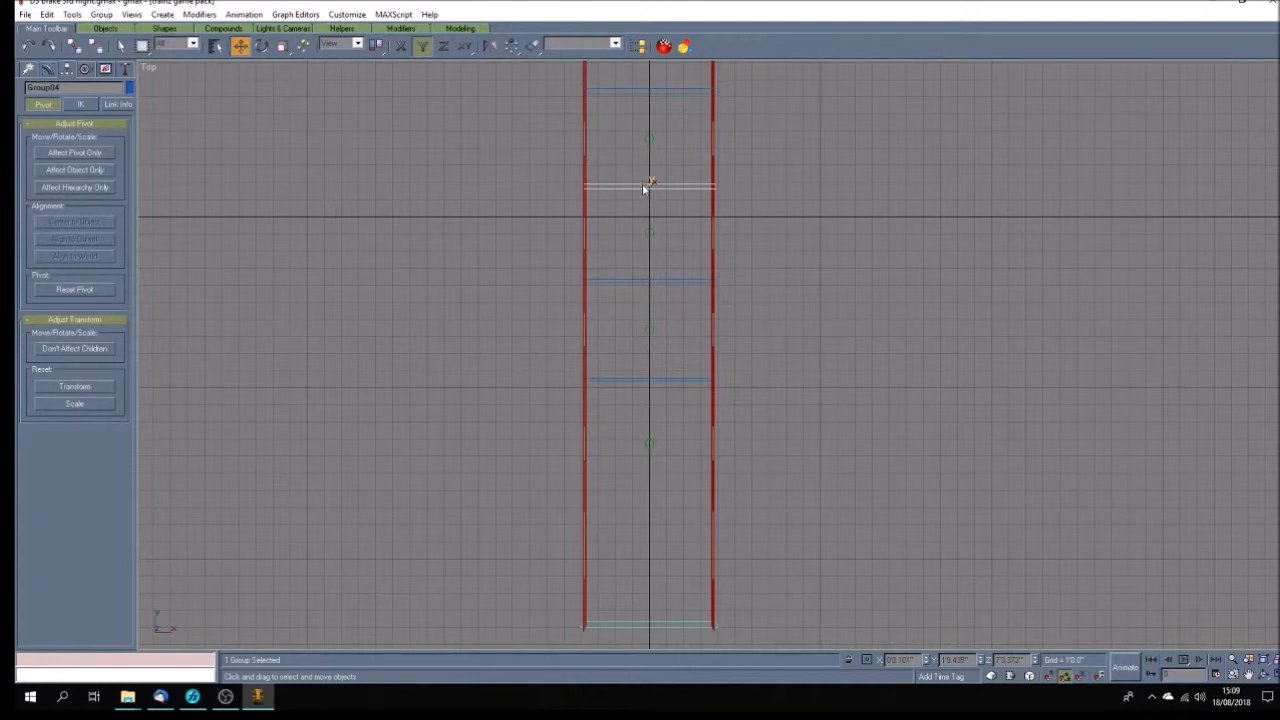
shift+drag(646, 182, 649, 270)
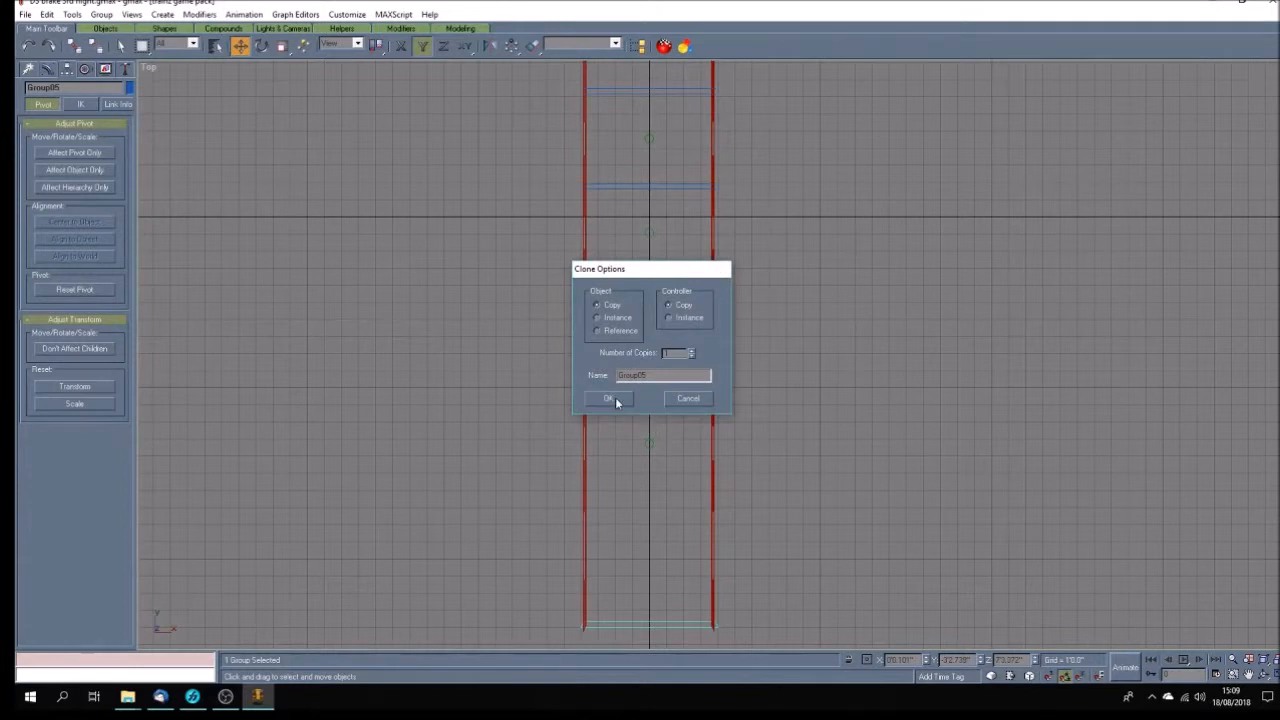
click(609, 399)
click(532, 46)
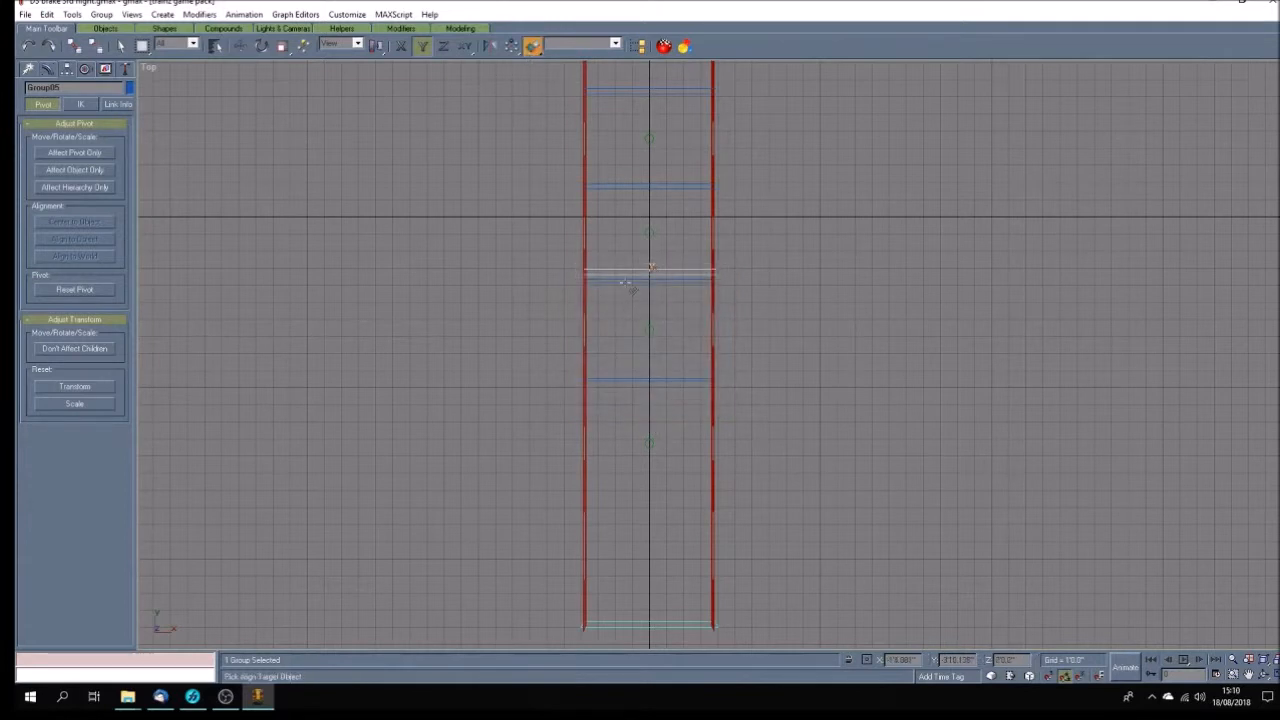
click(650, 268)
click(729, 257)
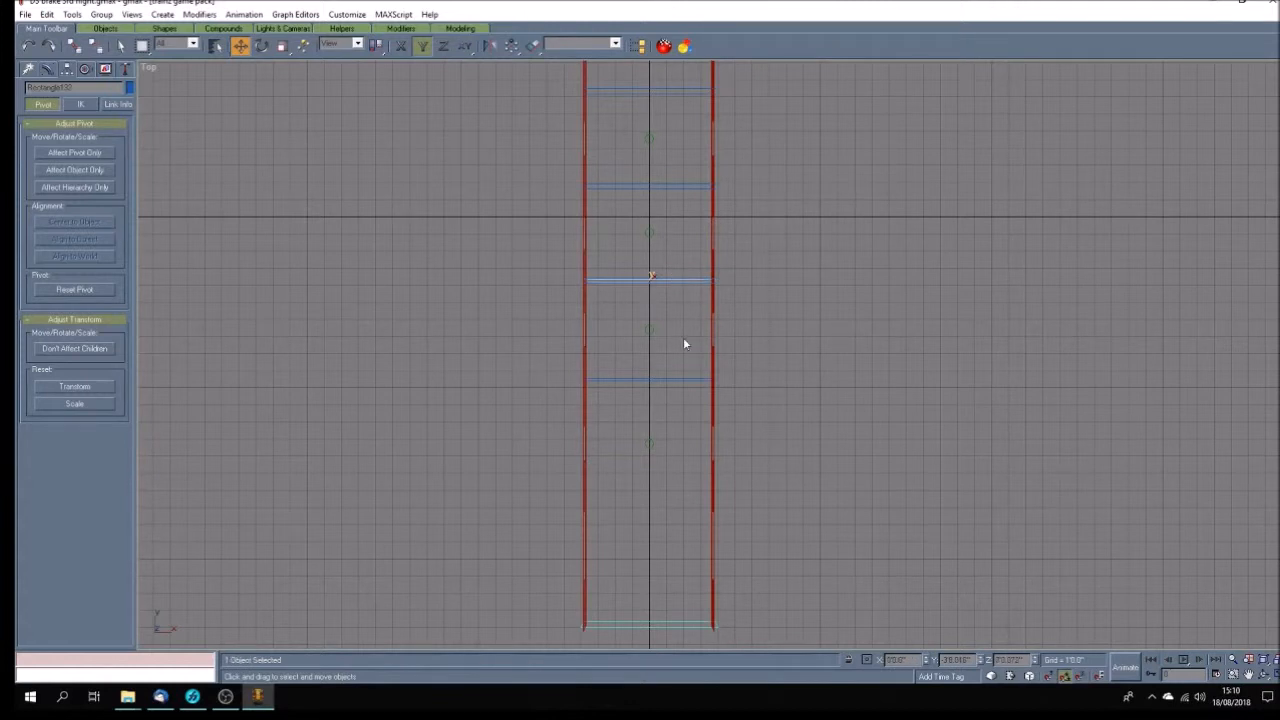
click(684, 344)
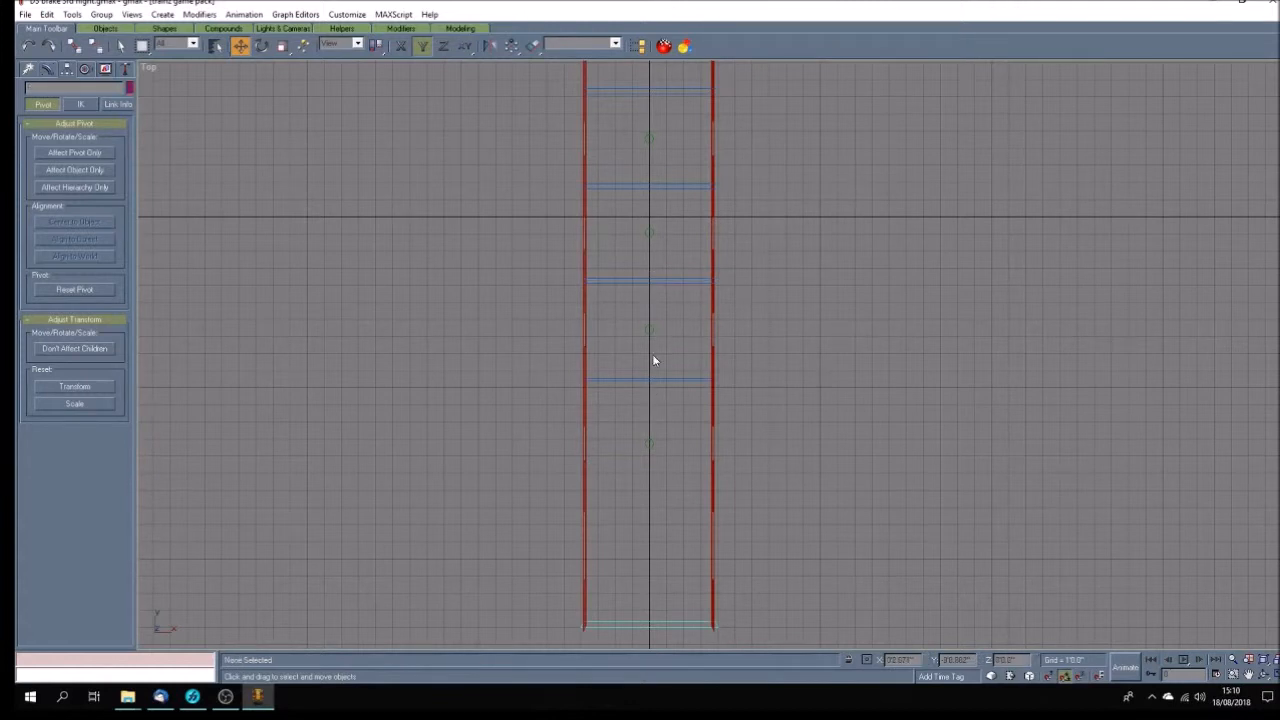
Replace the partition at about Y -9'6" with a copy of the grouped panel pair placed at the same Y position
click(640, 284)
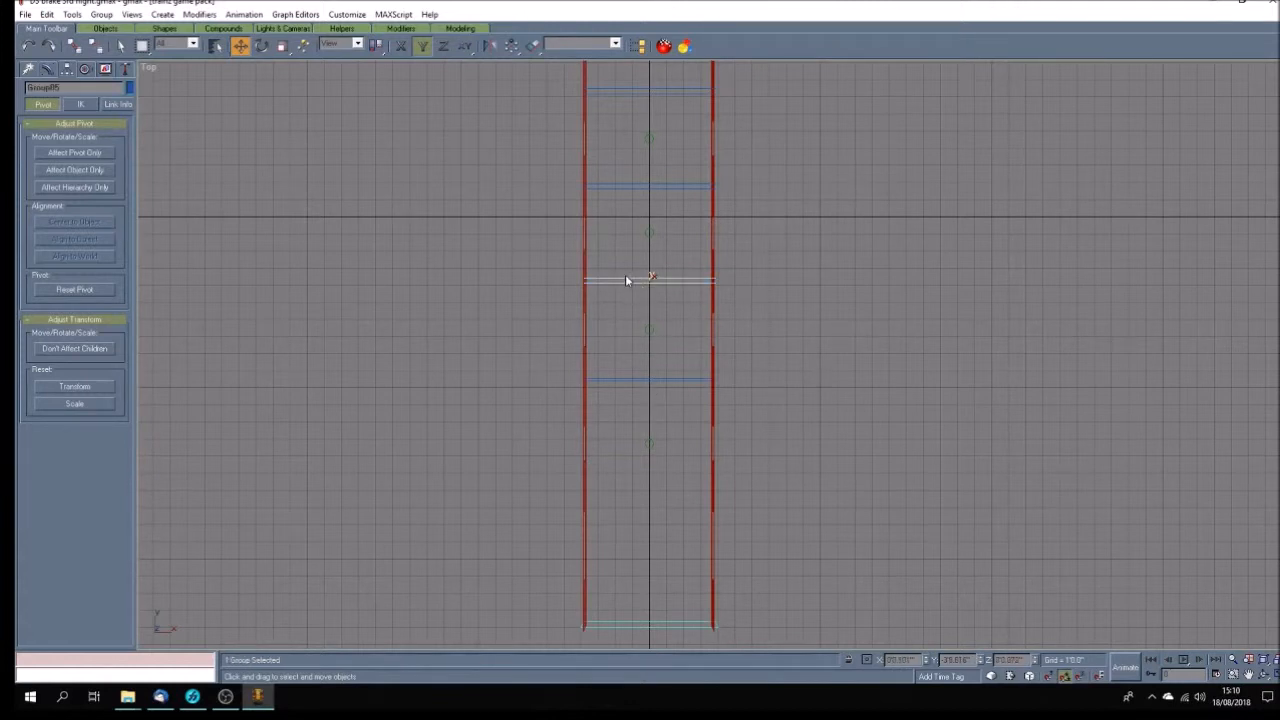
shift+drag(623, 278, 623, 368)
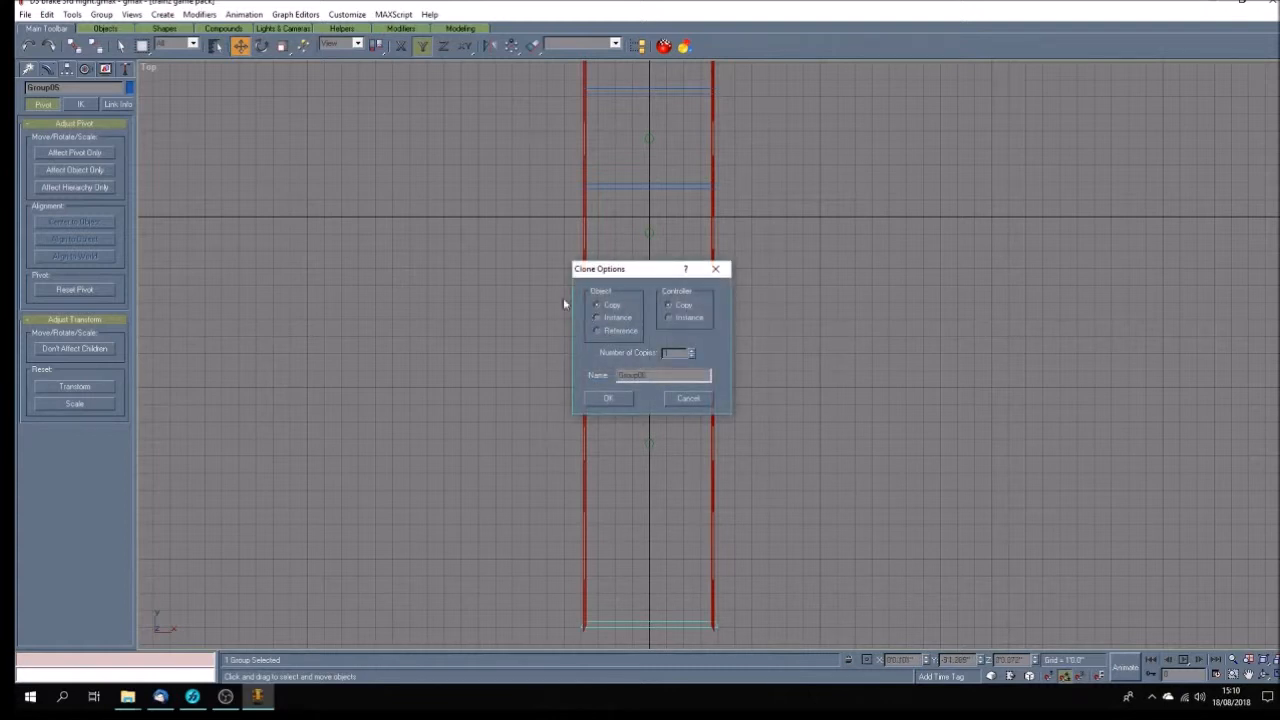
click(610, 399)
click(531, 46)
click(626, 381)
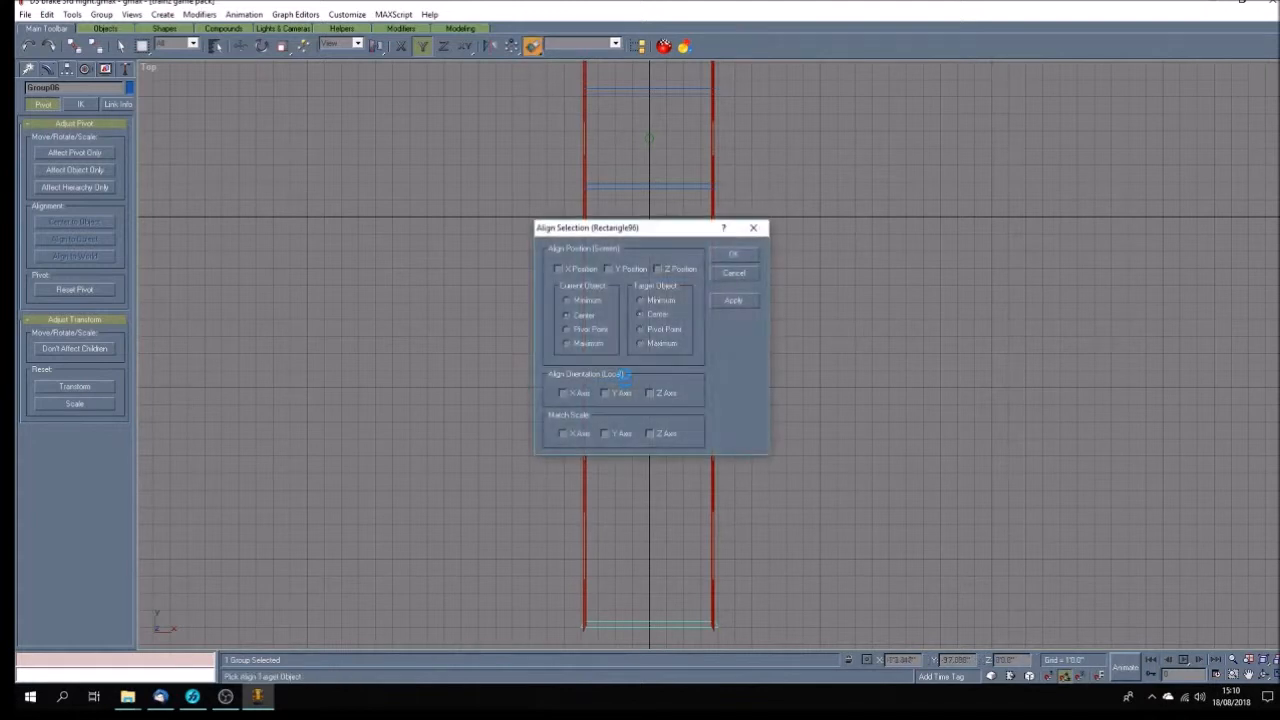
click(737, 272)
click(668, 412)
click(672, 378)
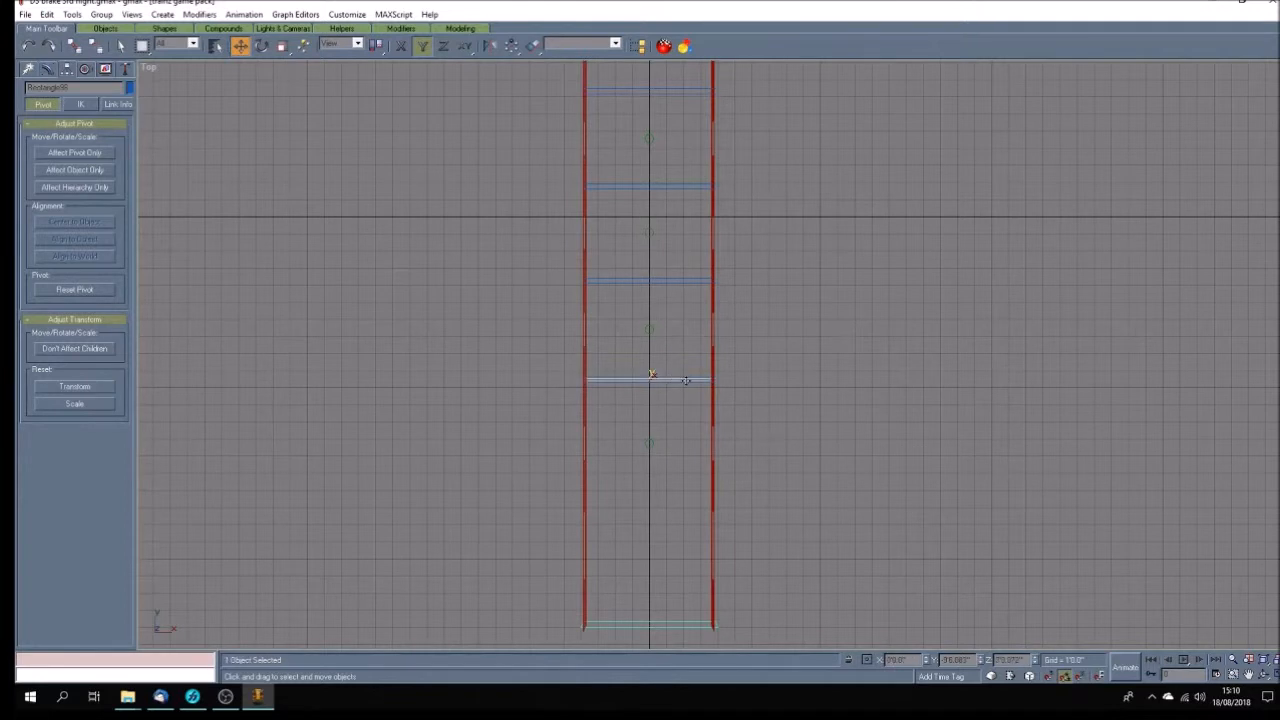
key(Delete)
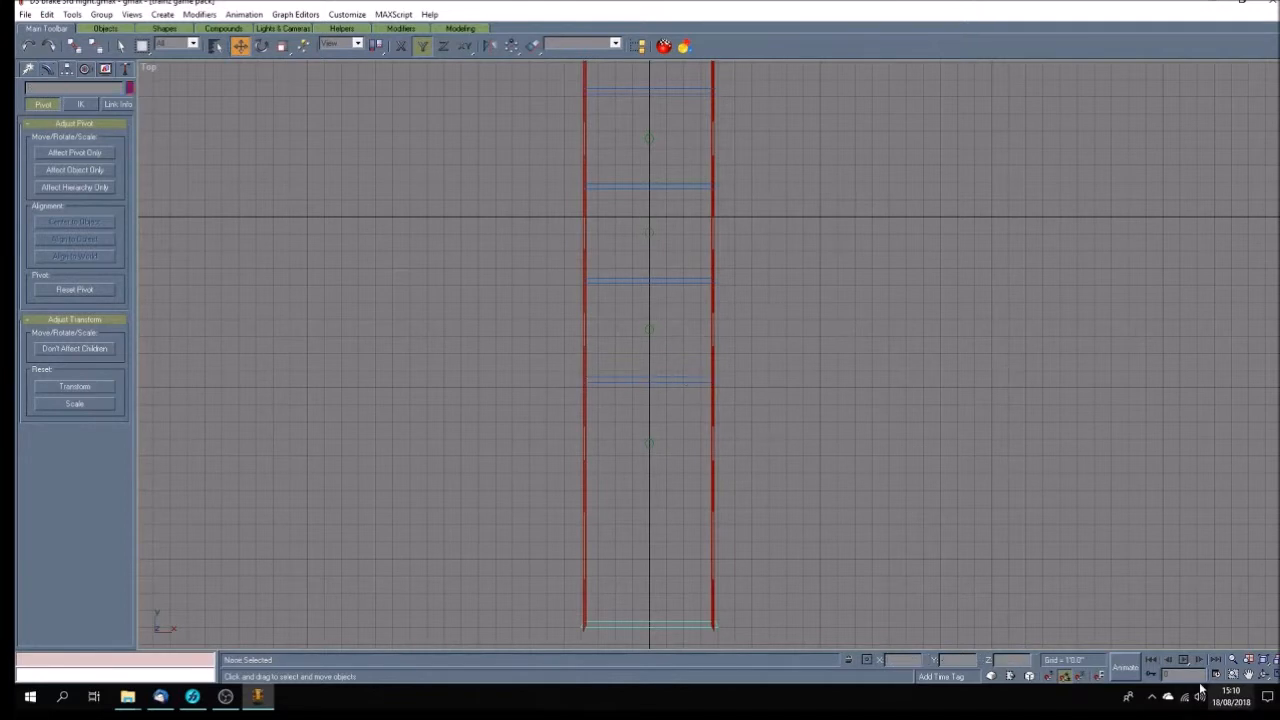
Show all four views, orbit the perspective view to check the replaced partitions, and save the night mesh file
click(1264, 675)
mouse_move(948, 525)
mouse_down()
mouse_move(960, 540)
mouse_move(936, 538)
mouse_move(1020, 533)
mouse_move(944, 556)
mouse_move(966, 562)
mouse_move(1054, 546)
mouse_move(937, 550)
mouse_move(1022, 561)
mouse_up()
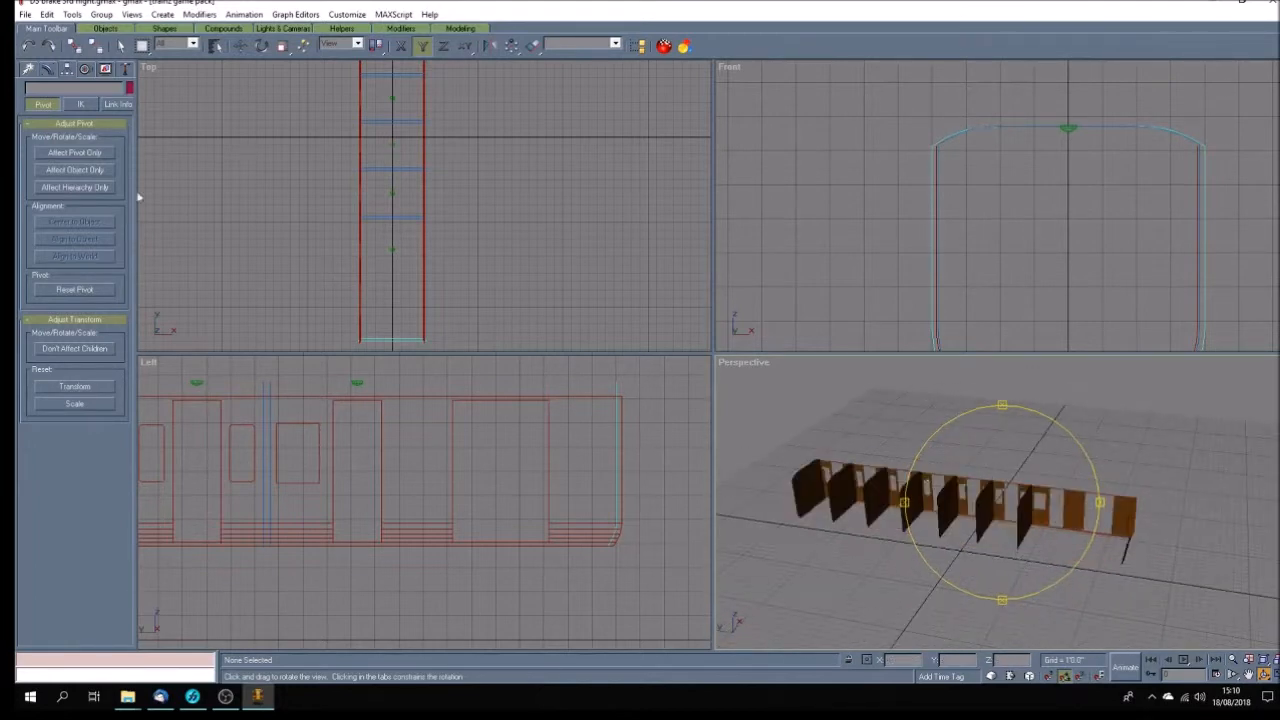
click(25, 14)
click(36, 79)
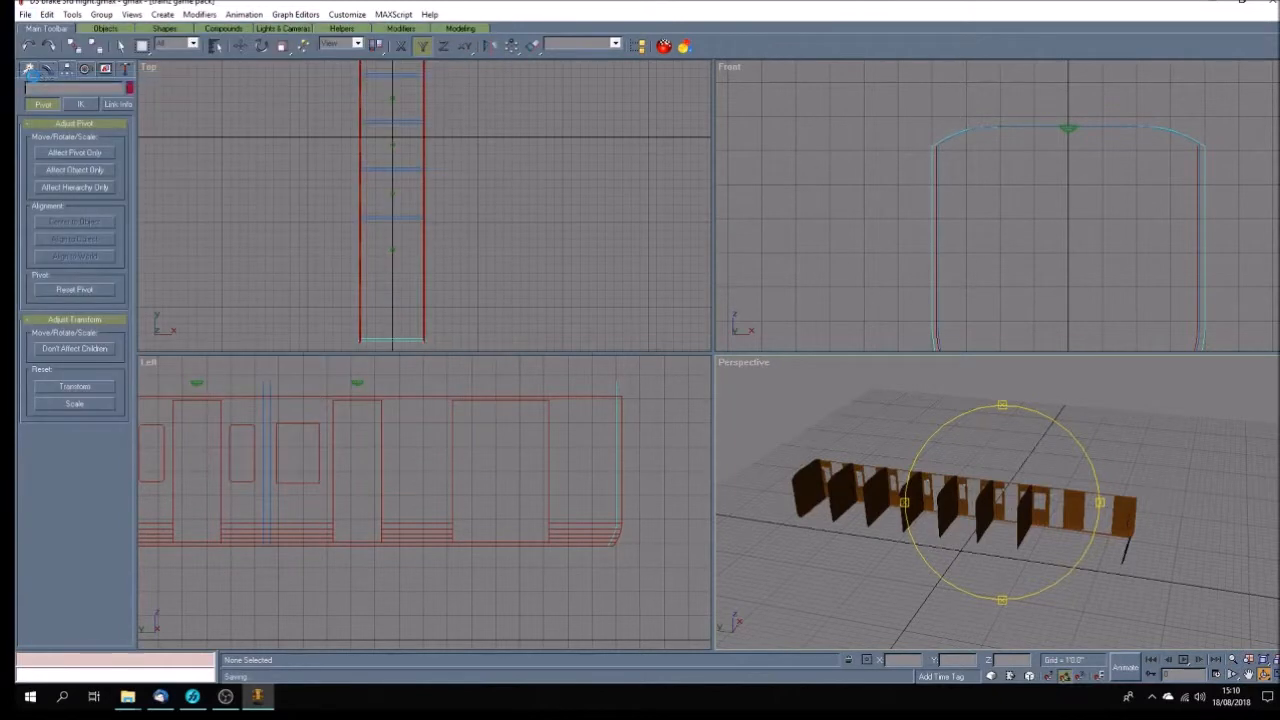
Open the recent carriage file D3 brake 3rd v3 2.gmax and view the carriage from the side
click(25, 15)
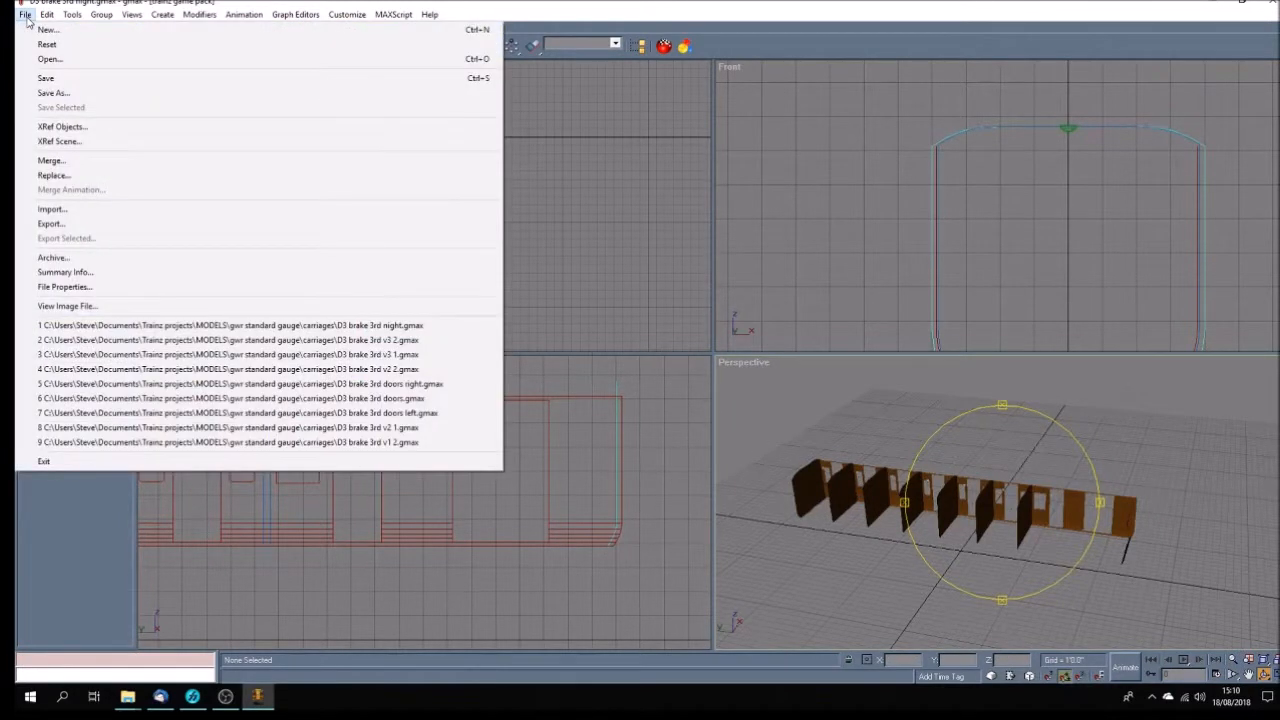
click(420, 340)
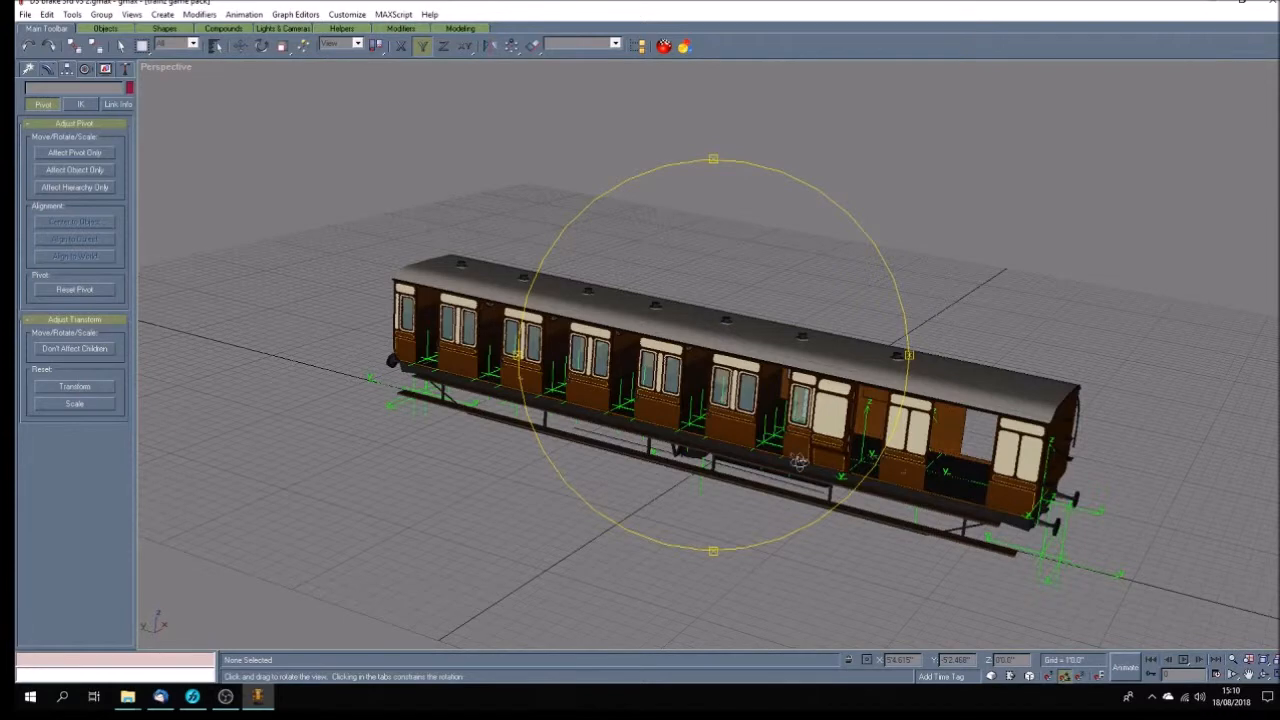
drag(665, 467, 686, 496)
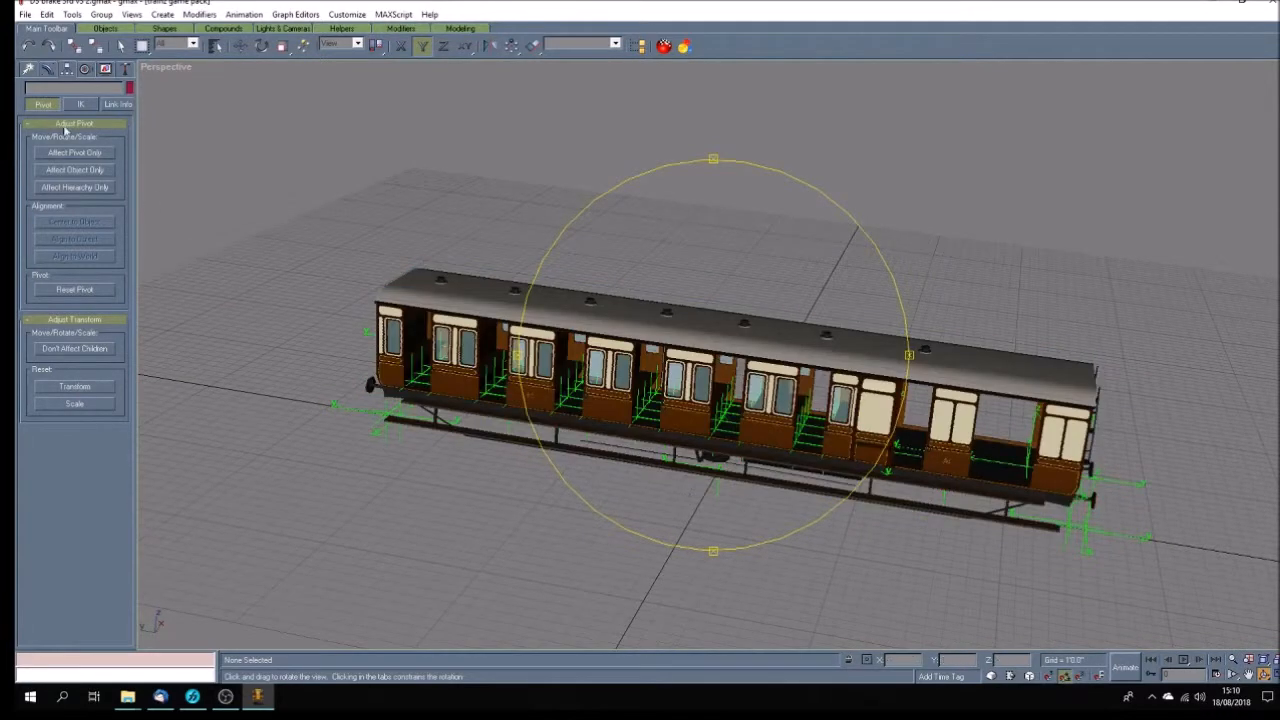
Select every object of the carriage, group them as Group01, and clear the selection
click(47, 15)
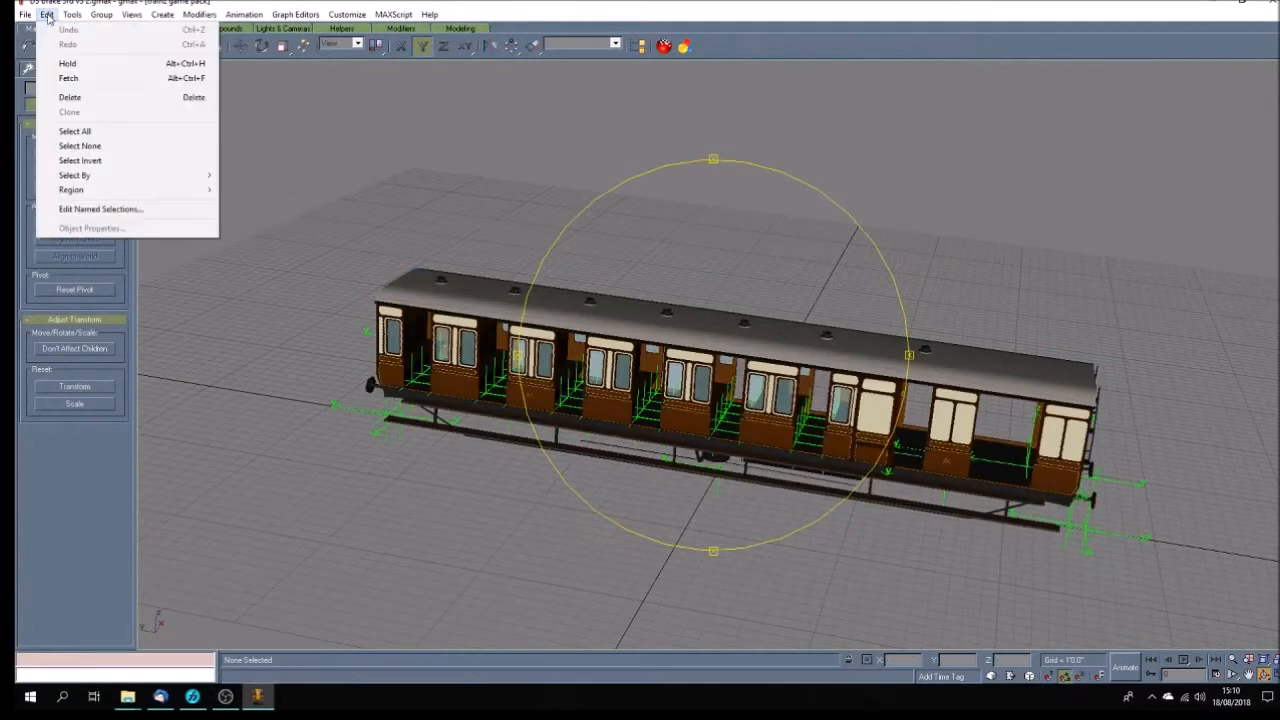
click(80, 131)
click(101, 14)
click(126, 31)
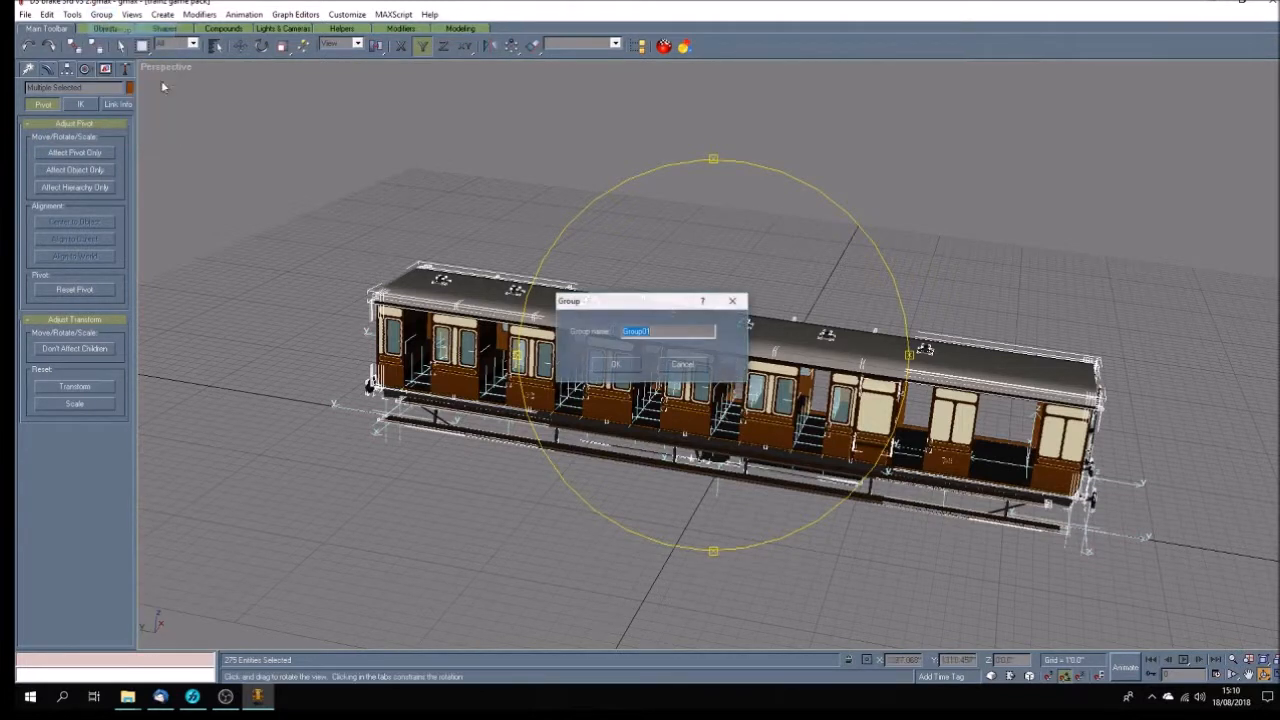
click(626, 369)
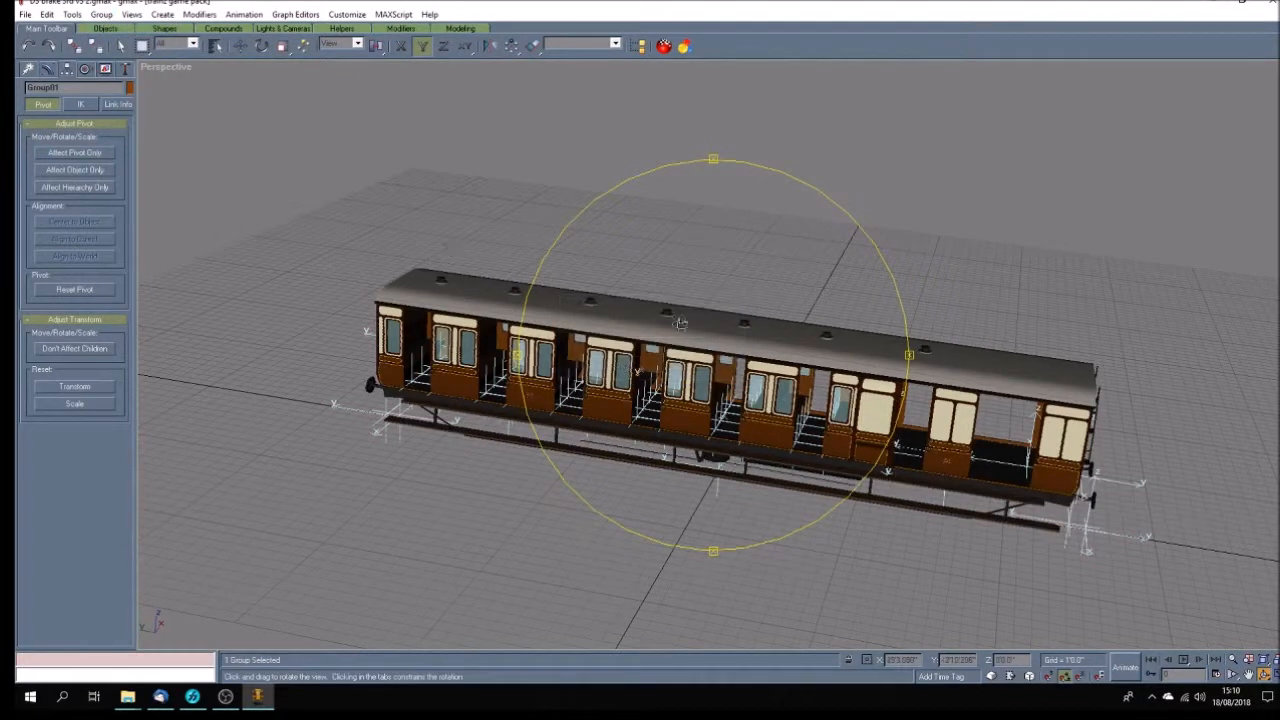
key(q)
click(336, 175)
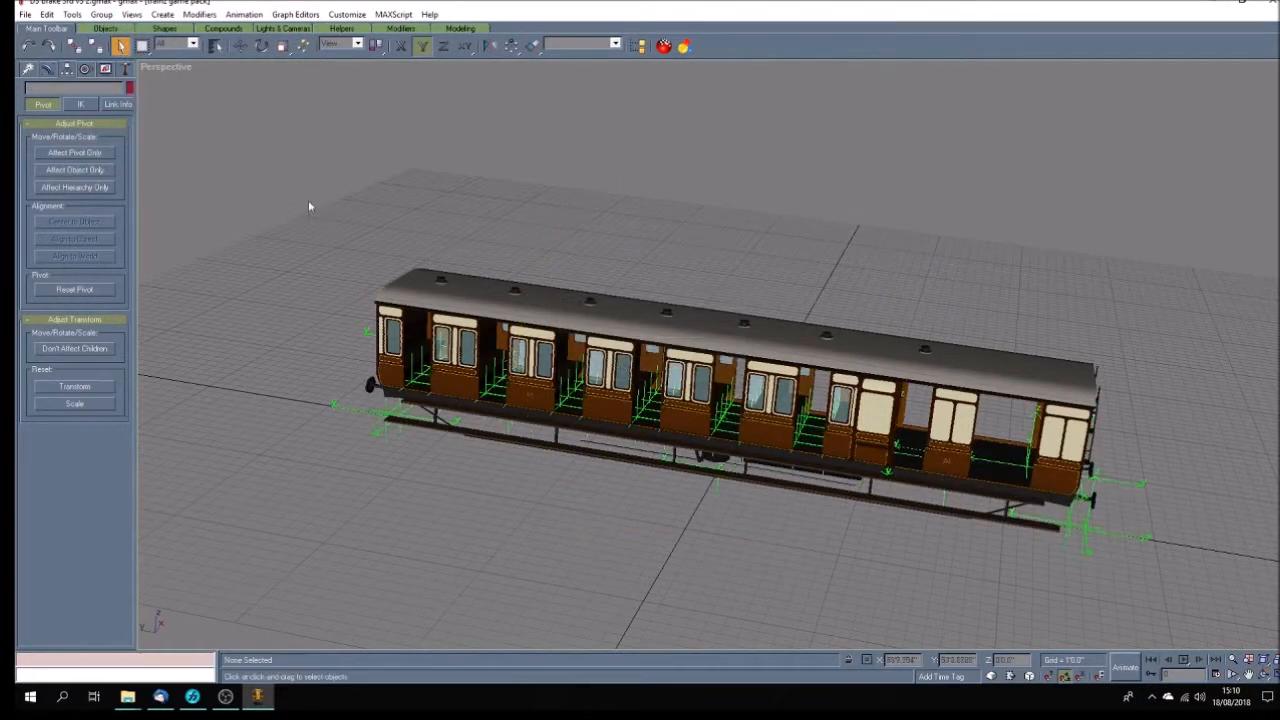
Start merging a file into the scene and browse to the MODELS folder inside Documents\Trainz projects
click(24, 15)
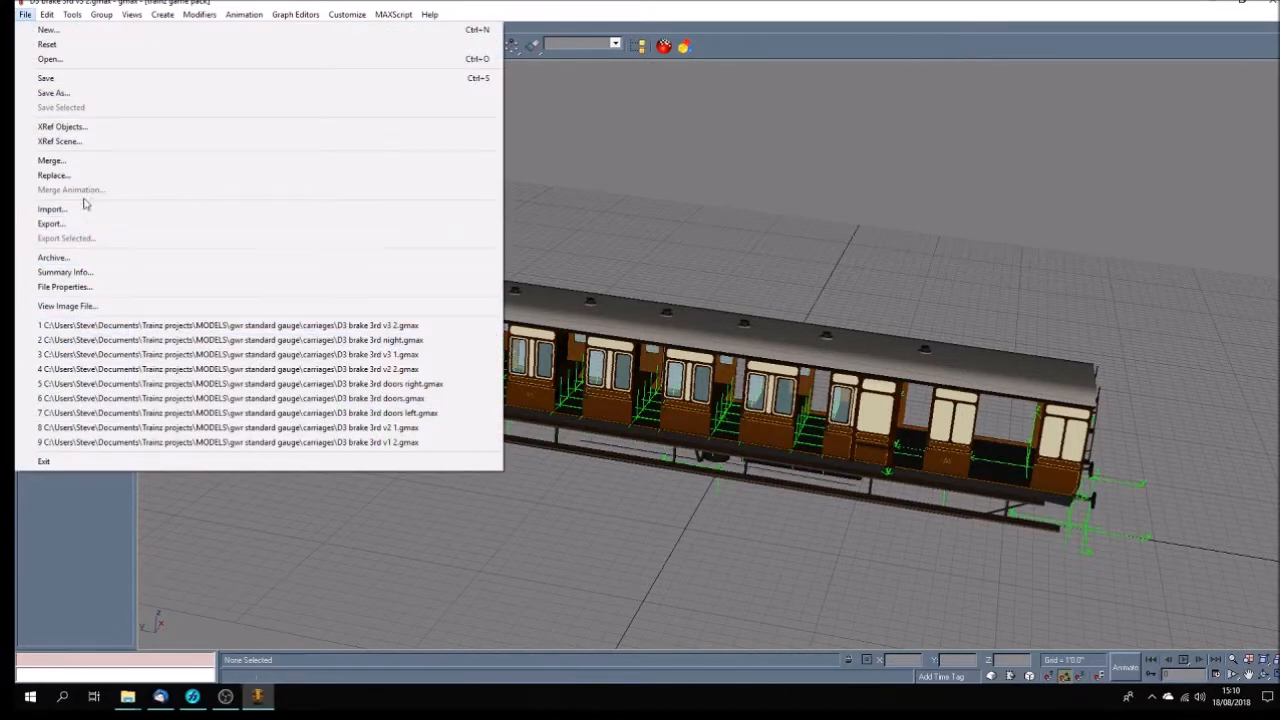
click(74, 163)
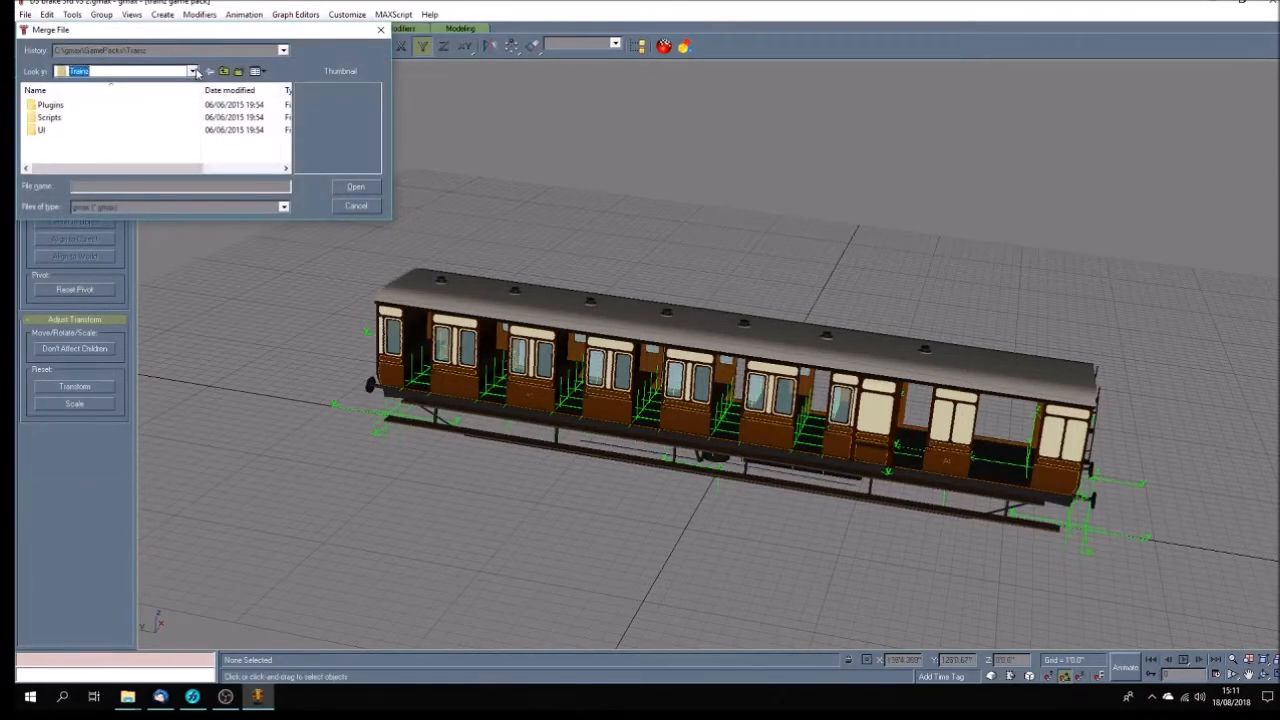
click(192, 71)
click(99, 190)
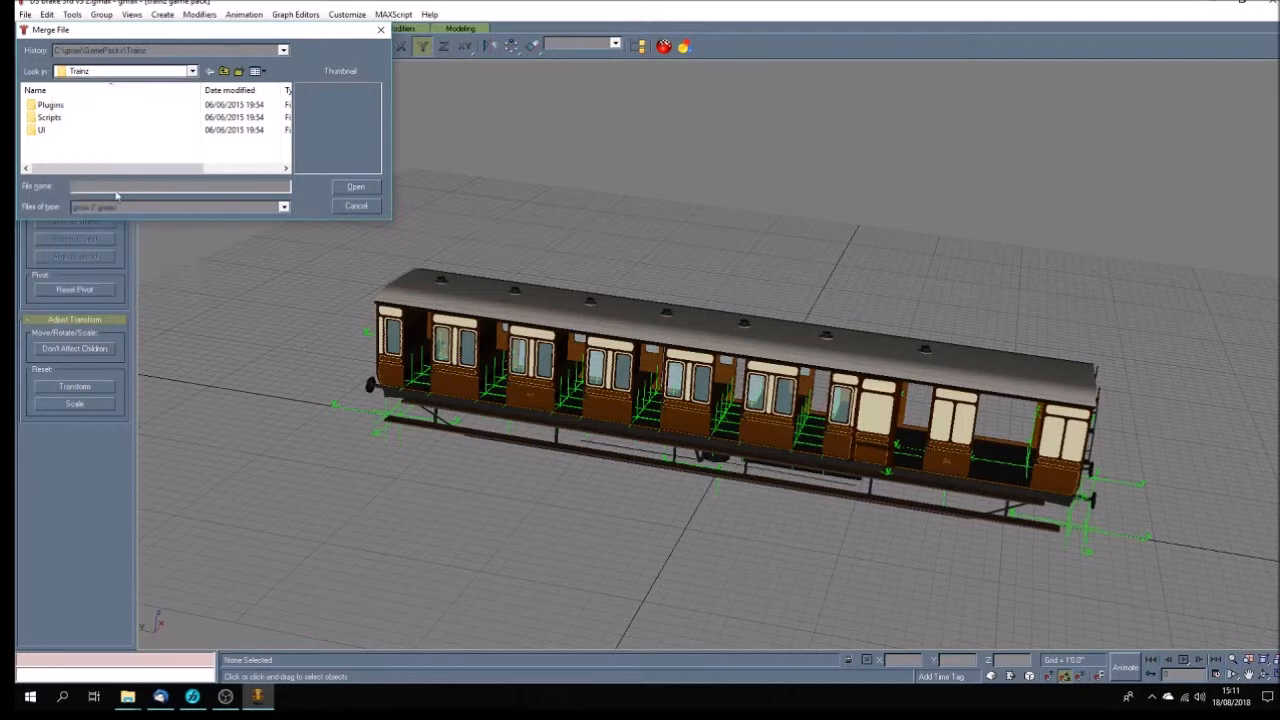
scroll(245, 148, down, 5)
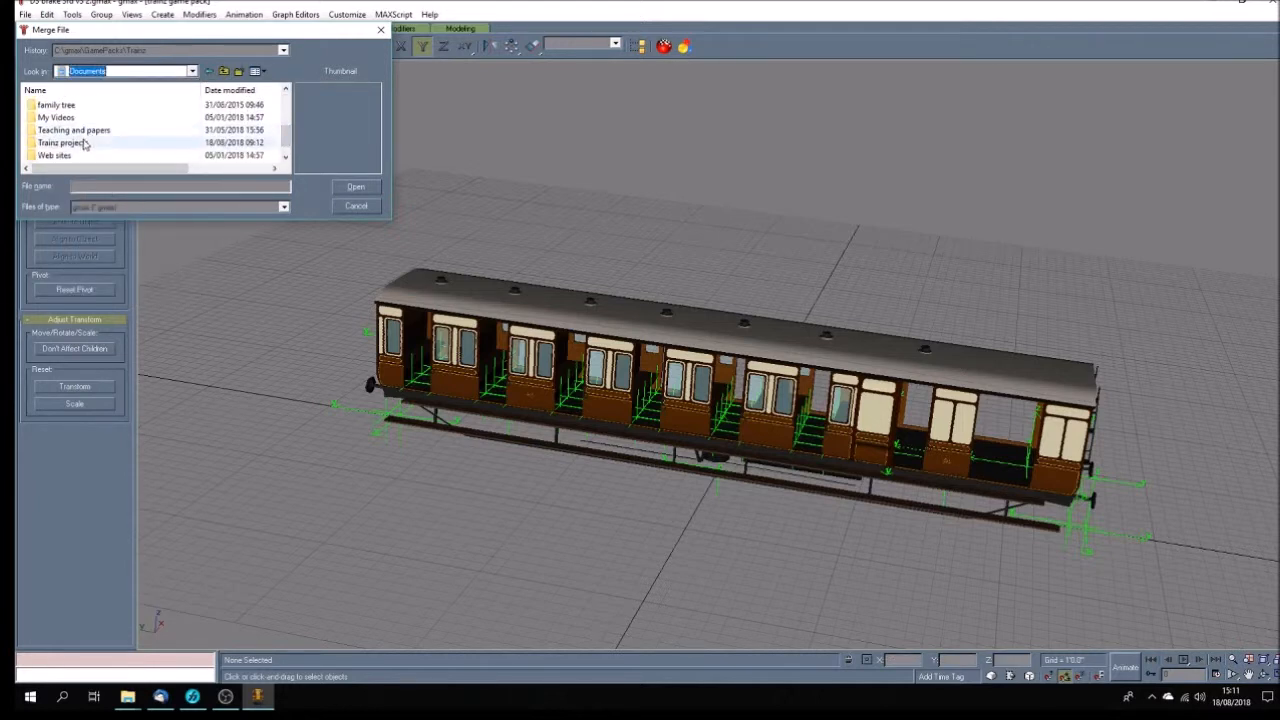
double_click(76, 143)
scroll(57, 128, down, 2)
double_click(55, 118)
Browse to the carriages folder inside gwr standard gauge for the file to merge
scroll(64, 126, down, 3)
scroll(65, 126, down, 5)
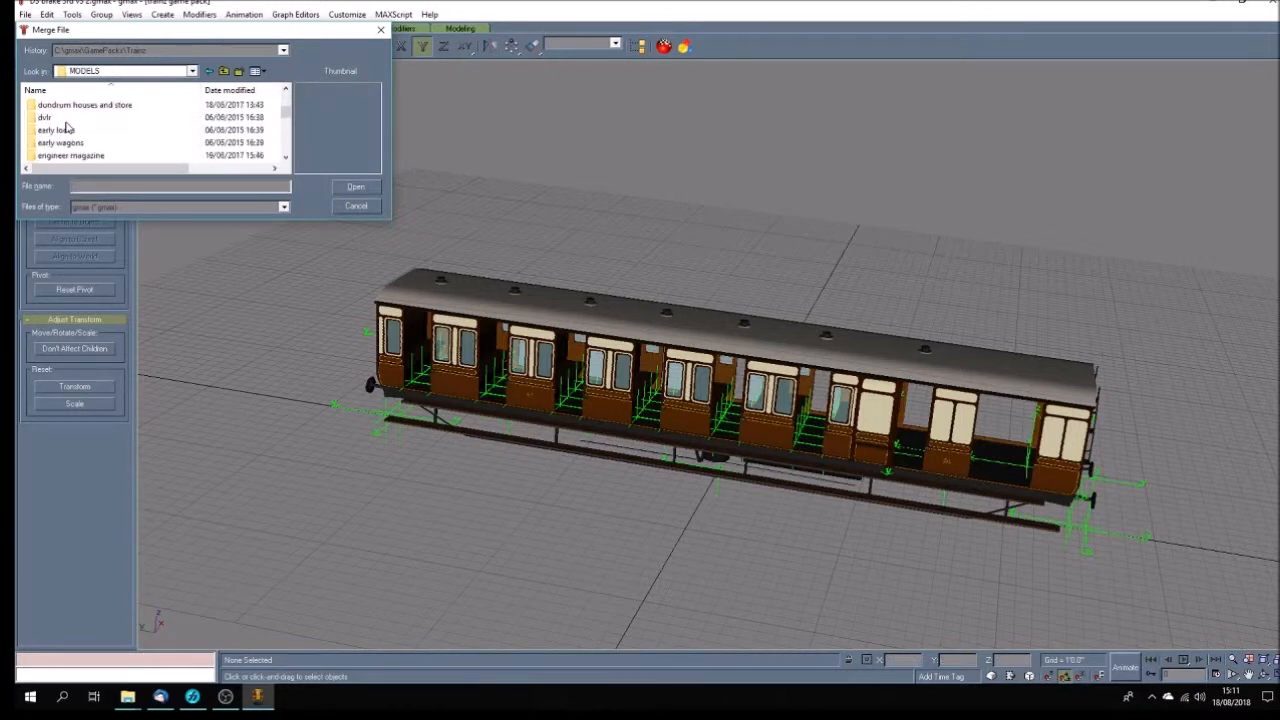
scroll(66, 125, down, 1)
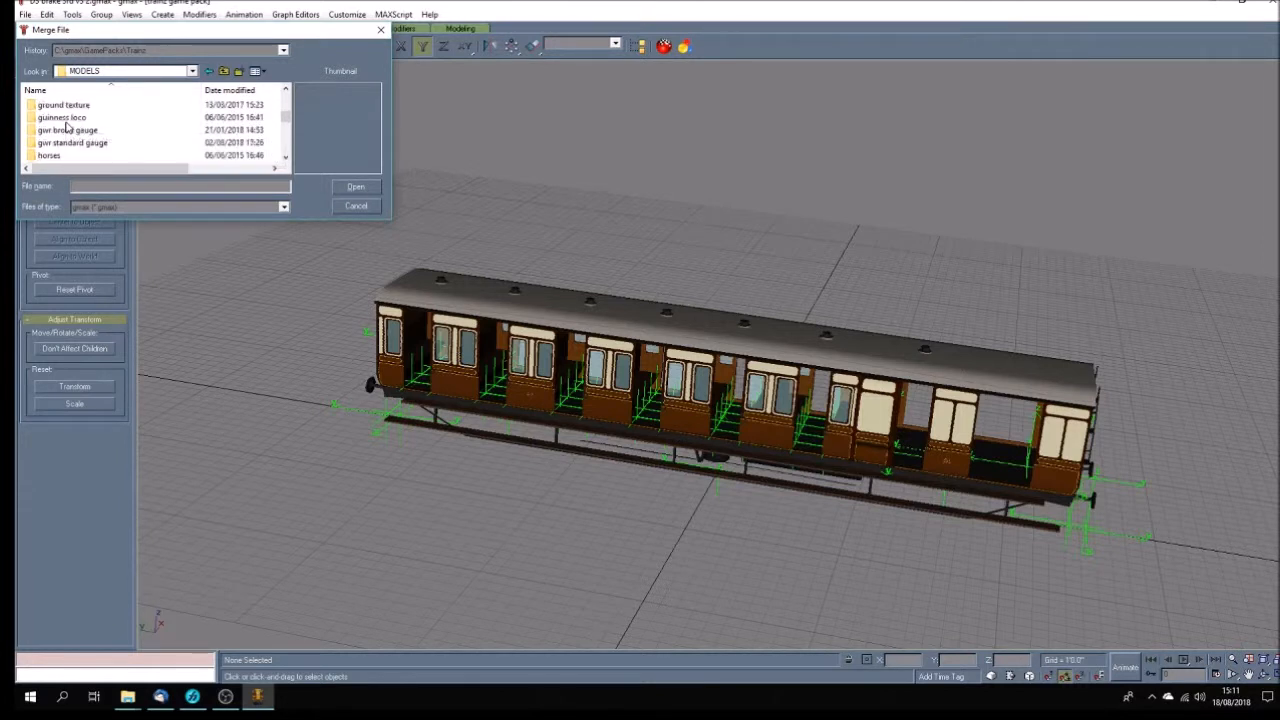
double_click(72, 143)
scroll(74, 150, down, 1)
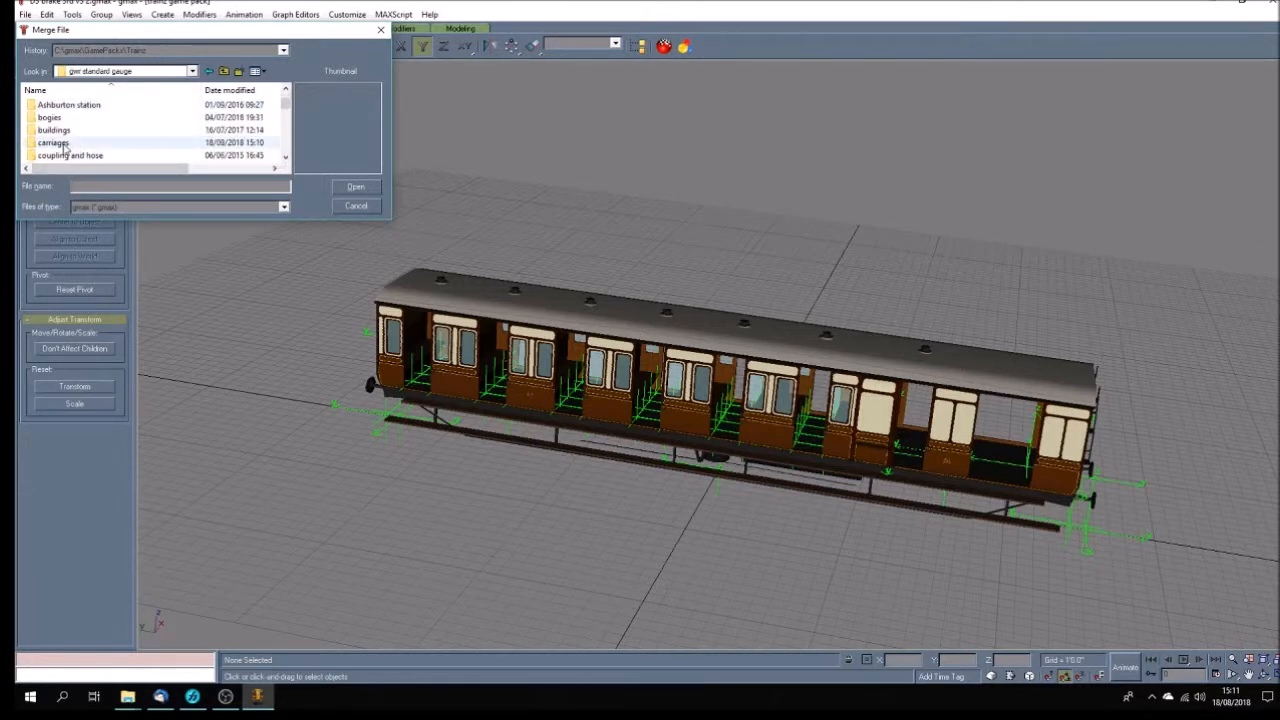
double_click(74, 142)
Find K4 full brake shadow.gmax among the carriage files and open it as the merge source
scroll(131, 133, down, 3)
scroll(131, 133, down, 4)
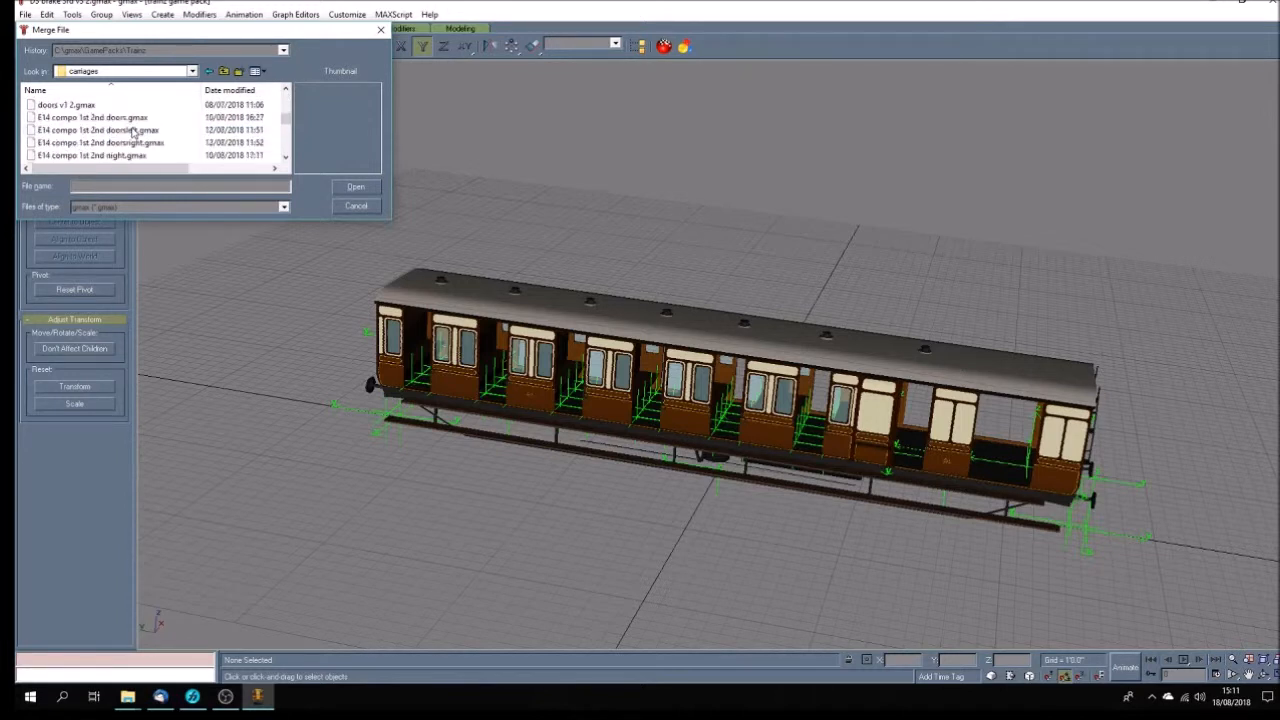
scroll(131, 133, down, 5)
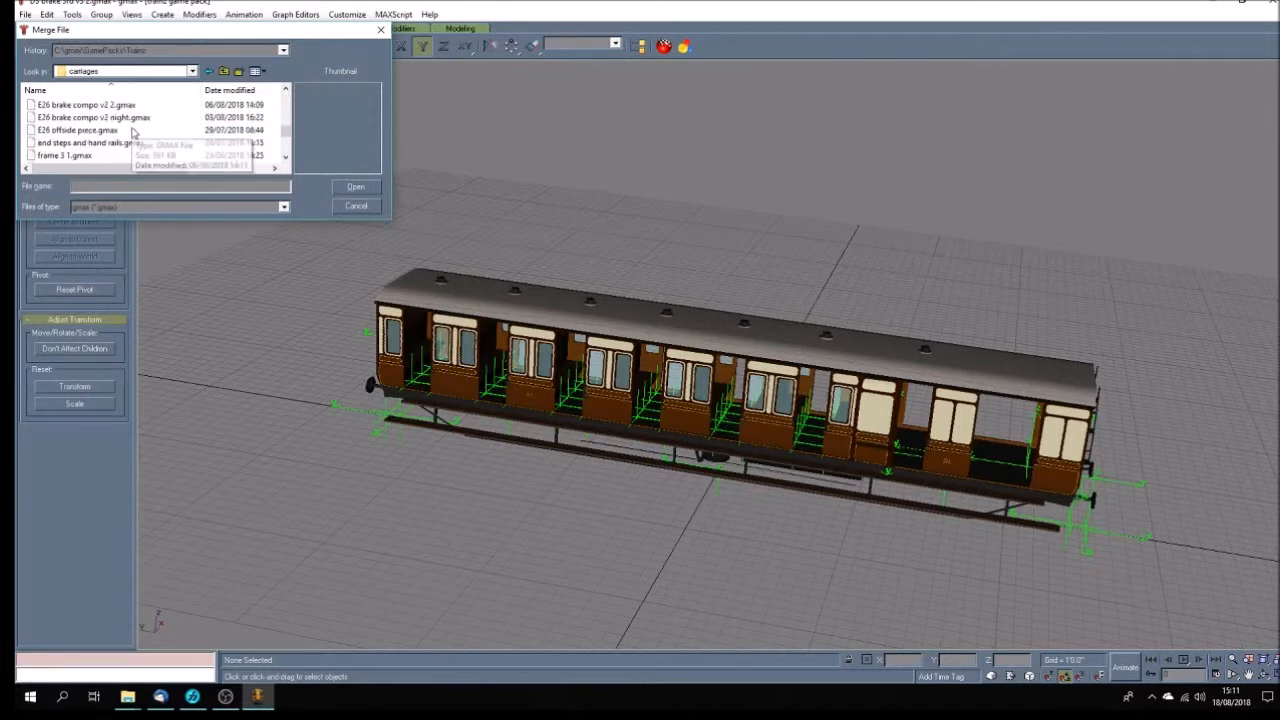
scroll(131, 133, down, 1)
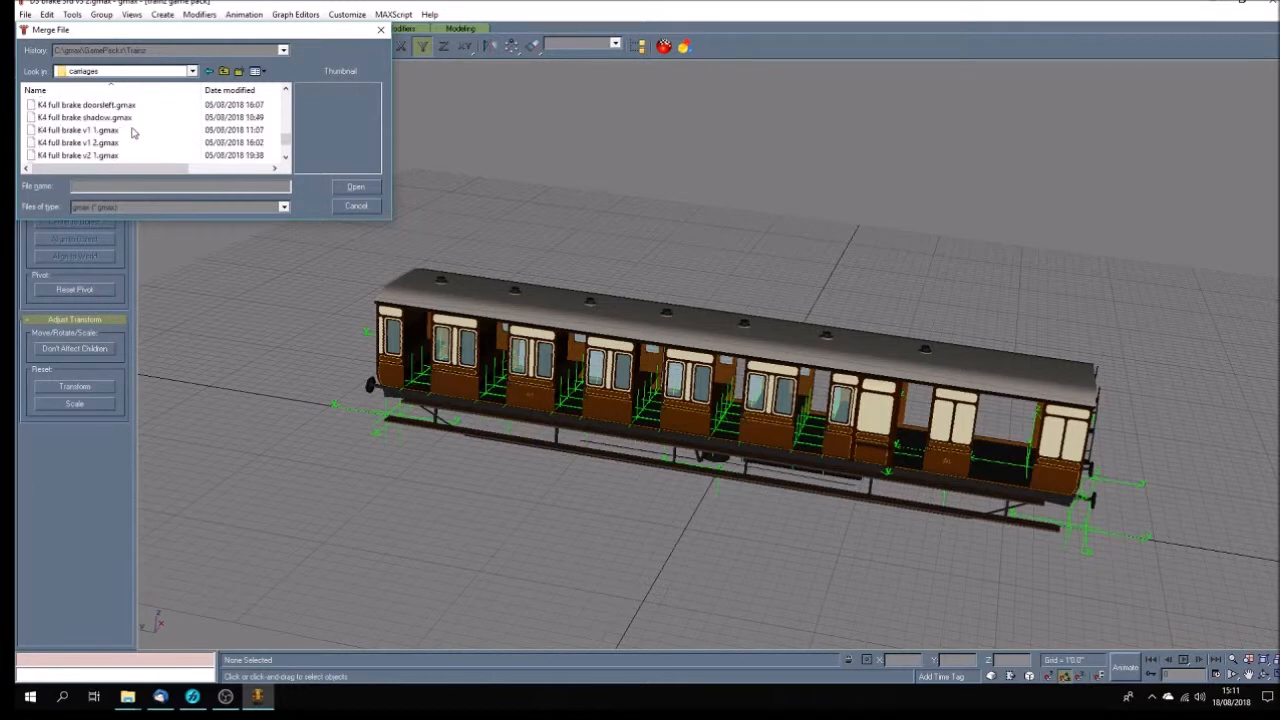
click(120, 118)
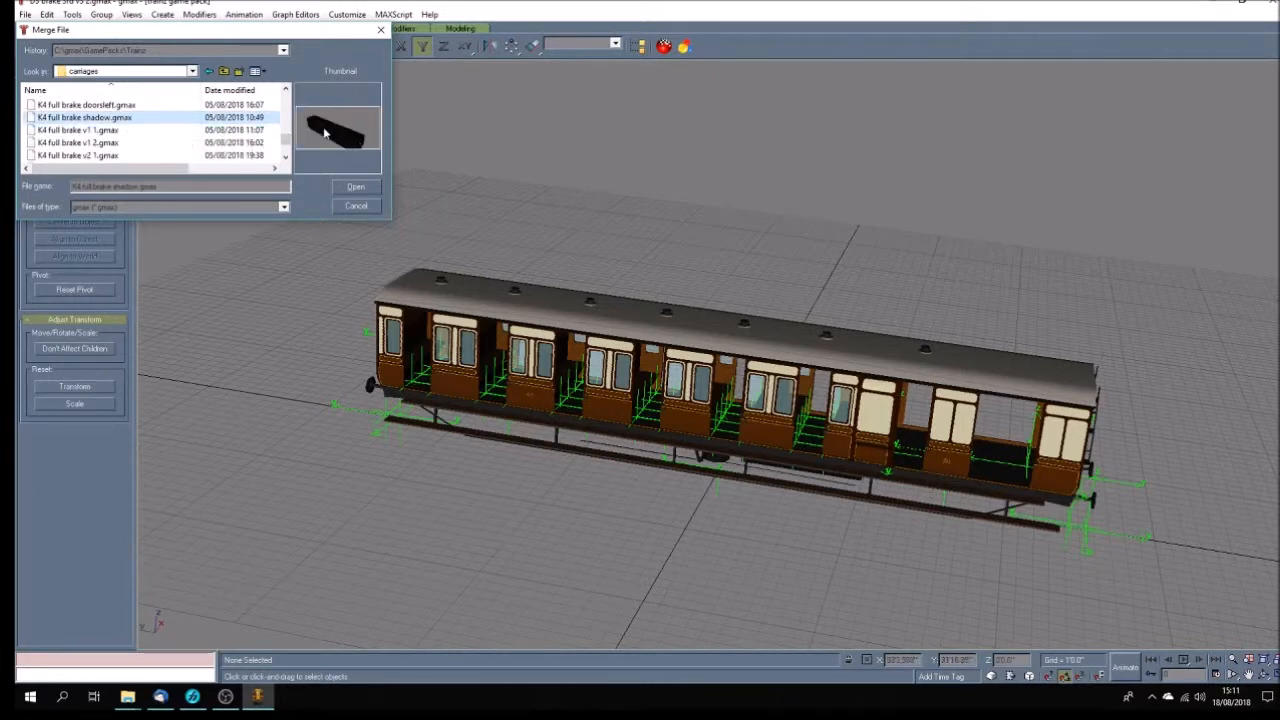
click(358, 188)
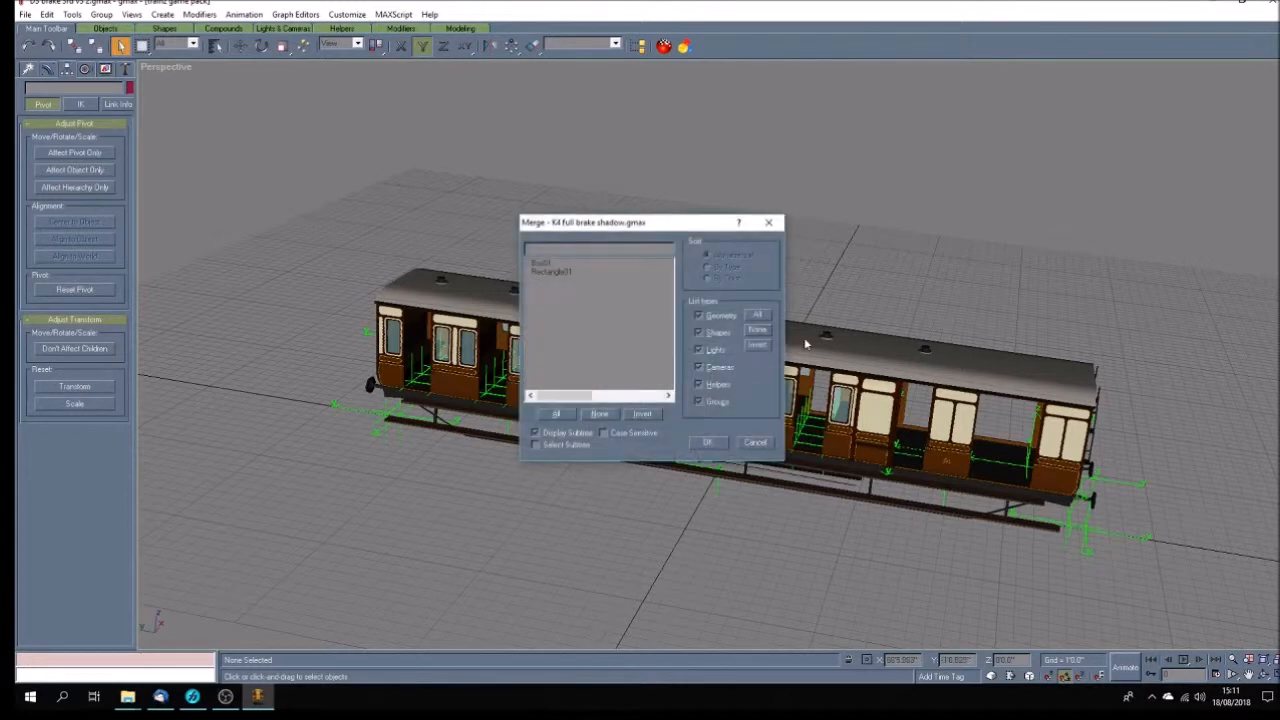
Try to merge Box01 and Rectangle01 from the shadow file, merging the duplicate Box01 and using the scene material for the duplicate material
click(537, 263)
ctrl+click(546, 272)
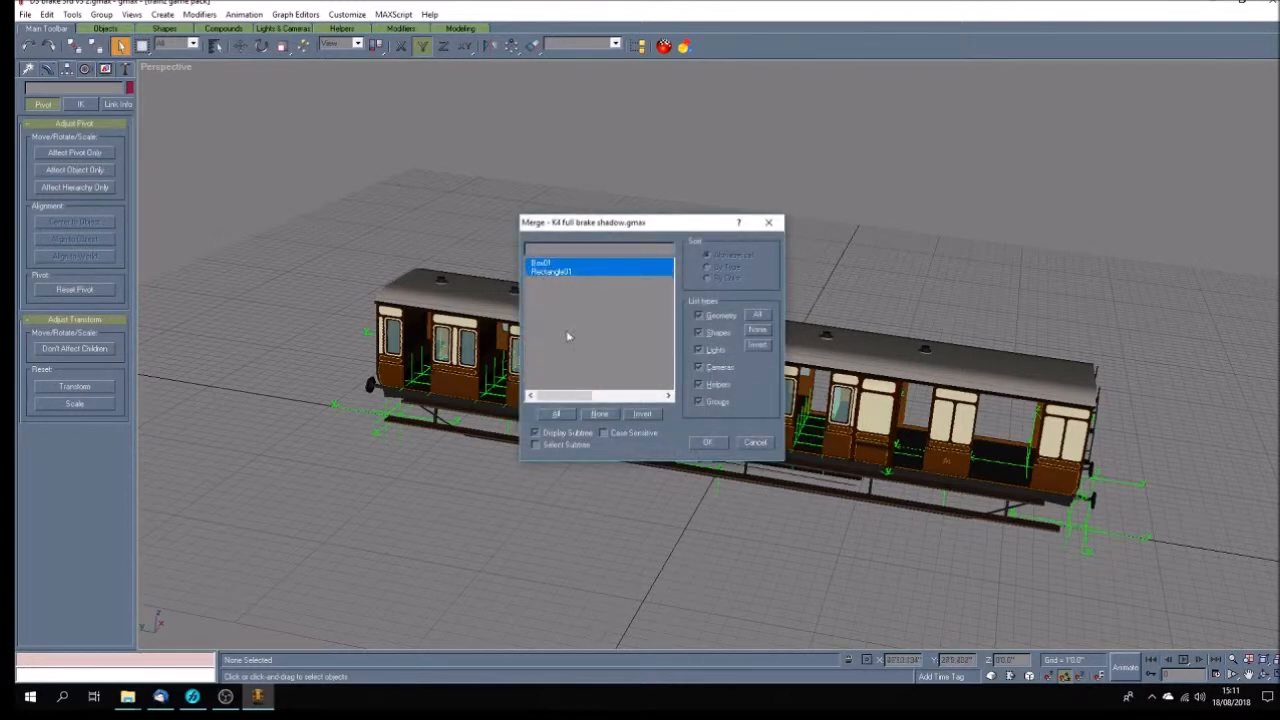
click(709, 445)
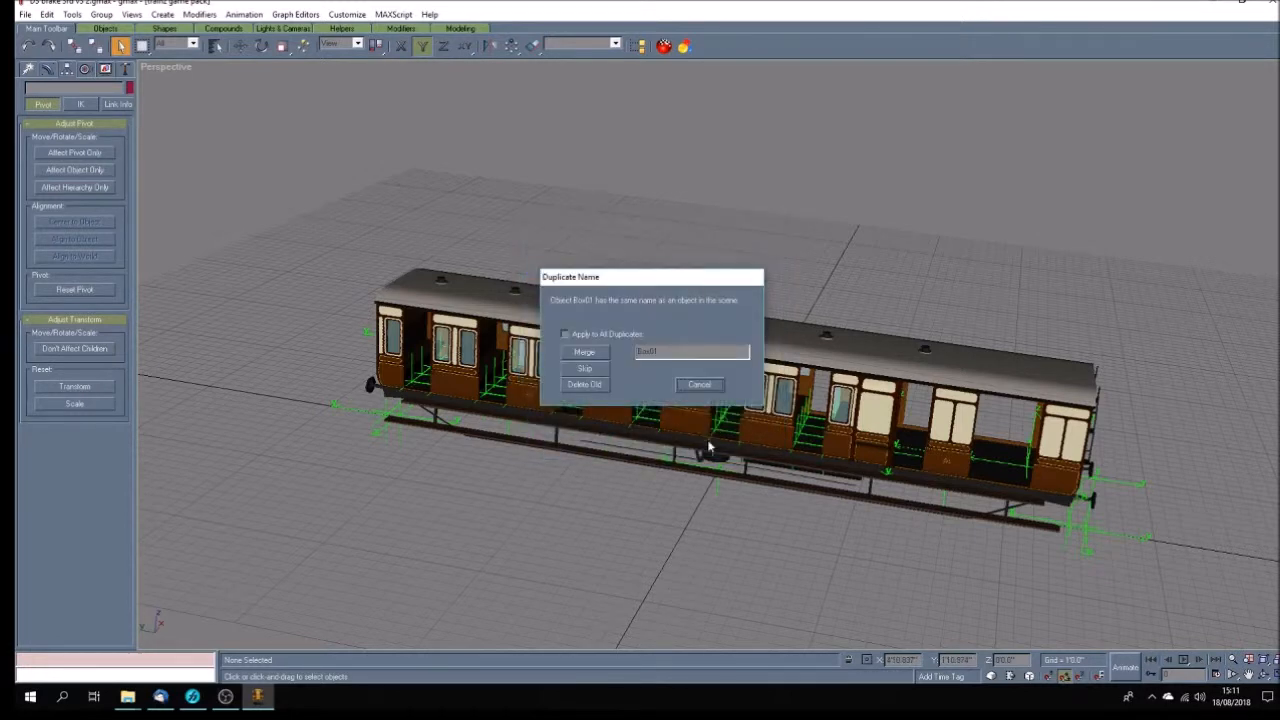
click(586, 355)
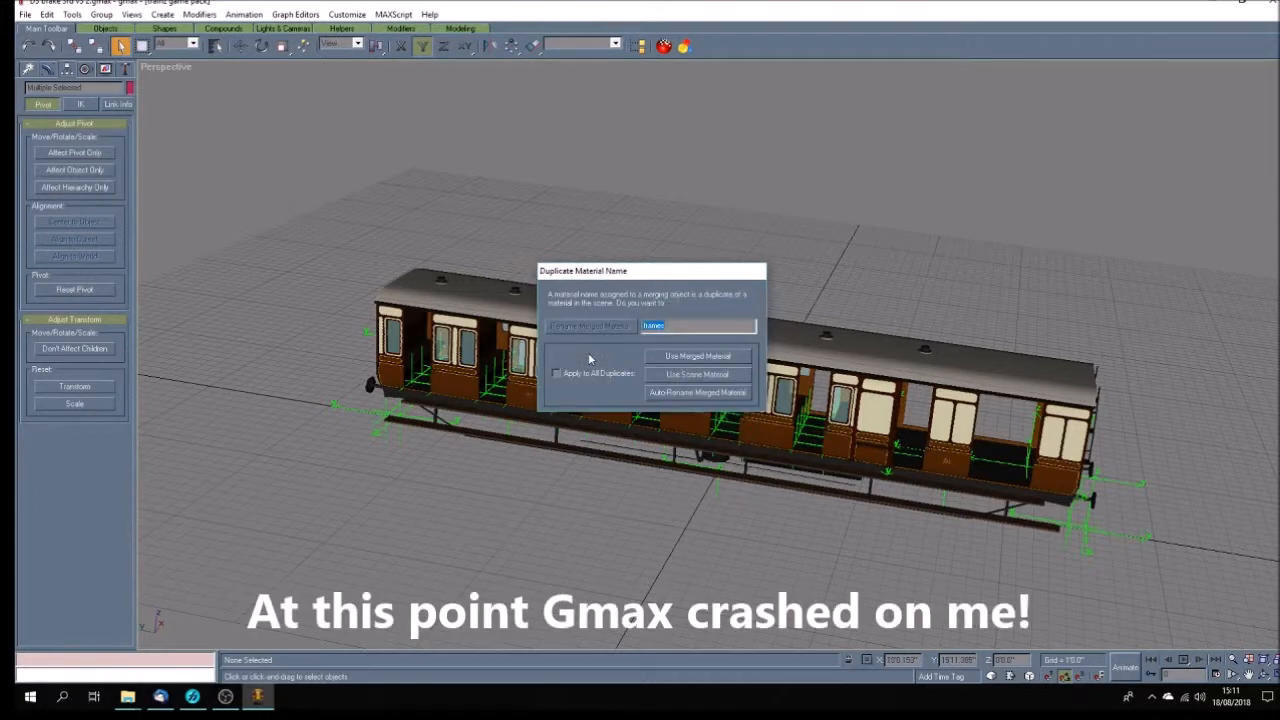
click(704, 379)
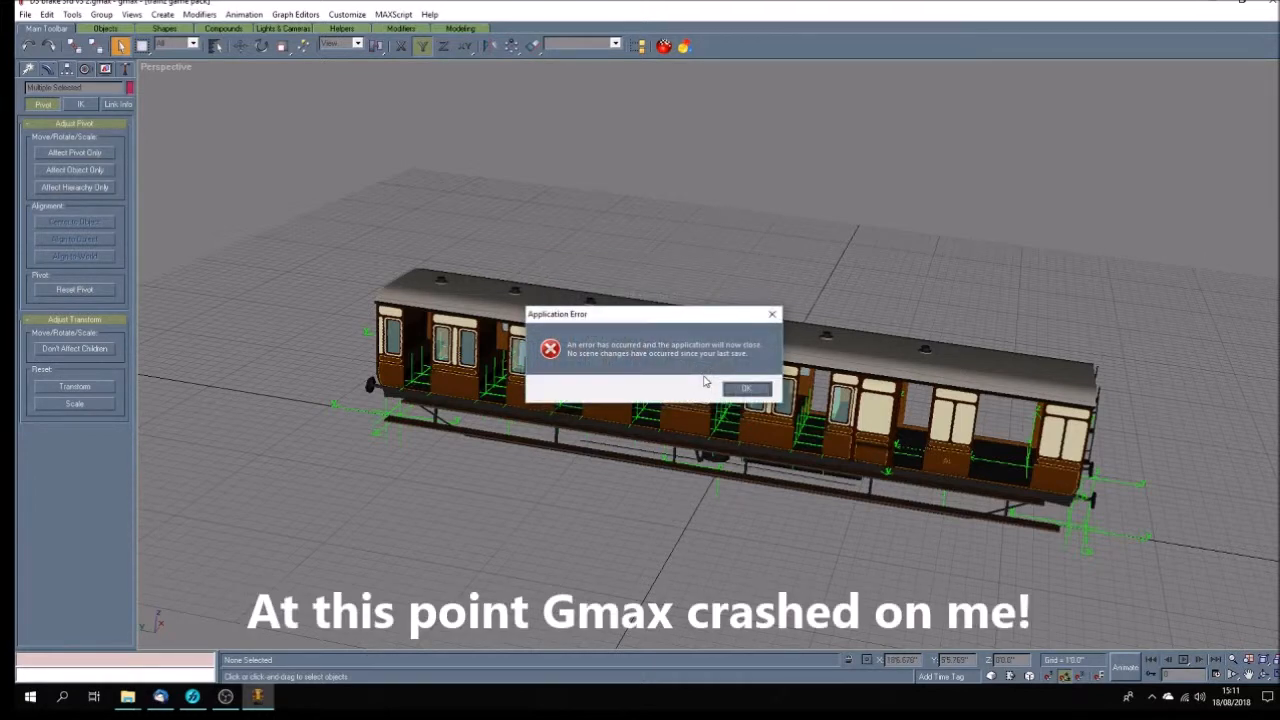
click(749, 390)
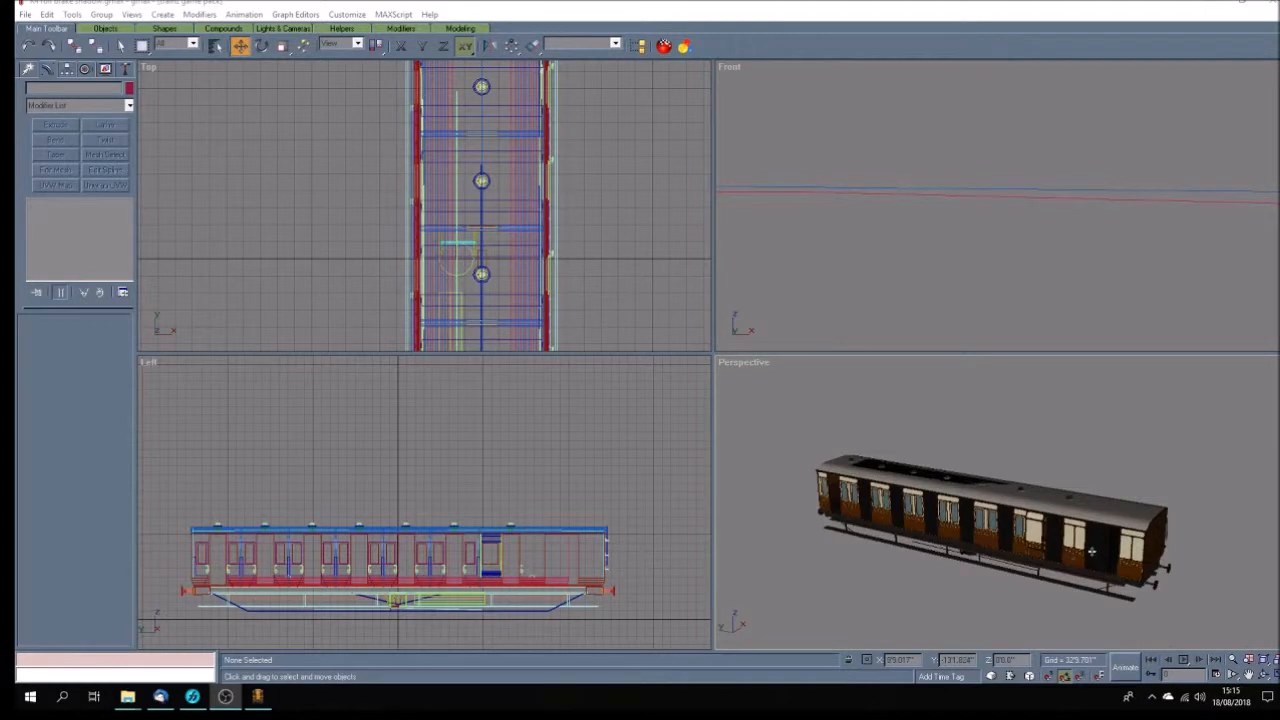
Examine the carriage together with the black shadow mesh from several angles in a full-size perspective view
click(1248, 675)
drag(1023, 591, 1003, 569)
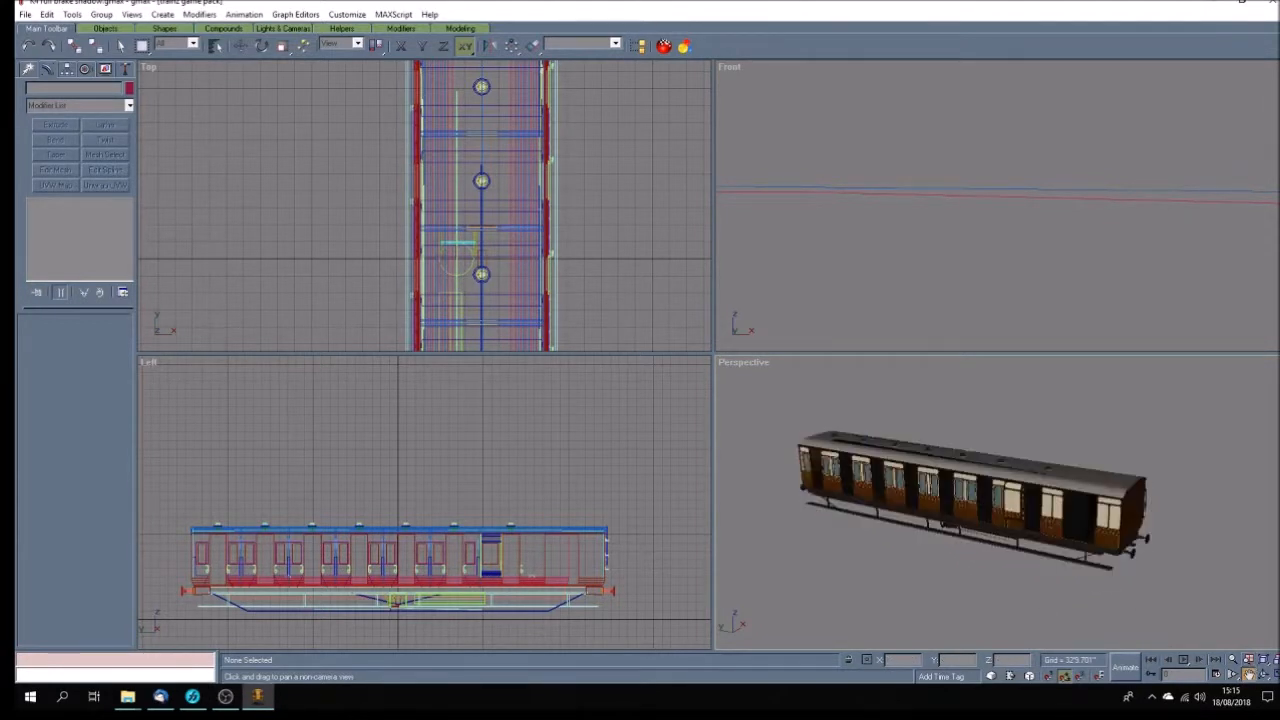
click(1264, 674)
click(1264, 675)
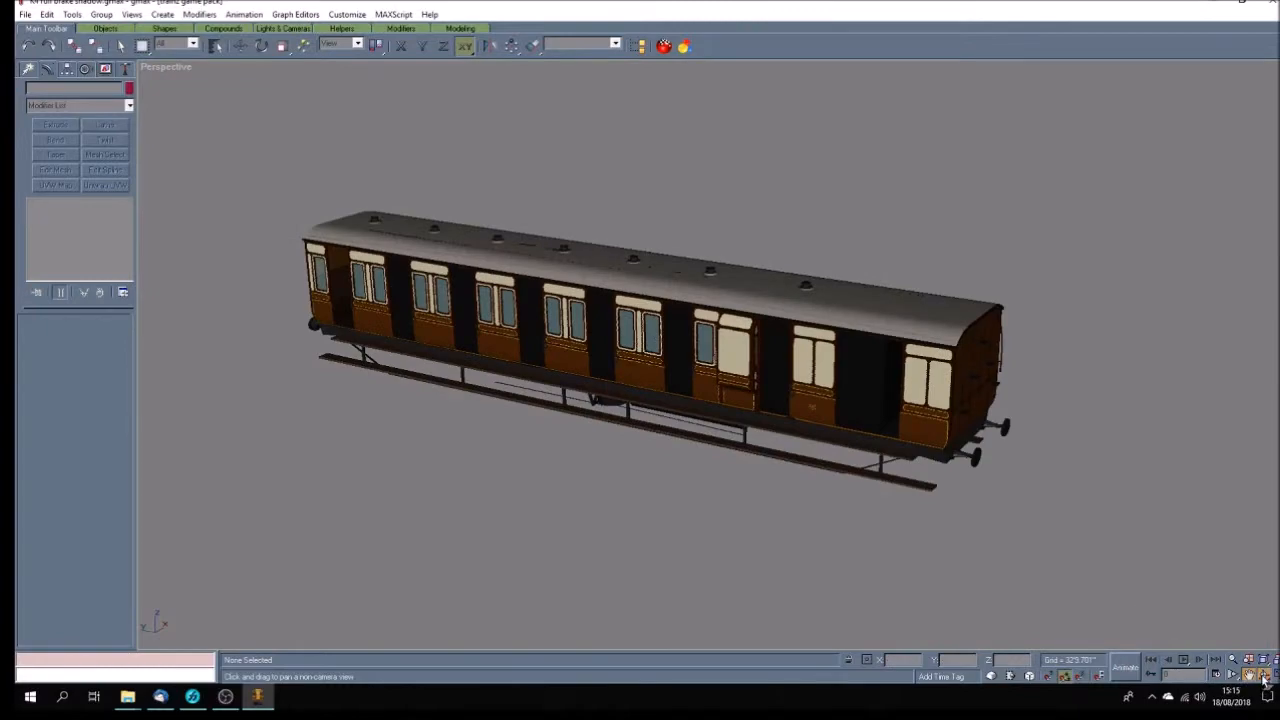
mouse_move(811, 517)
mouse_down()
mouse_move(794, 474)
mouse_move(843, 486)
mouse_move(740, 490)
mouse_move(689, 452)
mouse_up()
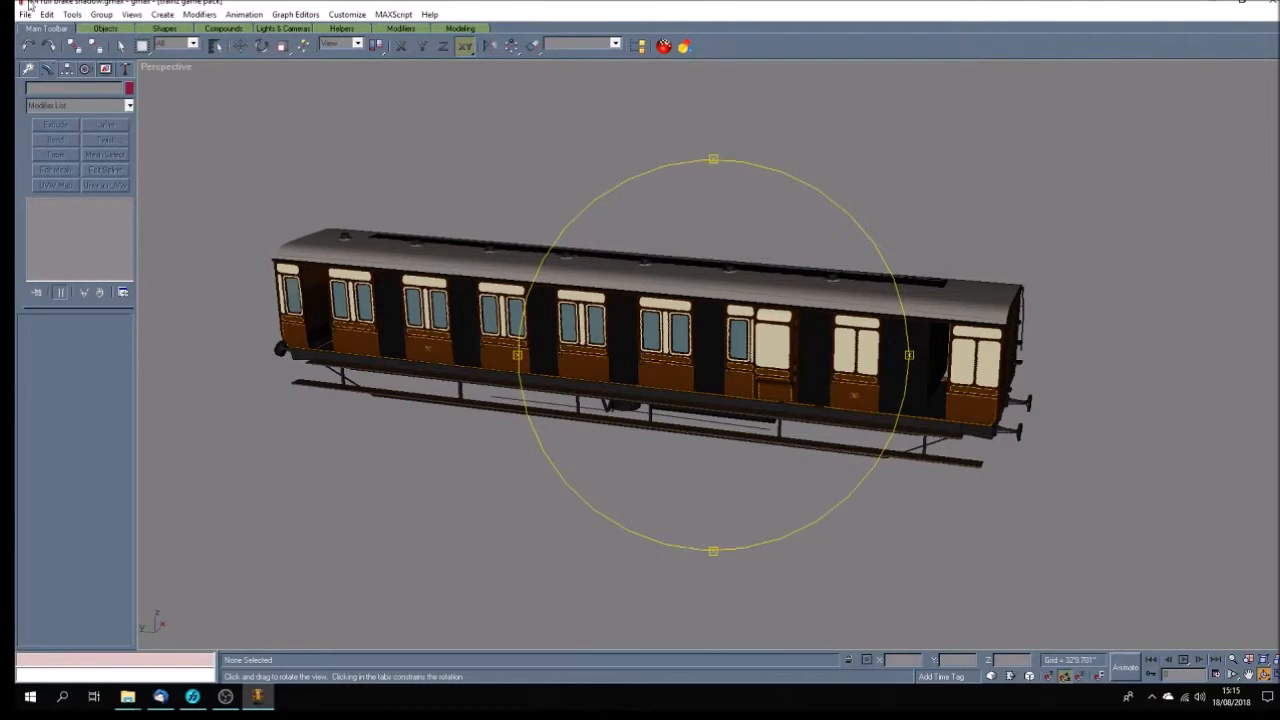
drag(640, 430, 725, 442)
drag(728, 488, 742, 478)
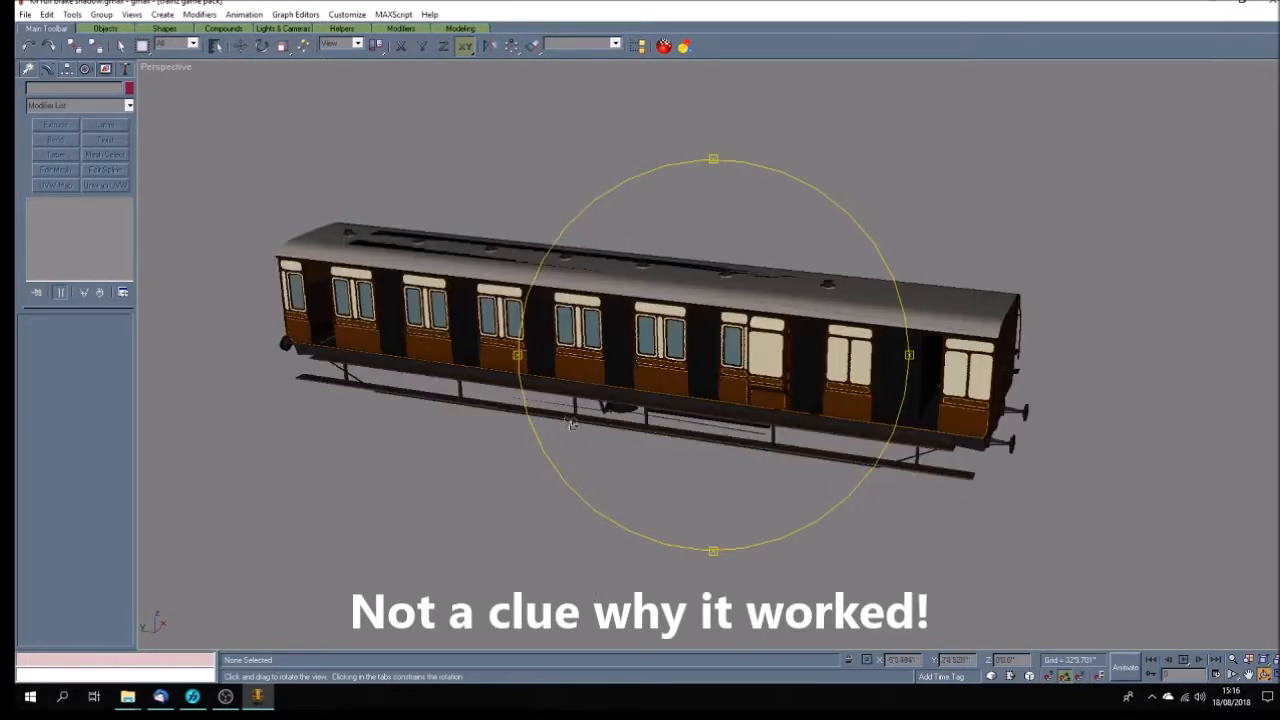
Hide the black shadow mesh Rectangle01, the carriage floor and the Box01 part beneath it
click(120, 46)
click(911, 388)
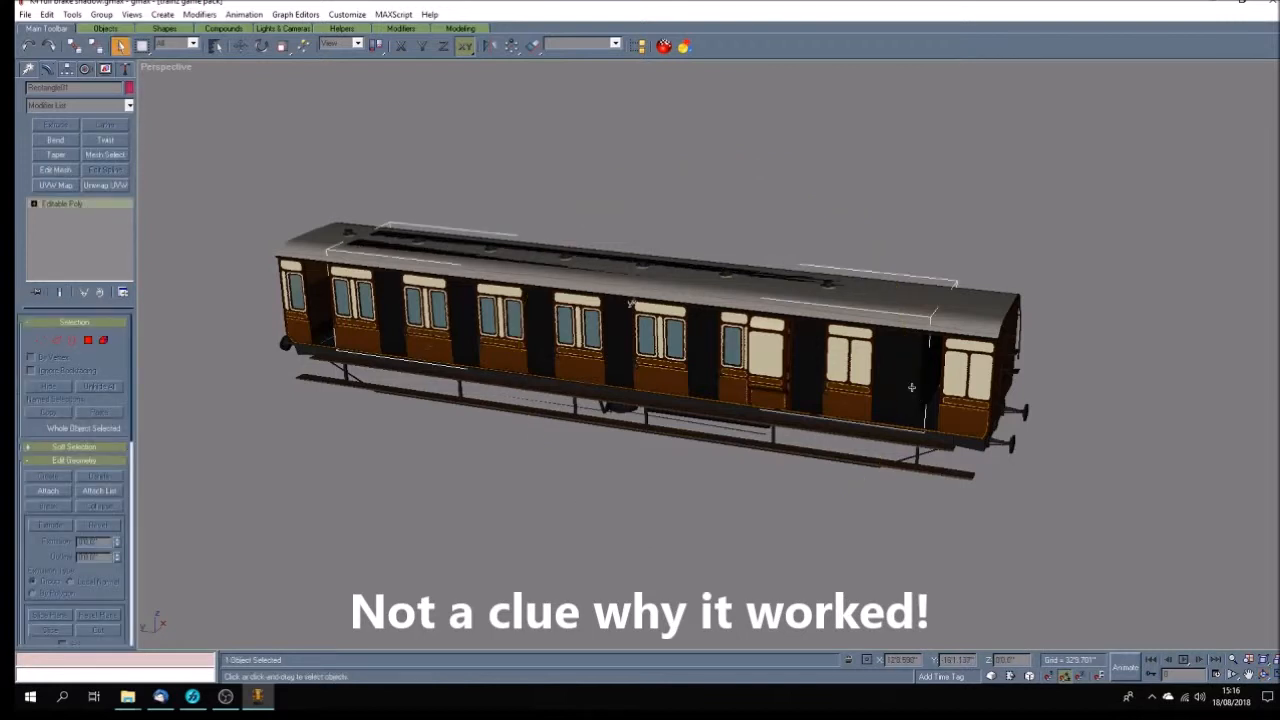
click(105, 68)
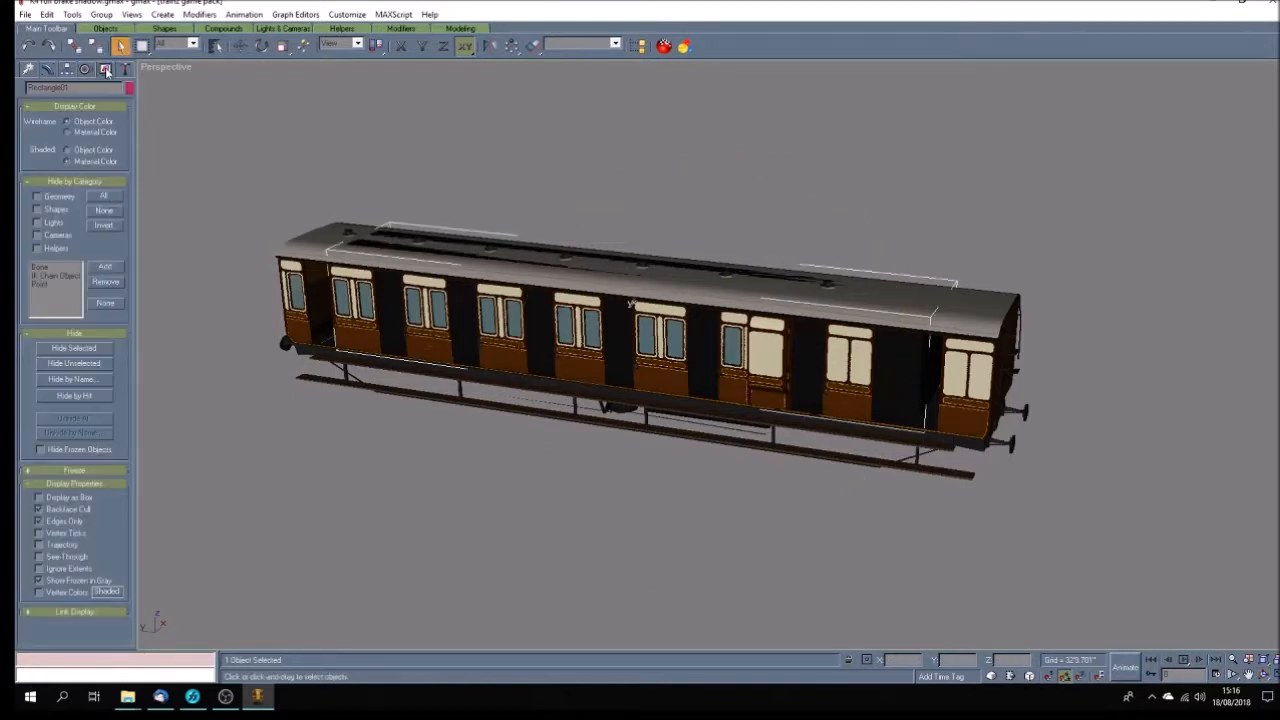
click(74, 348)
click(910, 417)
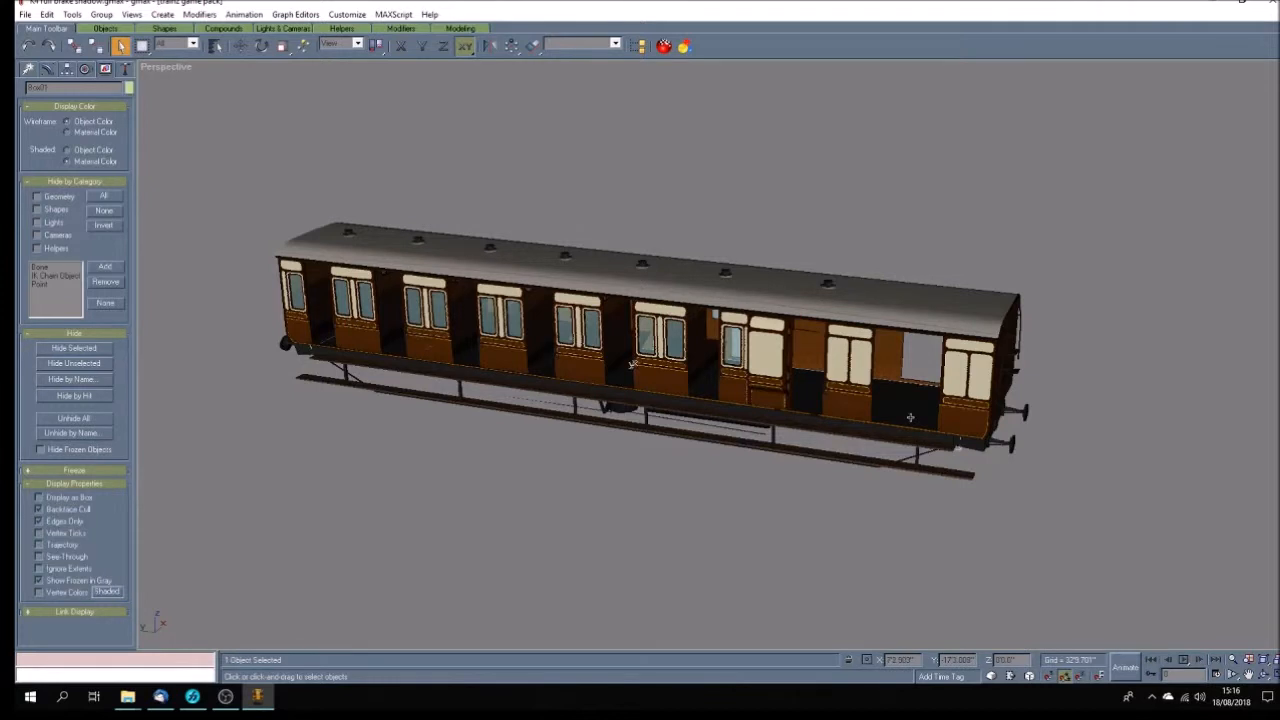
click(74, 348)
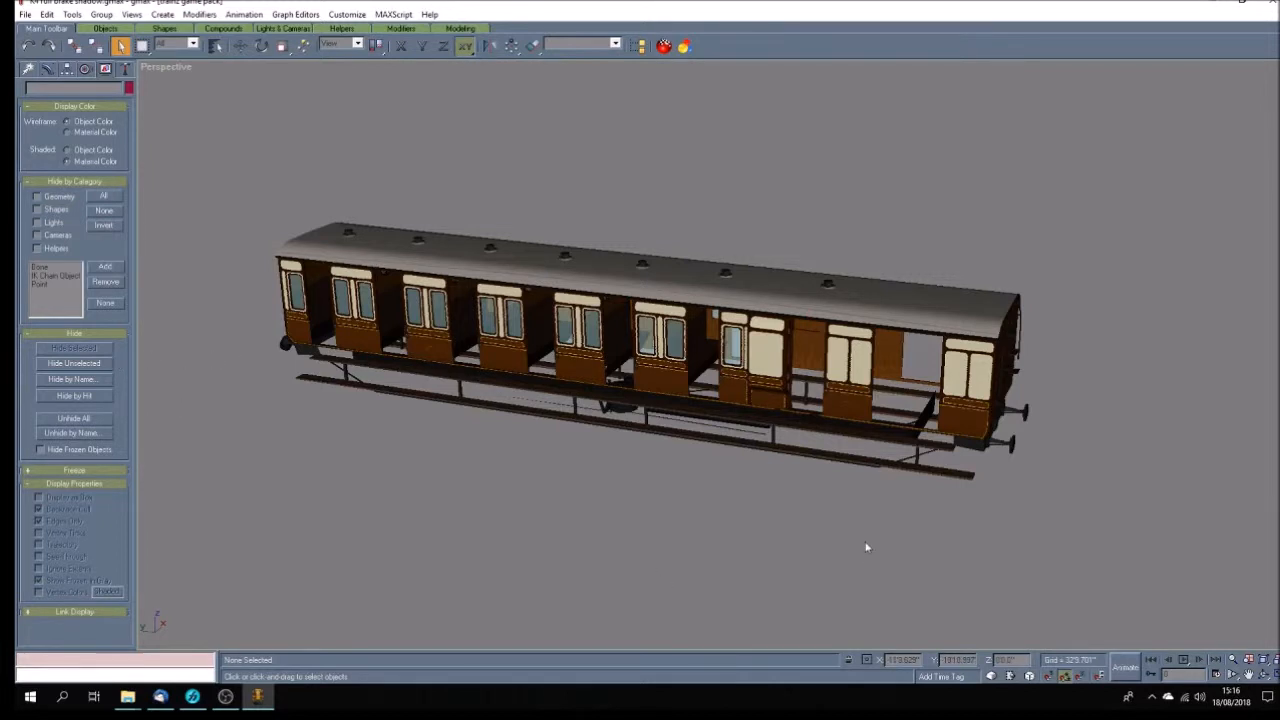
click(922, 424)
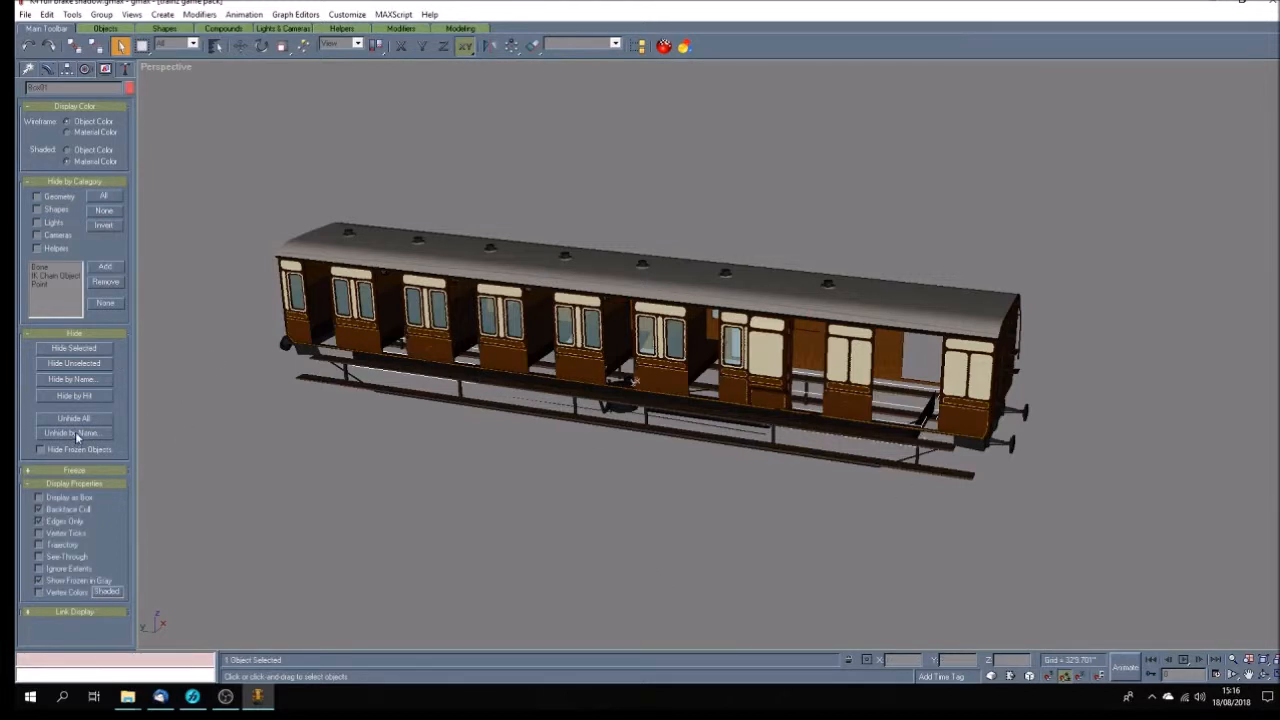
click(76, 348)
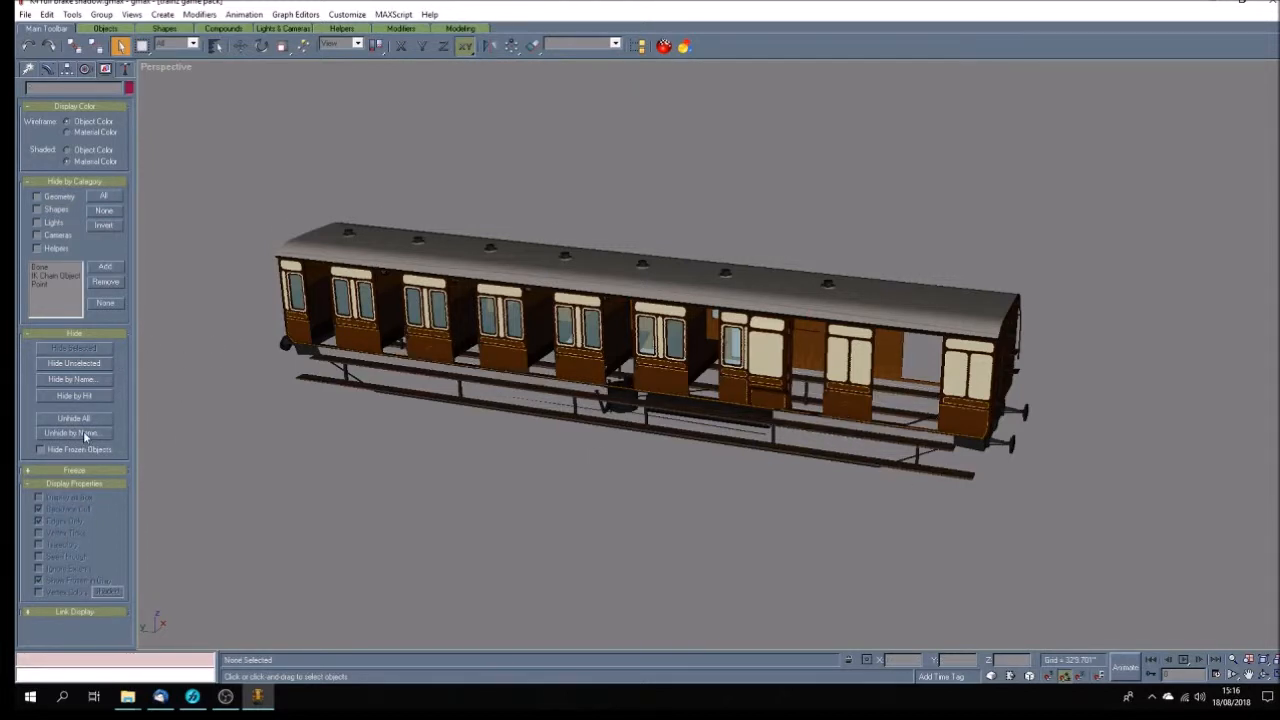
Unhide the carriage floor Box01 by name and delete it
click(84, 434)
click(545, 256)
click(703, 459)
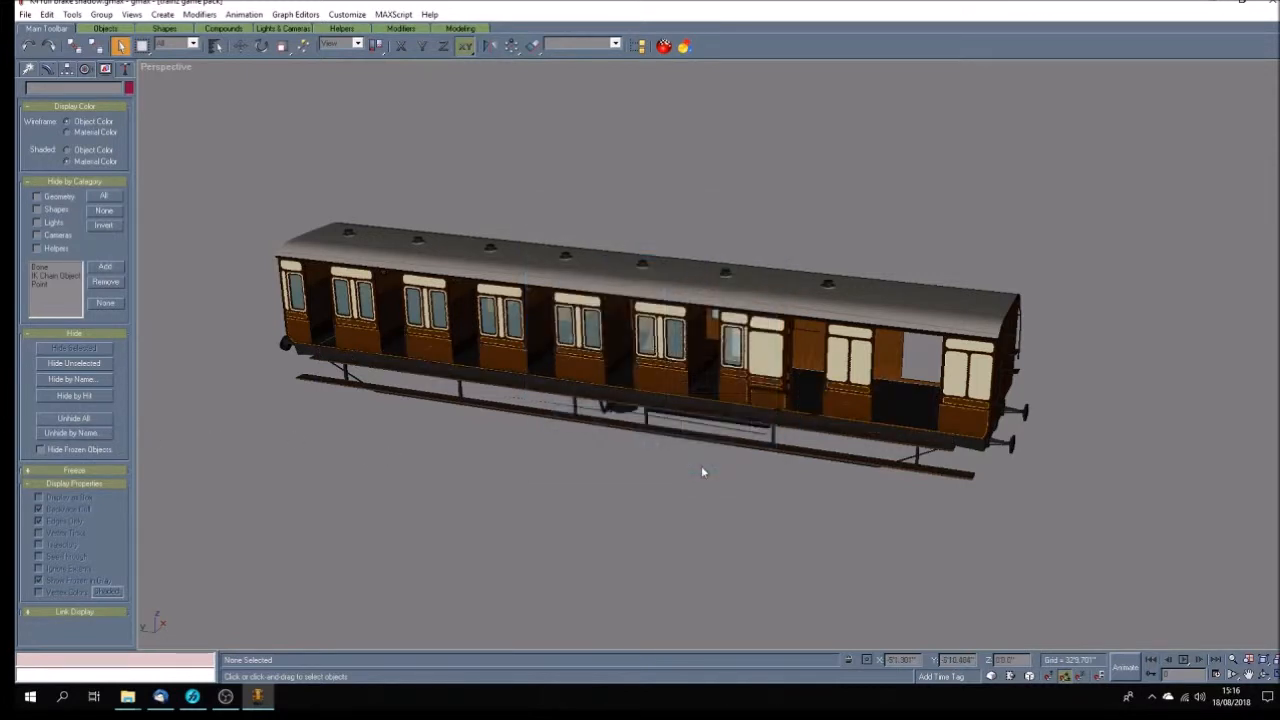
click(918, 412)
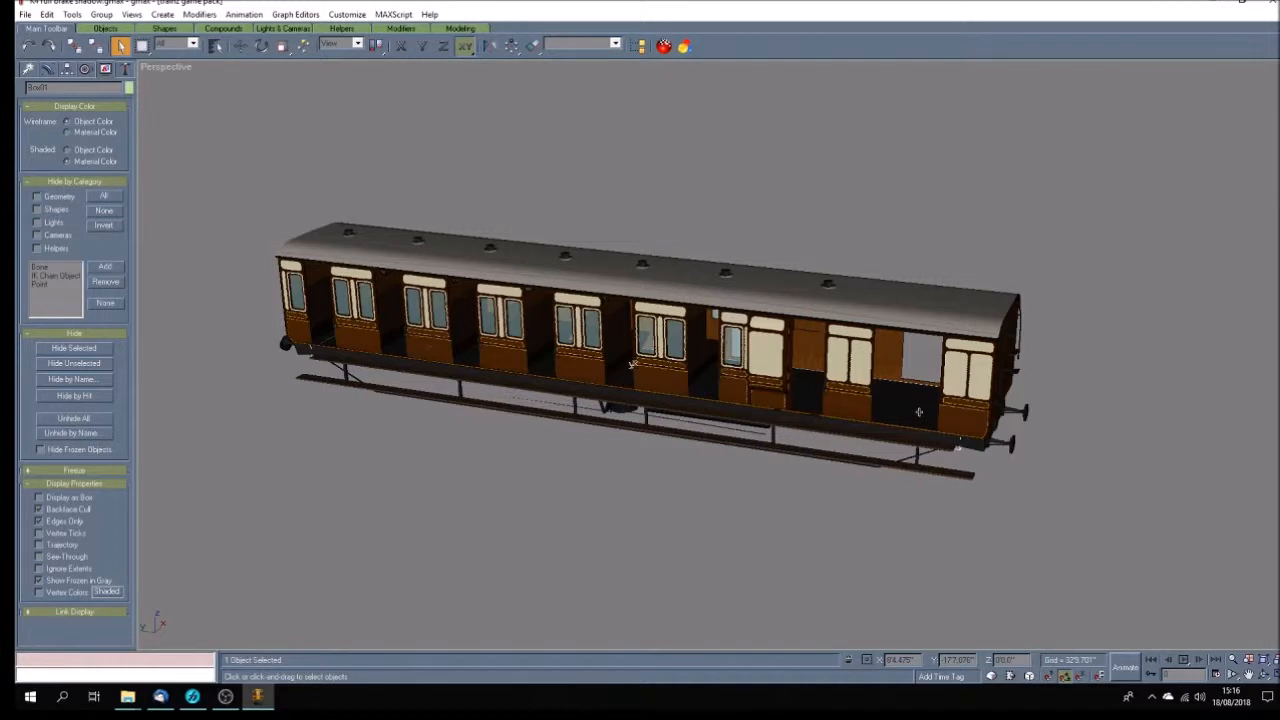
key(Delete)
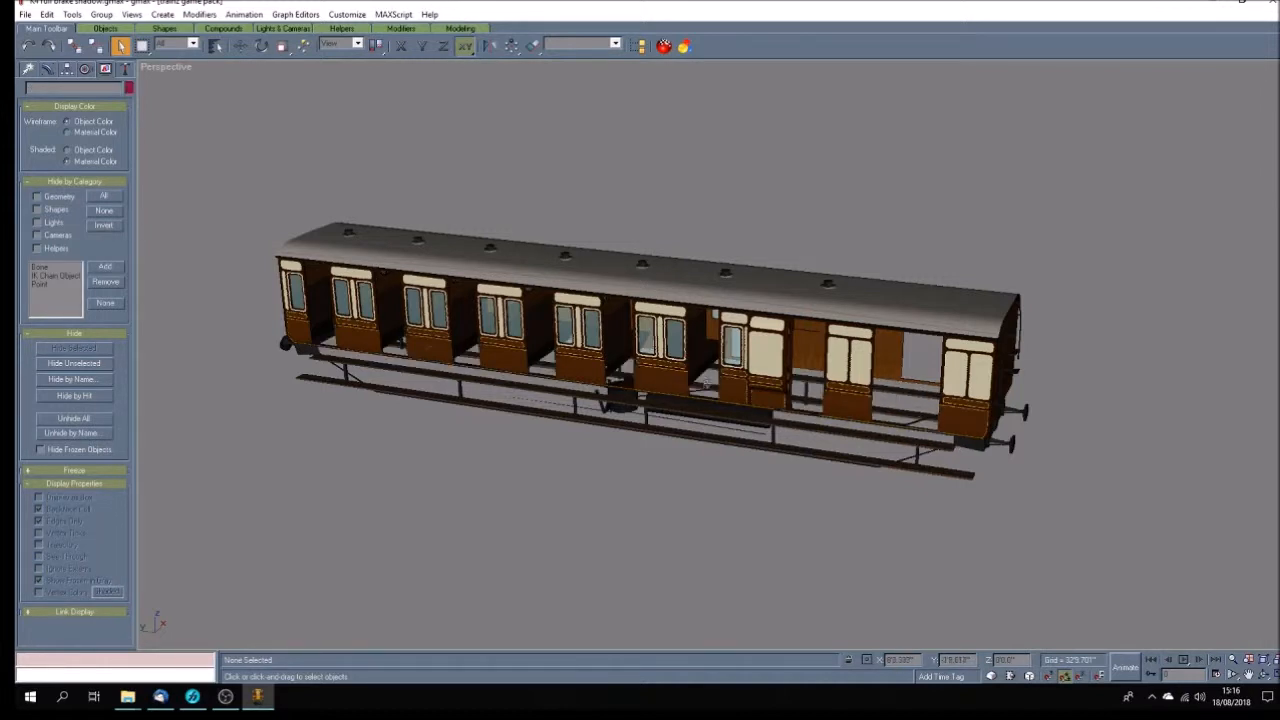
Return to the four-view layout and delete the carriage's side panels, including Rectangle155 and Rectangle157
click(1264, 674)
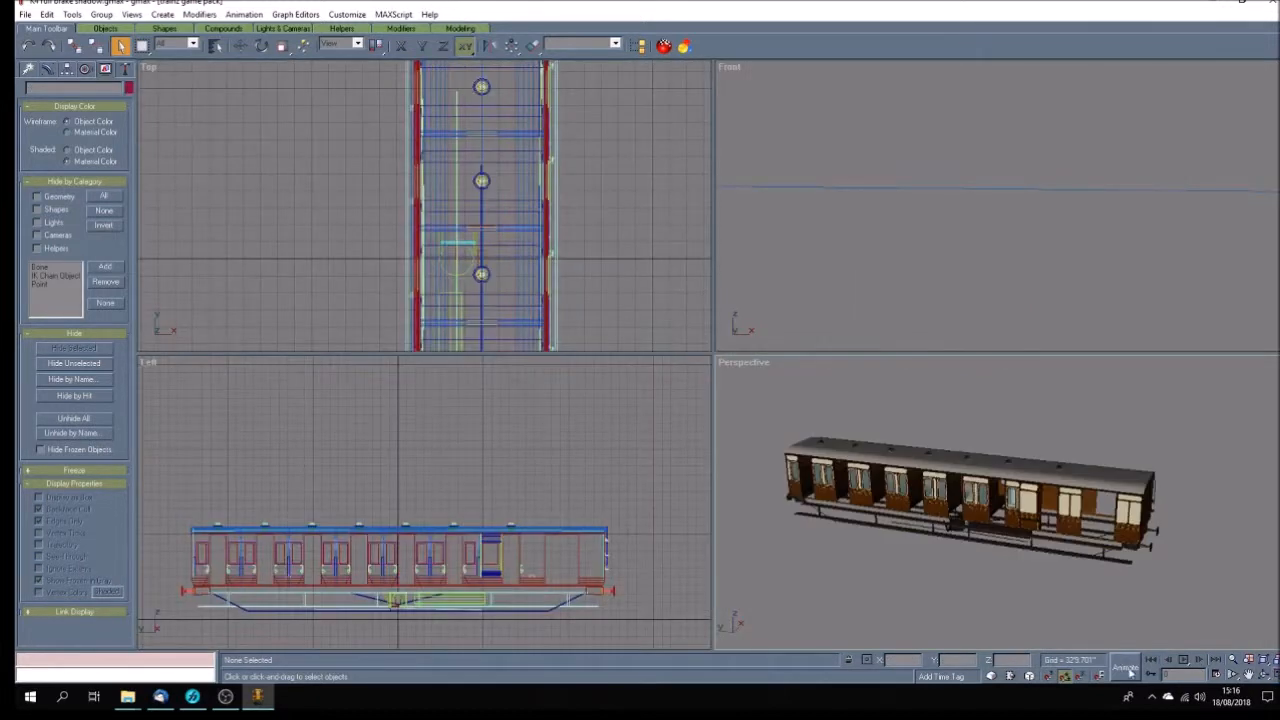
drag(174, 630, 616, 535)
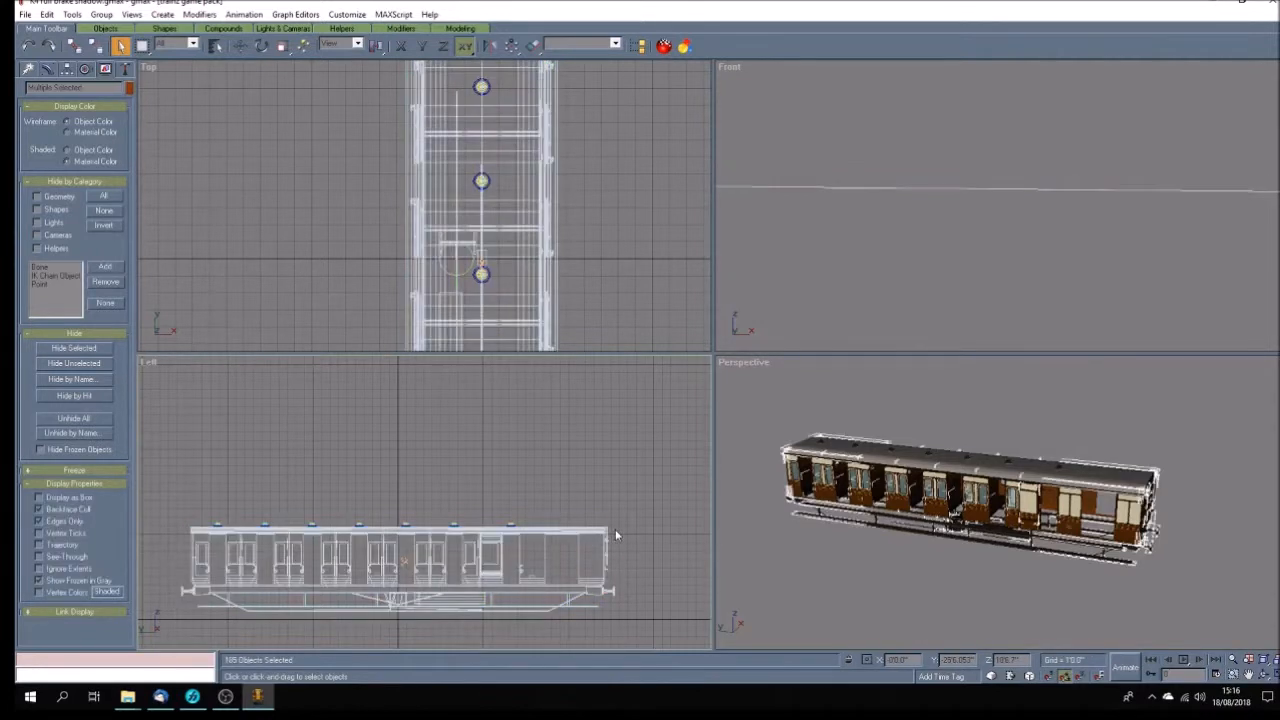
click(638, 535)
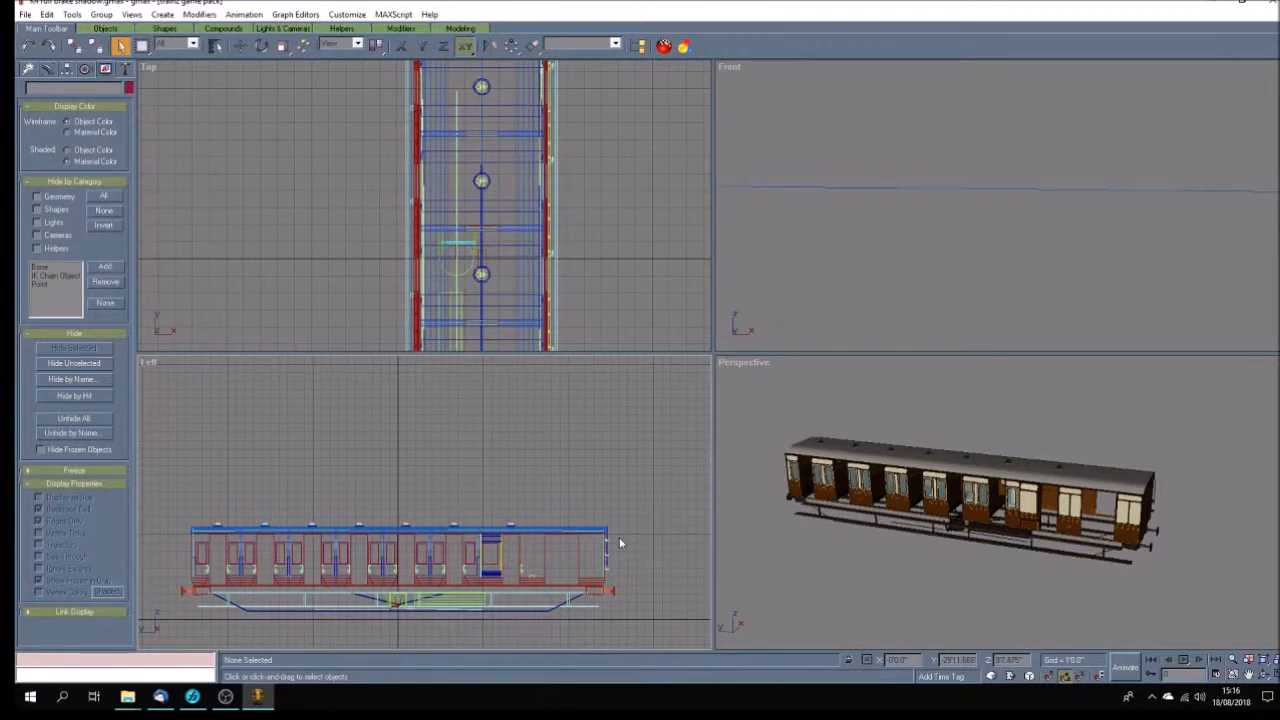
click(1248, 675)
drag(479, 579, 497, 491)
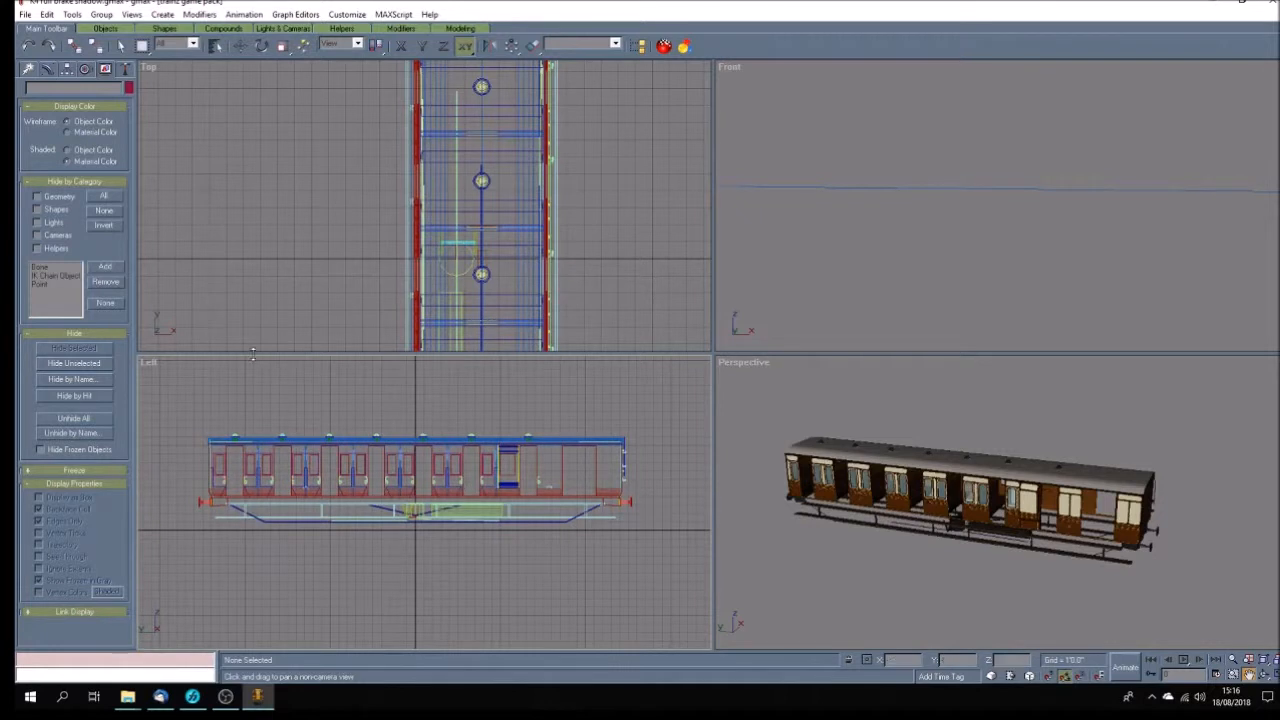
click(120, 45)
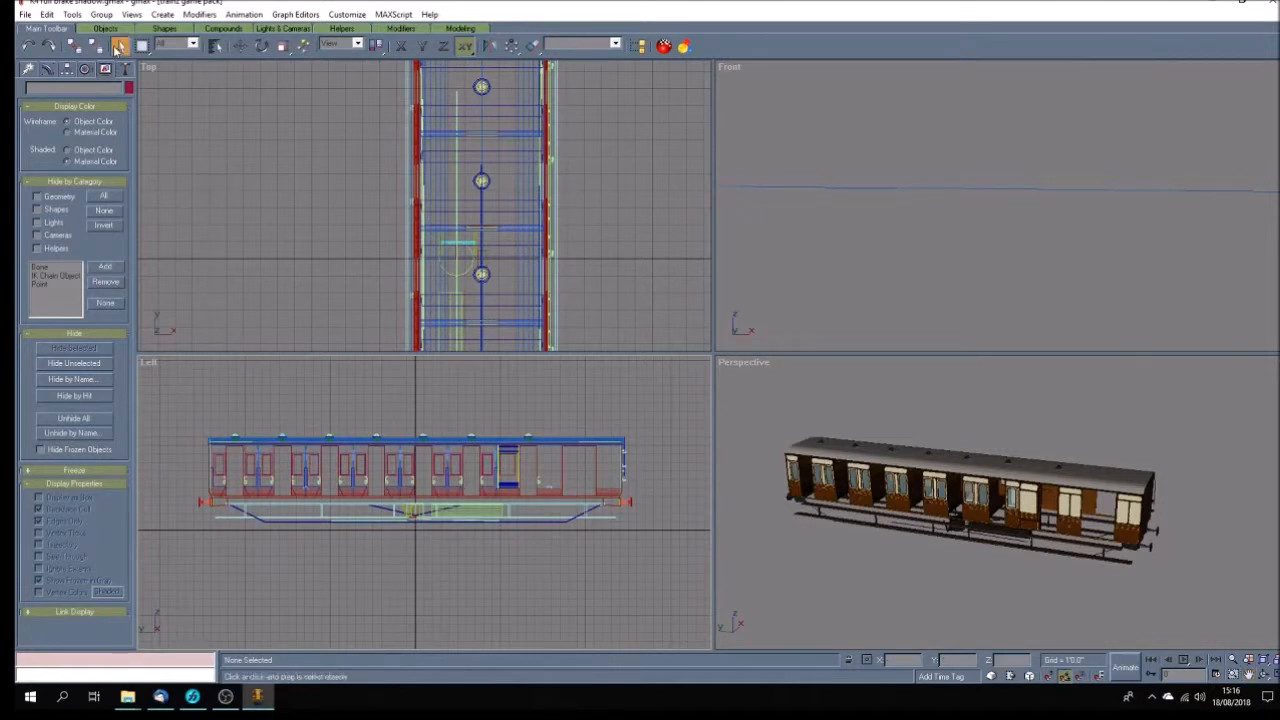
click(207, 459)
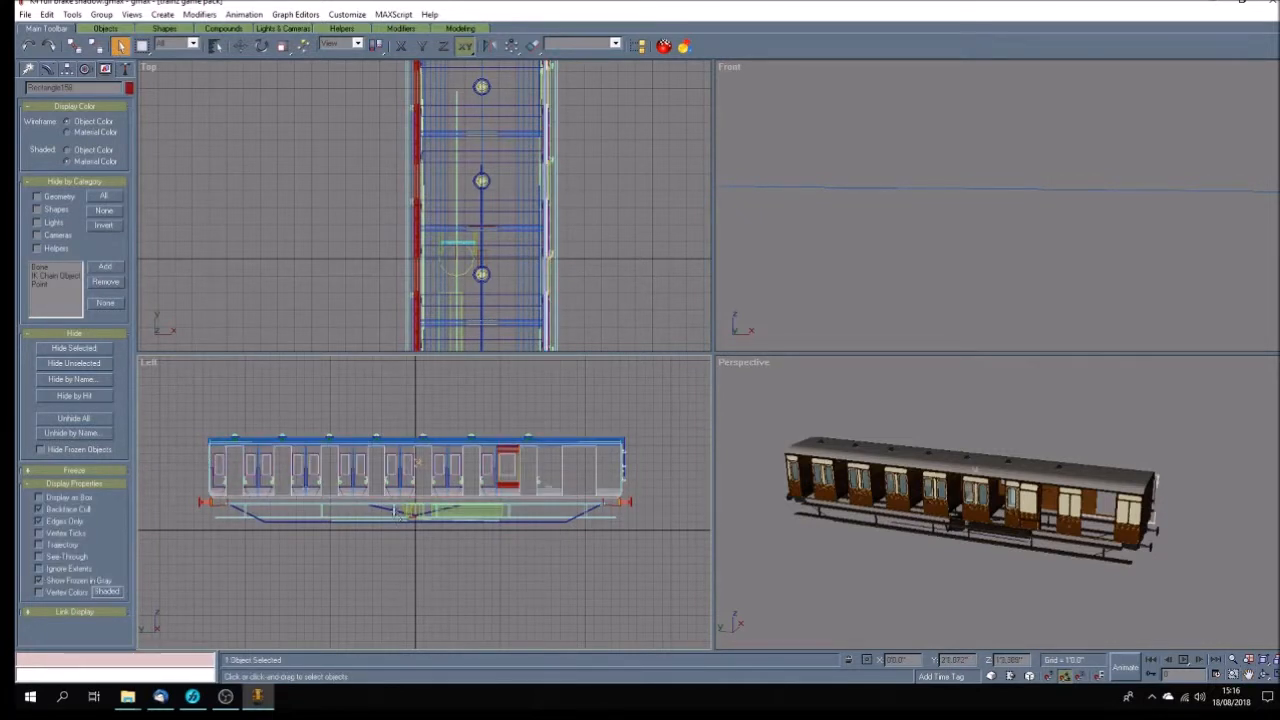
click(390, 495)
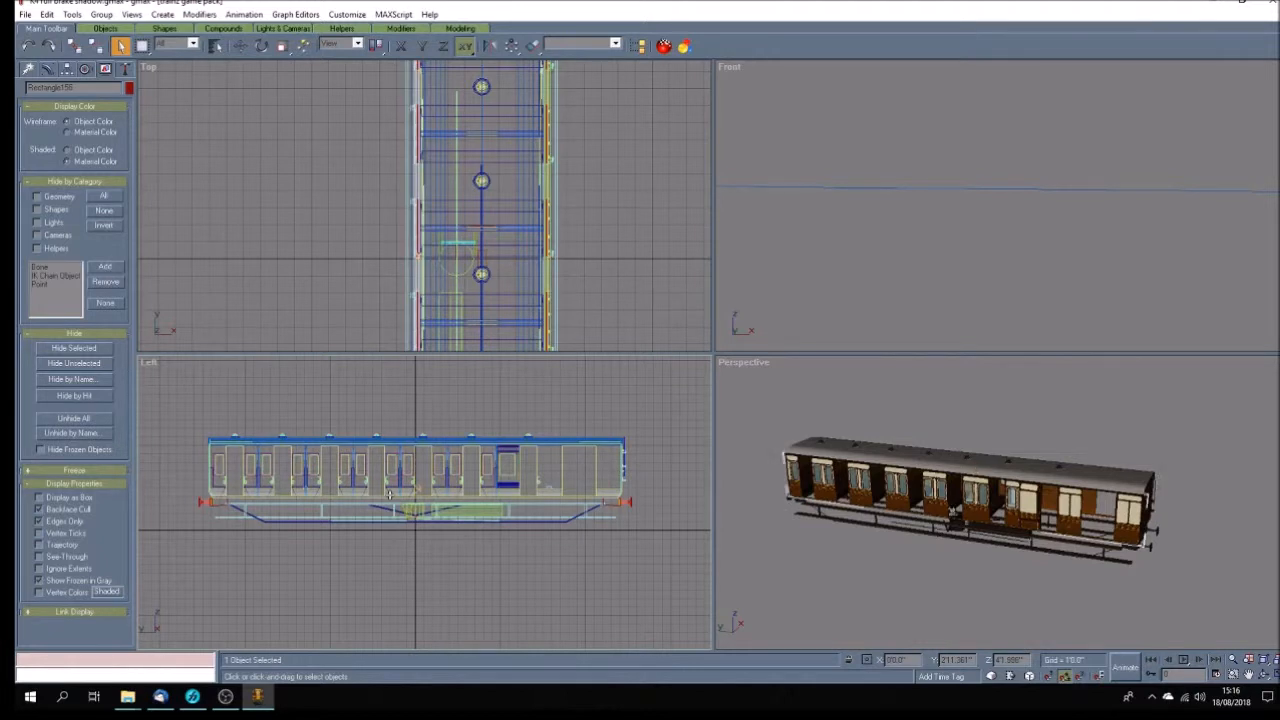
key(Delete)
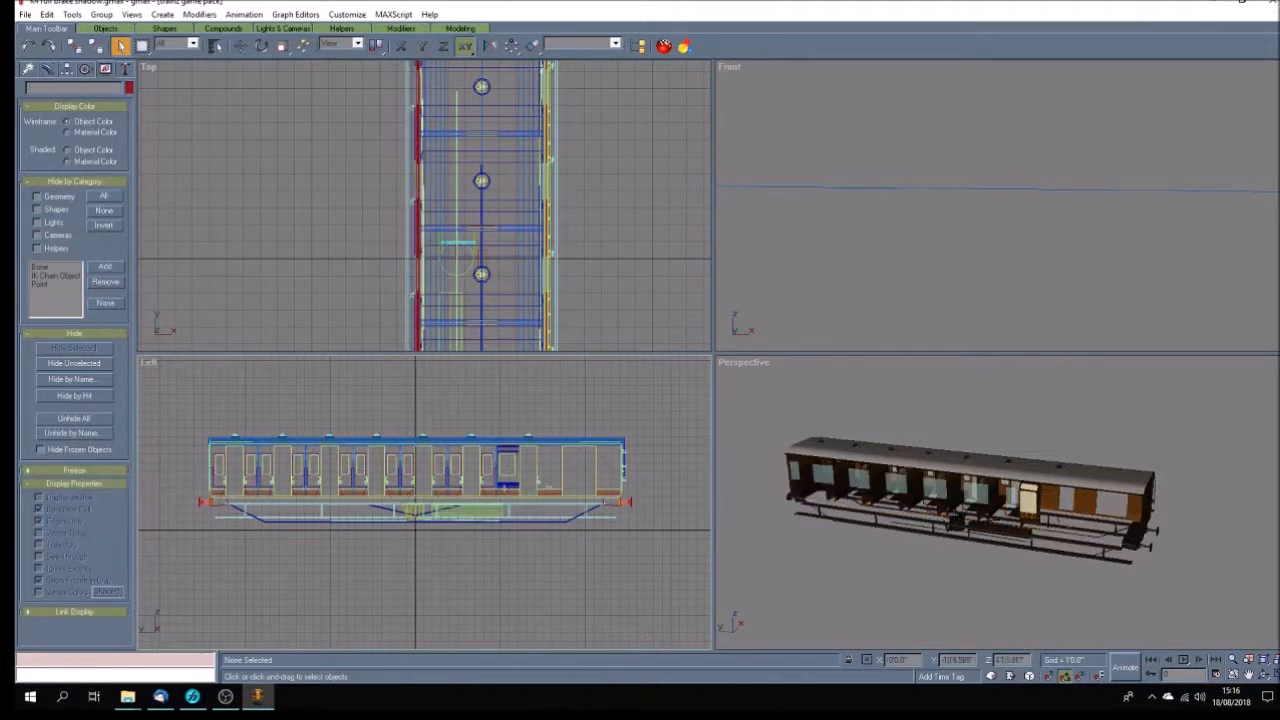
key(ctrl+z)
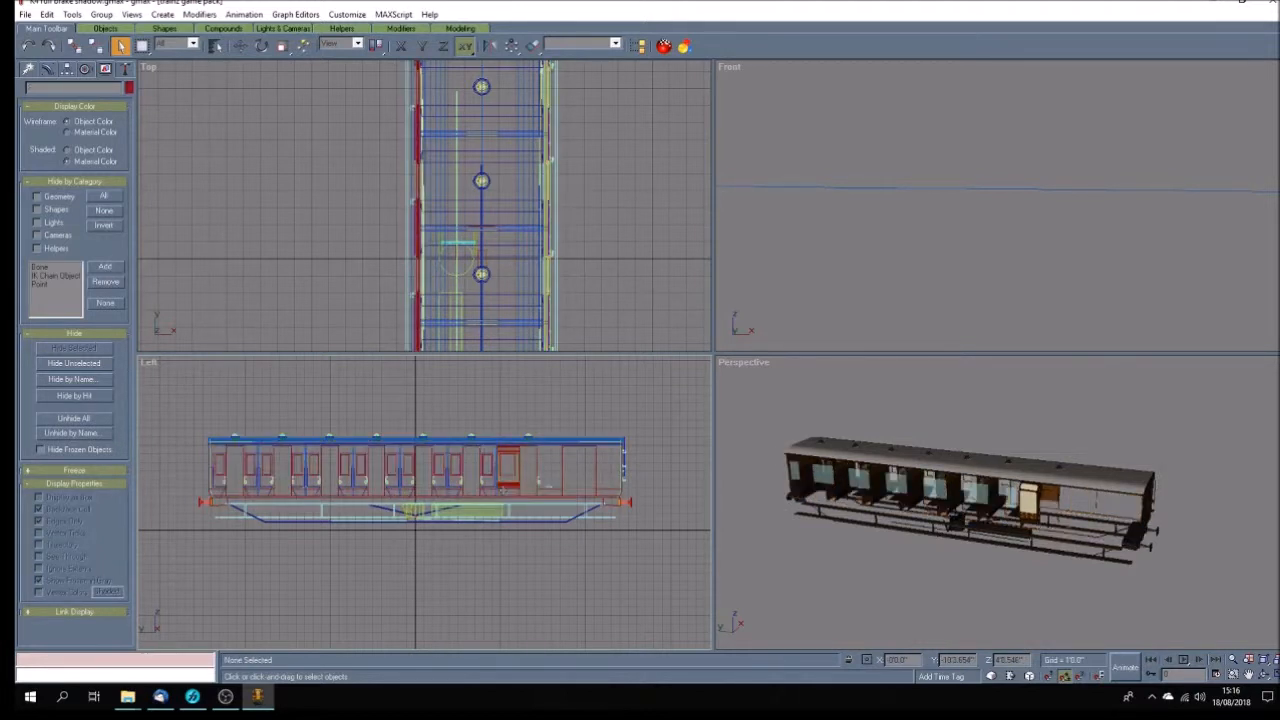
click(596, 486)
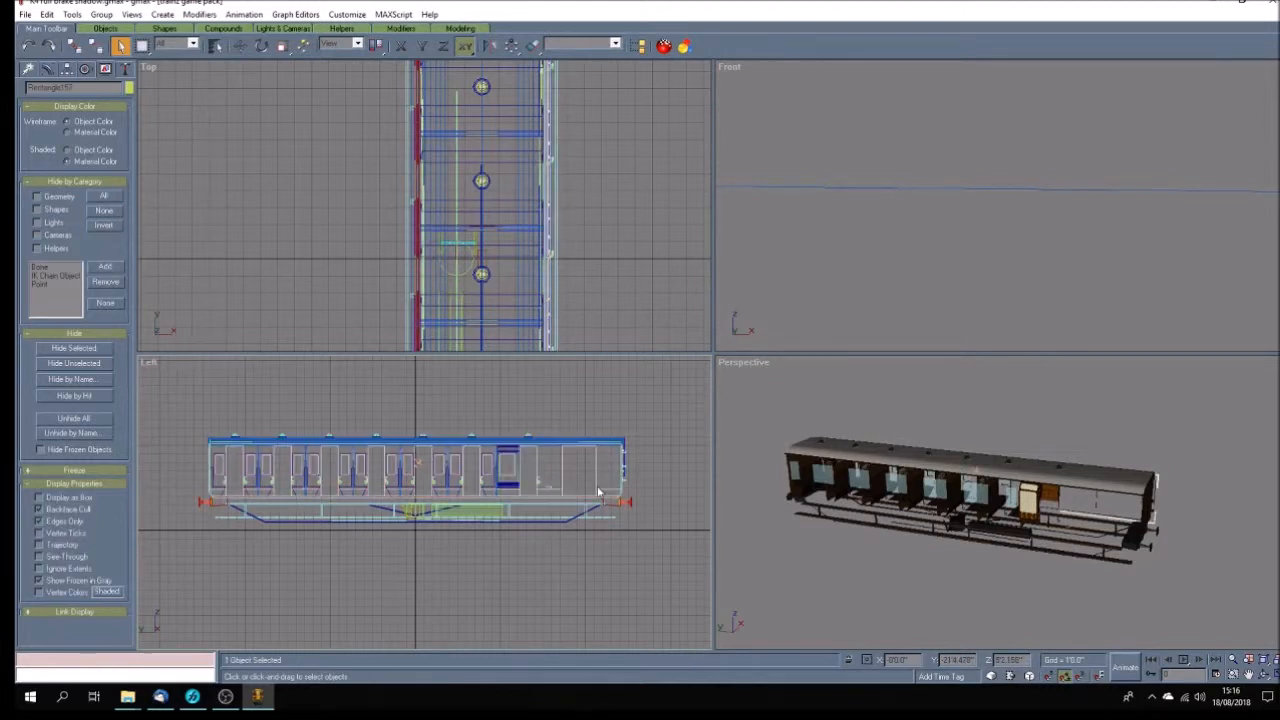
key(ctrl+d)
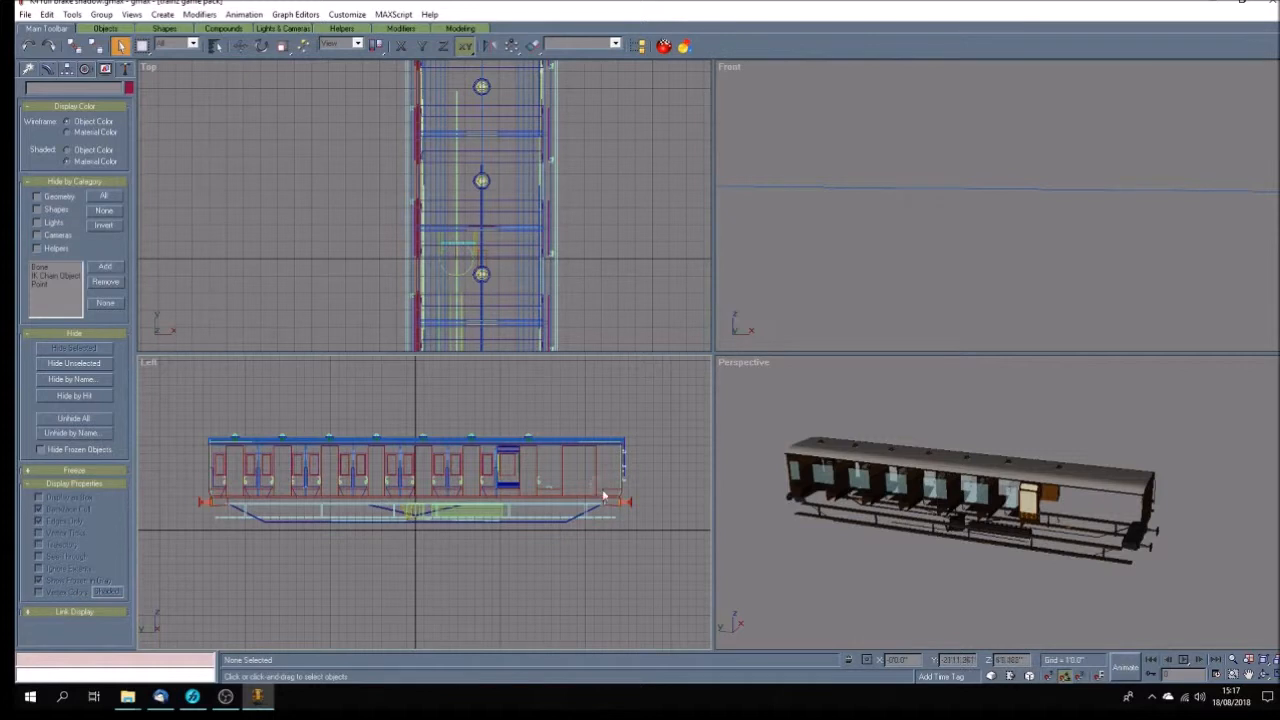
Select the two carriage ends, the roof and its ventilators, invert the selection and delete all other visible objects
click(622, 482)
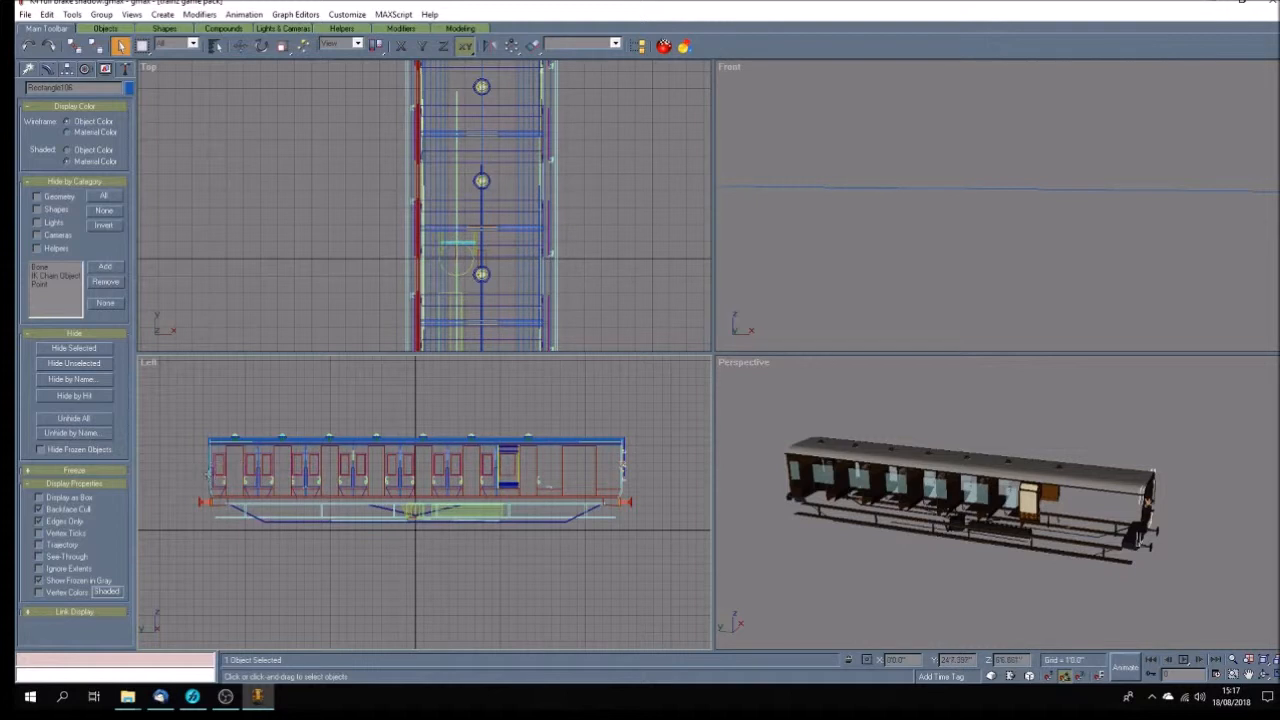
ctrl+click(210, 470)
drag(198, 400, 563, 446)
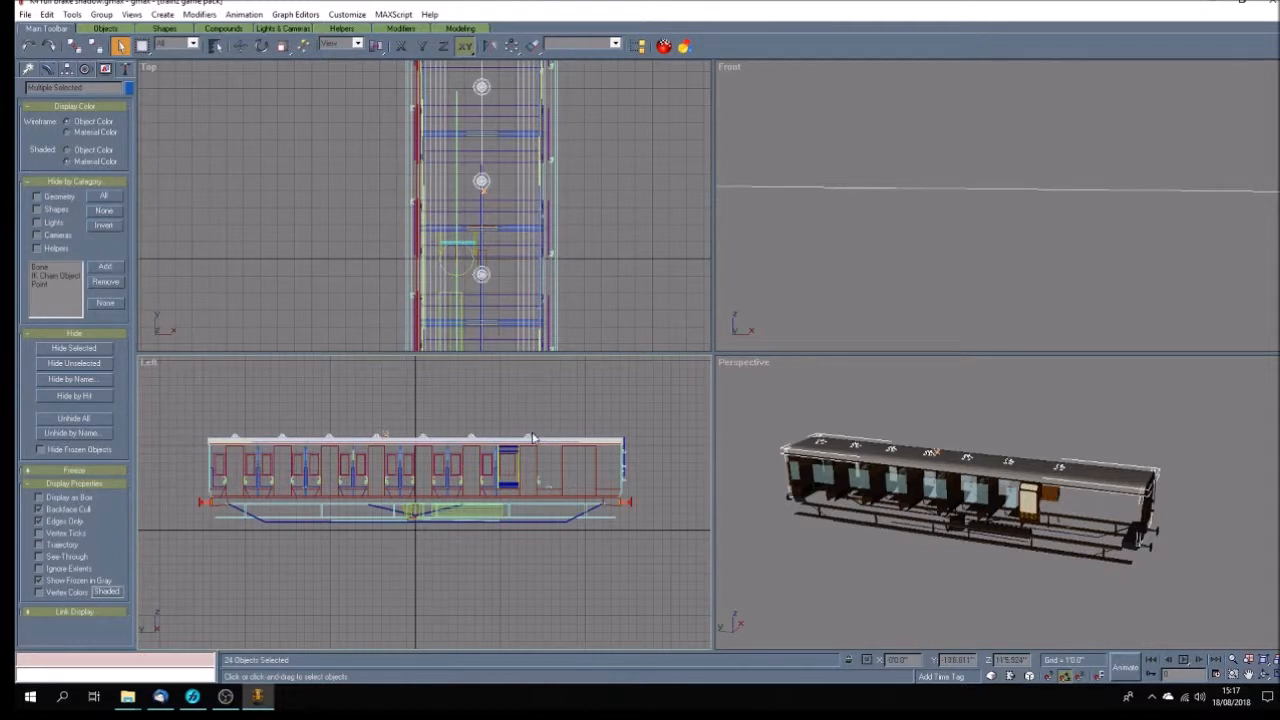
click(47, 14)
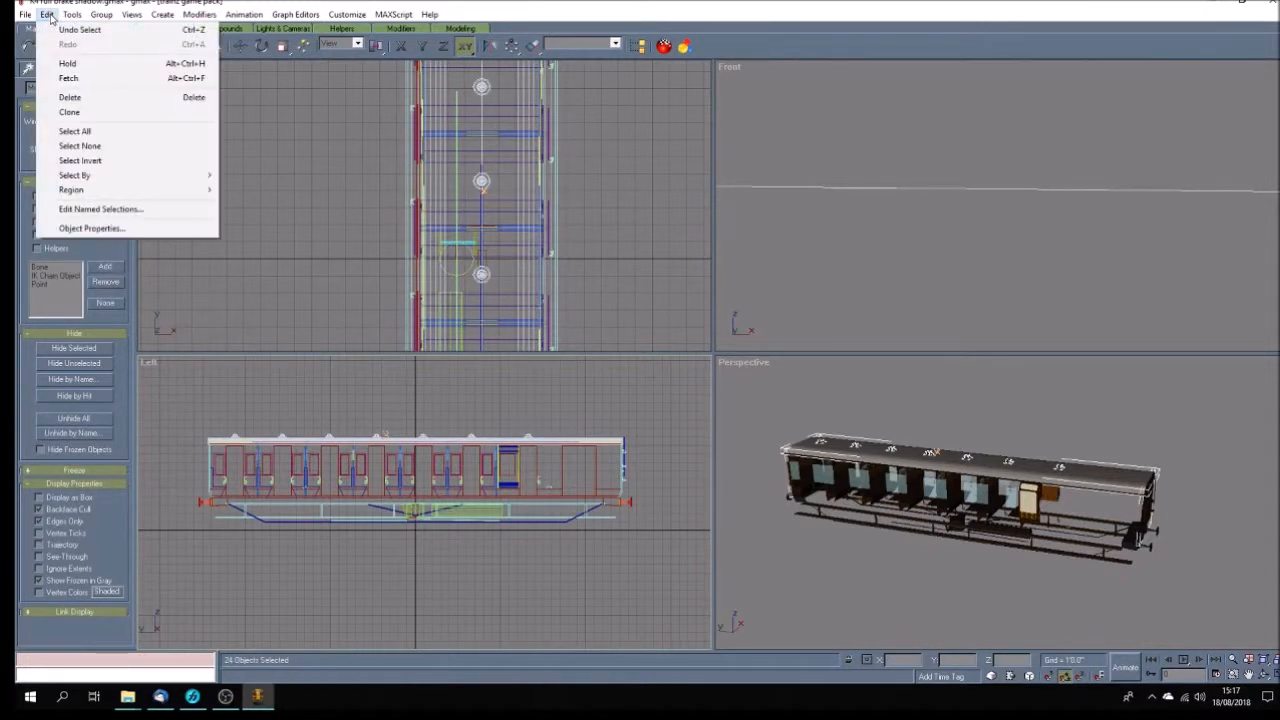
click(108, 161)
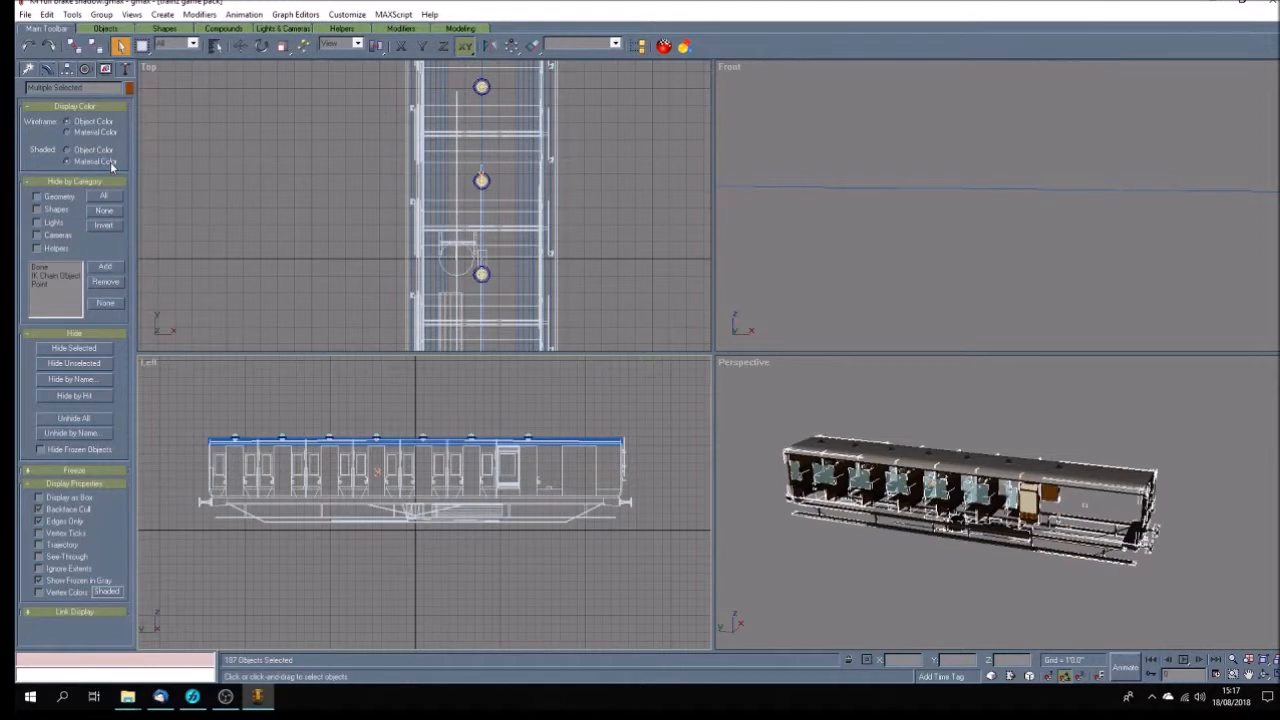
key(Delete)
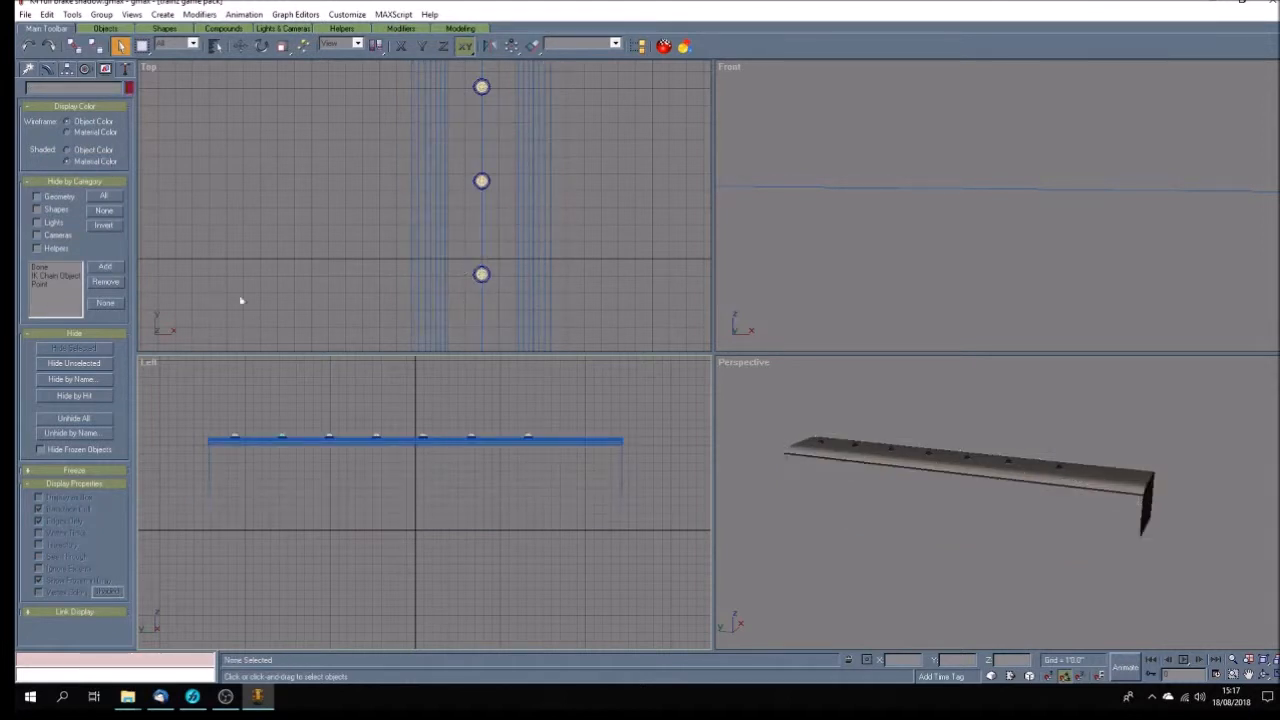
Delete the carriage roof and unhide all hidden objects alongside the ventilators and end panels
click(352, 437)
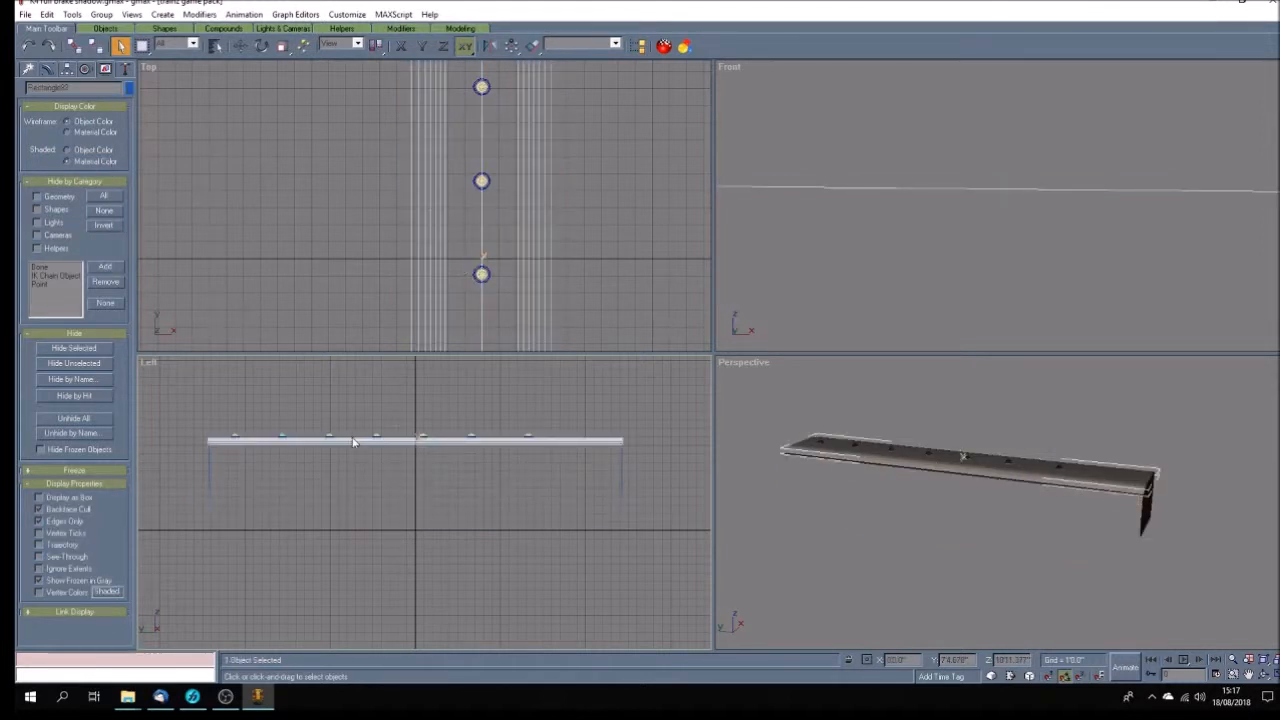
key(Delete)
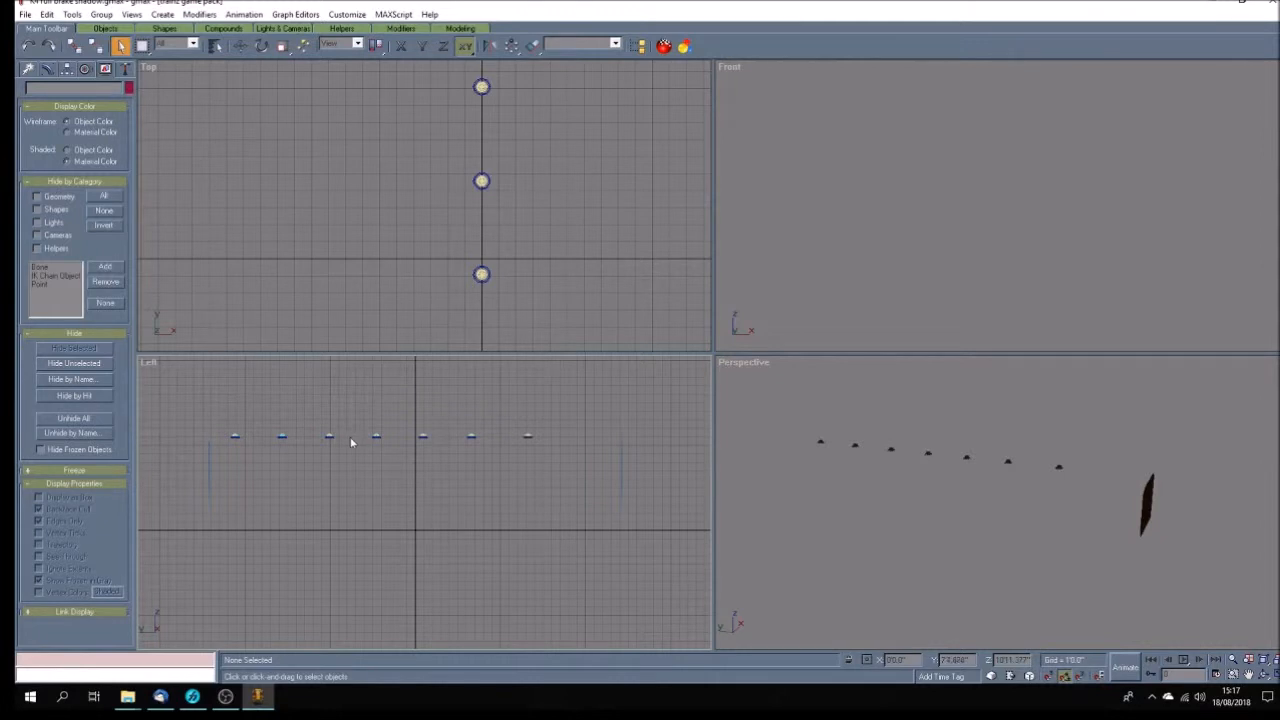
drag(209, 409, 577, 453)
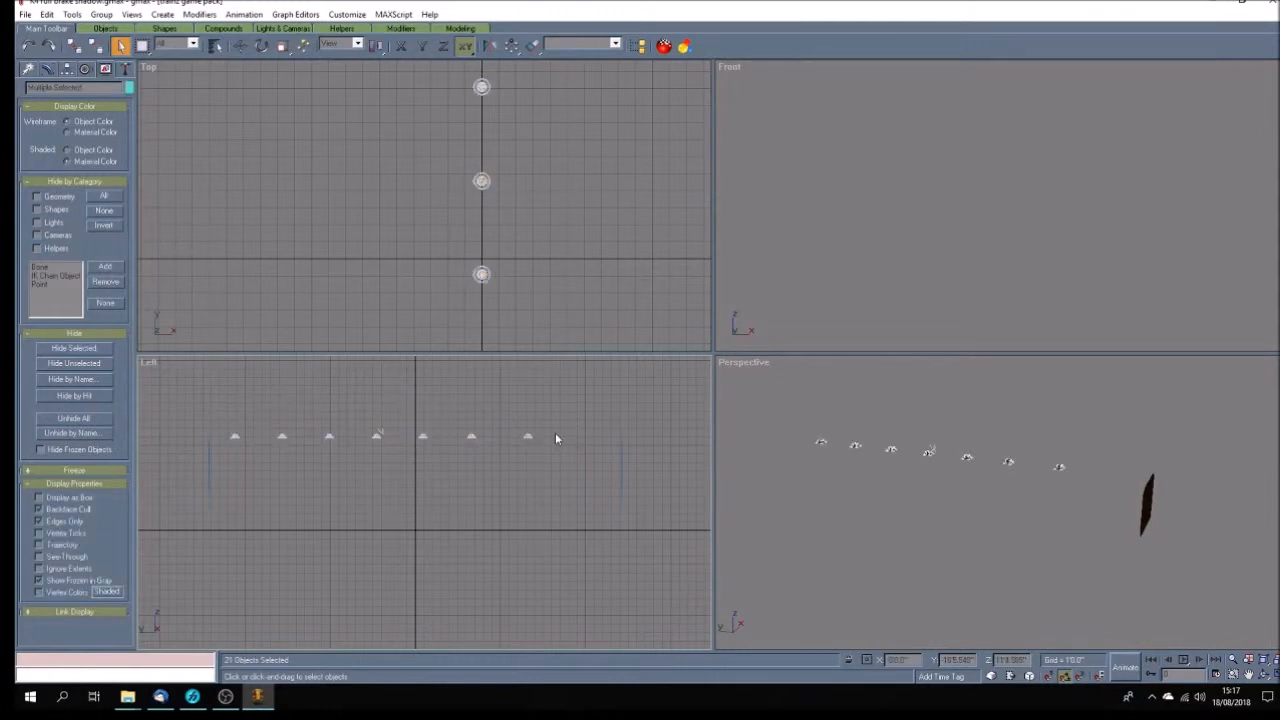
click(516, 417)
click(620, 472)
click(1264, 676)
drag(1007, 540, 1090, 520)
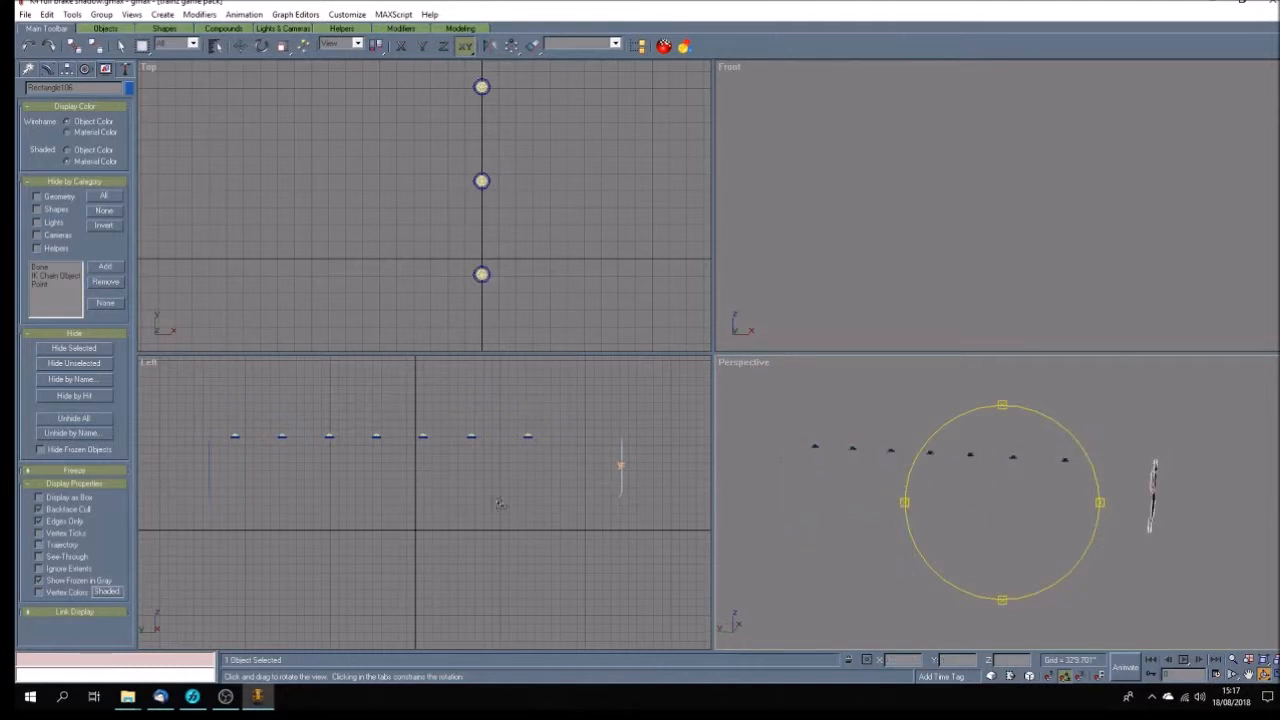
click(89, 422)
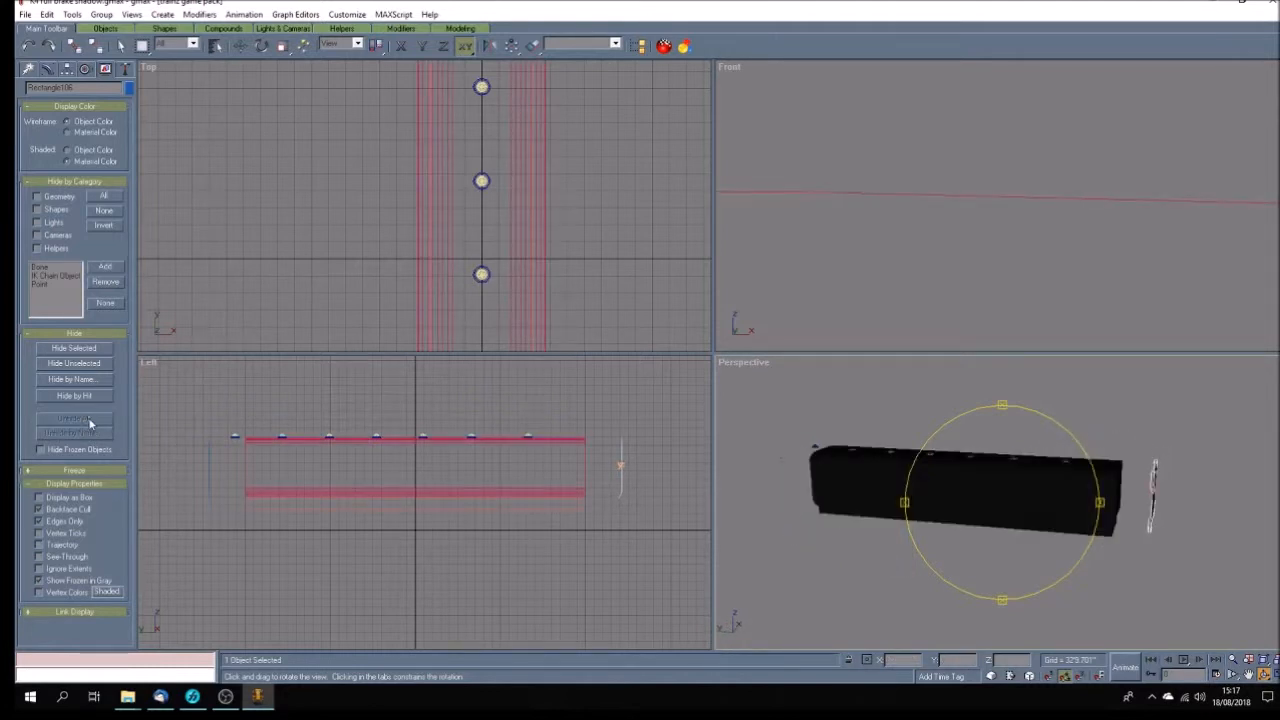
Save the scene in the carriages folder as D3 brake 3rd shadow.gmax
click(25, 14)
click(44, 96)
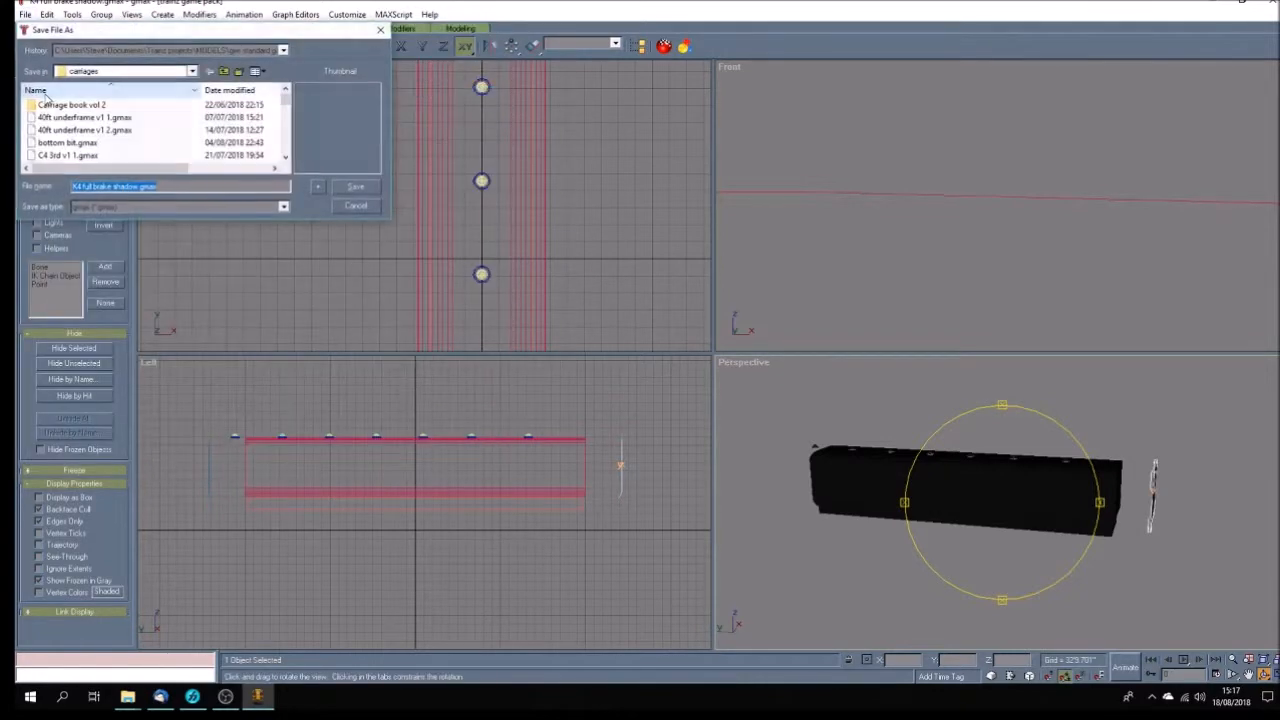
drag(288, 100, 289, 119)
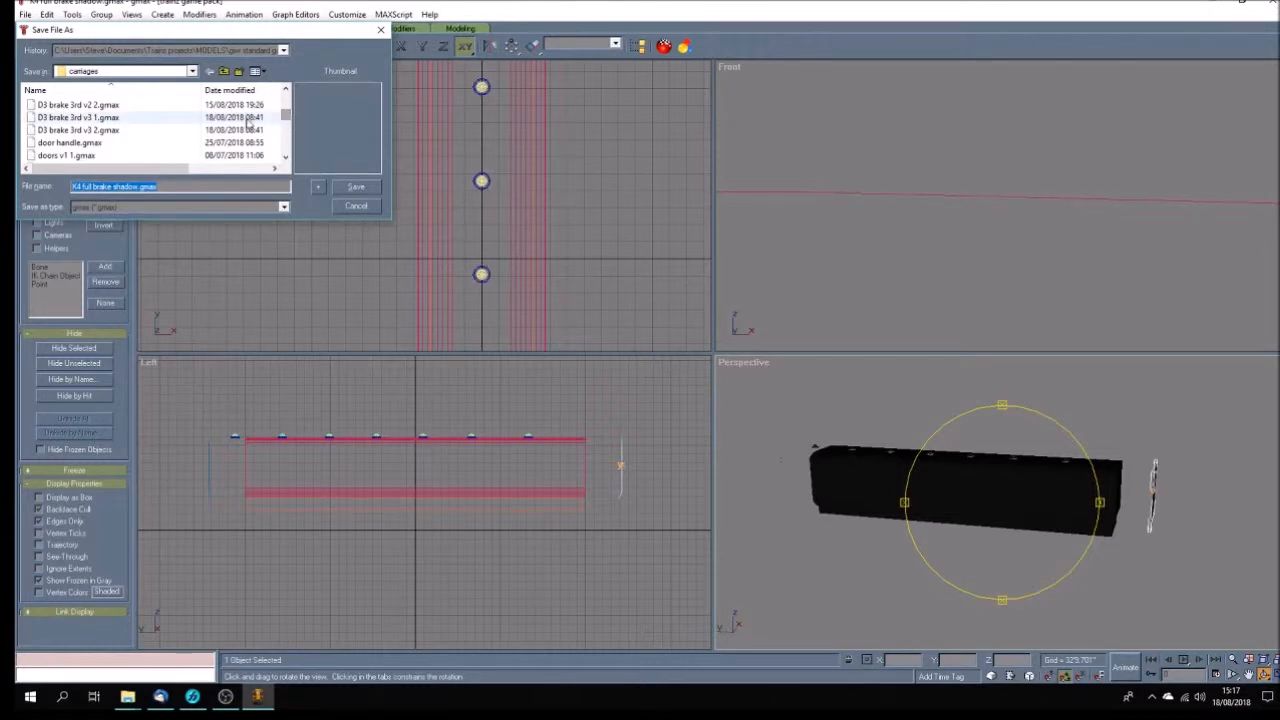
click(110, 131)
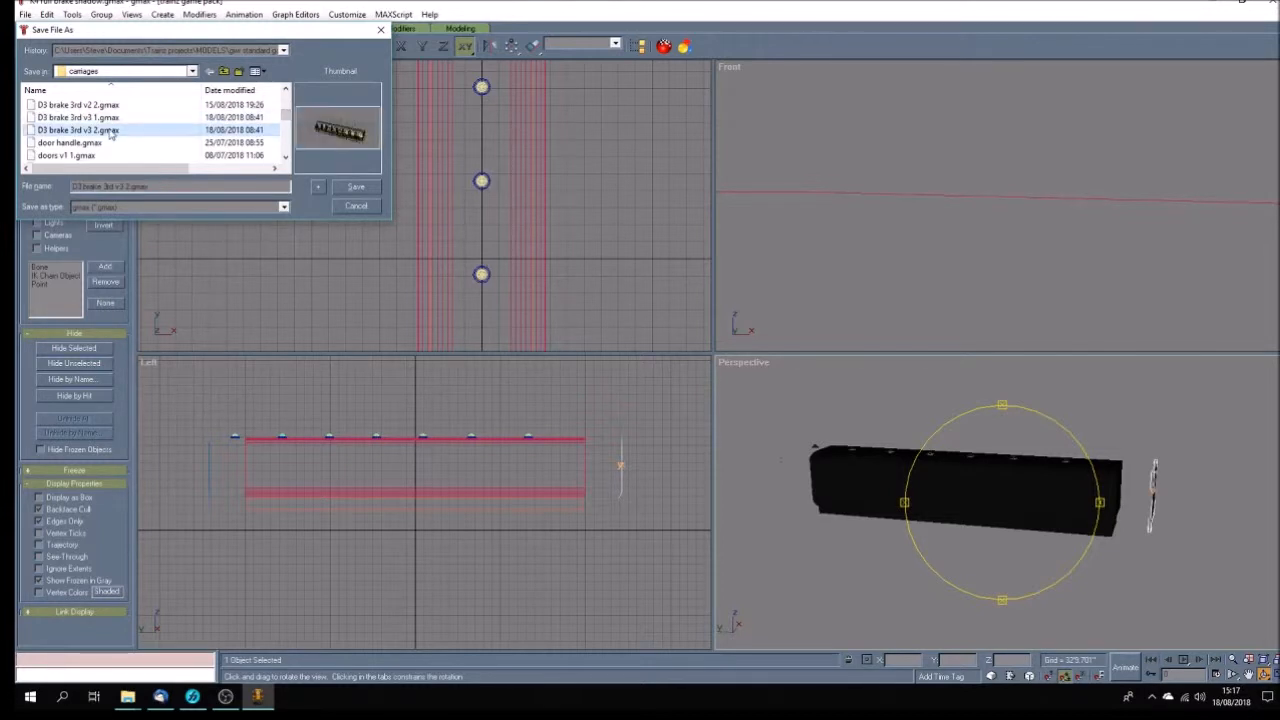
double_click(118, 187)
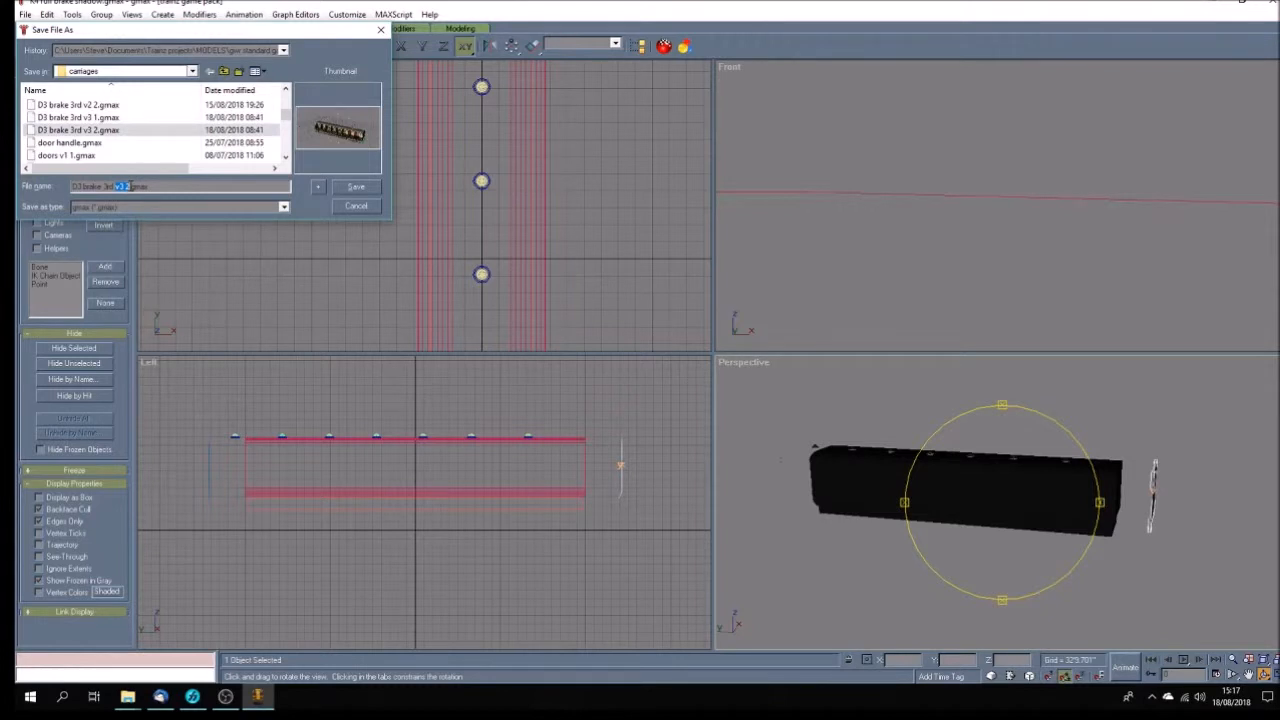
text(shadow)
key(Return)
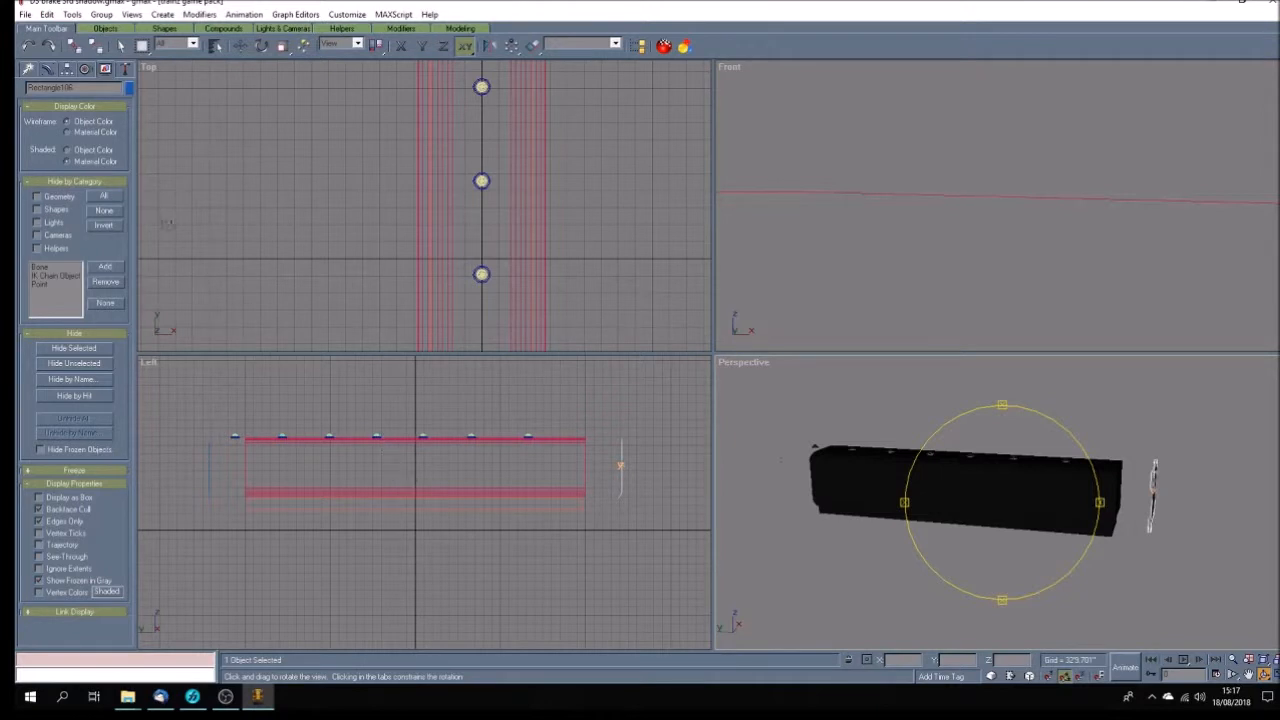
Select the main body of the shadow mesh and enlarge the Left view to fill the workspace
click(121, 47)
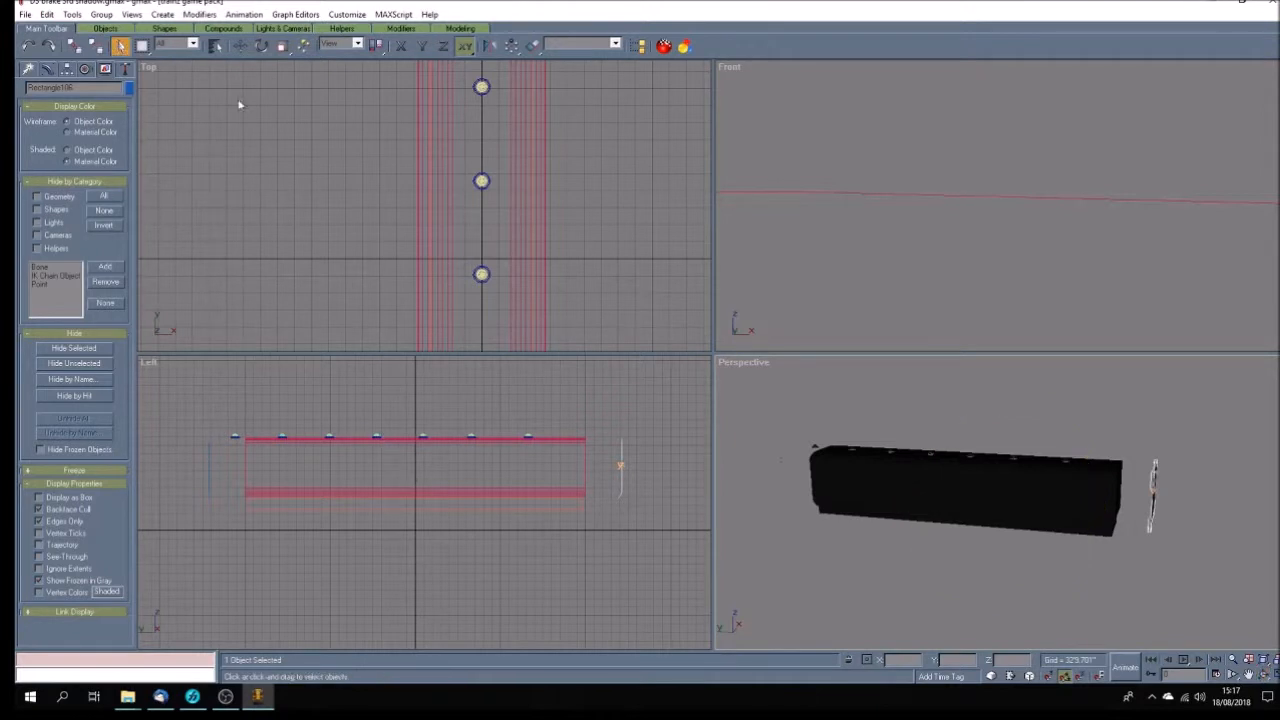
click(609, 496)
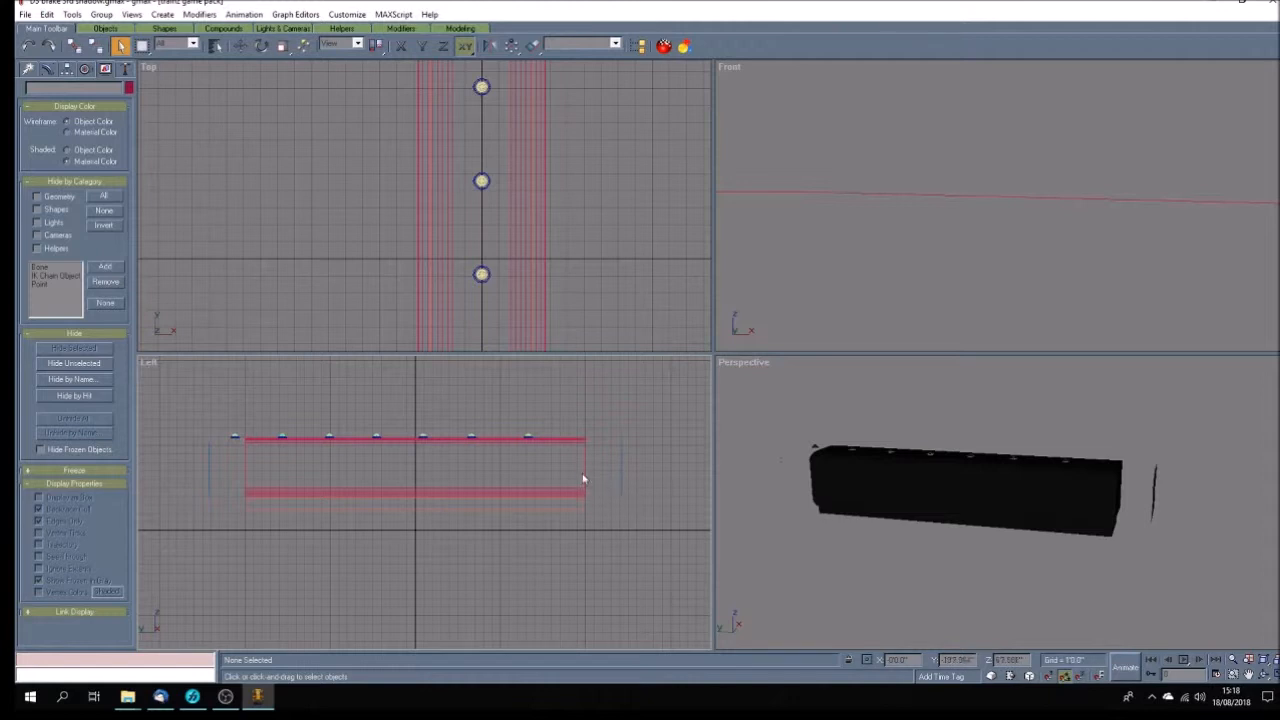
click(576, 439)
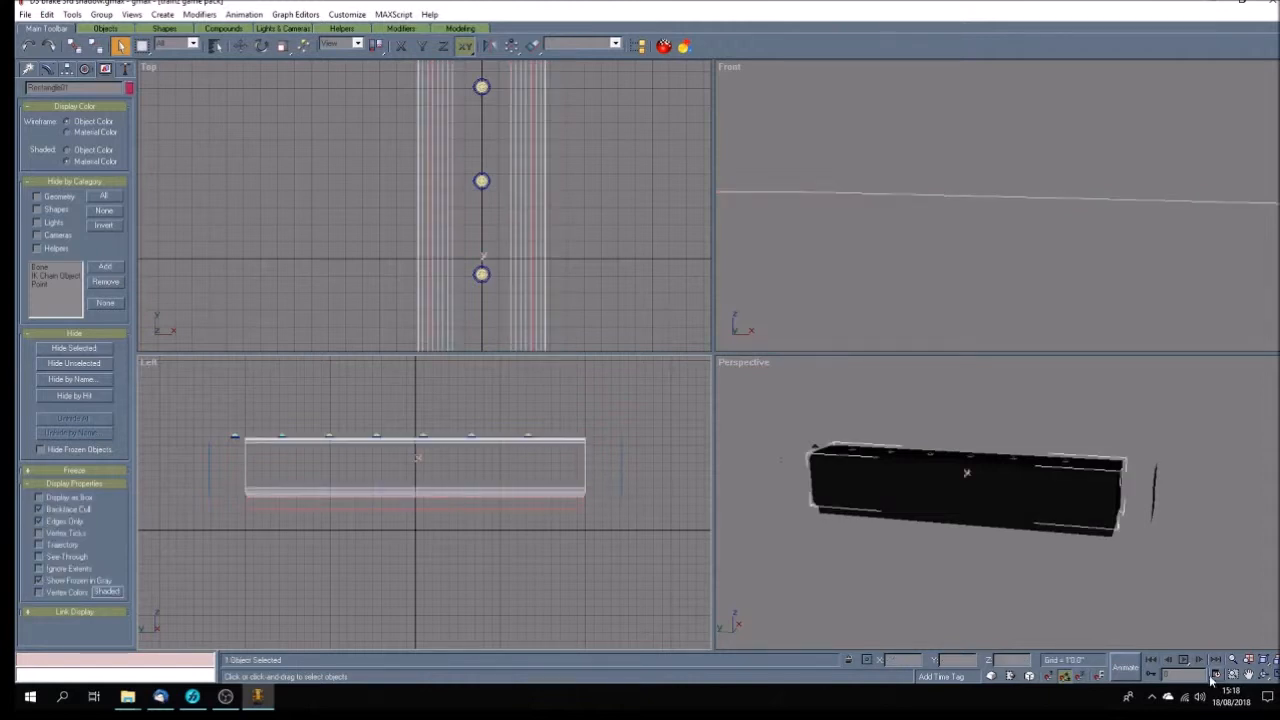
click(1268, 675)
click(1248, 675)
drag(1015, 352, 790, 401)
scroll(790, 400, up, 2)
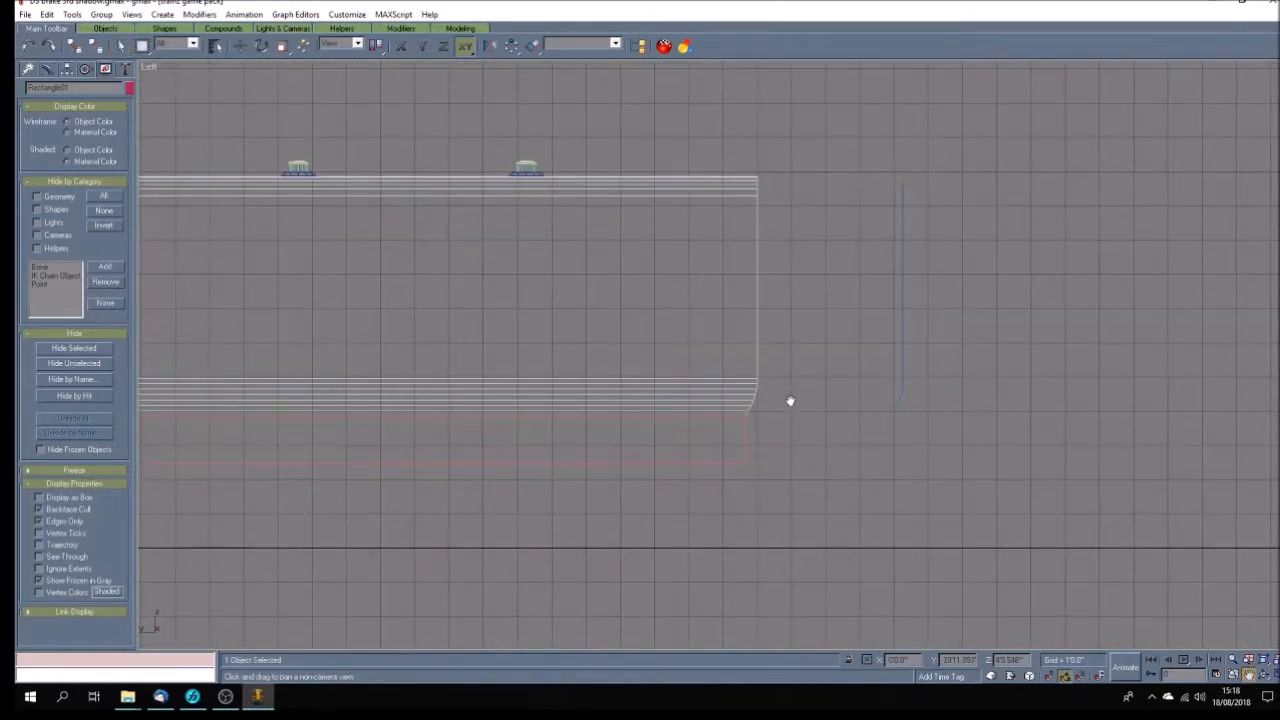
scroll(790, 400, down, 5)
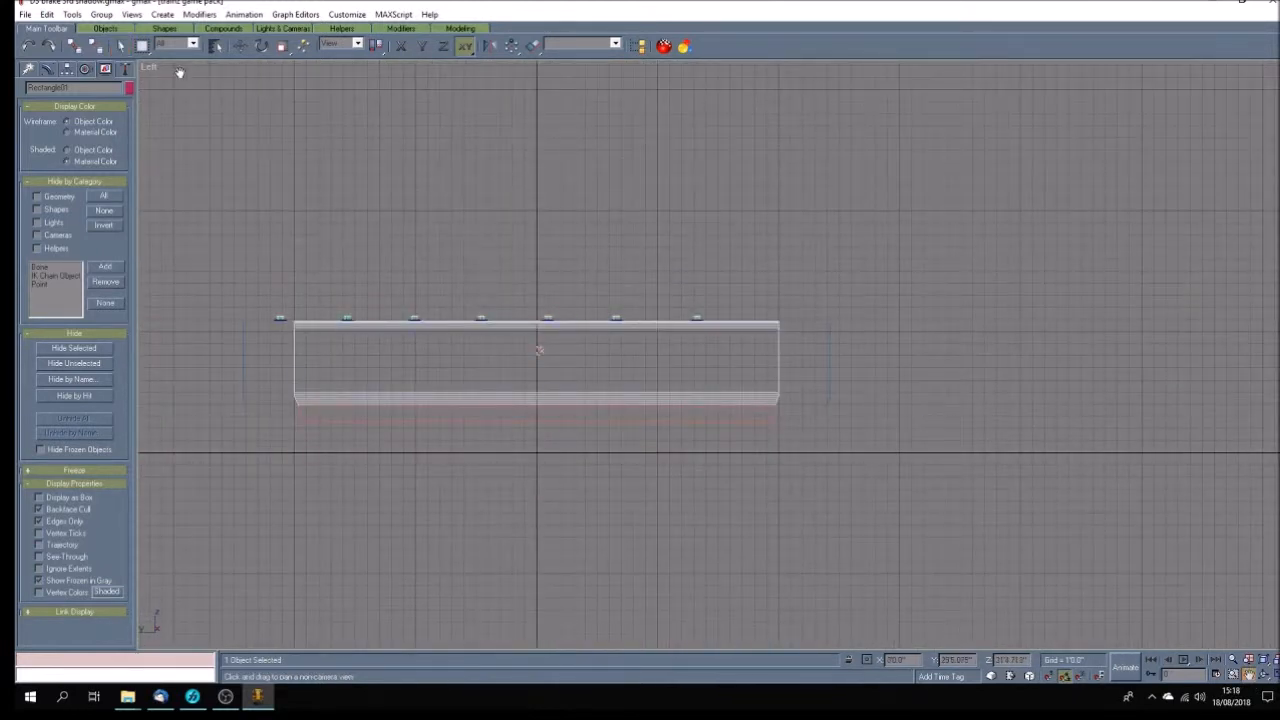
Move the vertices at the shadow body's right end outward until they line up with the carriage's end panel
click(240, 46)
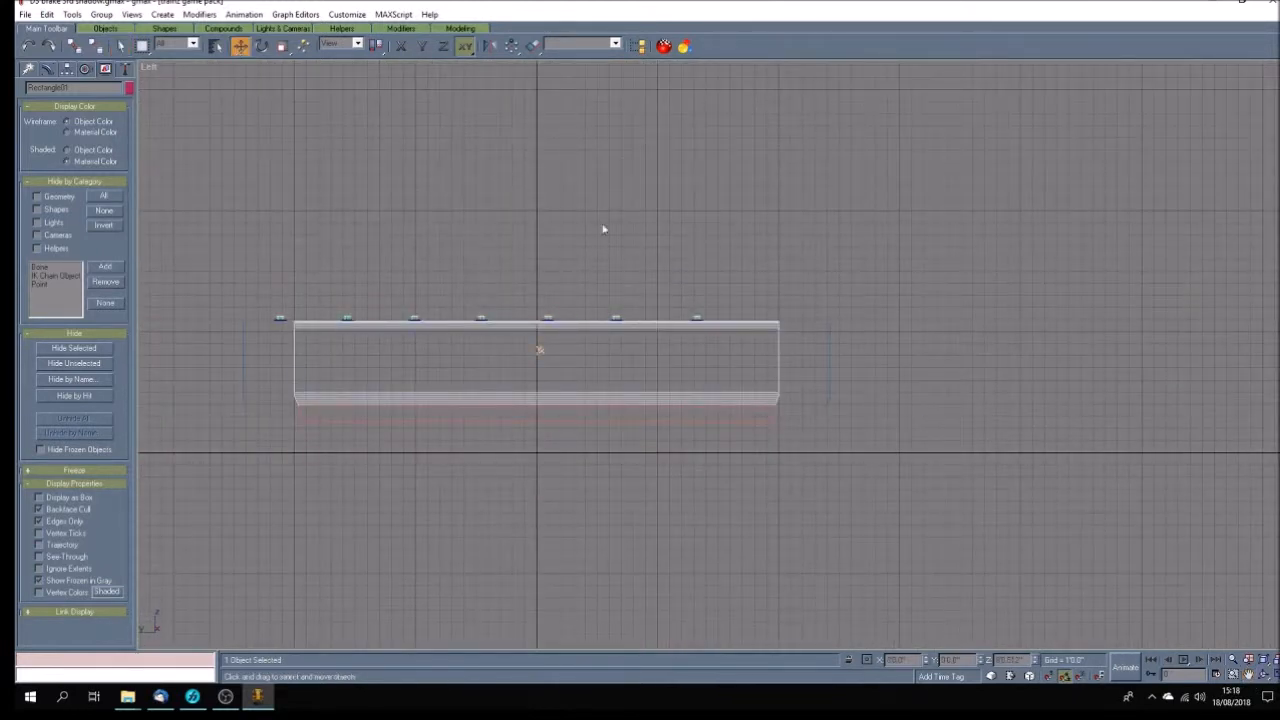
click(47, 68)
click(34, 204)
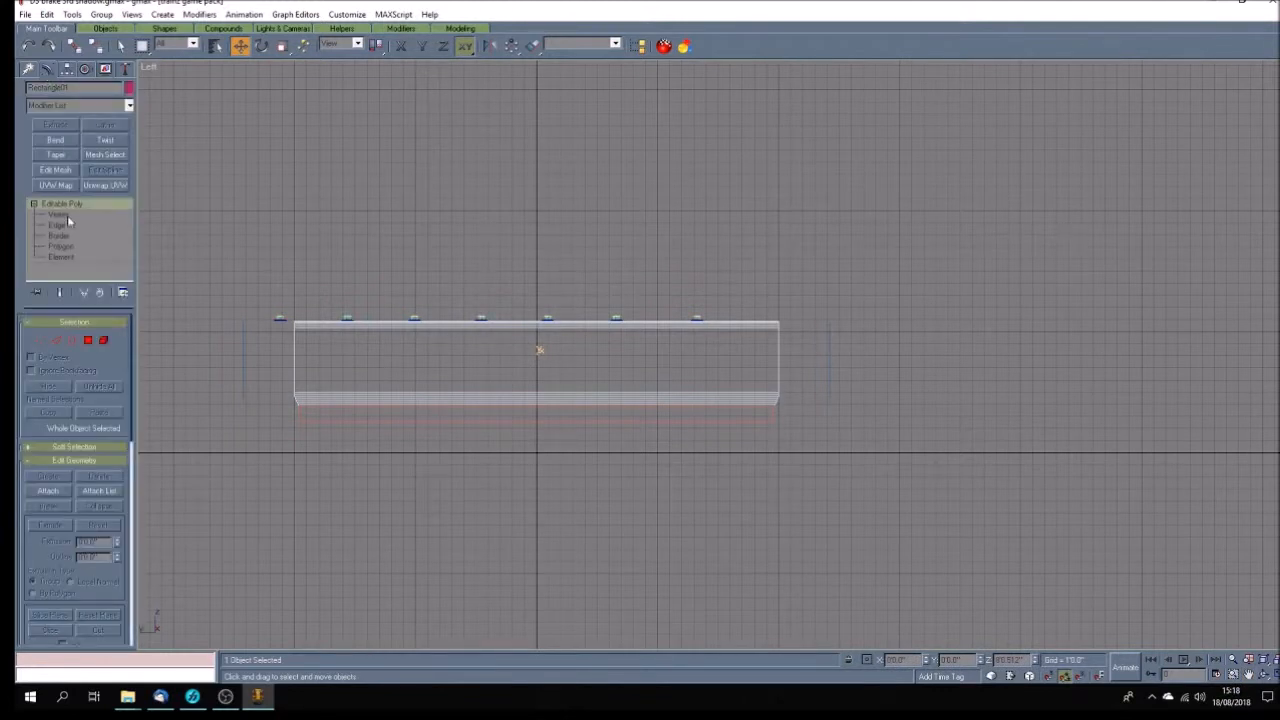
click(58, 214)
drag(766, 296, 794, 432)
drag(779, 355, 830, 362)
scroll(835, 358, up, 6)
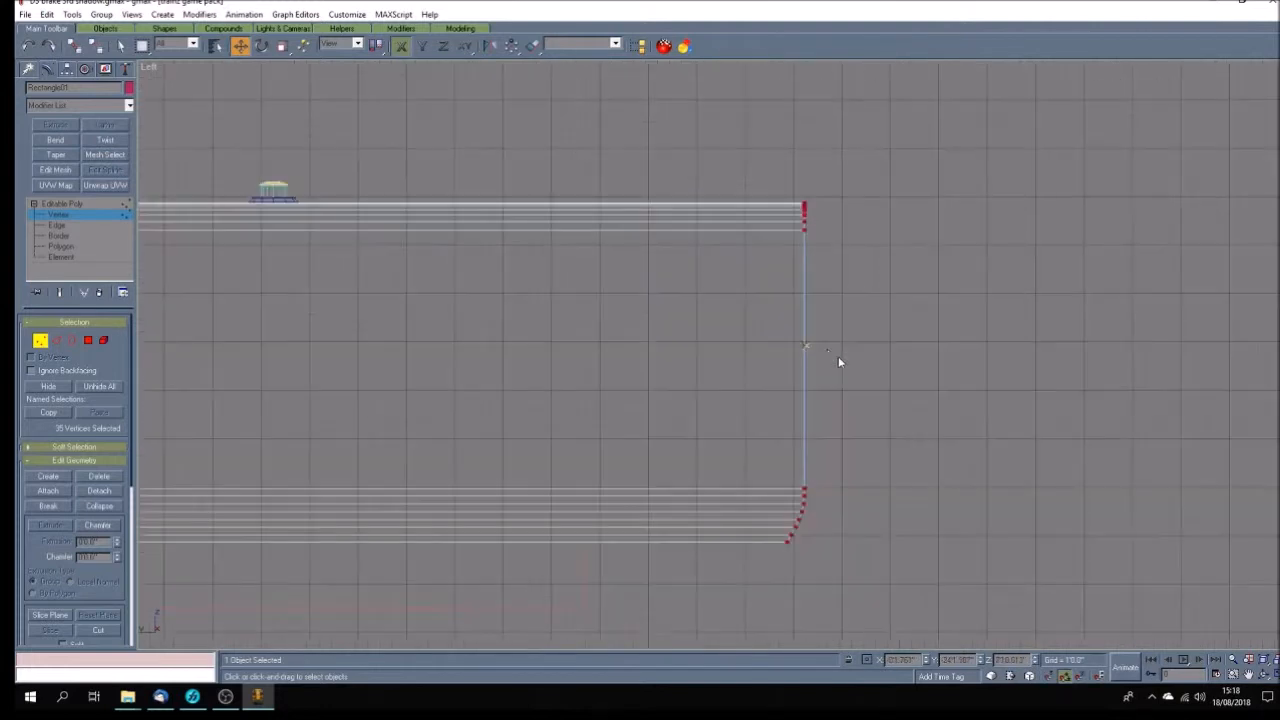
drag(737, 357, 739, 360)
click(786, 406)
Move the vertices at the shadow body's left end out to the opposite carriage end panel
scroll(794, 391, down, 7)
scroll(794, 388, down, 3)
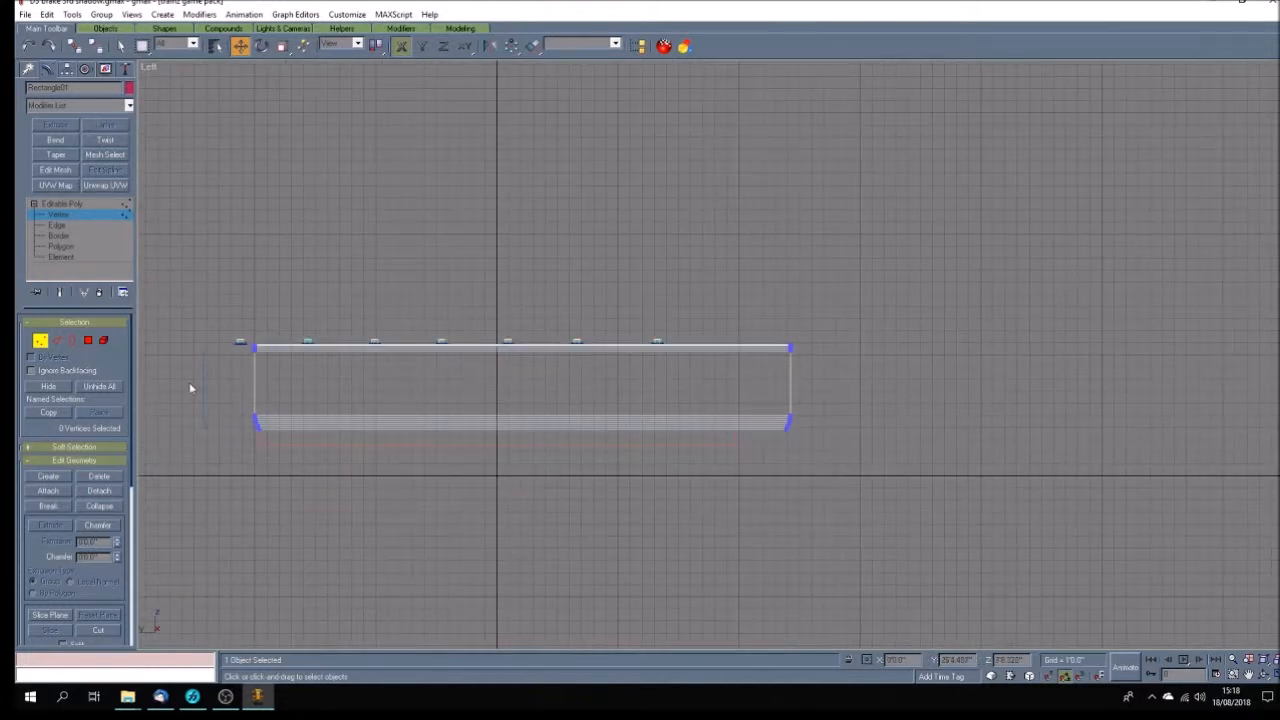
scroll(191, 386, up, 3)
drag(335, 298, 309, 499)
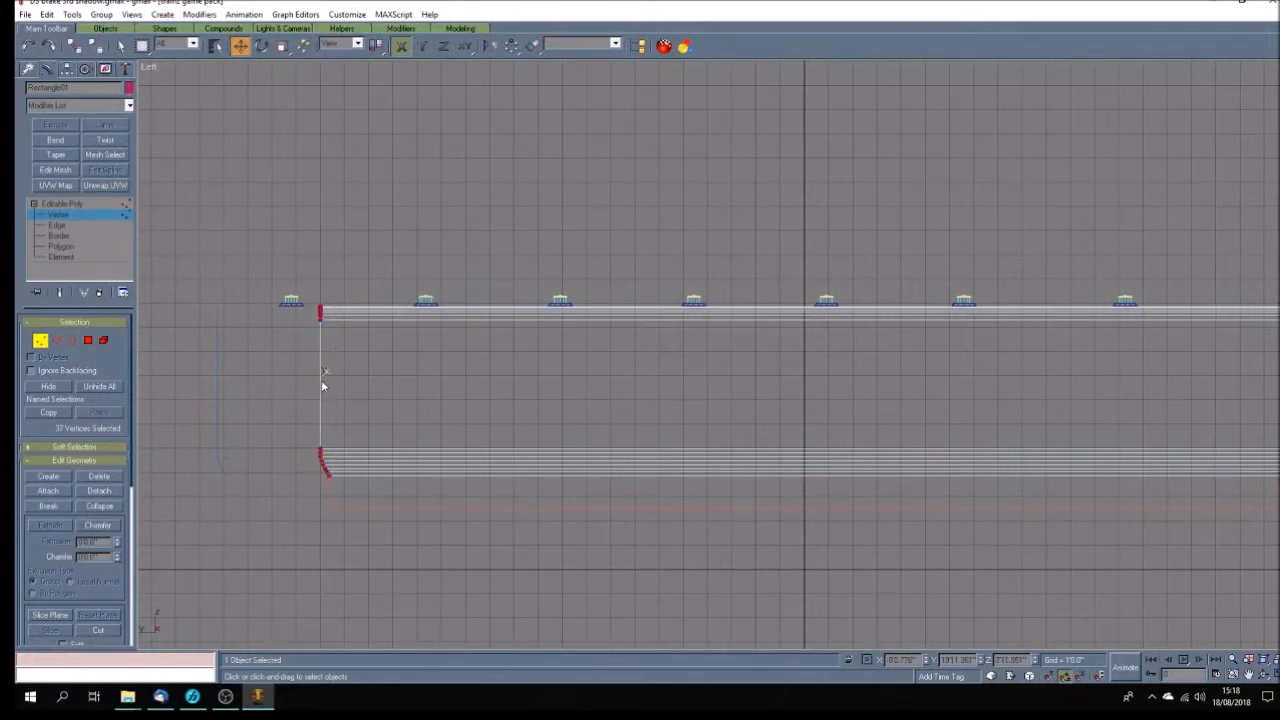
drag(320, 374, 217, 372)
Fine-tune the left end vertices against the carriage end panel at close zoom and clear the vertex selection
scroll(217, 337, up, 5)
scroll(228, 301, up, 4)
scroll(258, 573, down, 4)
scroll(259, 595, down, 4)
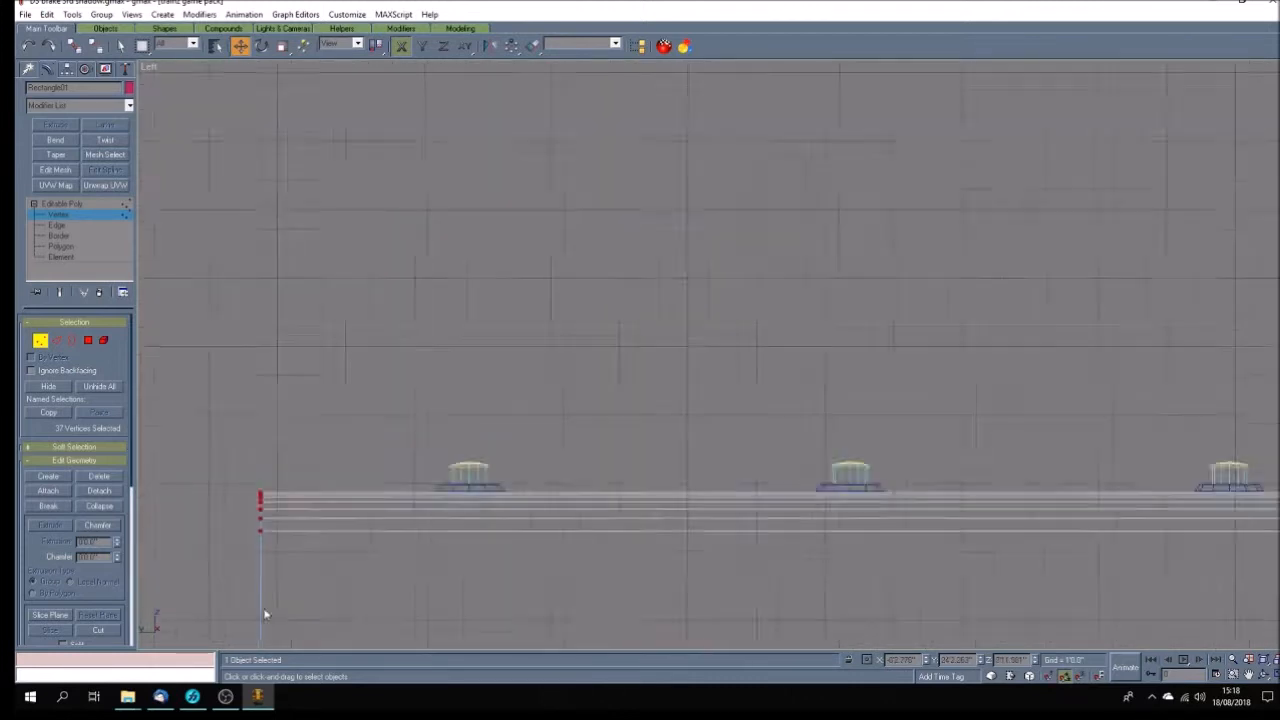
scroll(260, 638, up, 6)
scroll(357, 514, down, 6)
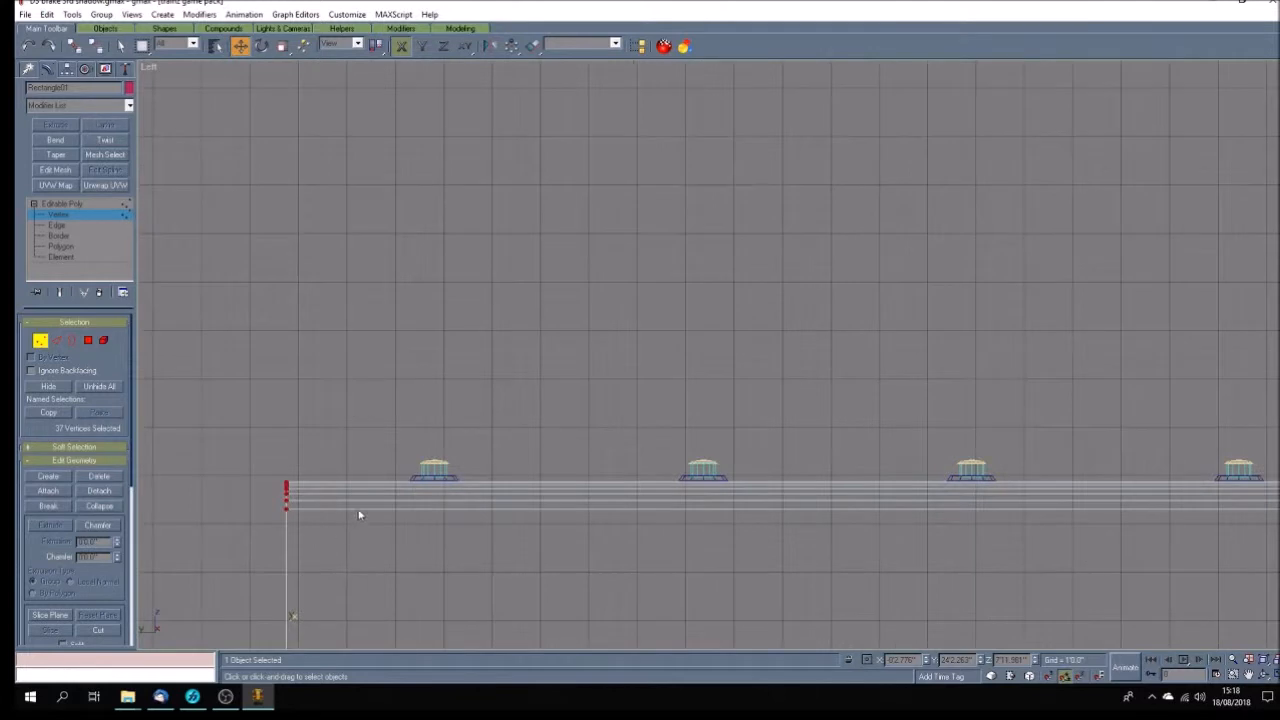
scroll(346, 543, up, 5)
scroll(371, 500, up, 3)
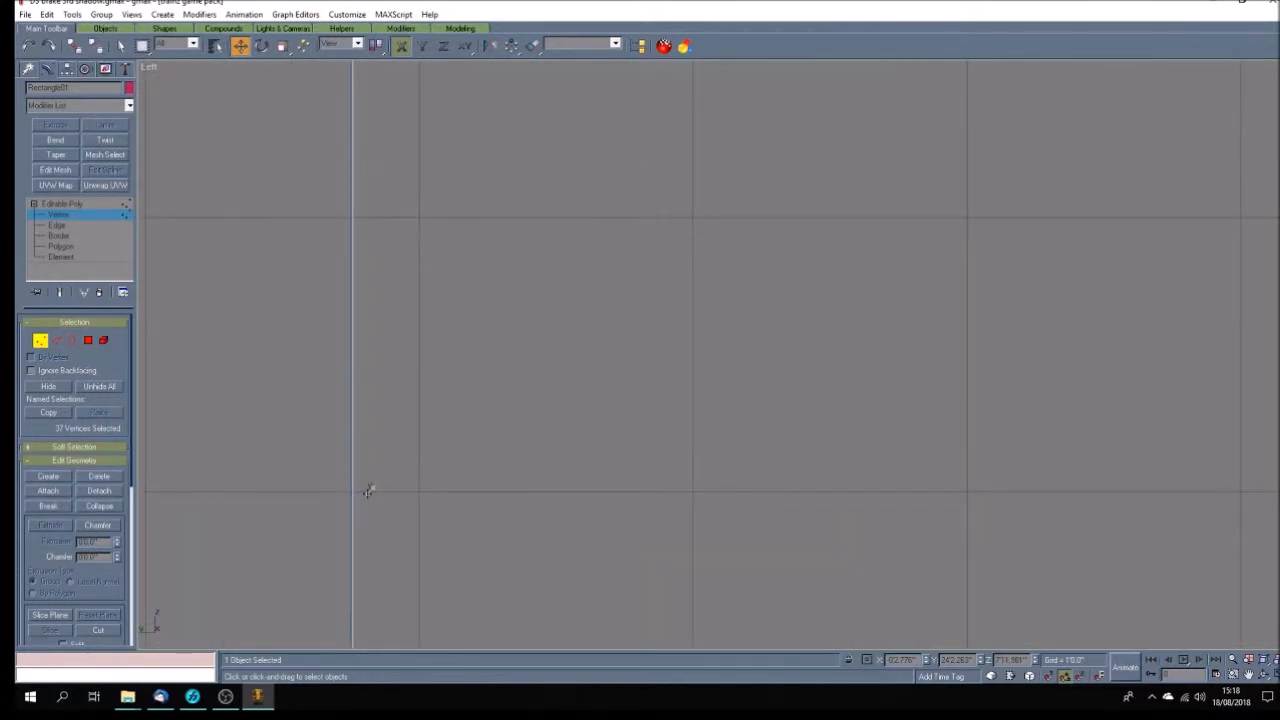
drag(370, 491, 369, 494)
click(514, 460)
scroll(449, 455, down, 12)
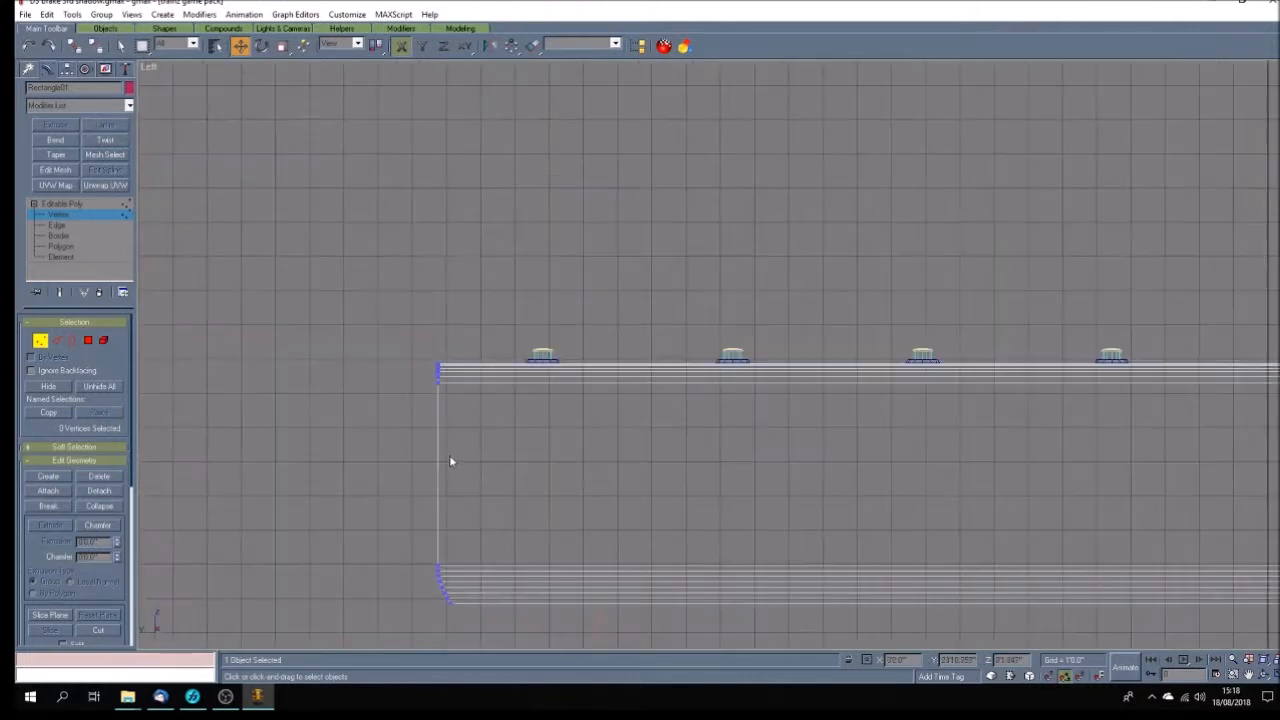
Finish vertex editing and hide the fitted shadow body
click(95, 213)
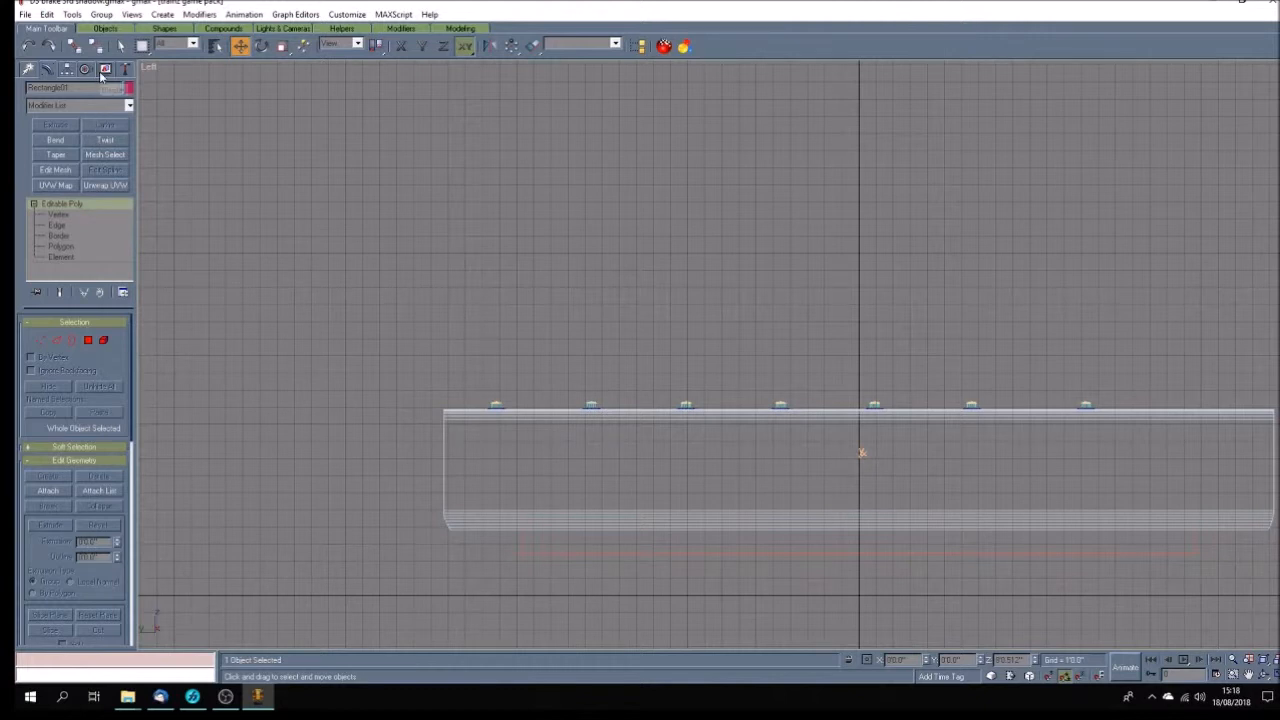
click(104, 70)
click(83, 348)
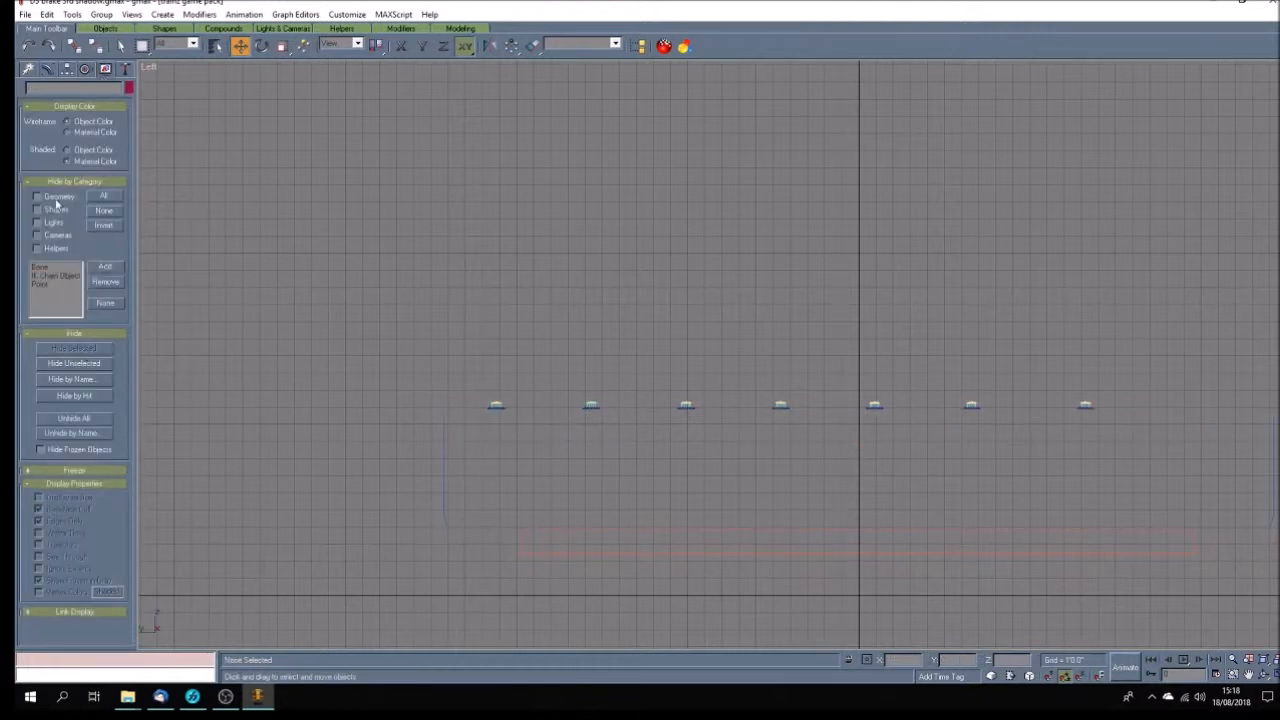
Save the scene and delete the carriage's end panels
click(25, 14)
click(40, 74)
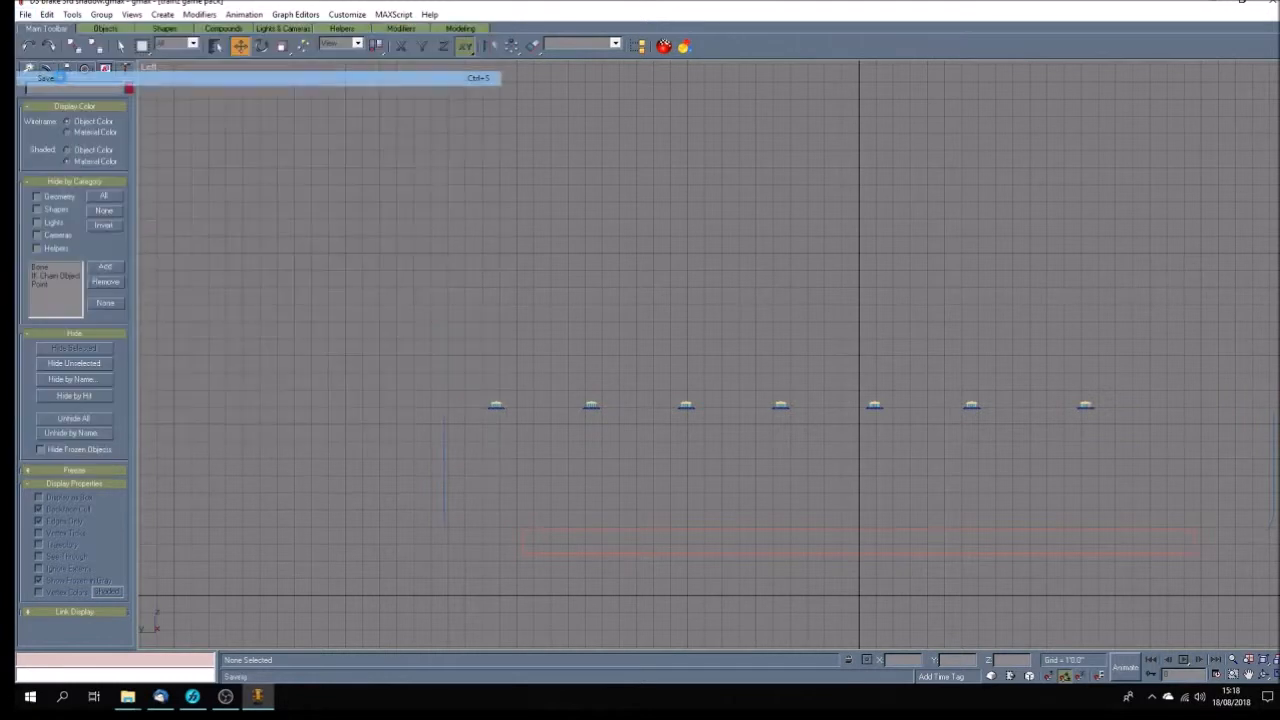
click(445, 484)
key(Delete)
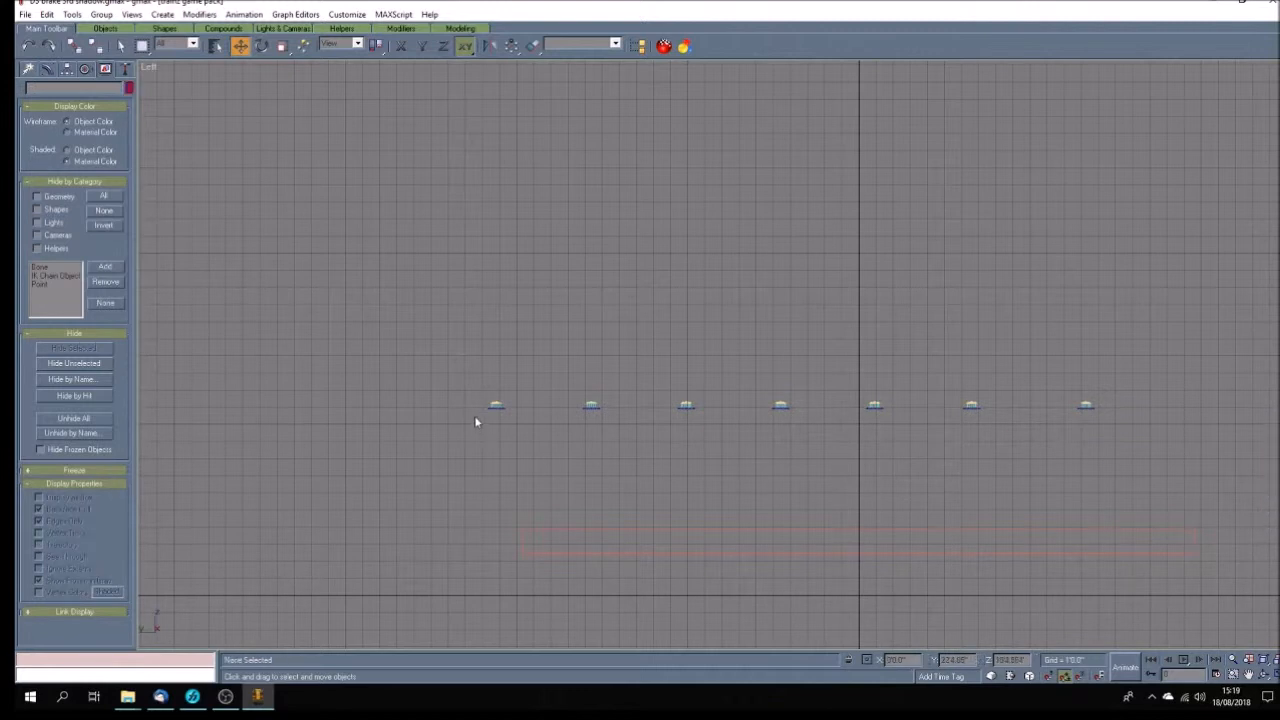
Check the selection of roof ventilators, clear it and show them enlarged in a full-size Perspective view
drag(477, 397, 1150, 440)
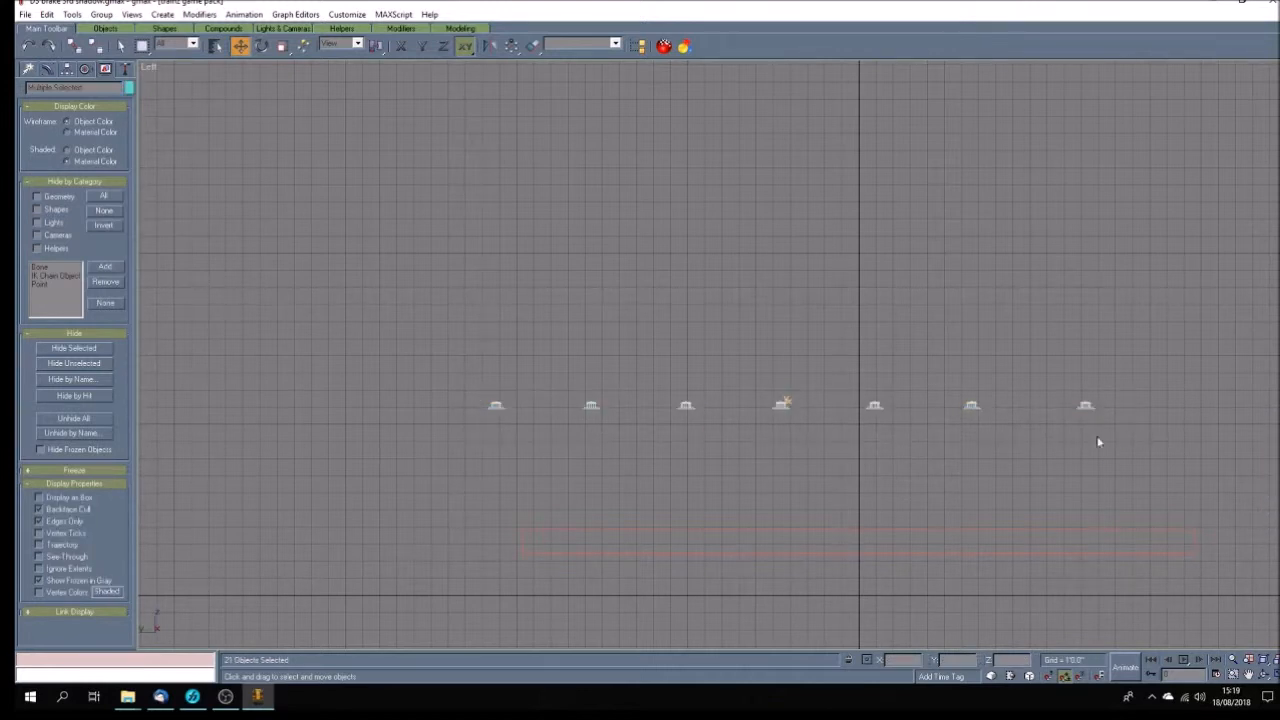
click(773, 437)
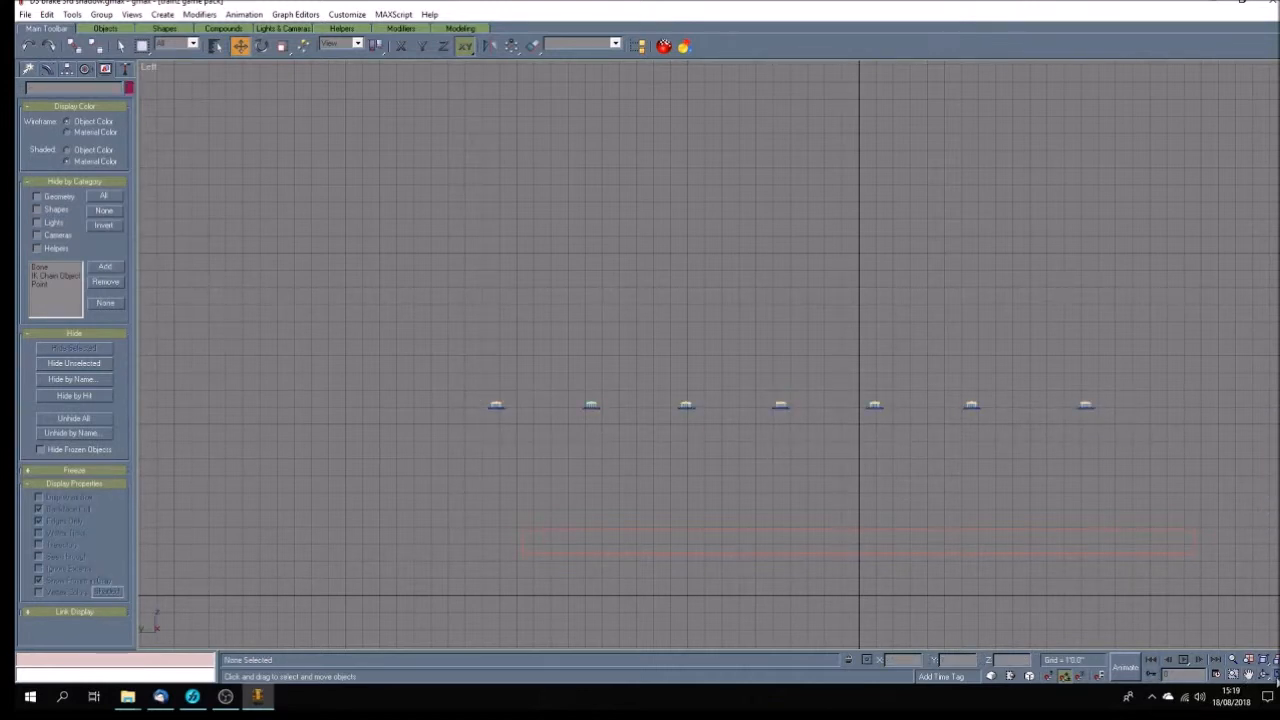
click(1274, 675)
click(1248, 675)
drag(942, 494, 946, 518)
click(1274, 675)
drag(606, 366, 634, 402)
scroll(636, 389, up, 3)
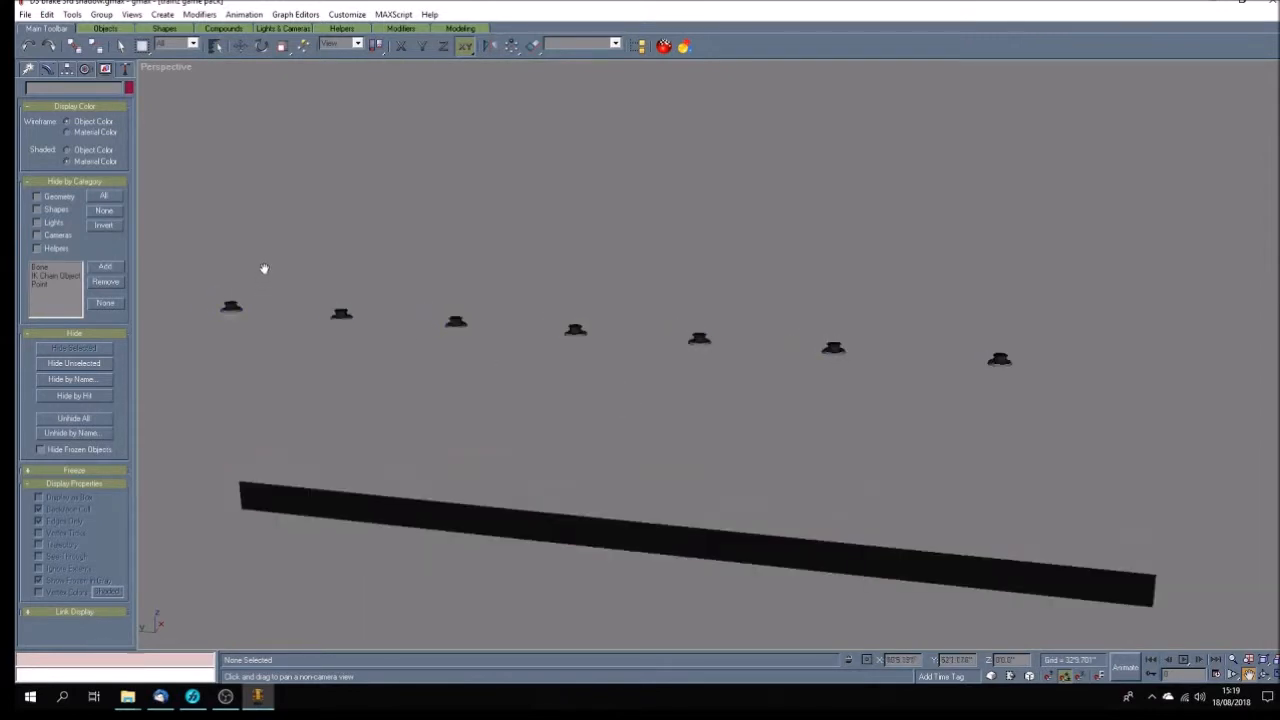
Select the top cylinders of all seven roof ventilators and apply an Unwrap UVW modifier to them
click(47, 68)
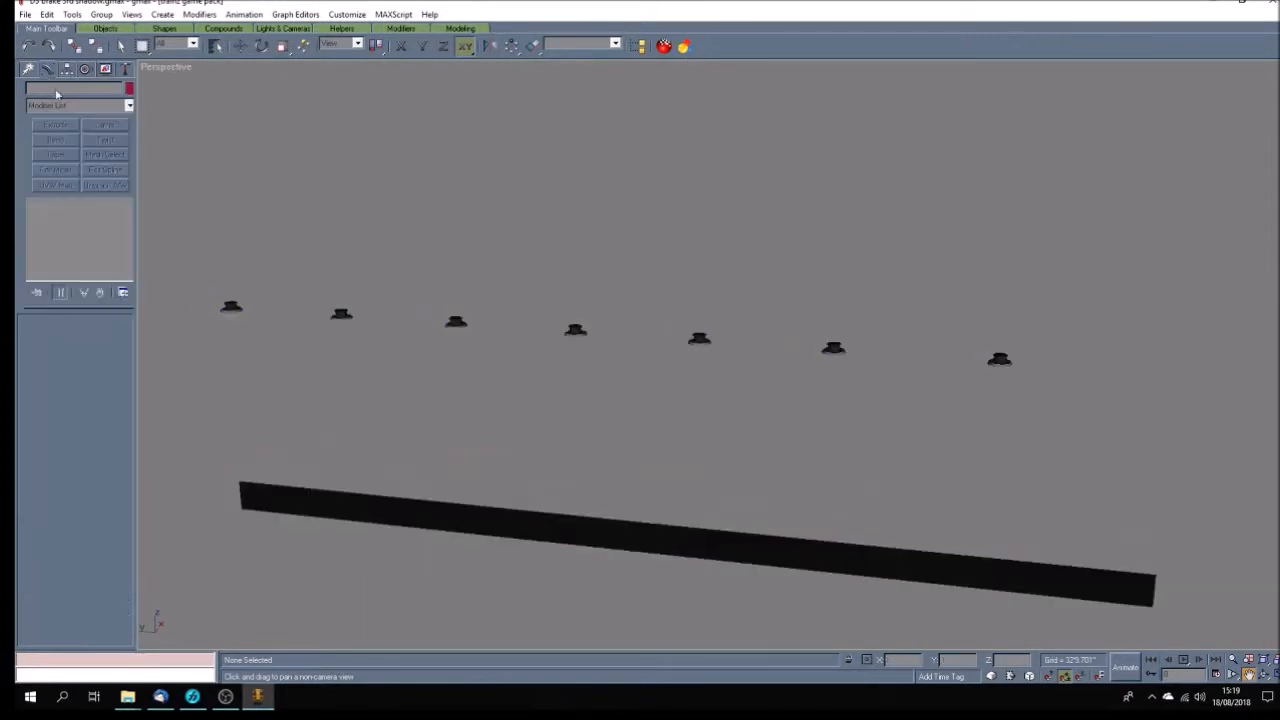
click(120, 45)
click(231, 305)
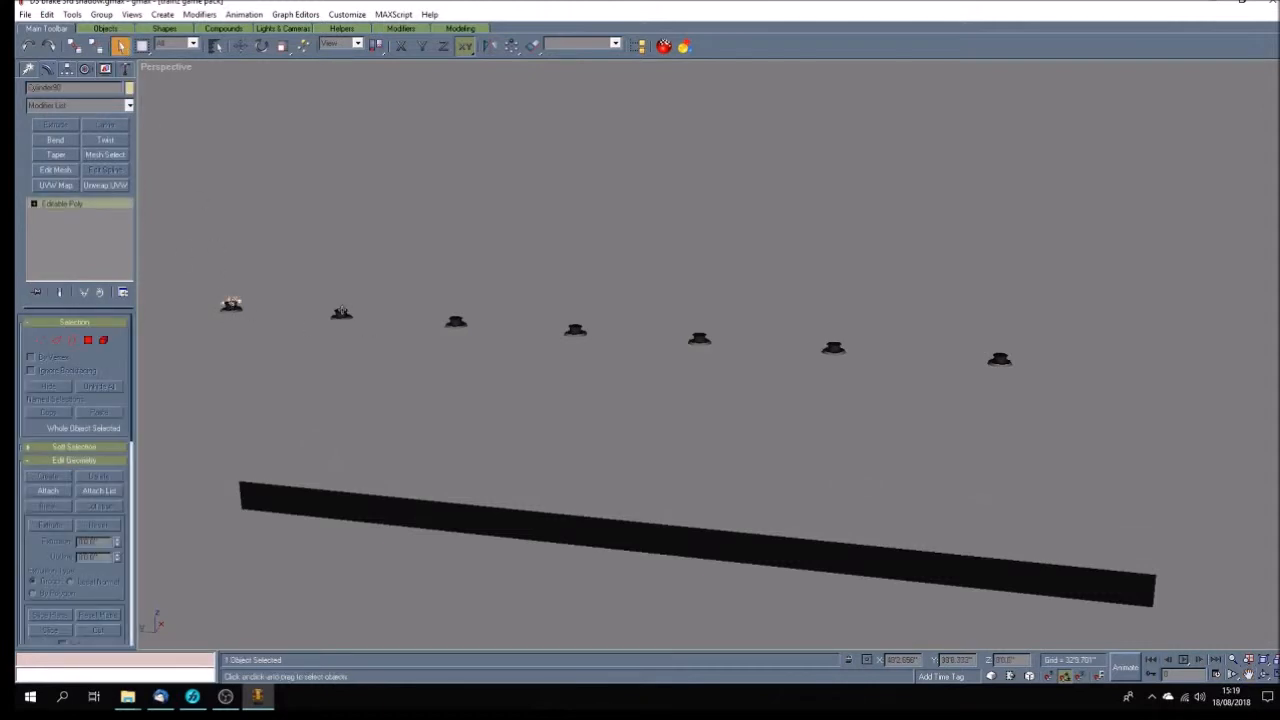
ctrl+click(341, 312)
ctrl+click(456, 320)
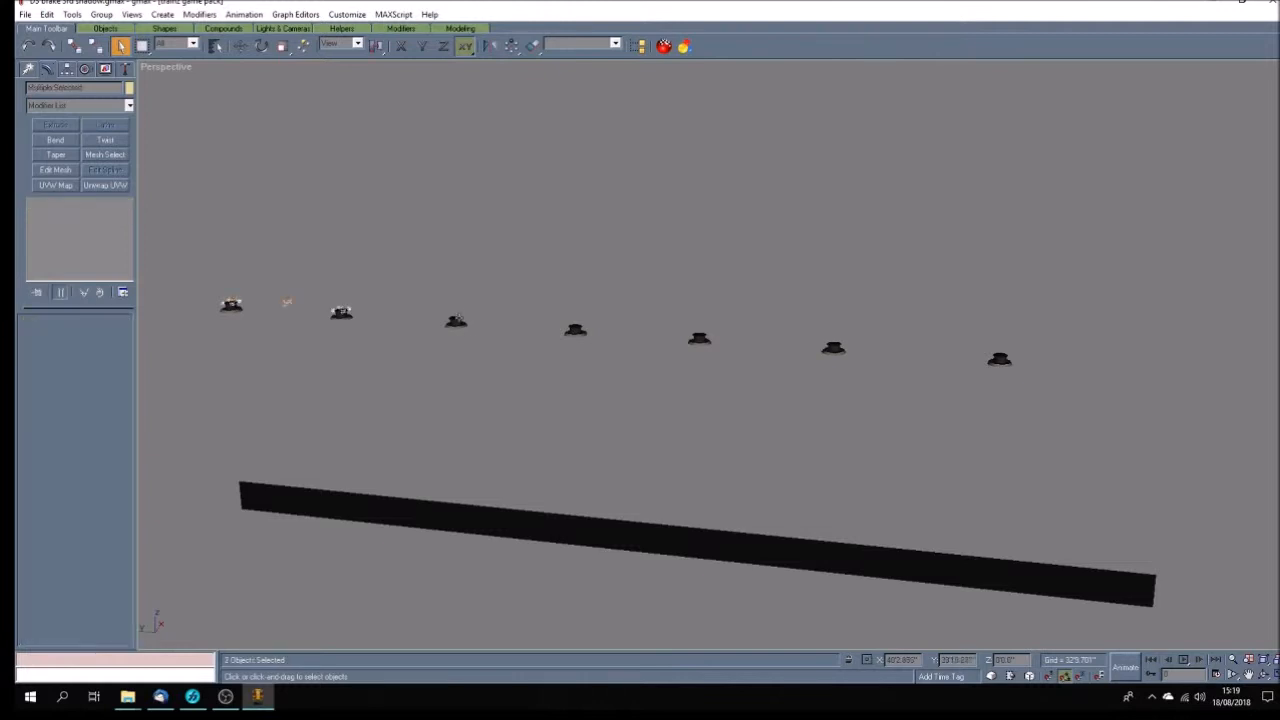
ctrl+click(575, 328)
ctrl+click(699, 337)
ctrl+click(833, 346)
ctrl+click(1000, 358)
click(105, 185)
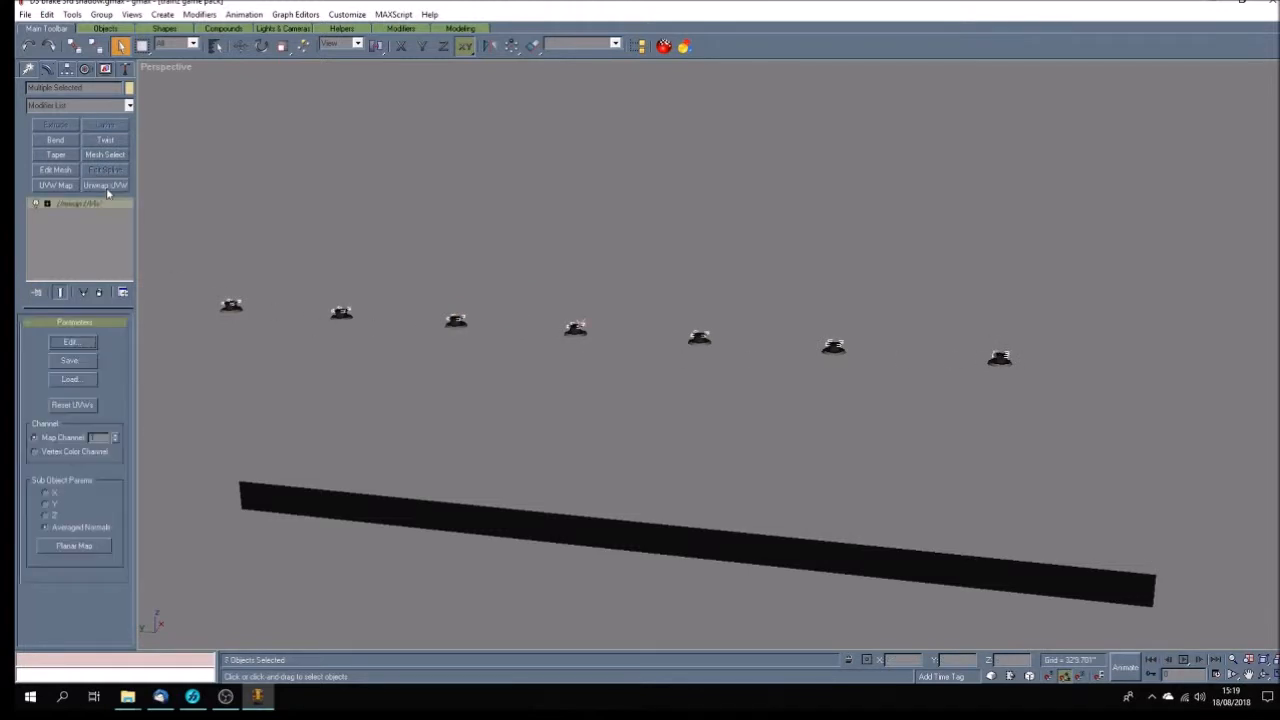
Move both UV clusters of the ventilator tops onto the black patch of the texture map
click(71, 342)
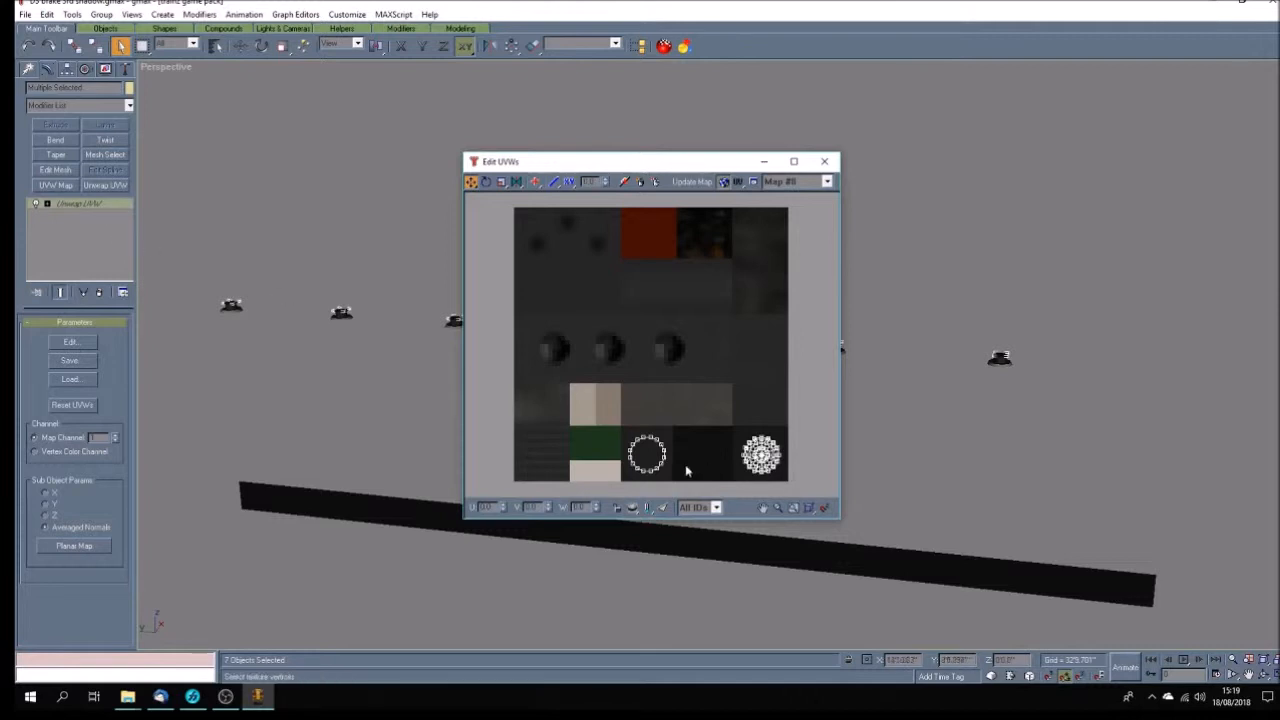
drag(614, 429, 713, 467)
drag(734, 420, 810, 492)
drag(762, 456, 706, 455)
click(824, 161)
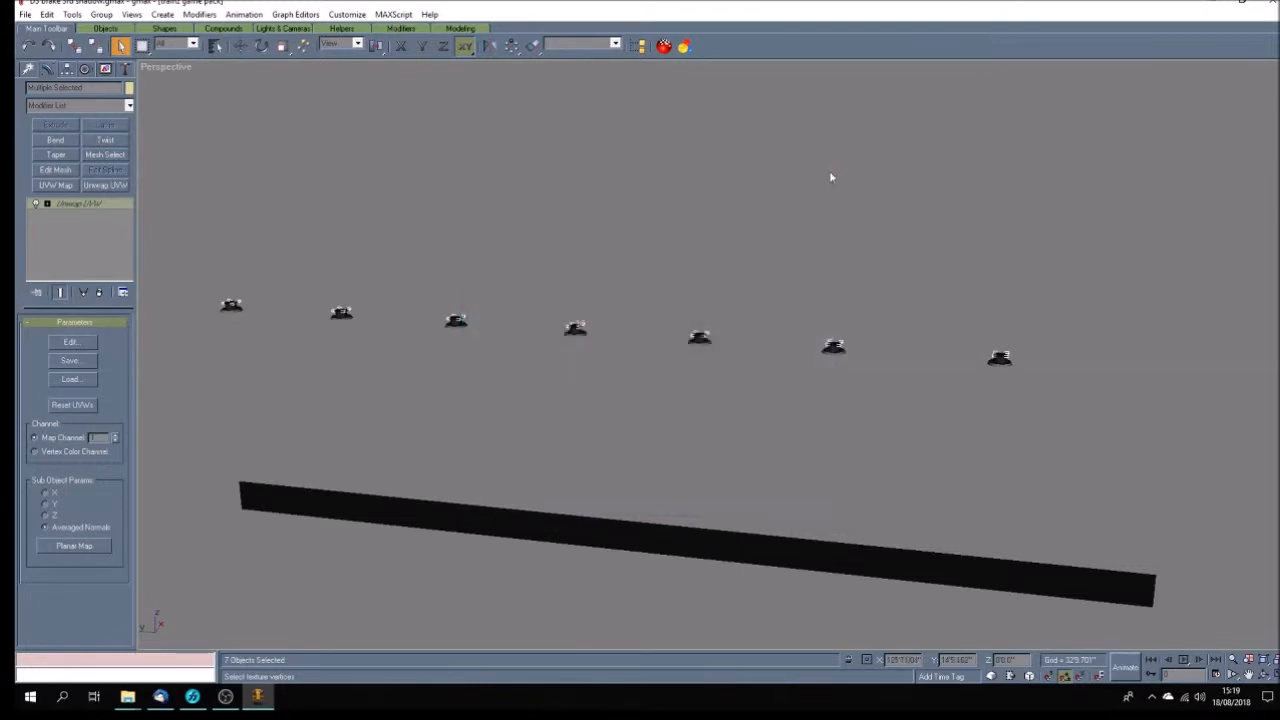
Make the Unwrap UVW modifier unique for each ventilator top and clear the selection
right_click(111, 203)
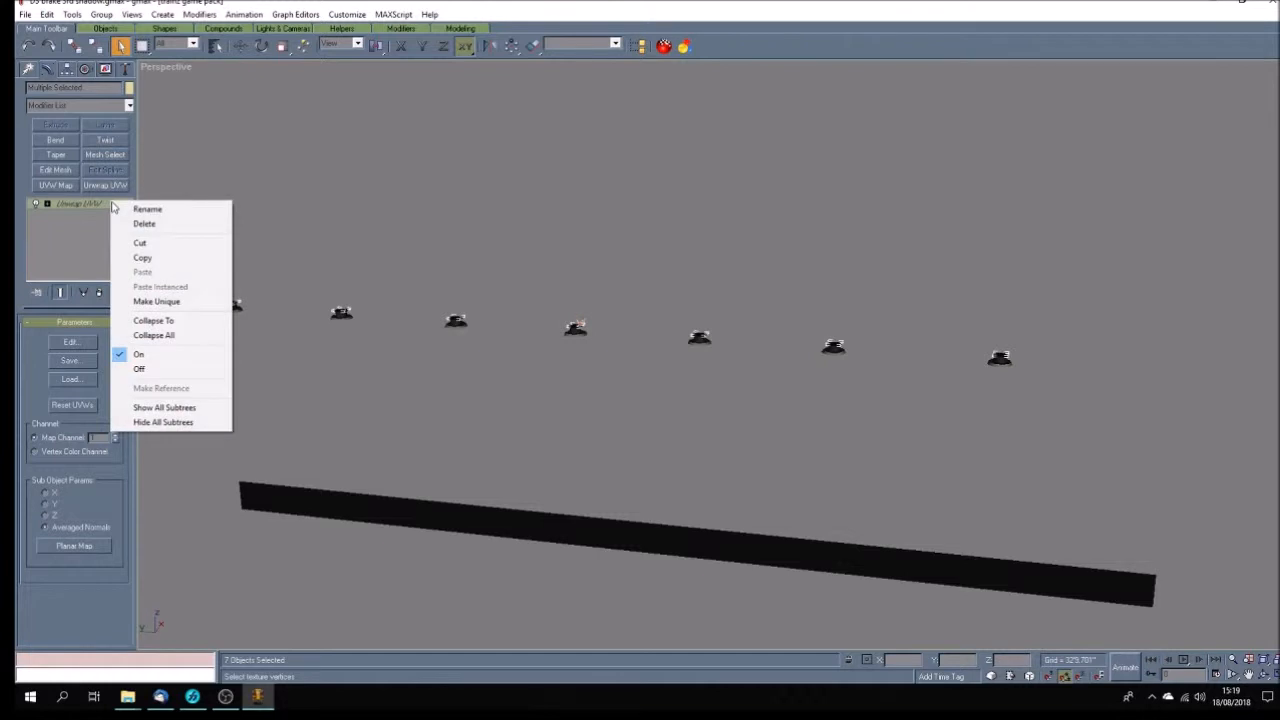
click(170, 301)
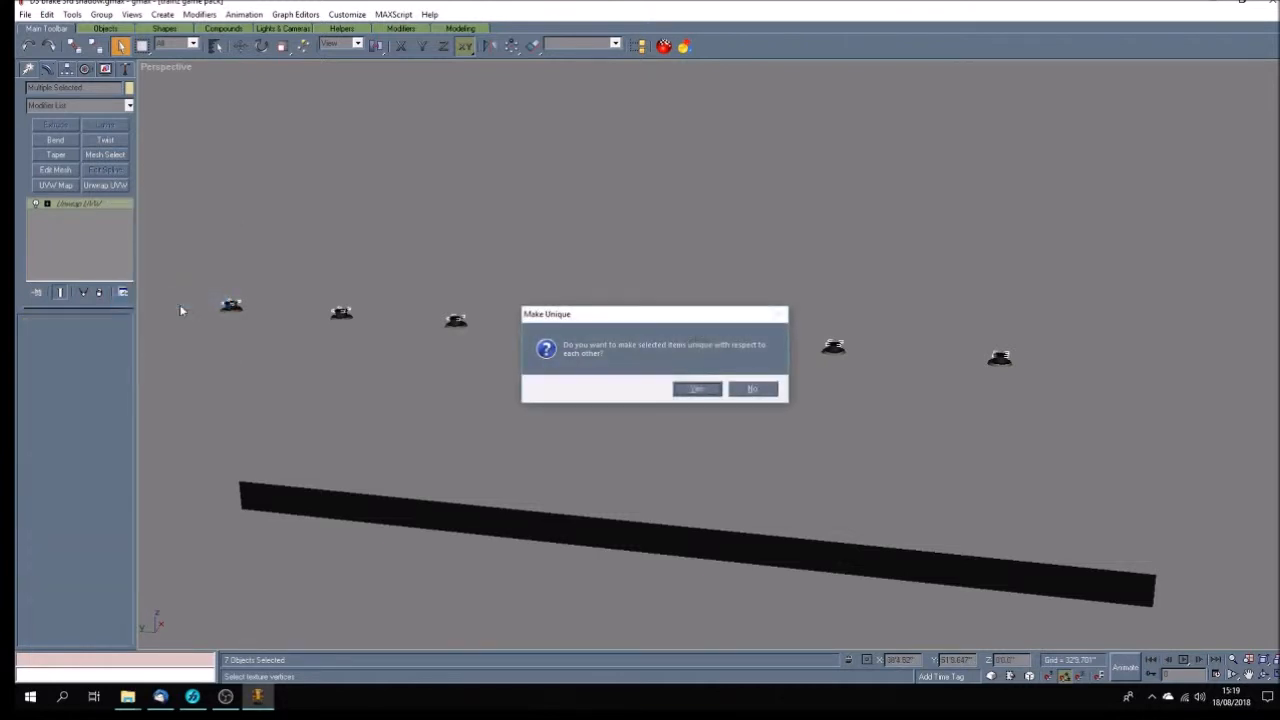
click(700, 389)
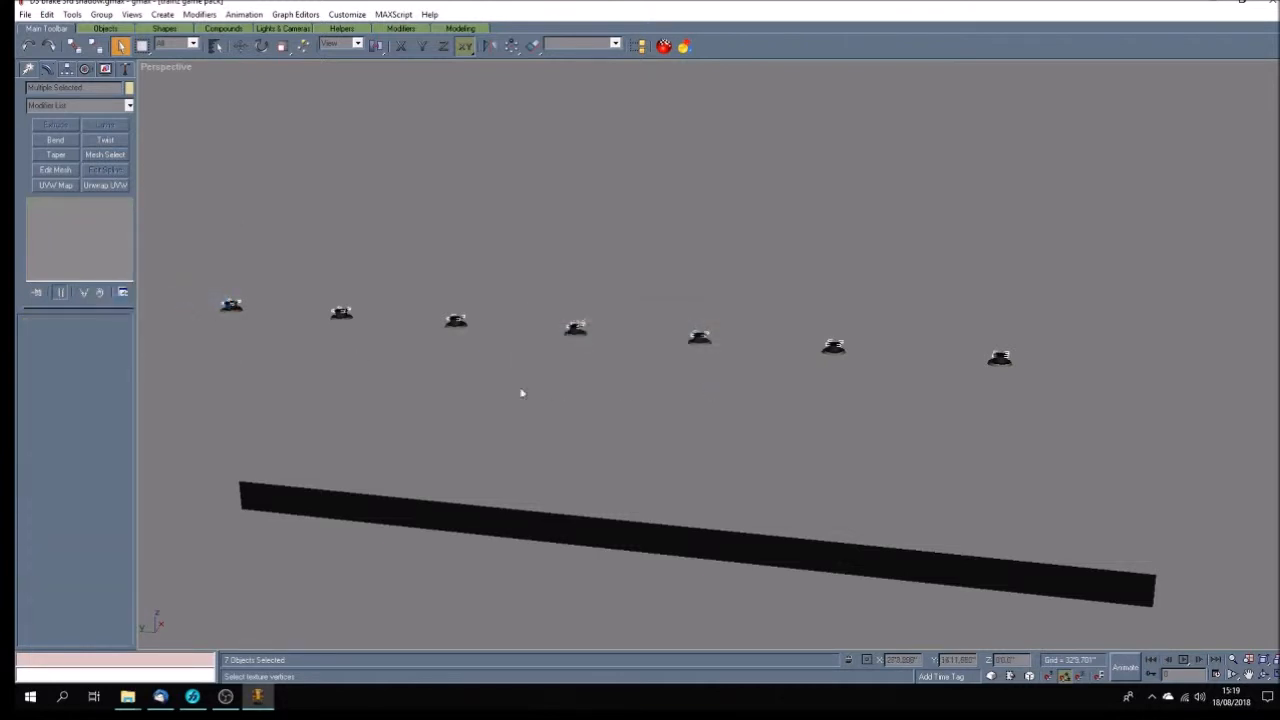
click(350, 357)
click(231, 316)
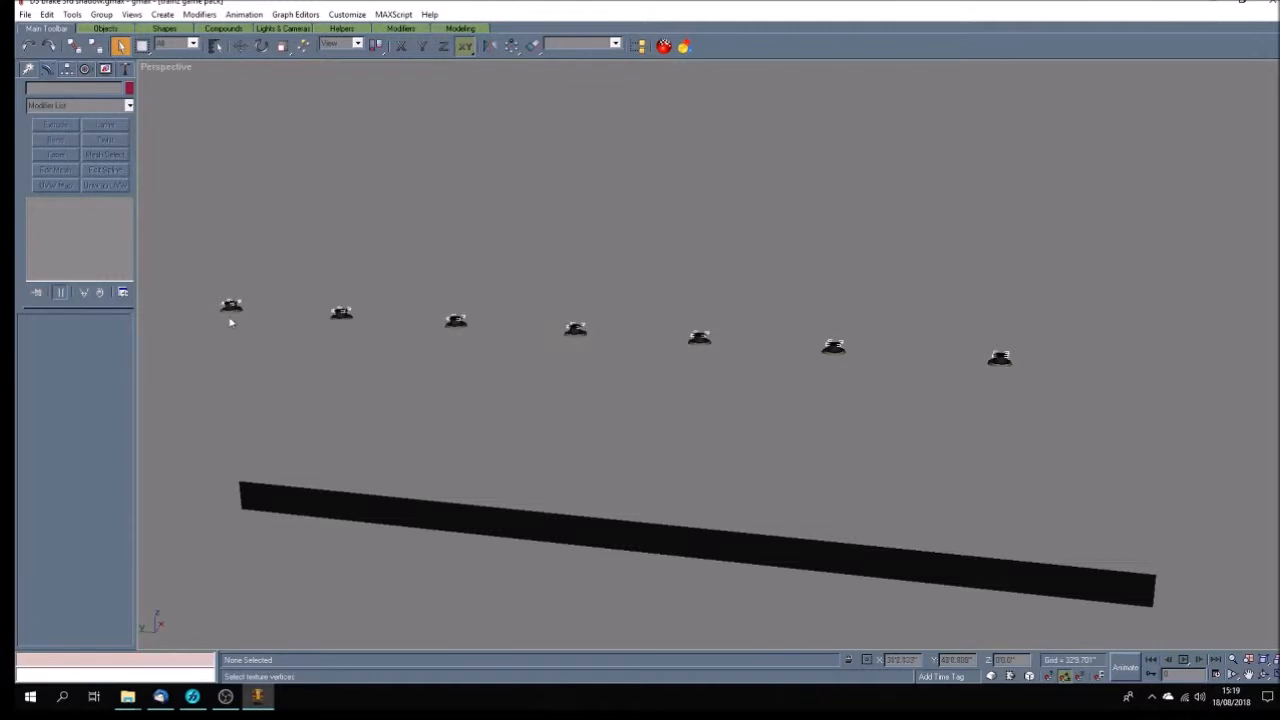
Apply Unwrap UVW to the cyan cylinders of the seven ventilators and move their UV ring onto the black texture patch
click(341, 313)
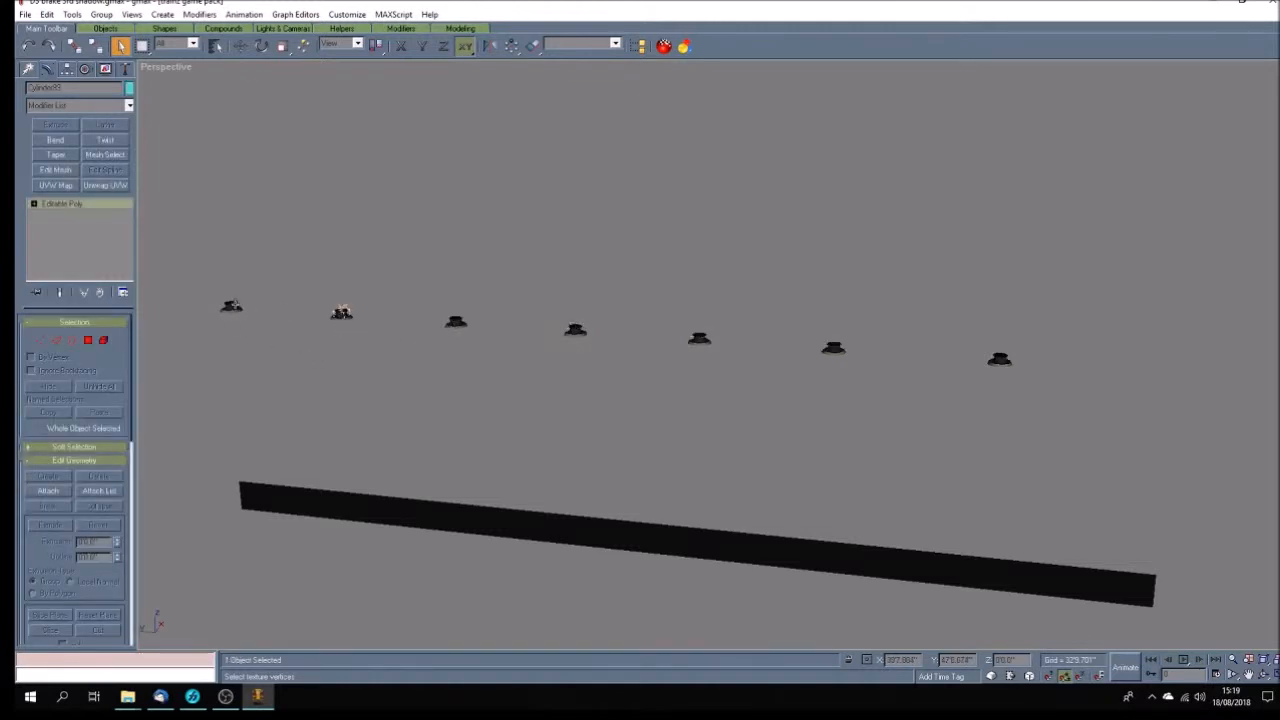
ctrl+click(231, 306)
ctrl+click(455, 321)
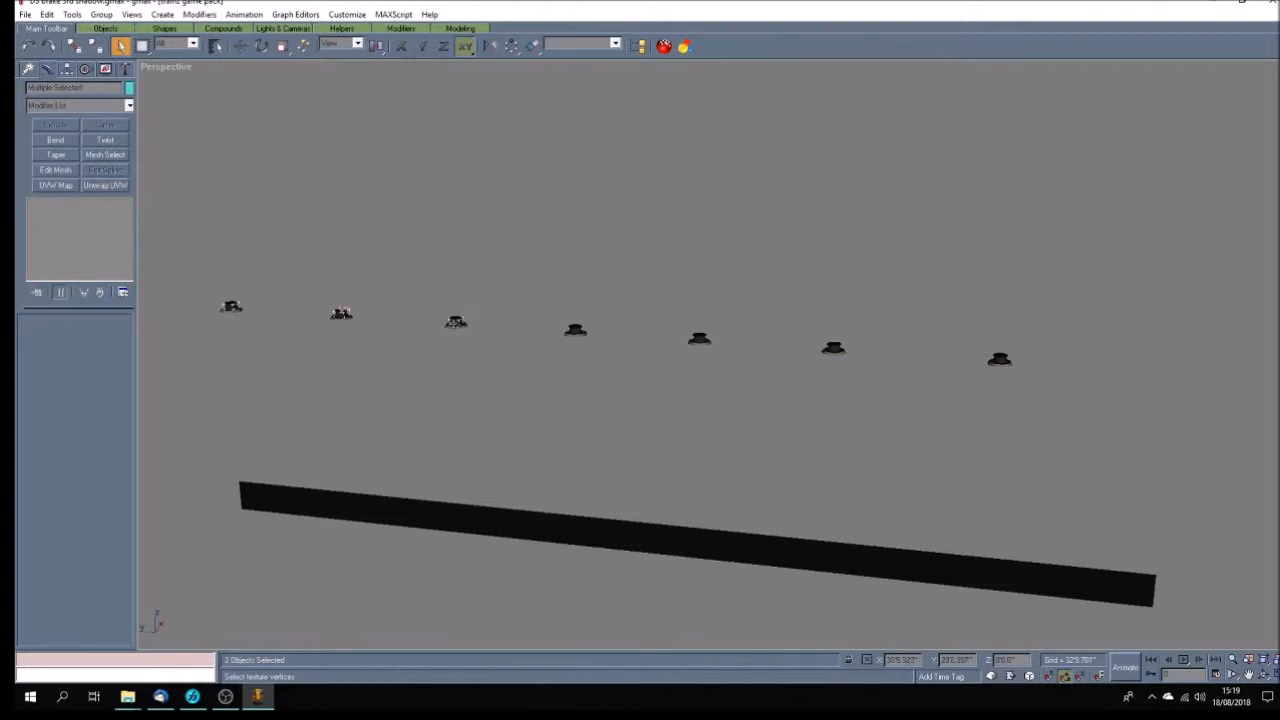
ctrl+click(573, 331)
ctrl+click(699, 338)
ctrl+click(1001, 362)
click(104, 186)
click(70, 342)
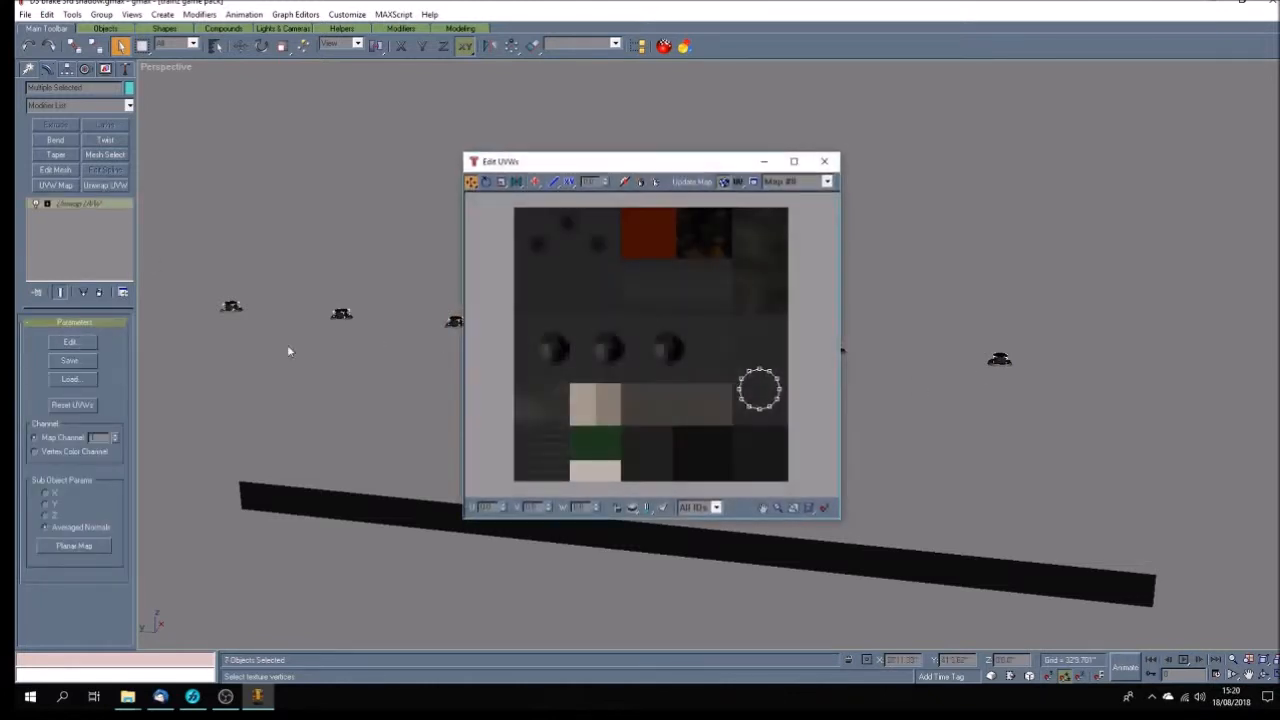
drag(718, 354, 704, 478)
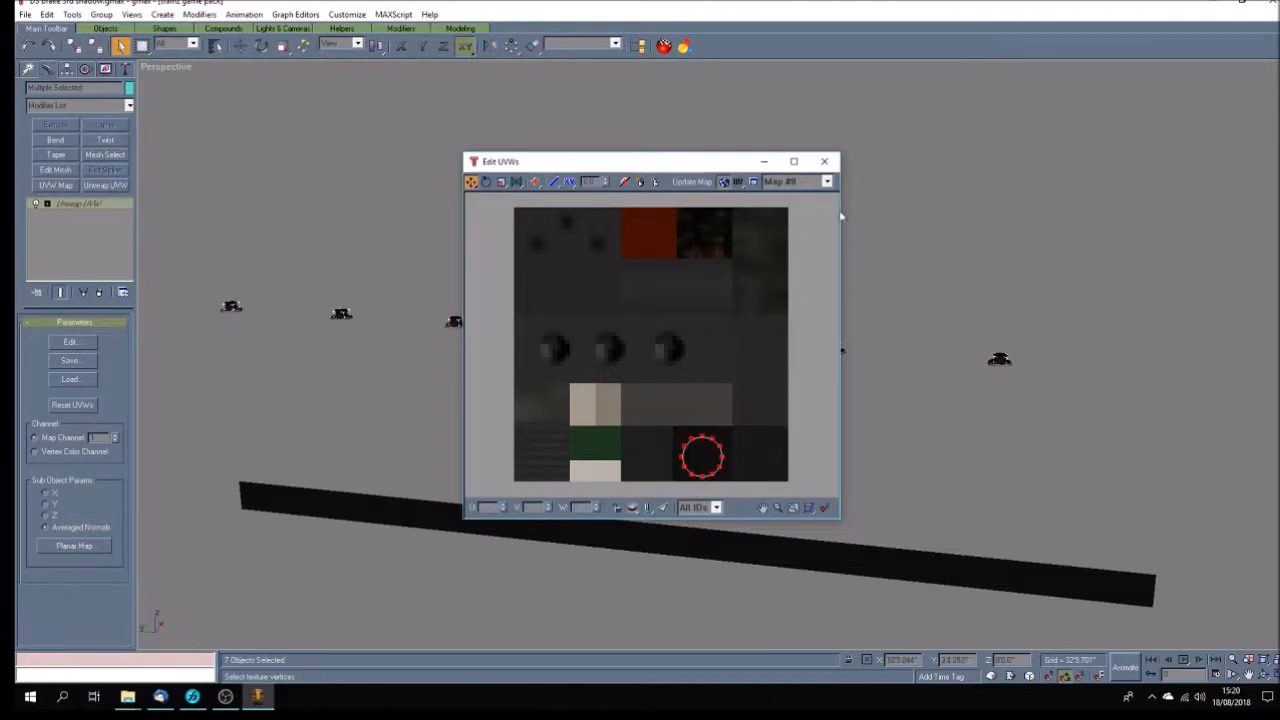
Make the Unwrap UVW modifier unique for each cyan ventilator cylinder and clear the selection
click(824, 161)
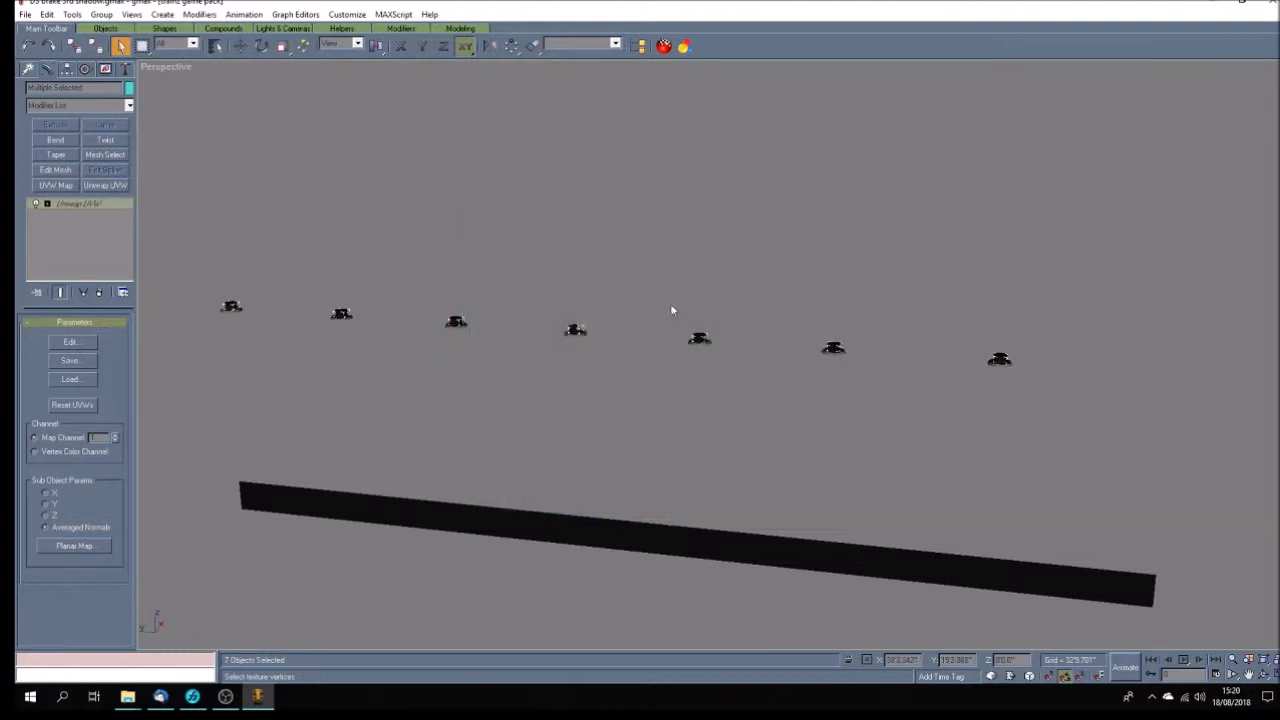
right_click(104, 206)
click(172, 303)
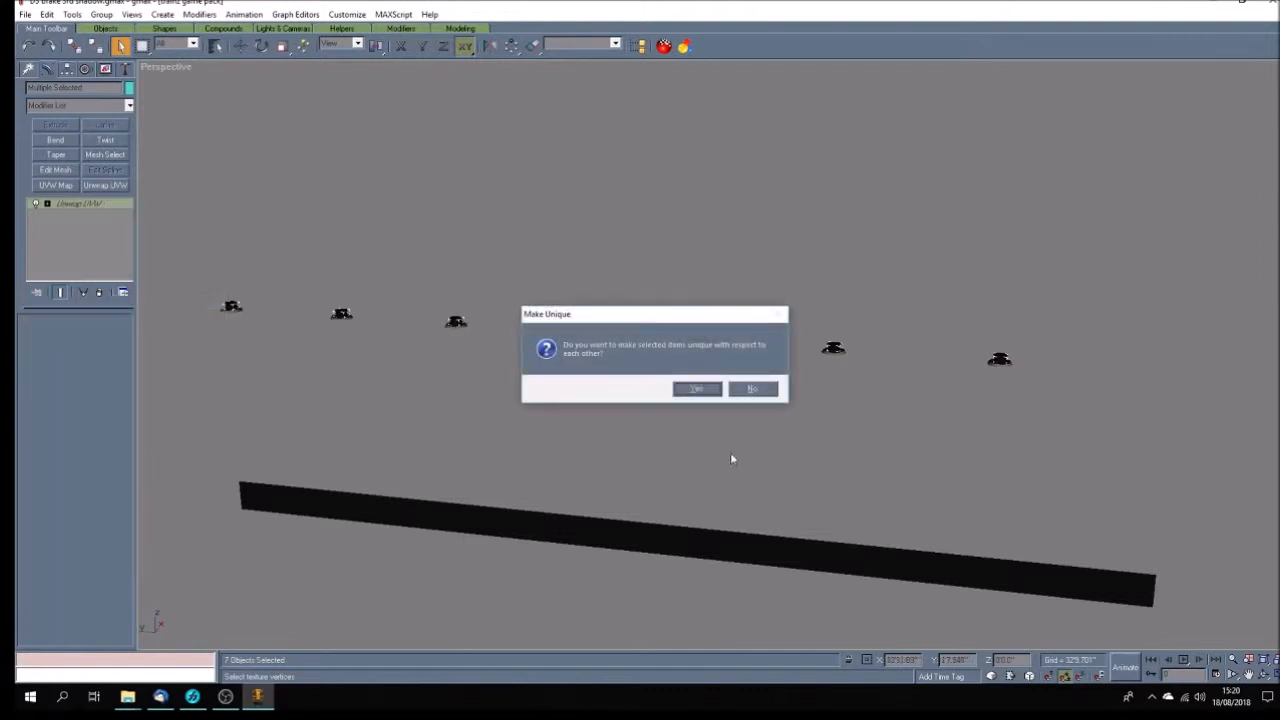
click(709, 389)
click(247, 334)
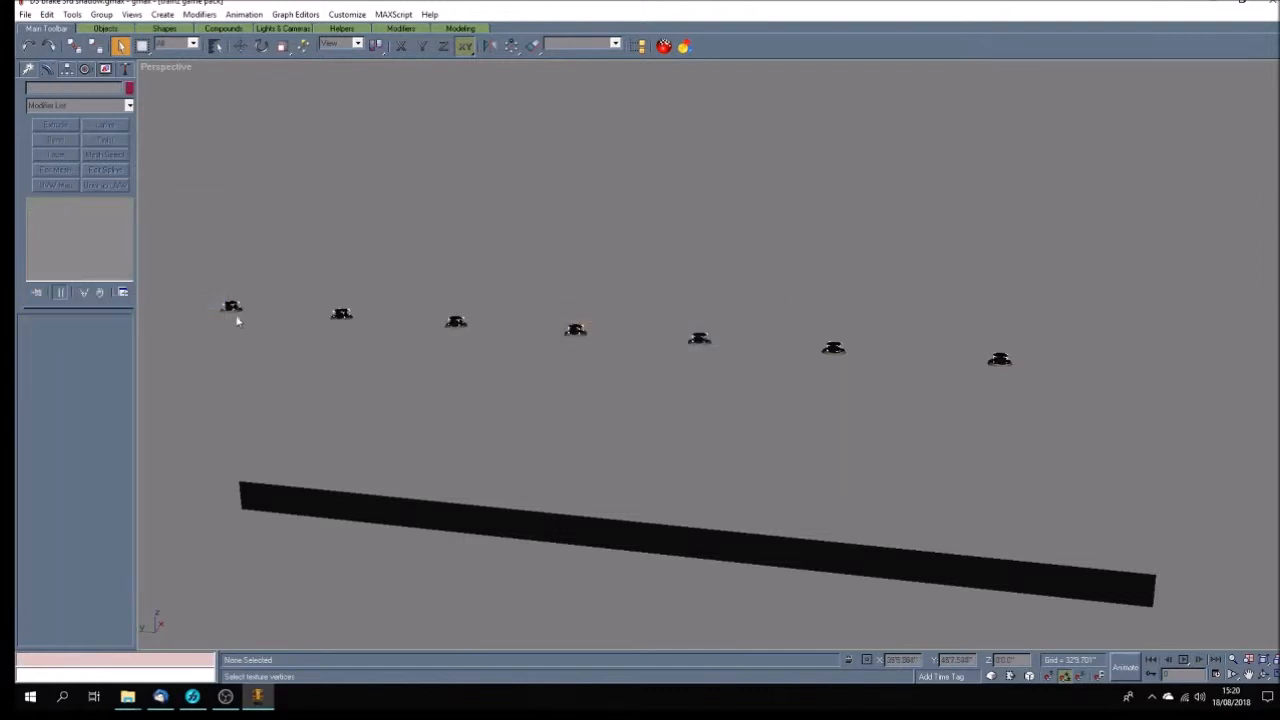
Select the blue base cylinders of all seven roof ventilators and apply an Unwrap UVW modifier to them
click(231, 307)
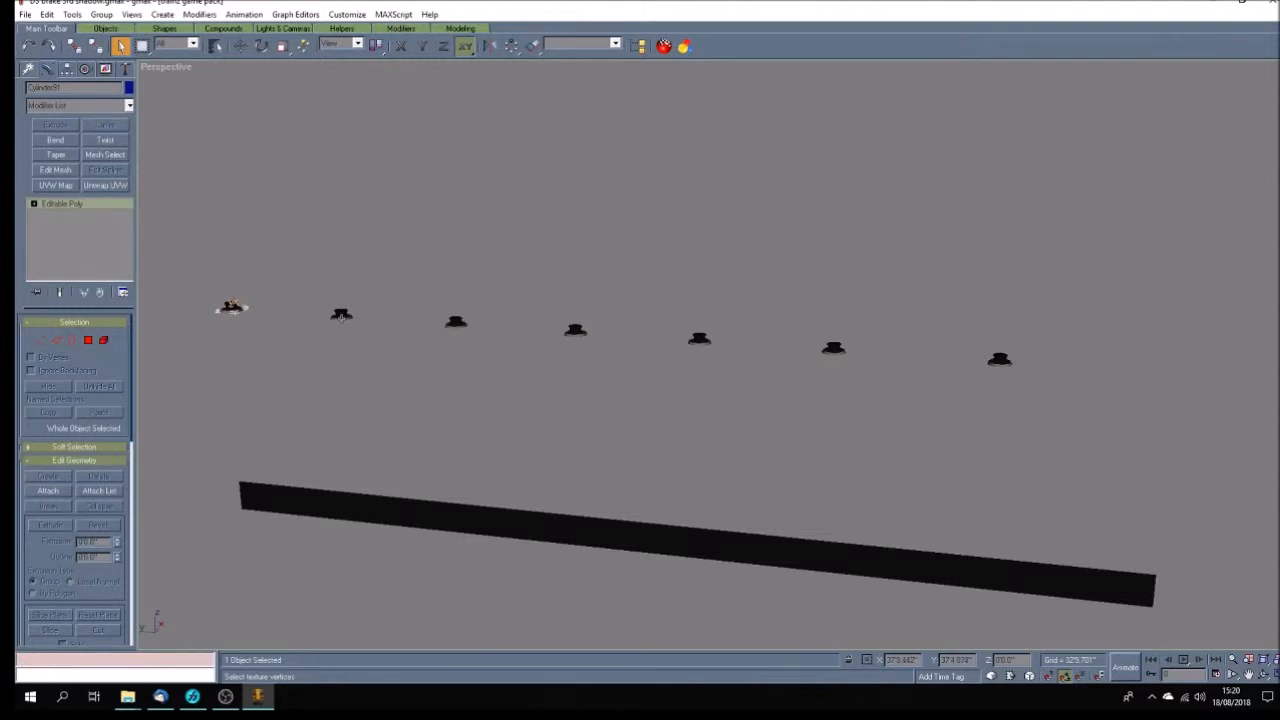
ctrl+click(342, 318)
ctrl+click(455, 324)
ctrl+click(576, 333)
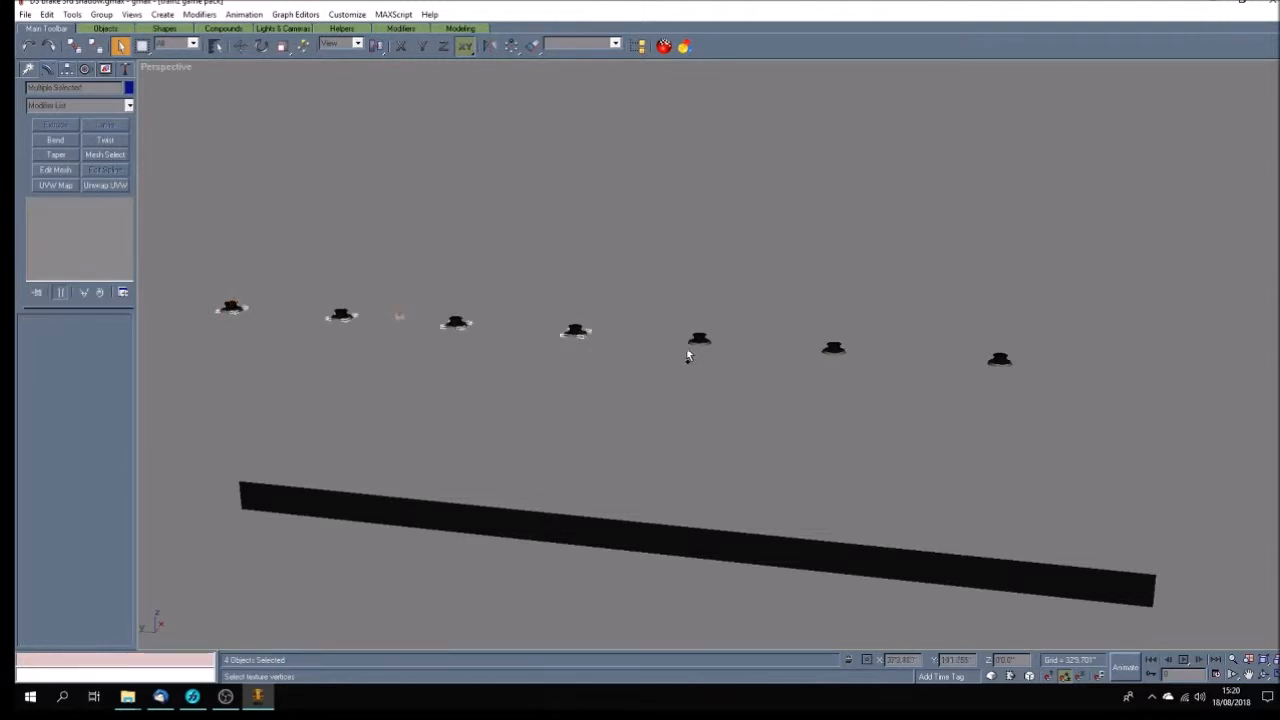
ctrl+click(696, 342)
ctrl+click(835, 350)
ctrl+click(996, 361)
click(105, 185)
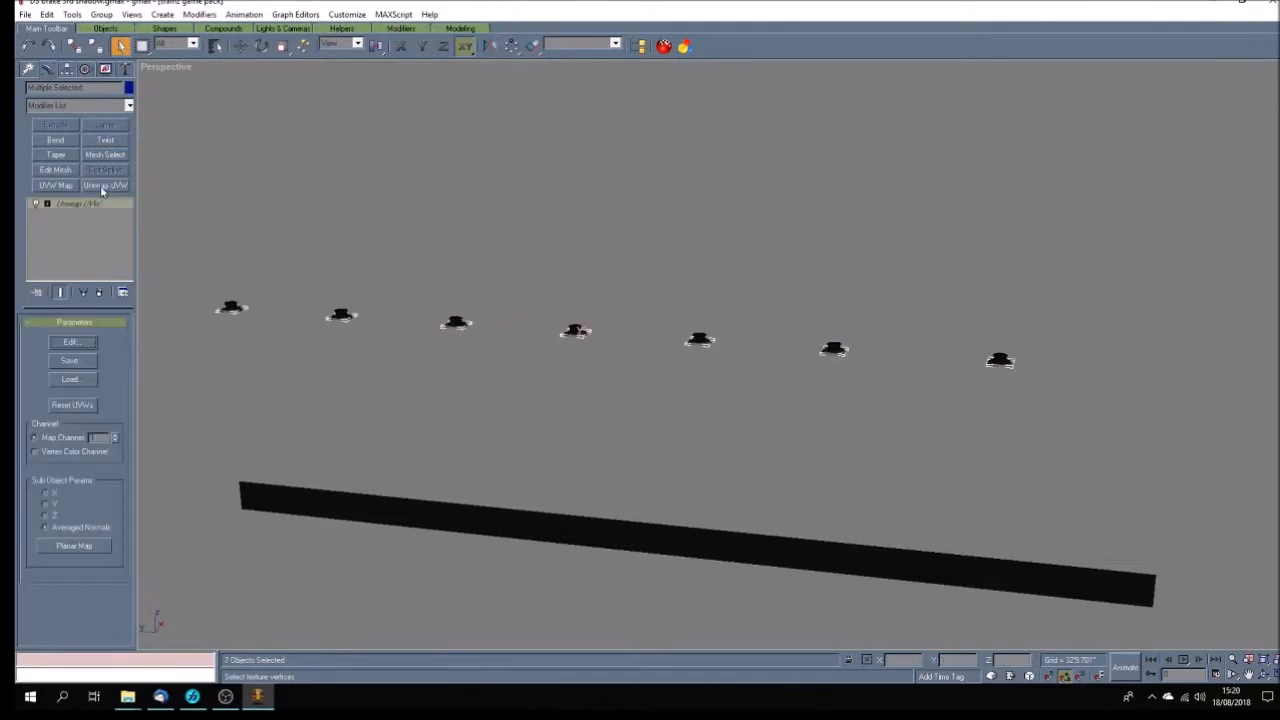
Move the UV rings of the ventilator bases onto the black patch of the texture map
click(72, 343)
drag(588, 392, 714, 468)
drag(624, 380, 712, 466)
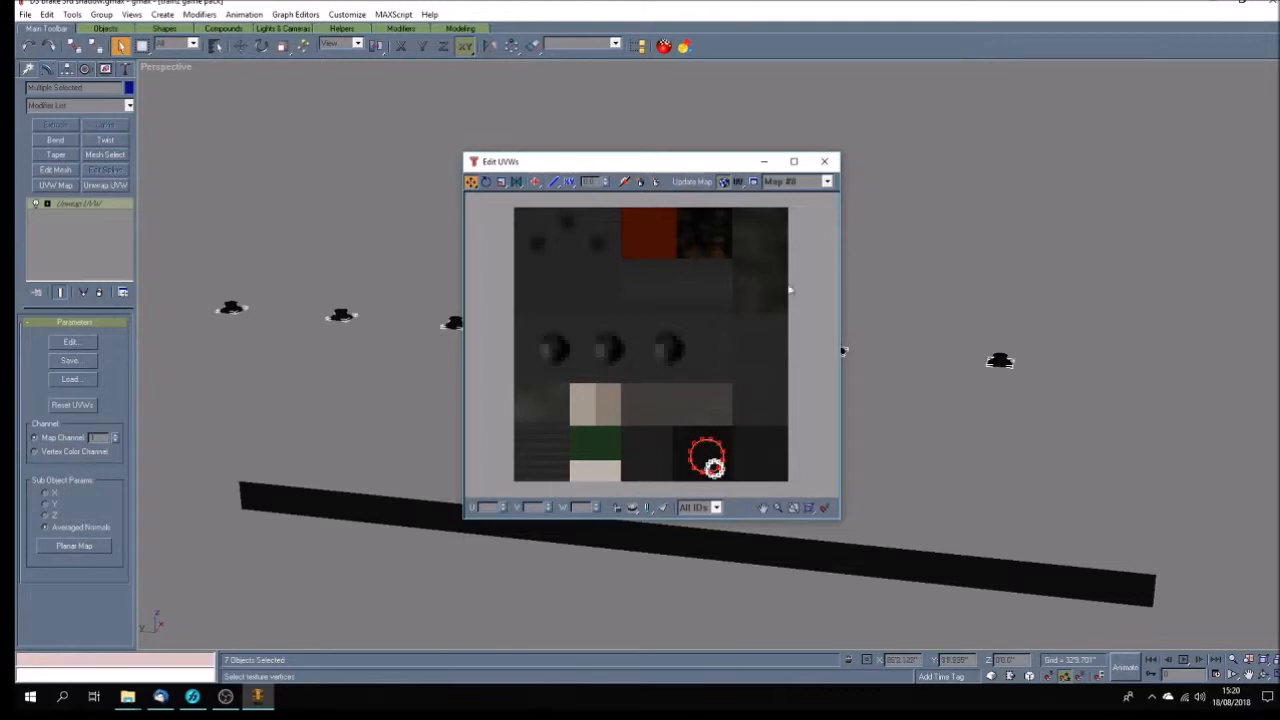
click(824, 161)
Make the Unwrap UVW modifier unique for each ventilator base and deselect everything
right_click(76, 214)
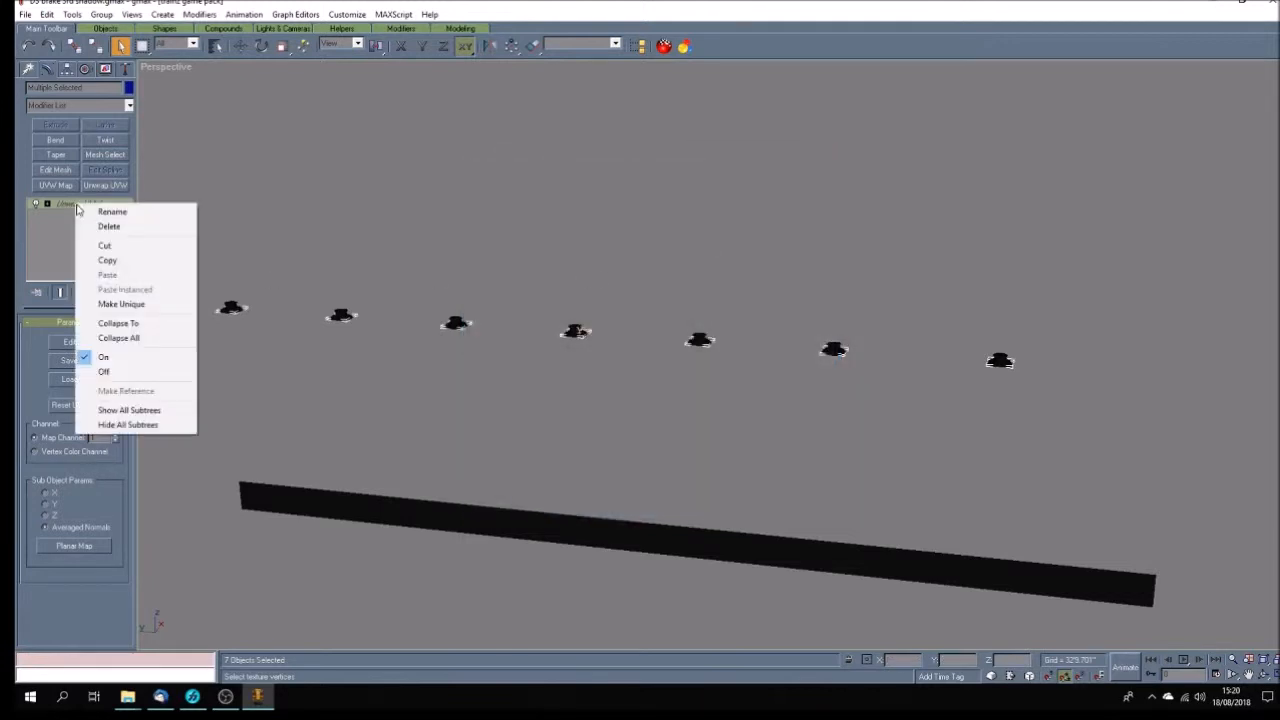
click(140, 306)
click(700, 390)
click(567, 447)
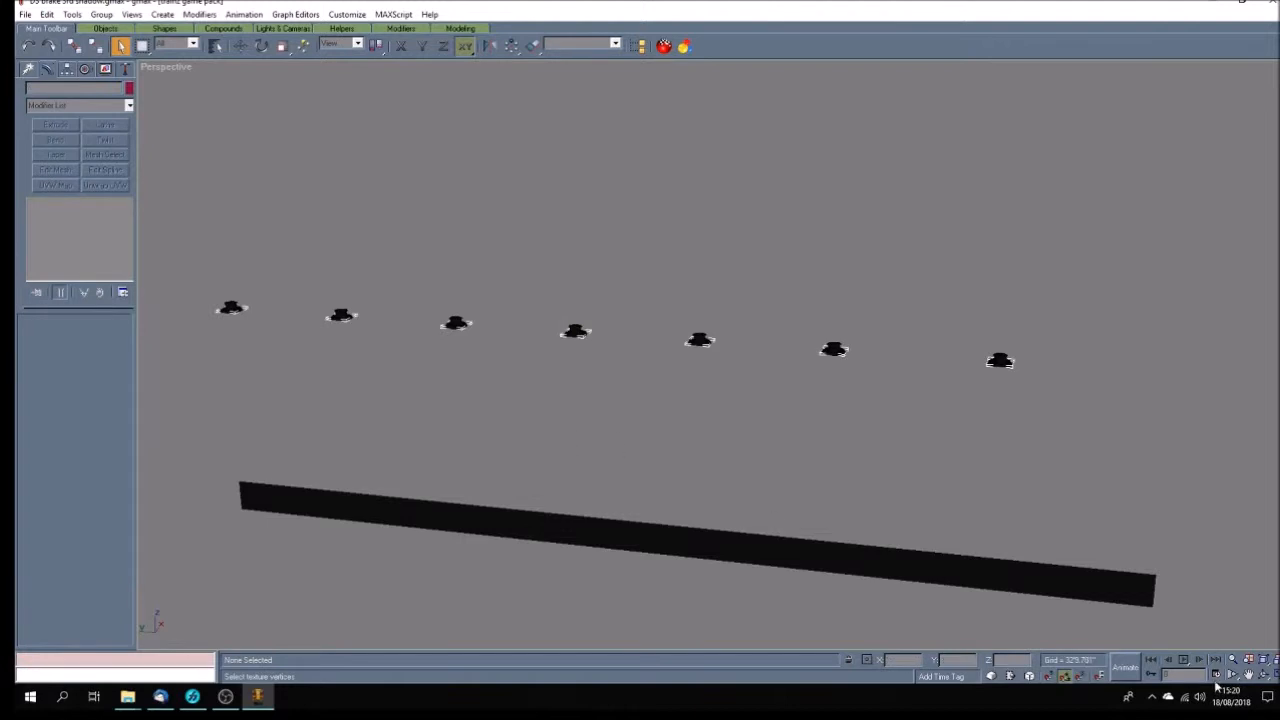
Return to the four-viewport layout and unhide all objects in the scene
key(w)
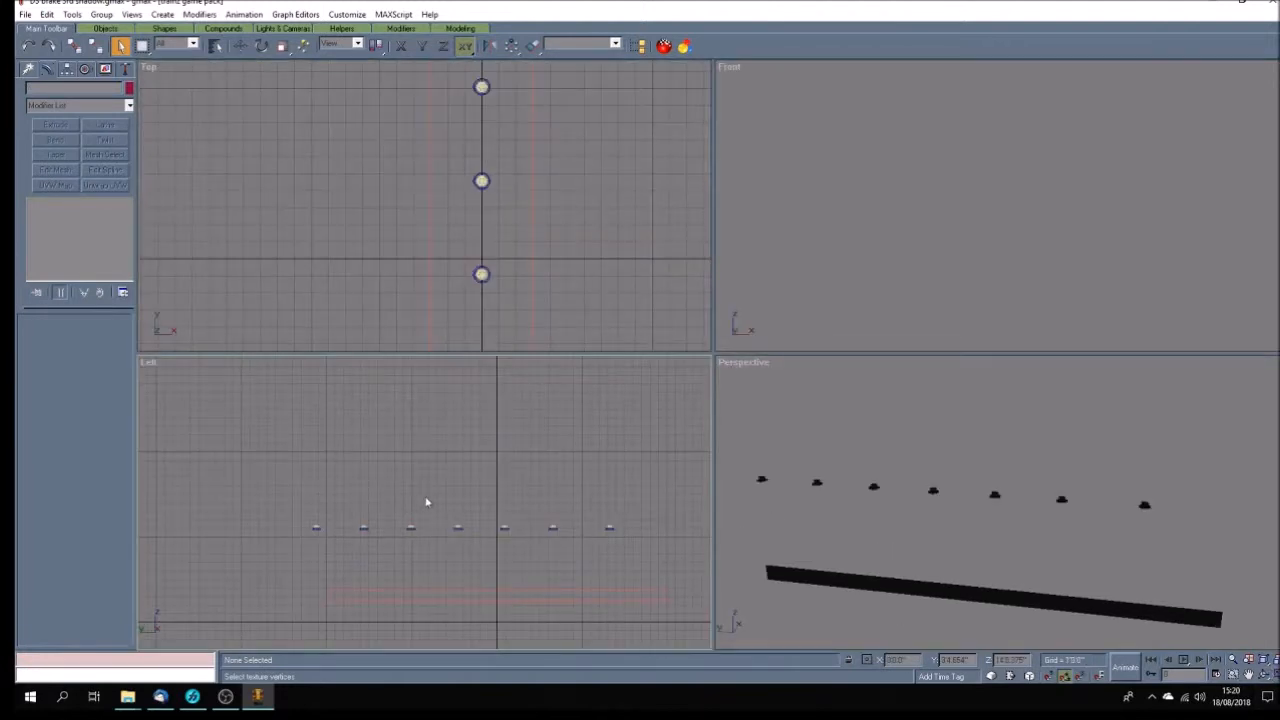
scroll(423, 505, down, 3)
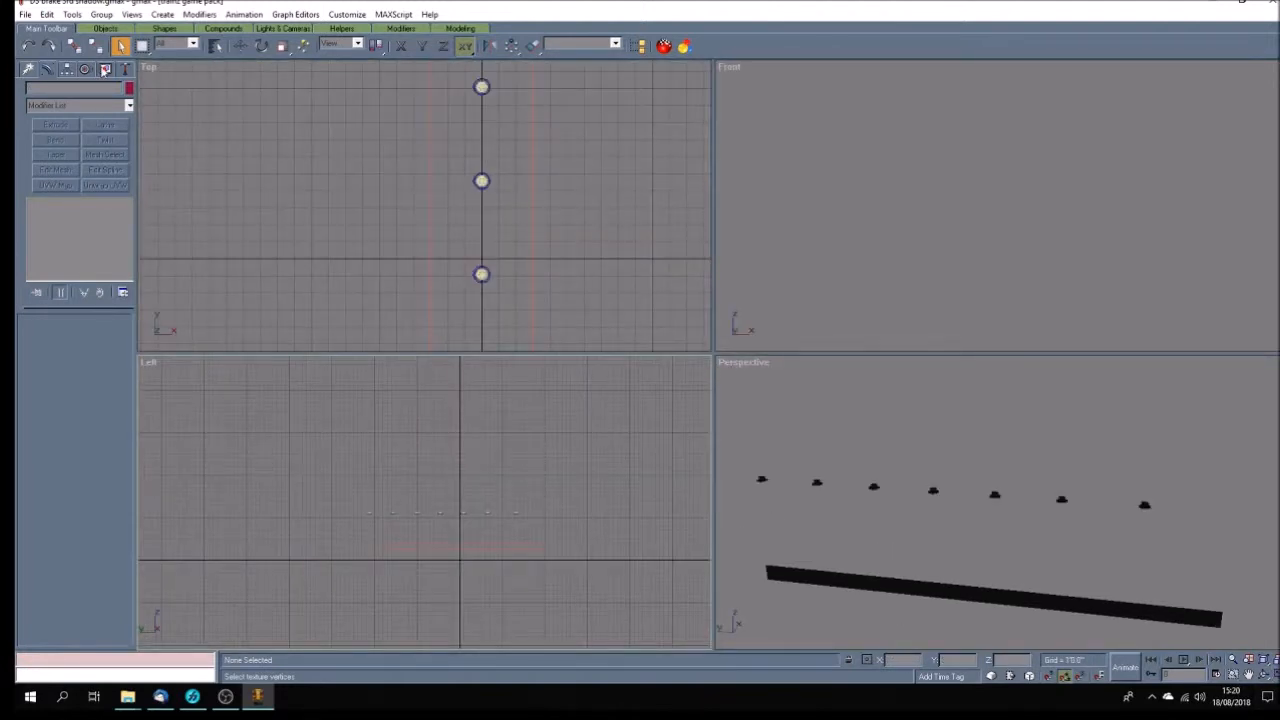
click(105, 69)
click(87, 422)
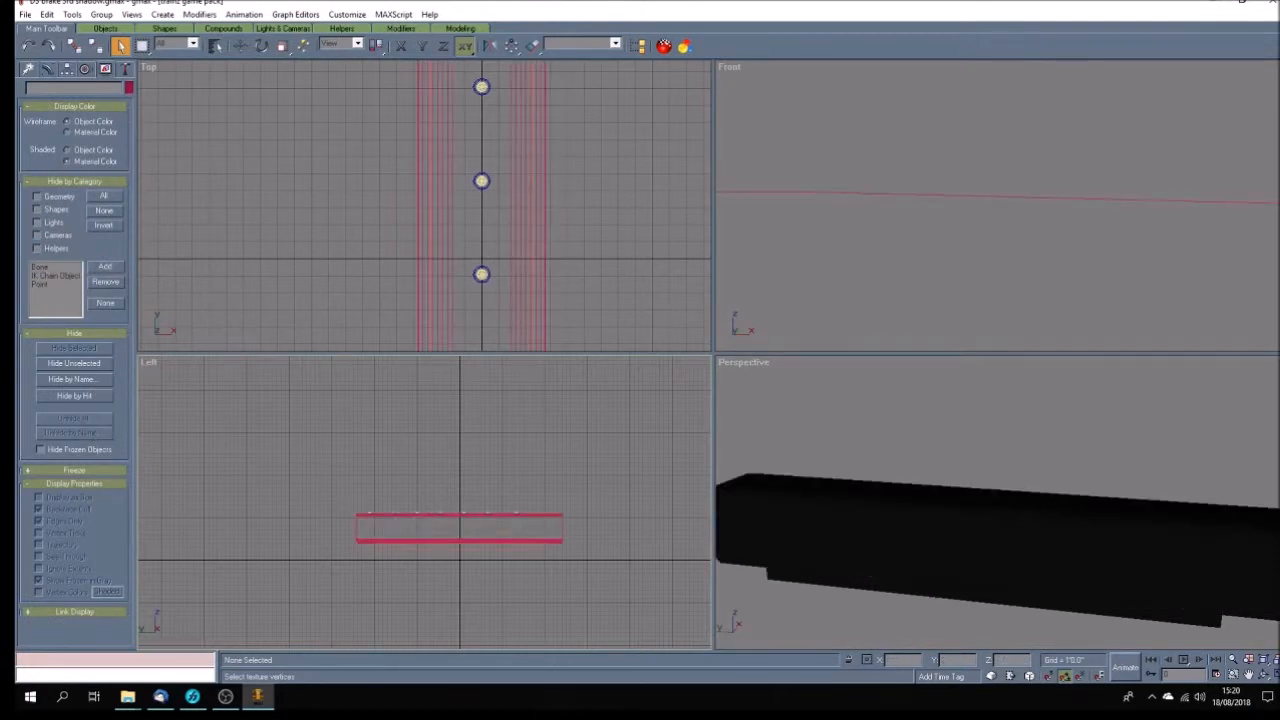
In the Left view, move the end vertices of Box01 beneath the body outwards to align with the body's lower corner
click(1248, 675)
drag(506, 503, 474, 471)
key(w)
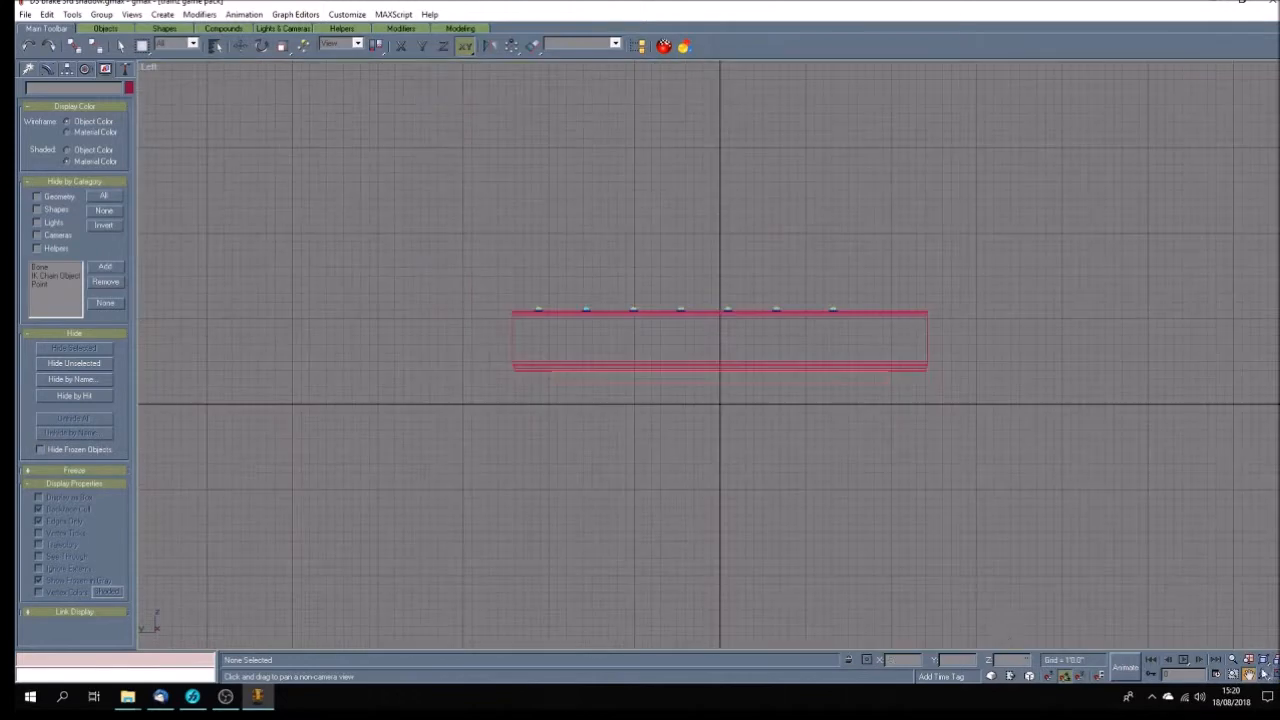
drag(771, 366, 680, 366)
scroll(811, 372, up, 4)
scroll(811, 372, up, 3)
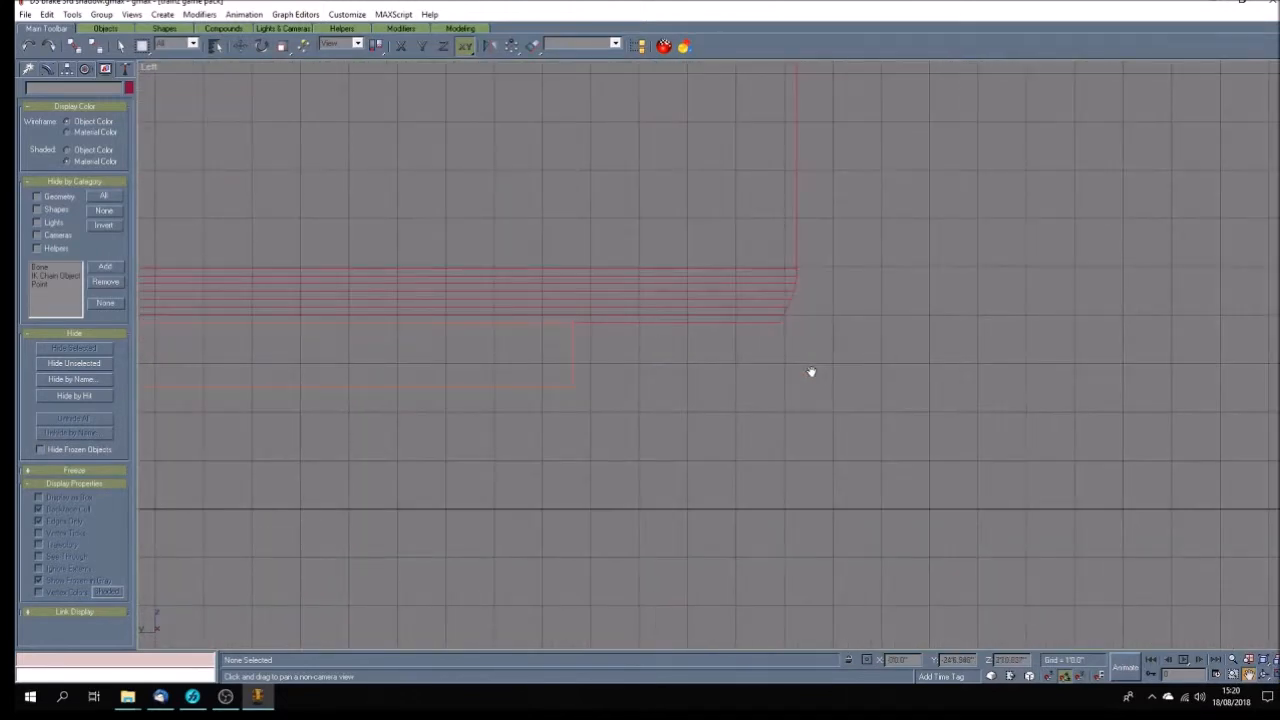
click(240, 45)
click(572, 365)
click(46, 68)
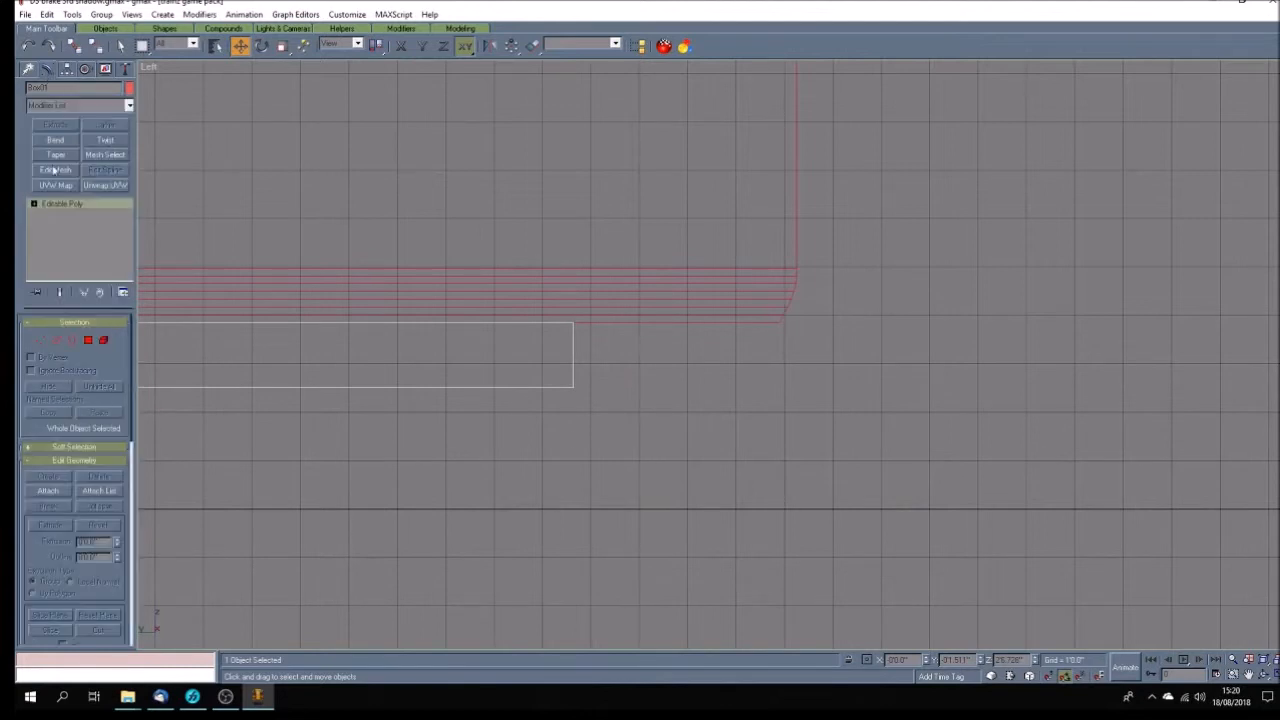
click(60, 214)
drag(544, 274, 624, 447)
drag(570, 388, 784, 338)
scroll(757, 291, up, 10)
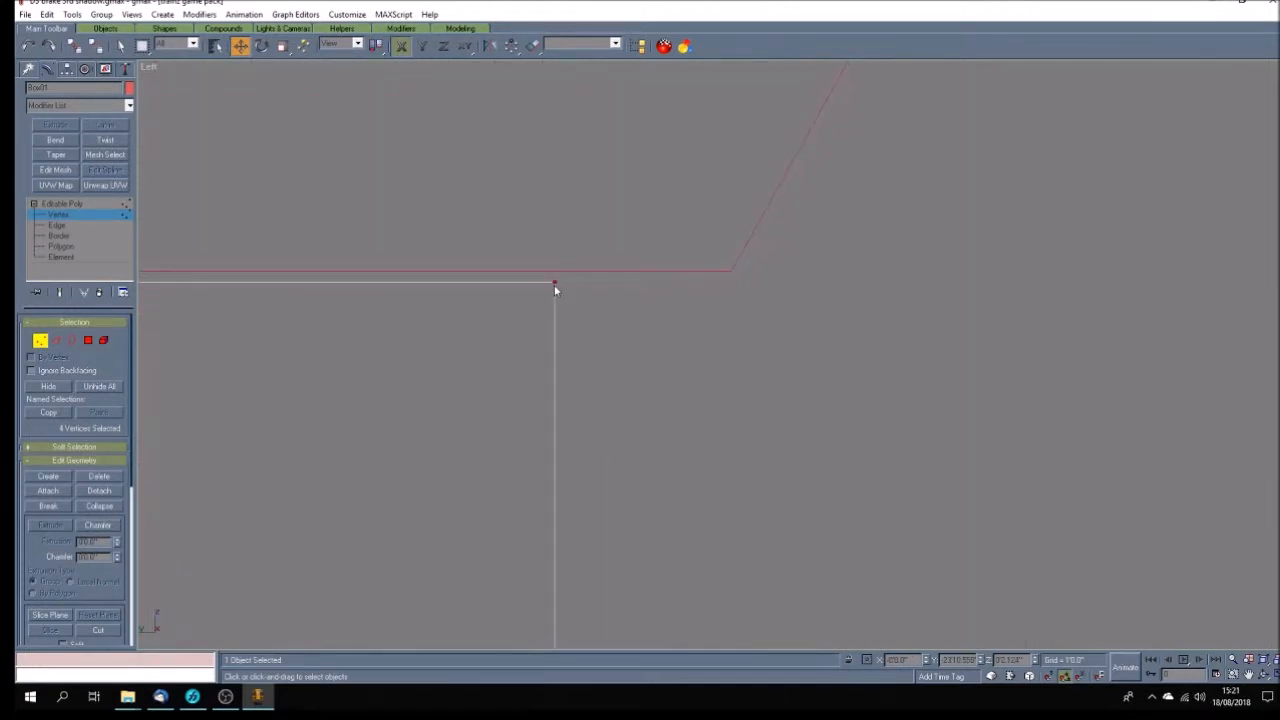
drag(555, 287, 730, 288)
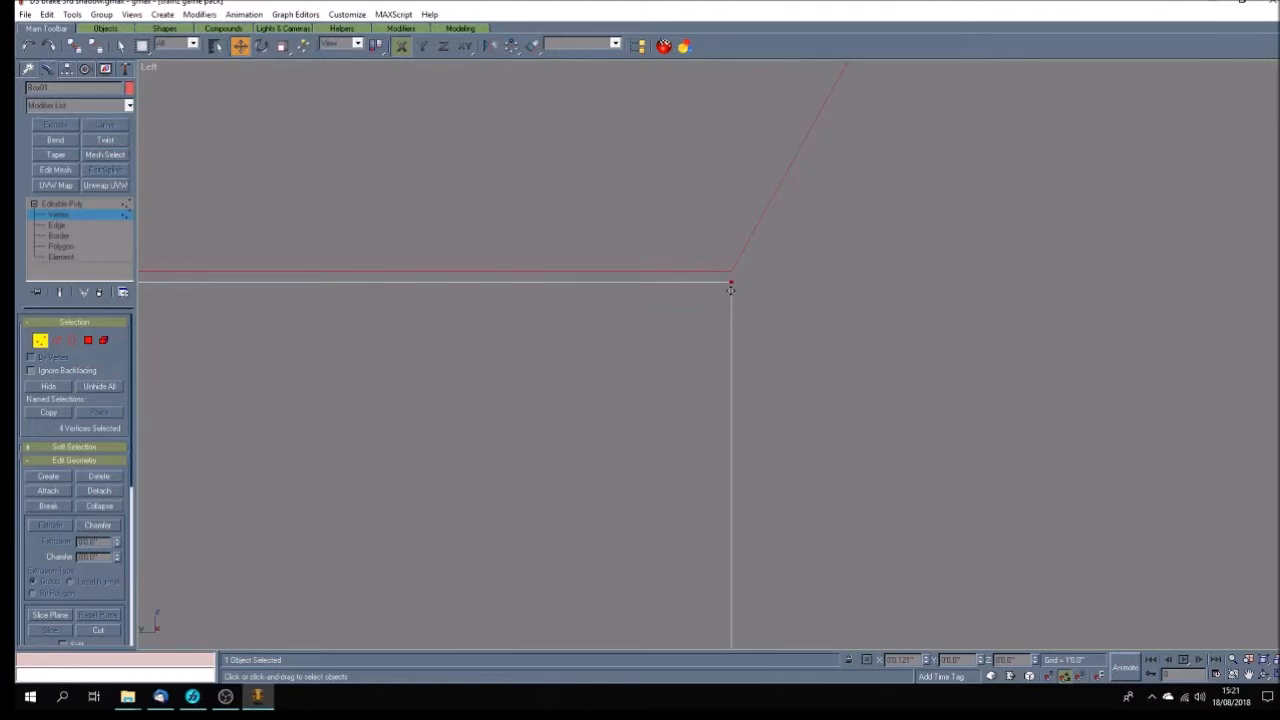
scroll(869, 342, down, 10)
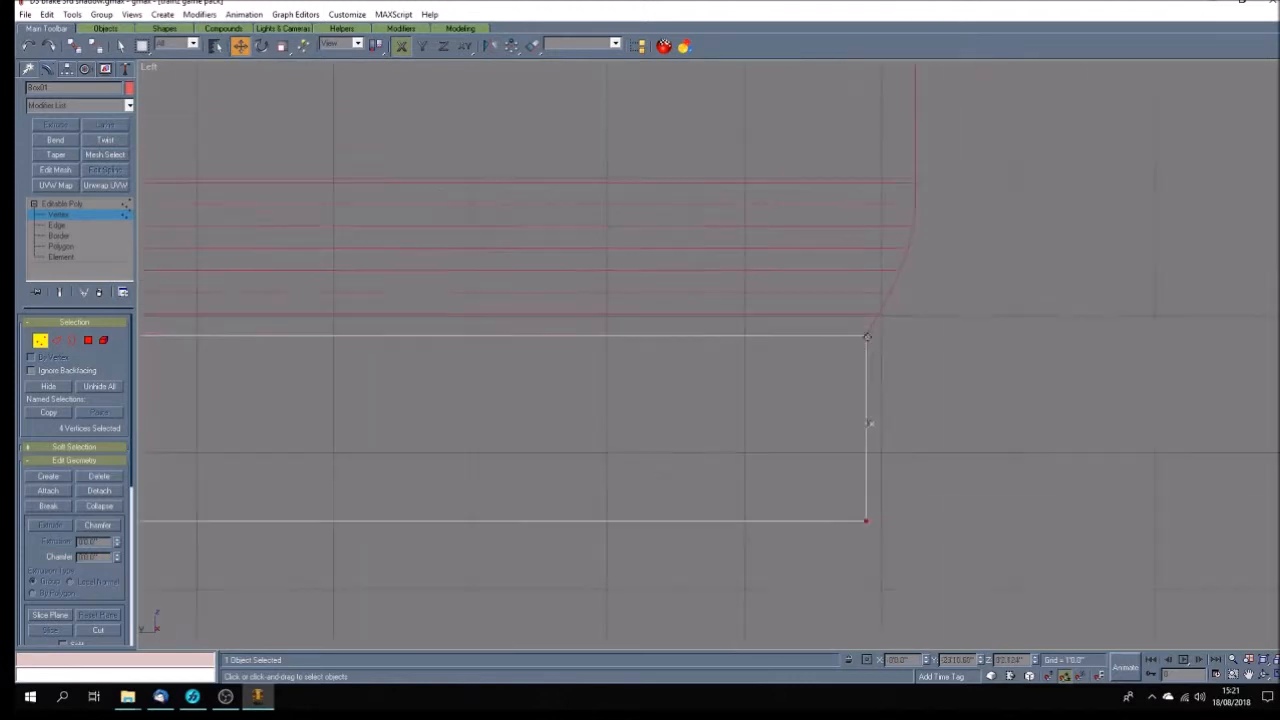
Move Box01's opposite end vertices out to the body's other lower corner, then leave vertex editing and deselect the box
scroll(434, 341, up, 5)
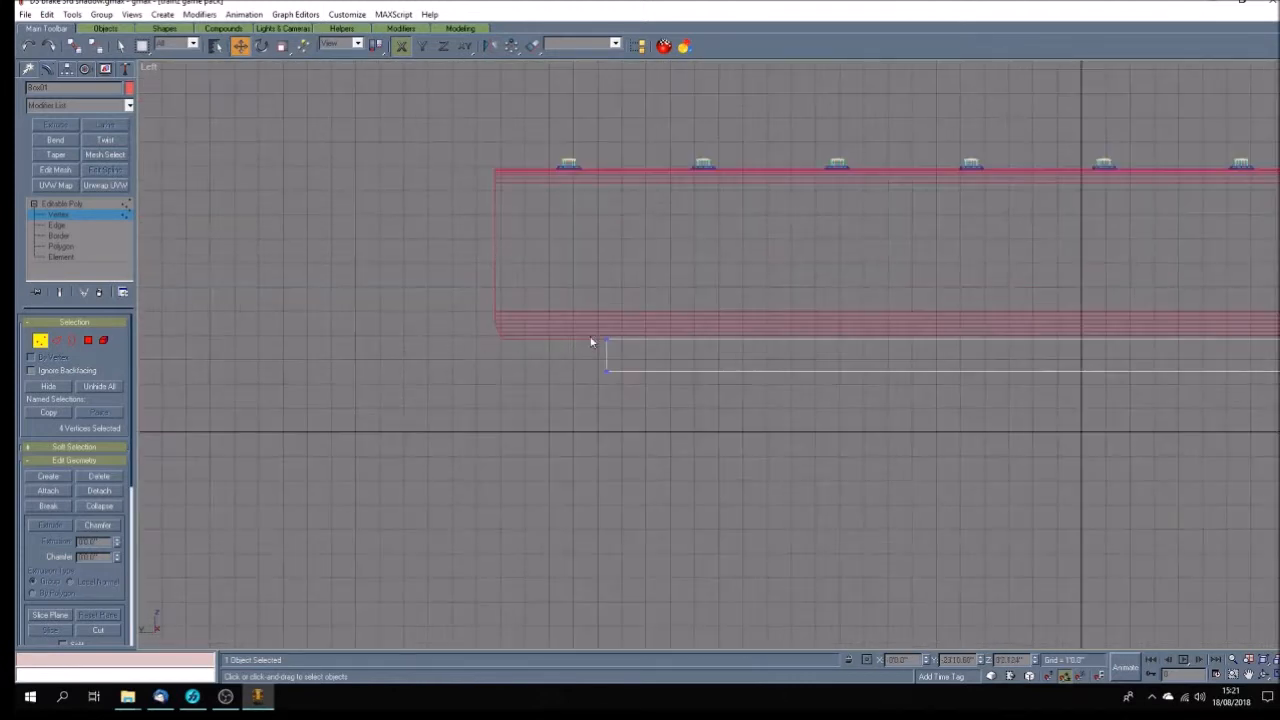
drag(609, 427, 610, 428)
drag(604, 342, 506, 342)
scroll(506, 342, up, 5)
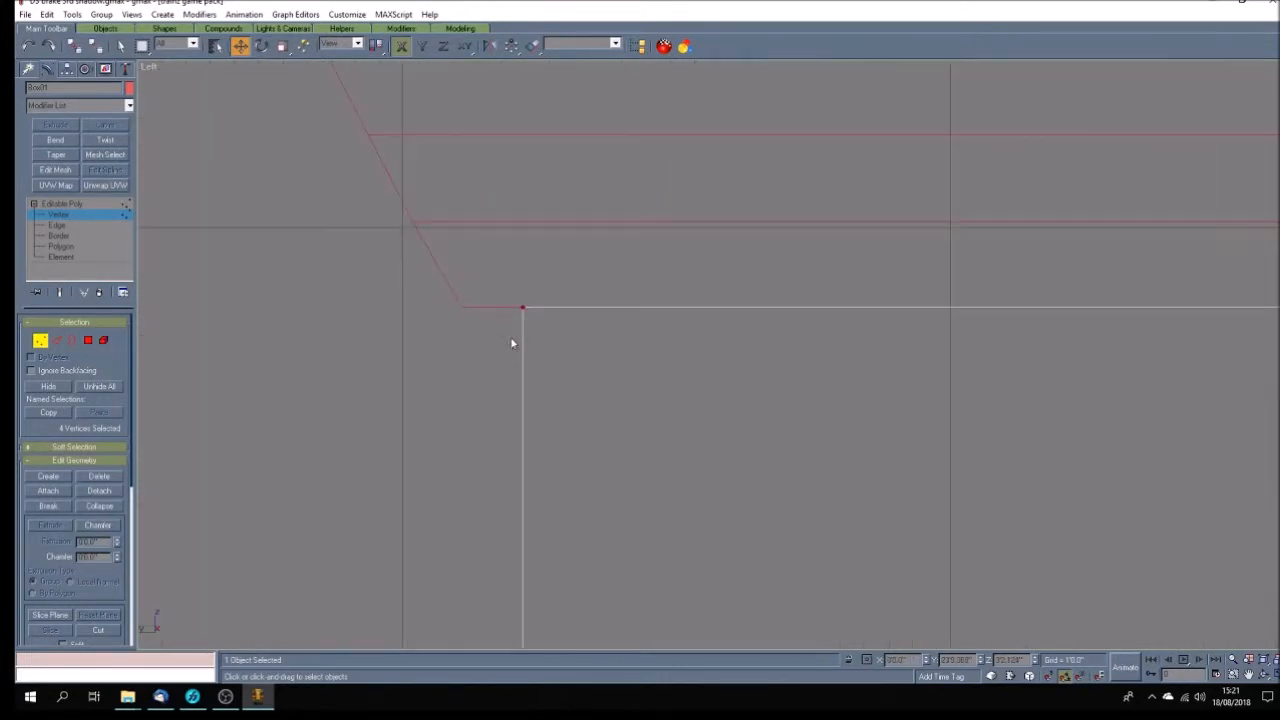
drag(521, 298, 398, 287)
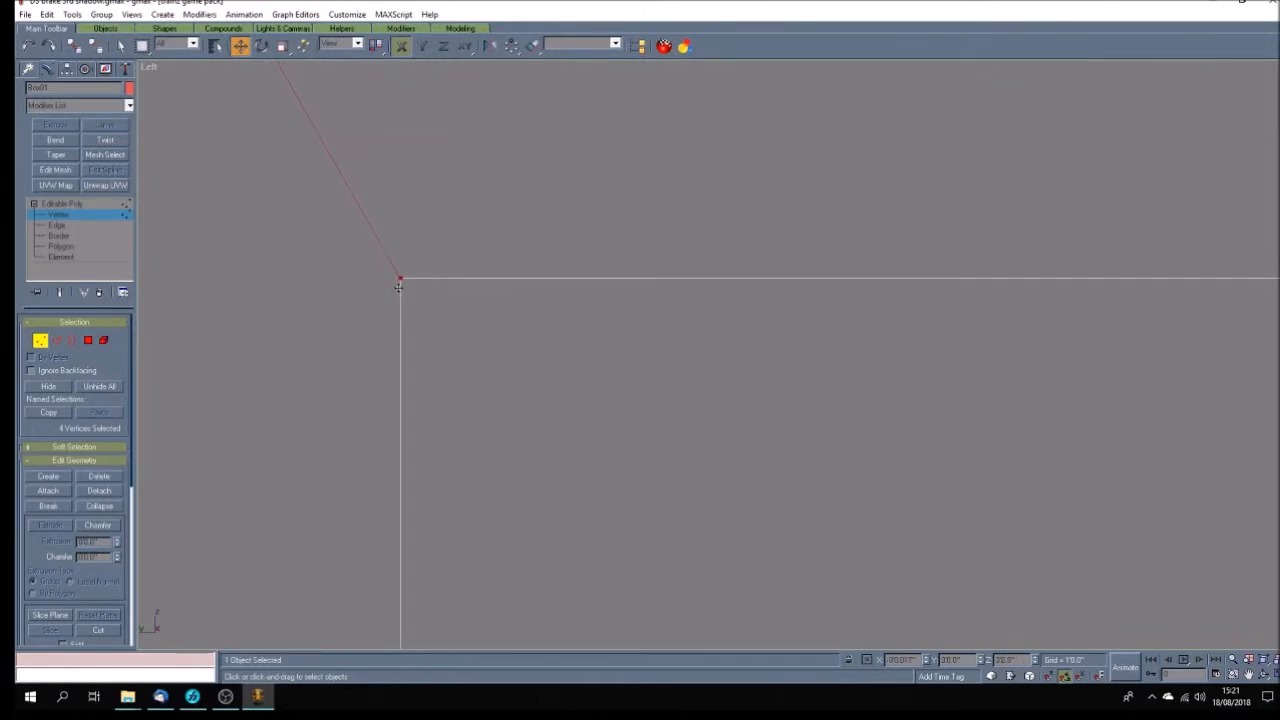
click(486, 343)
scroll(486, 341, down, 6)
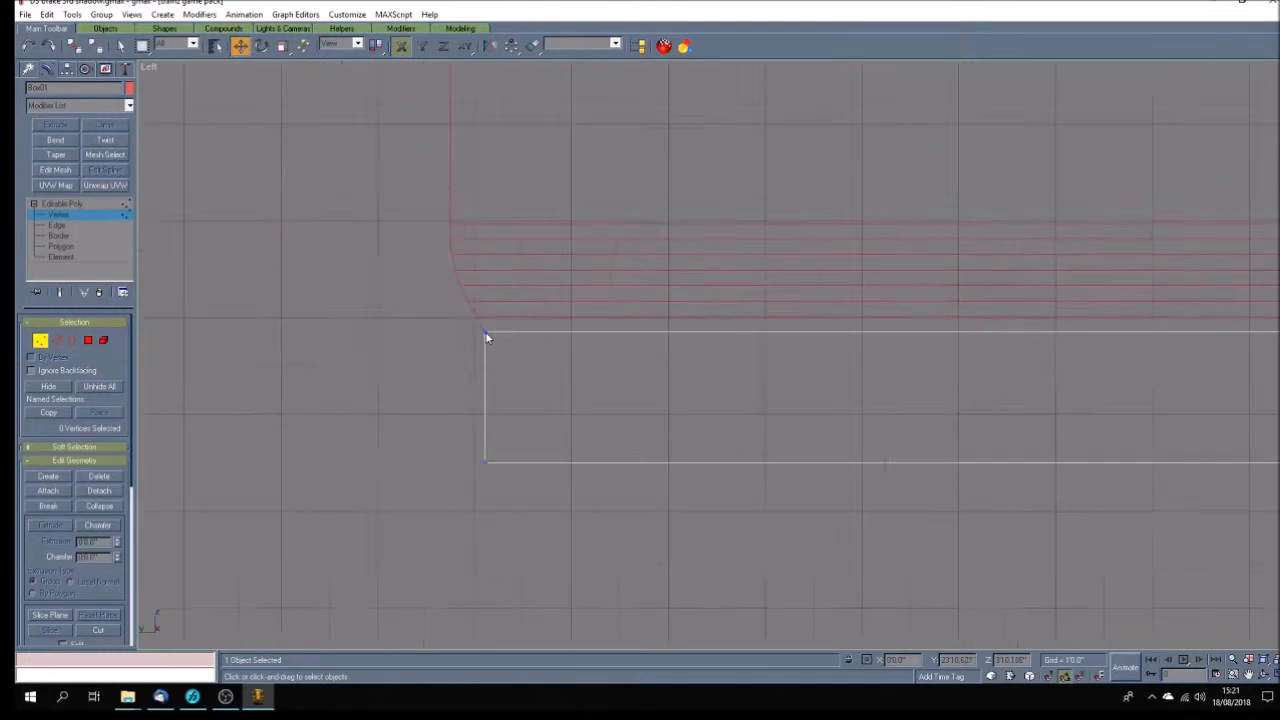
click(95, 204)
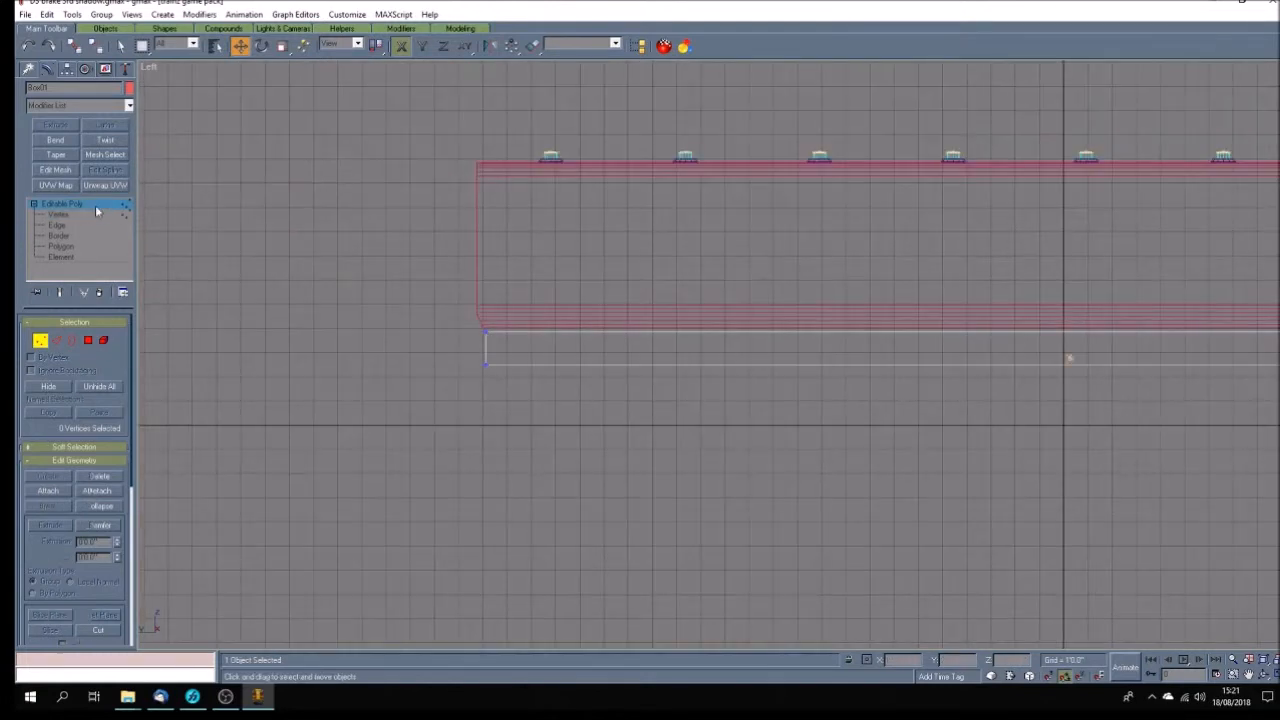
click(674, 396)
Check the whole shadow mesh in the Perspective view and save the scene
click(1274, 675)
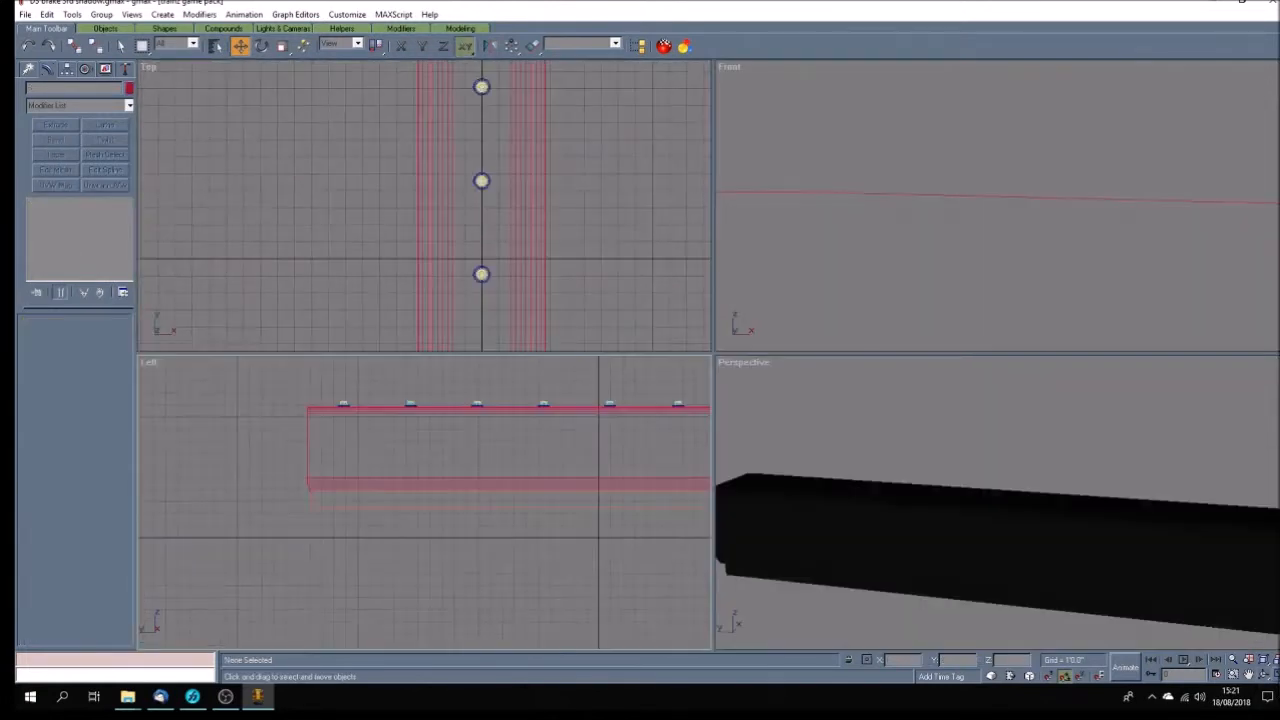
drag(926, 536, 907, 503)
click(1262, 675)
mouse_move(925, 546)
mouse_down()
mouse_move(950, 543)
mouse_move(945, 533)
mouse_move(938, 549)
mouse_move(968, 548)
mouse_move(902, 537)
mouse_move(929, 535)
mouse_move(975, 562)
mouse_move(957, 528)
mouse_move(902, 551)
mouse_move(990, 553)
mouse_up()
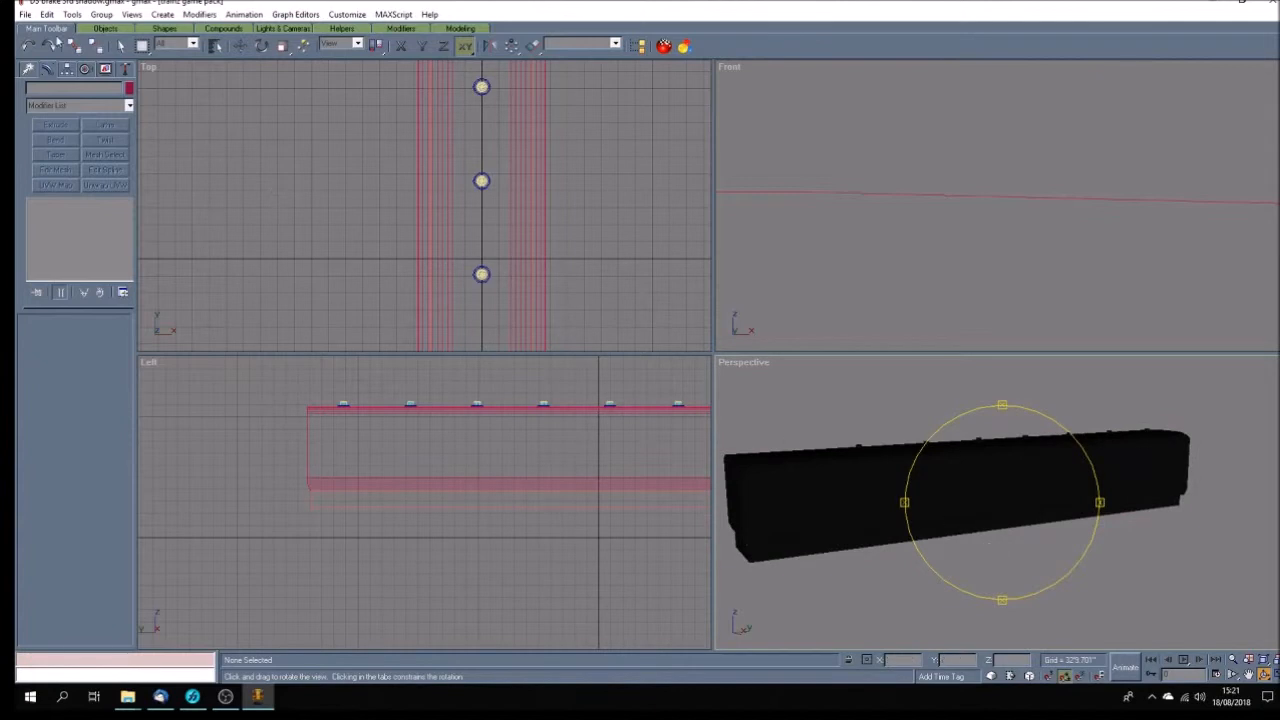
click(26, 14)
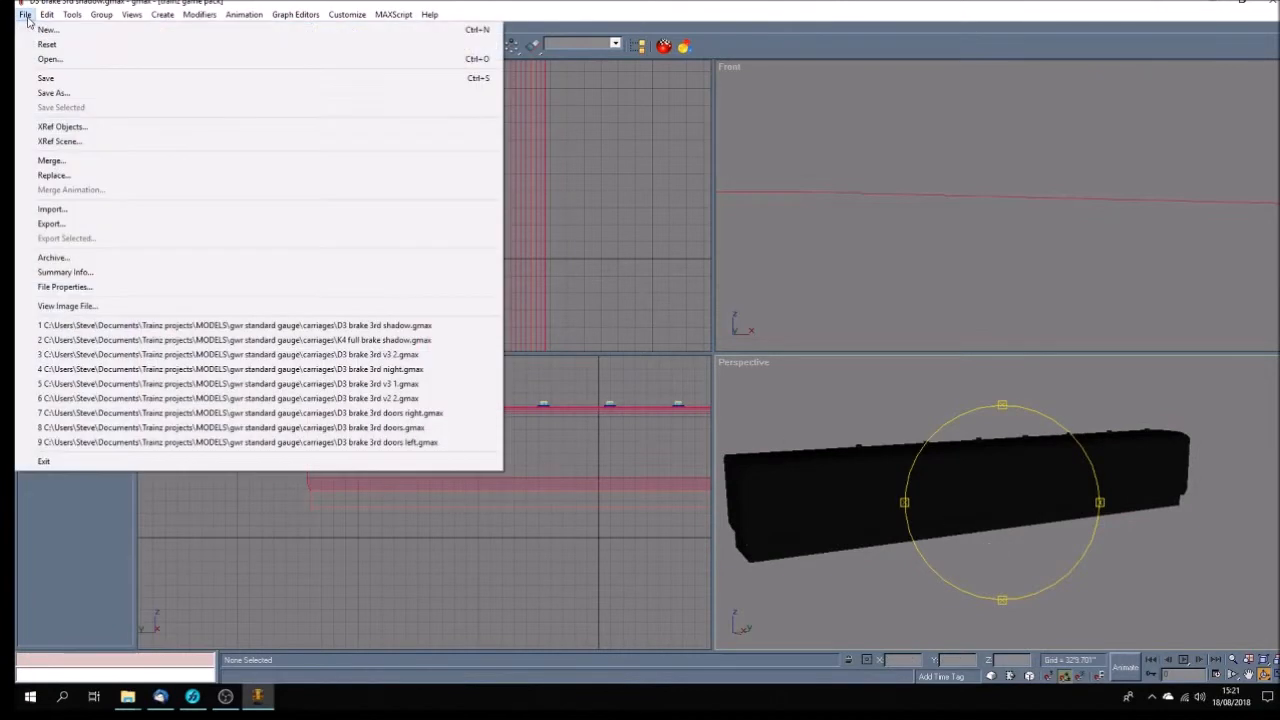
click(41, 78)
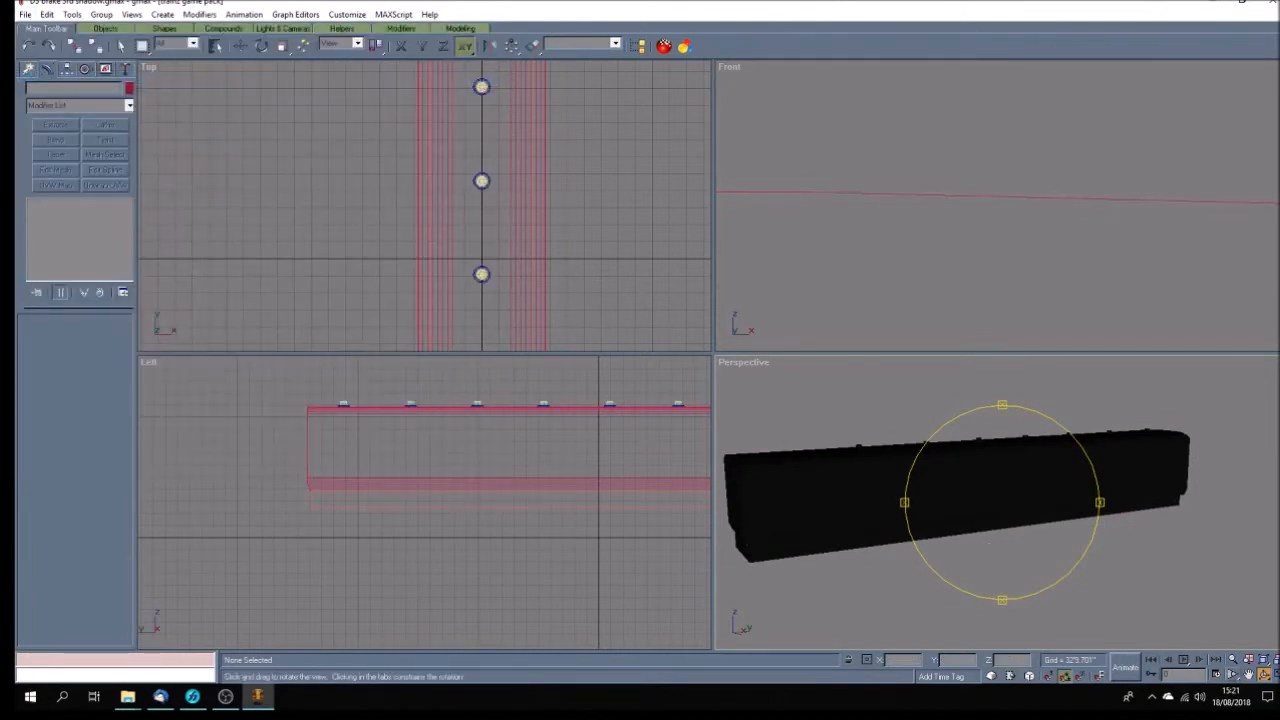
Minimize gmax to show the Trainz tool shortcuts on the desktop
click(1248, 675)
key(F3)
drag(930, 525, 928, 526)
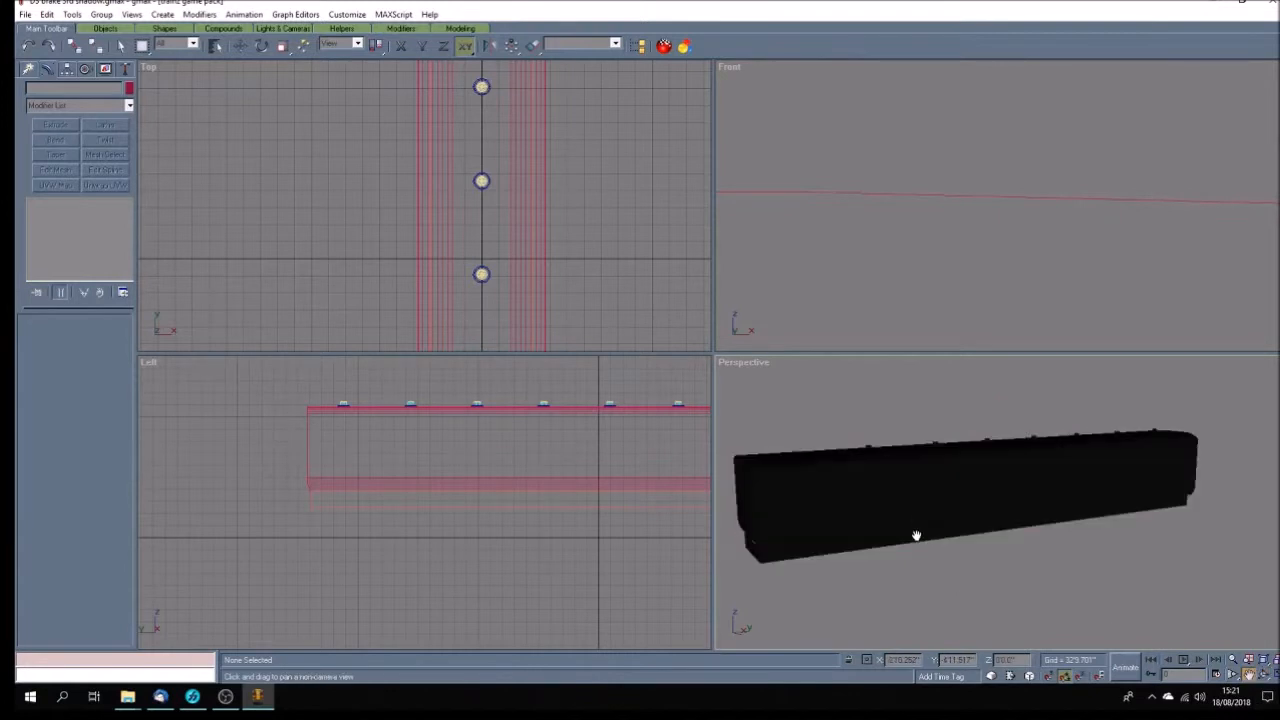
click(1212, 3)
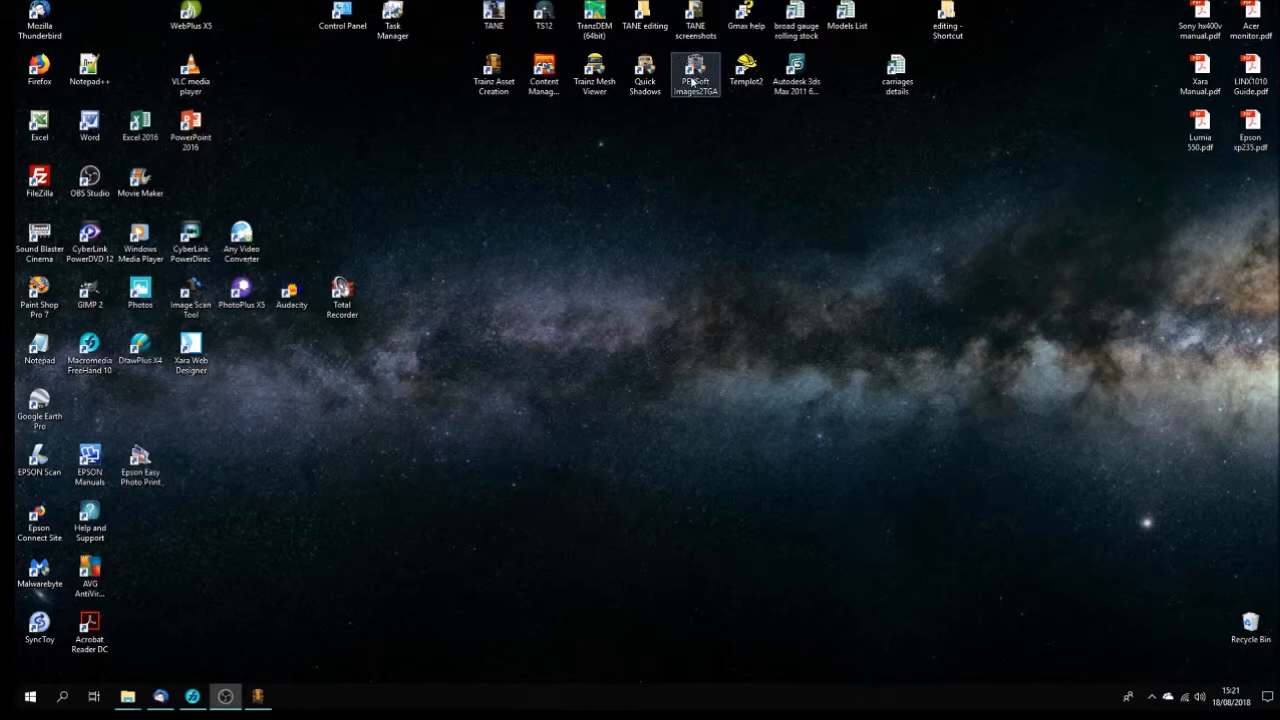
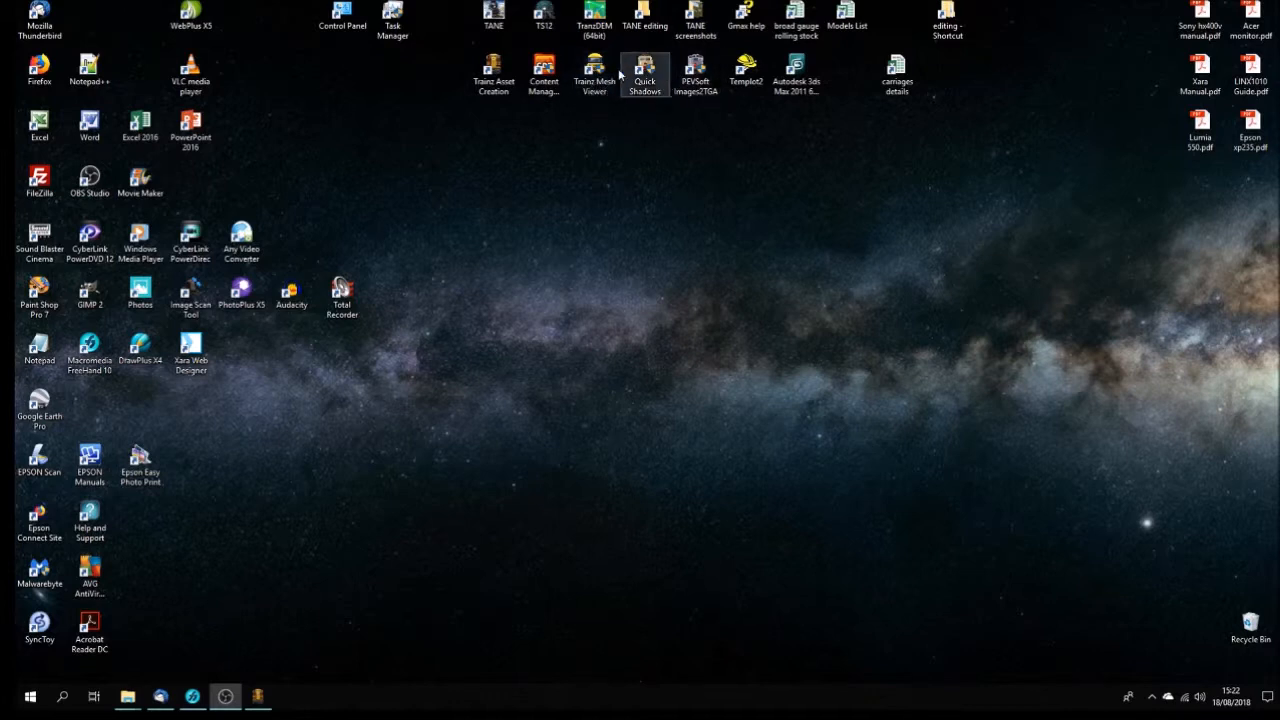
Examine the shadow mesh in gmax from several angles and switch to the E27 Compo 1st 3rd drawing in Macromedia FreeHand
click(258, 696)
click(1264, 676)
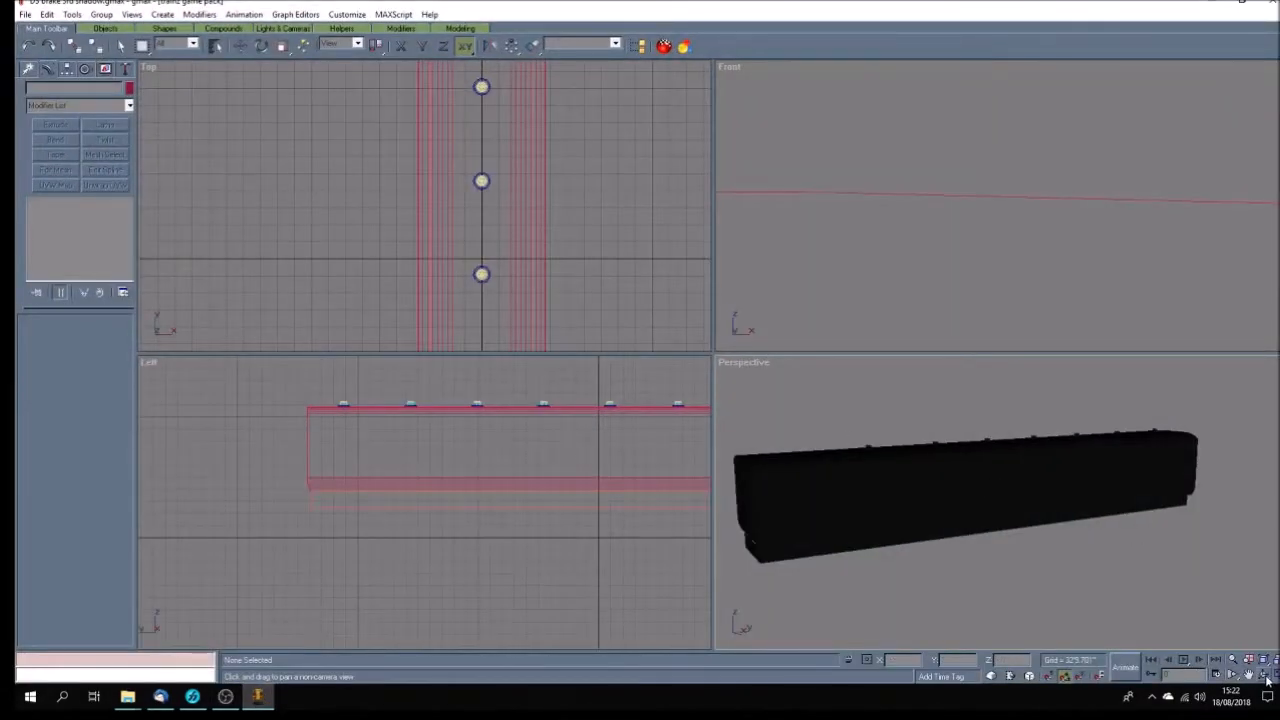
mouse_move(1006, 503)
mouse_down()
mouse_move(988, 514)
mouse_move(1000, 517)
mouse_up()
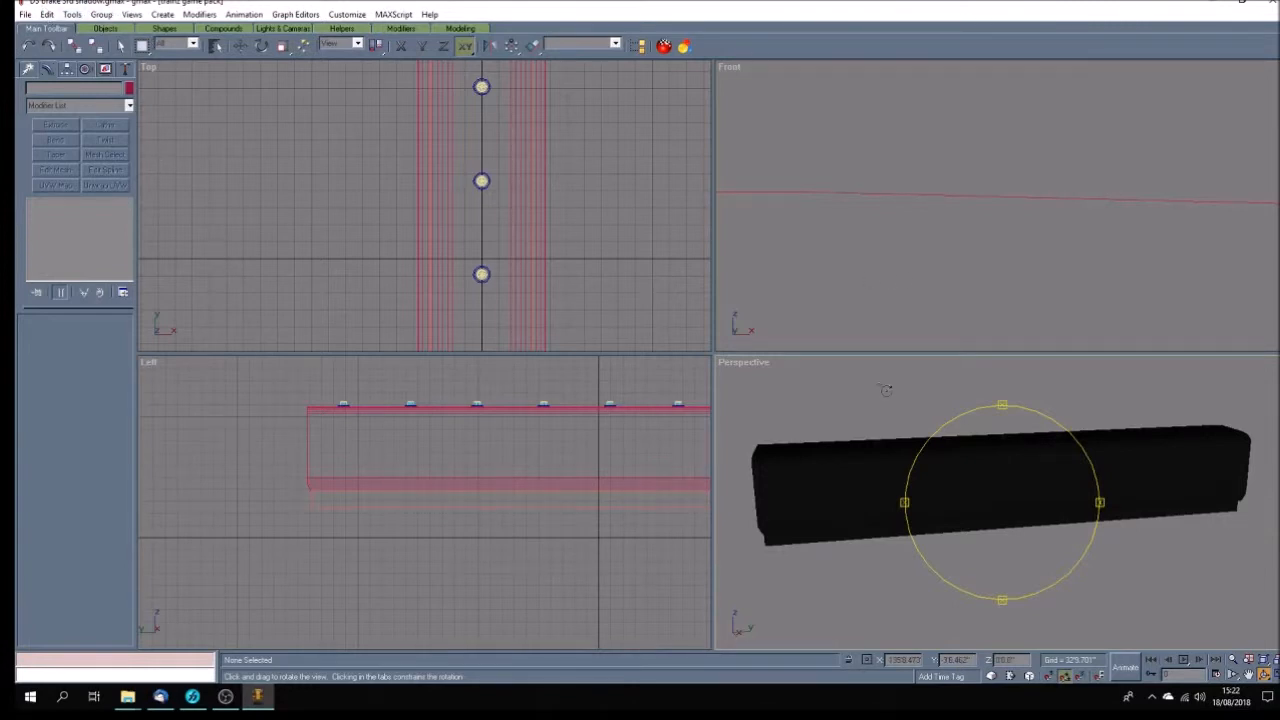
mouse_move(1000, 477)
mouse_down()
mouse_move(1010, 480)
mouse_move(997, 480)
mouse_up()
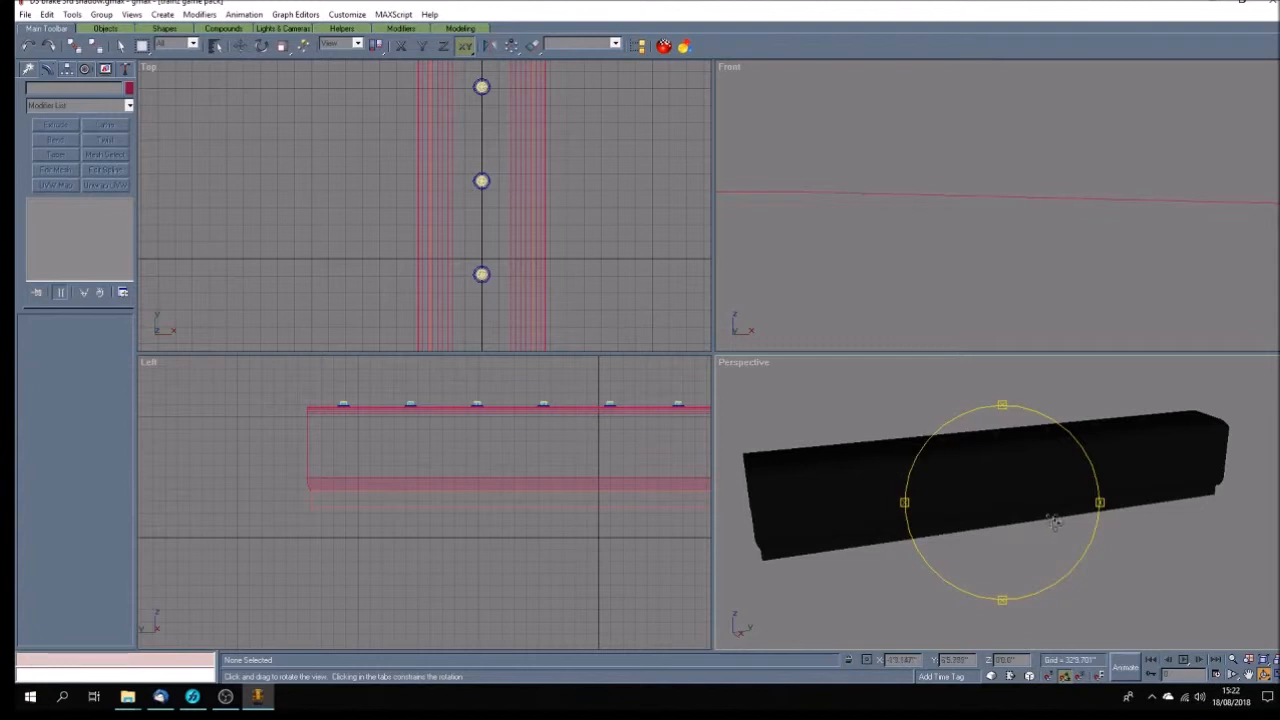
drag(945, 550, 948, 551)
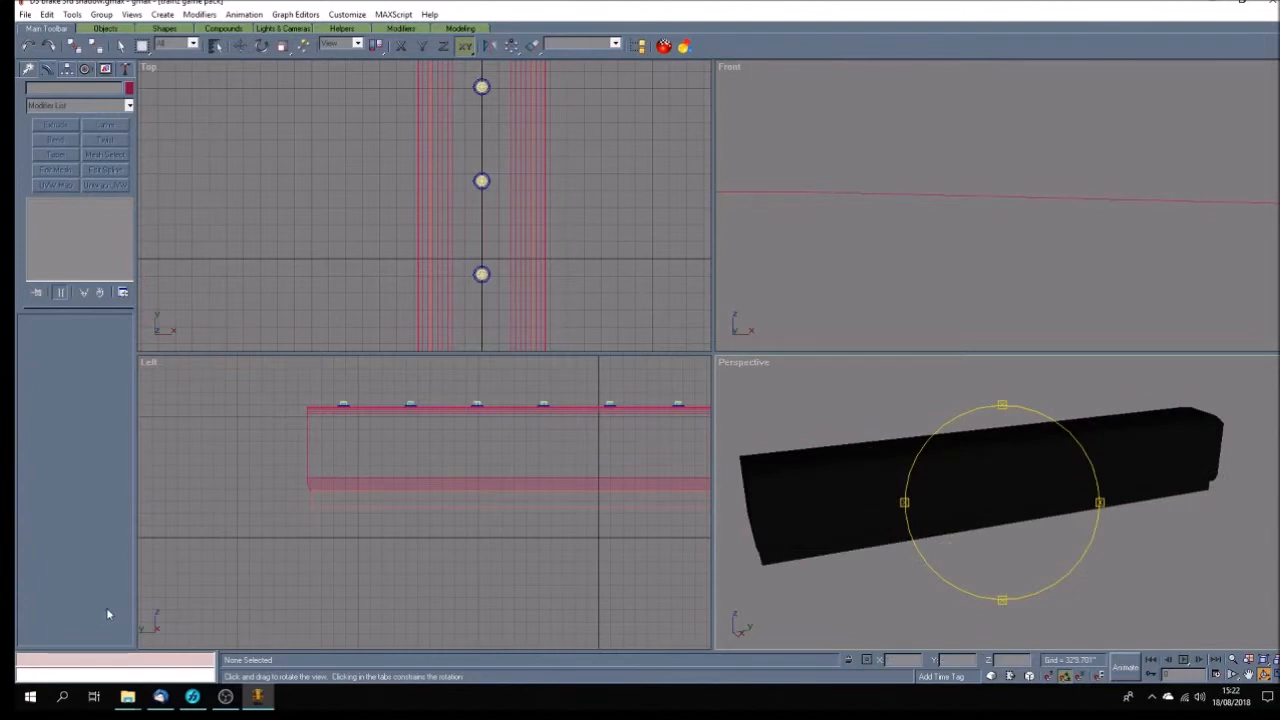
click(192, 697)
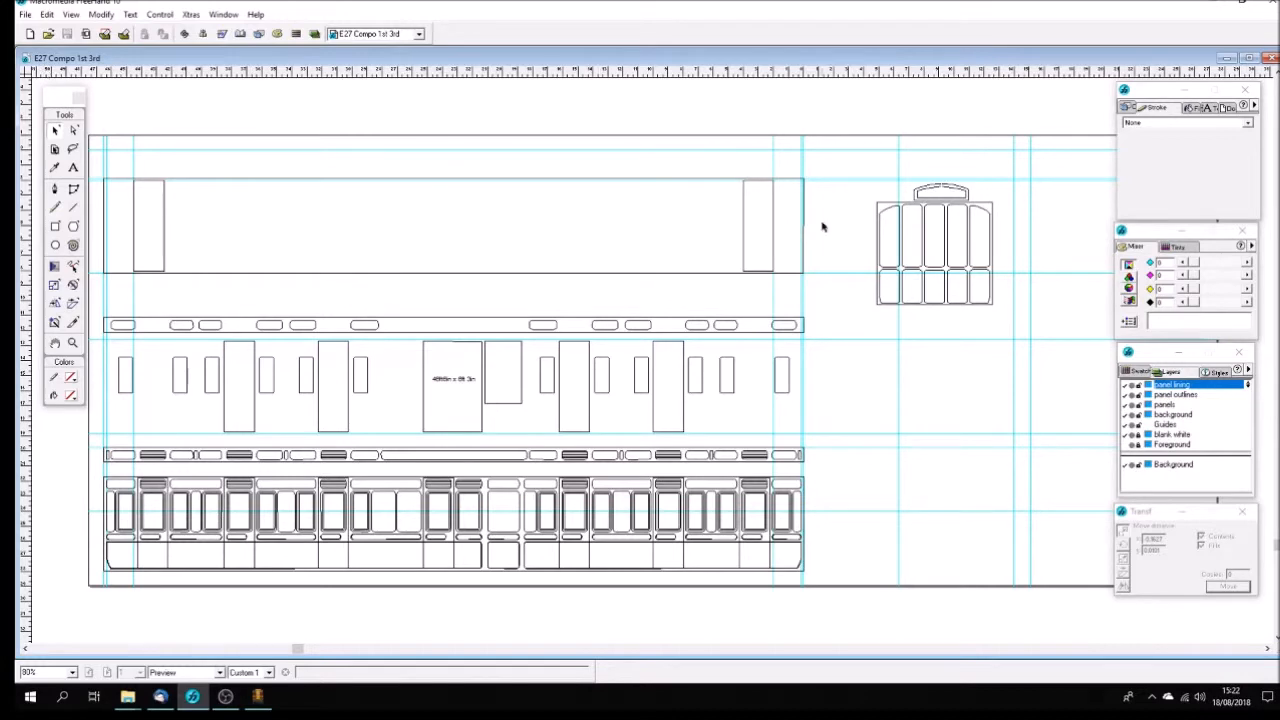
Show the Foreground layer to check the original E27 drawing, hide the layer again and save the document
click(1125, 448)
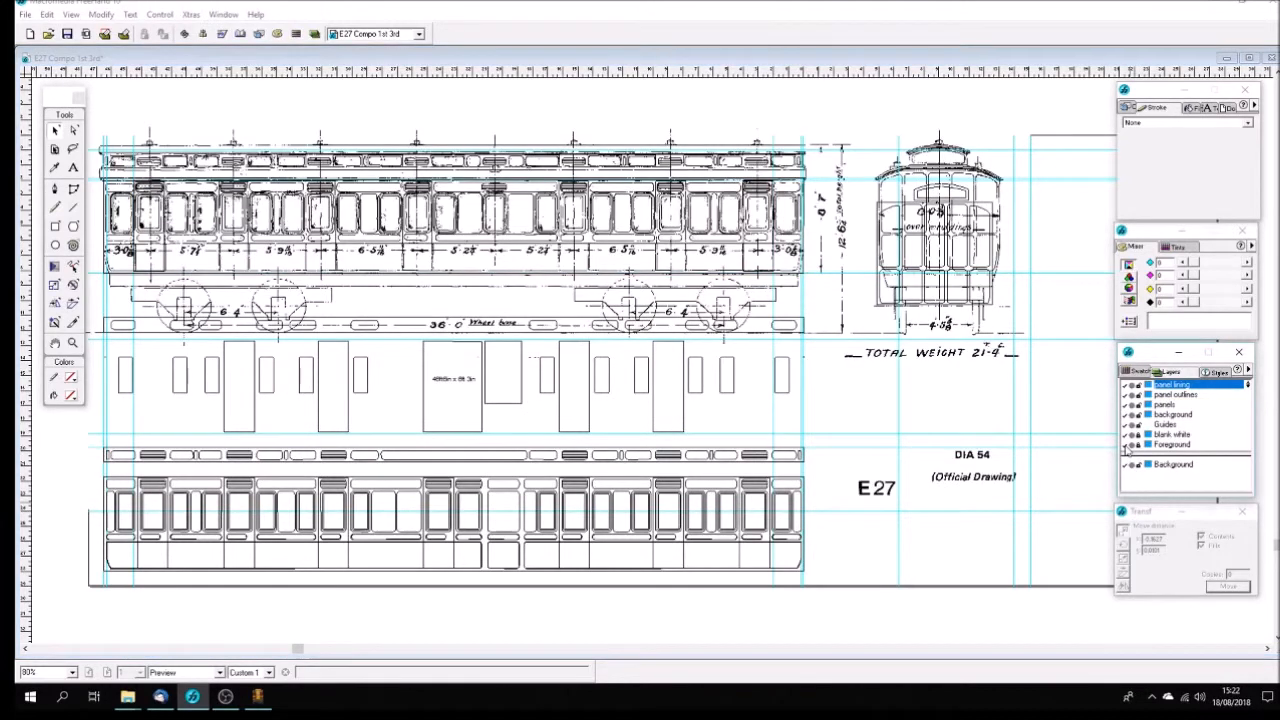
click(1125, 446)
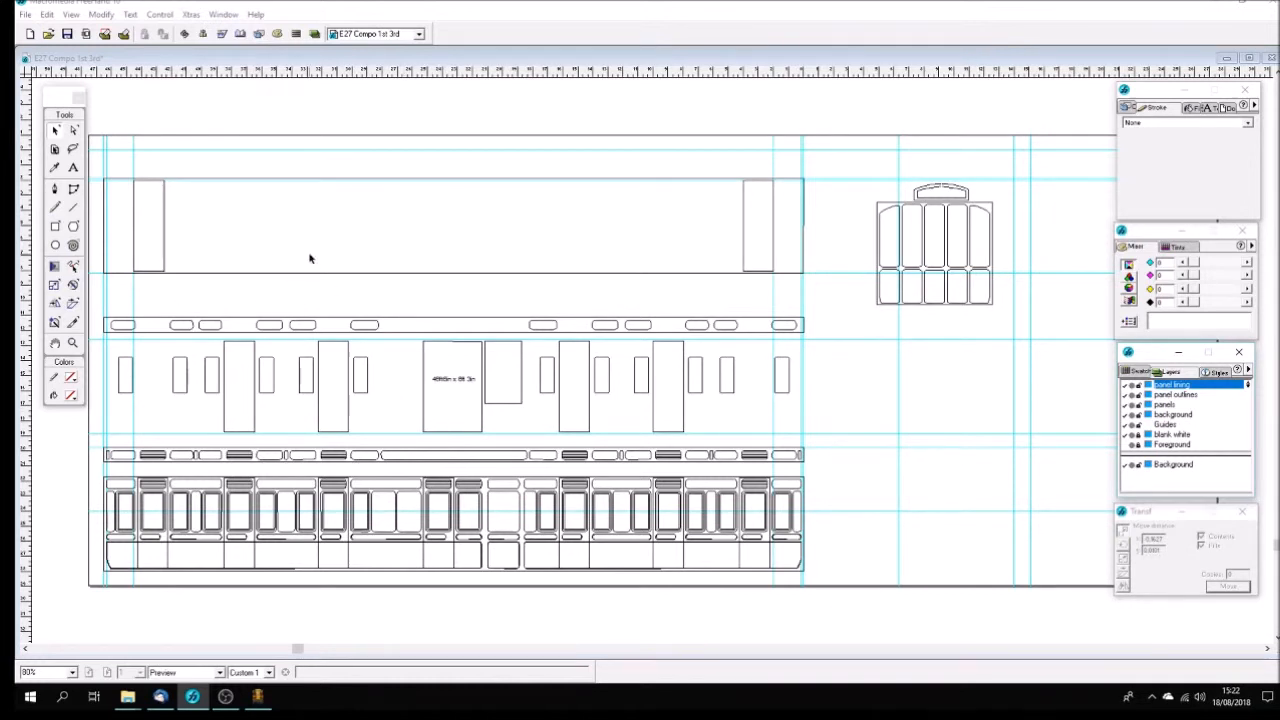
click(67, 33)
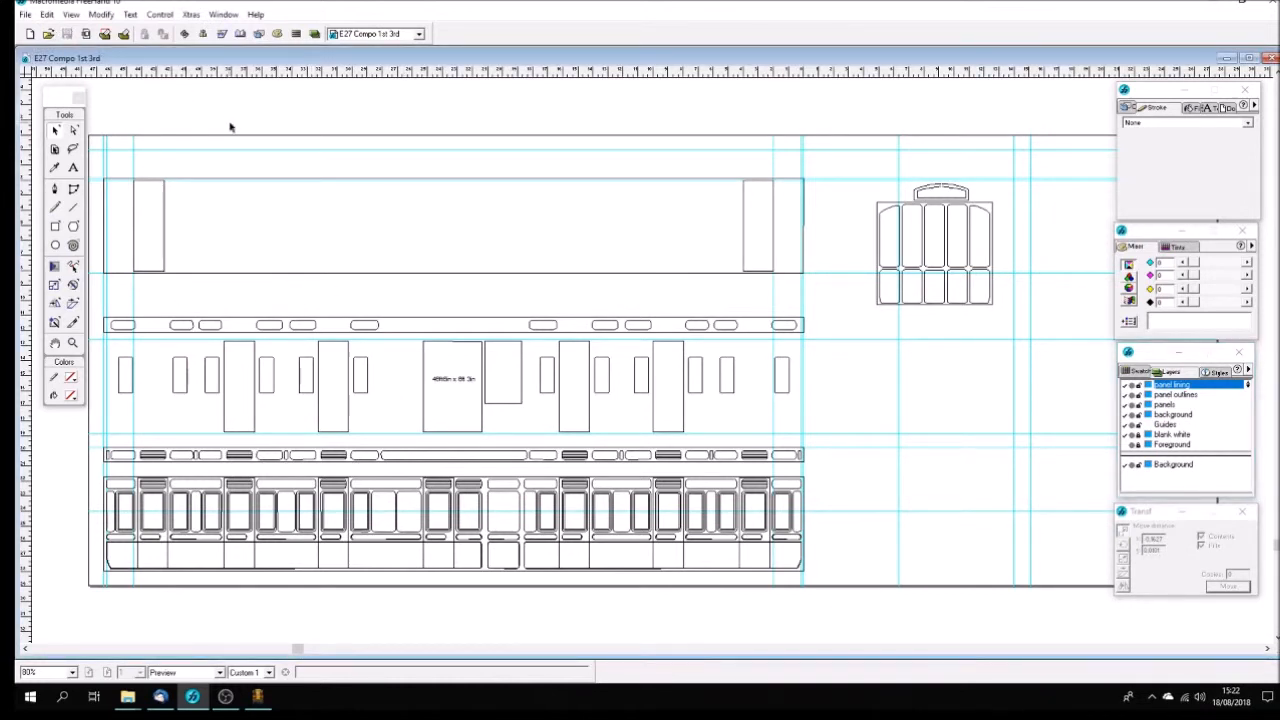
Open D3 brake 3rd.FH10 from the carriages folder and examine its coloured carriage side close up and as a whole
click(48, 34)
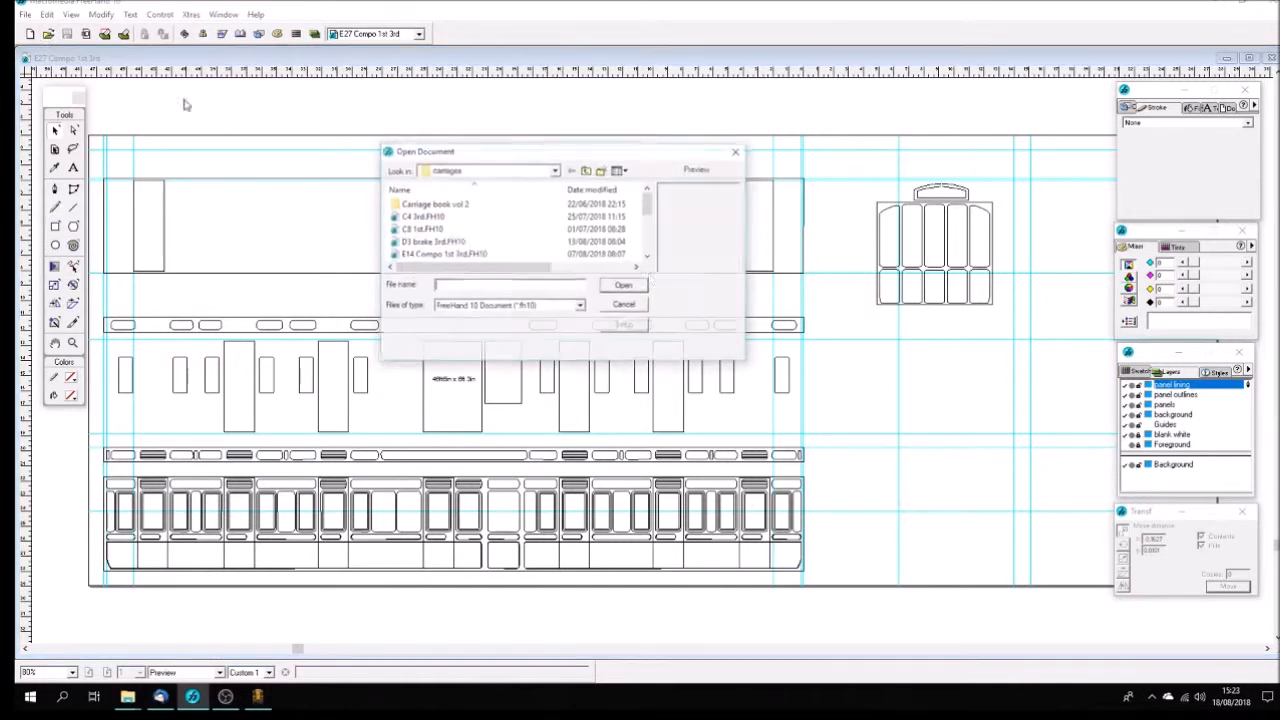
drag(650, 210, 650, 215)
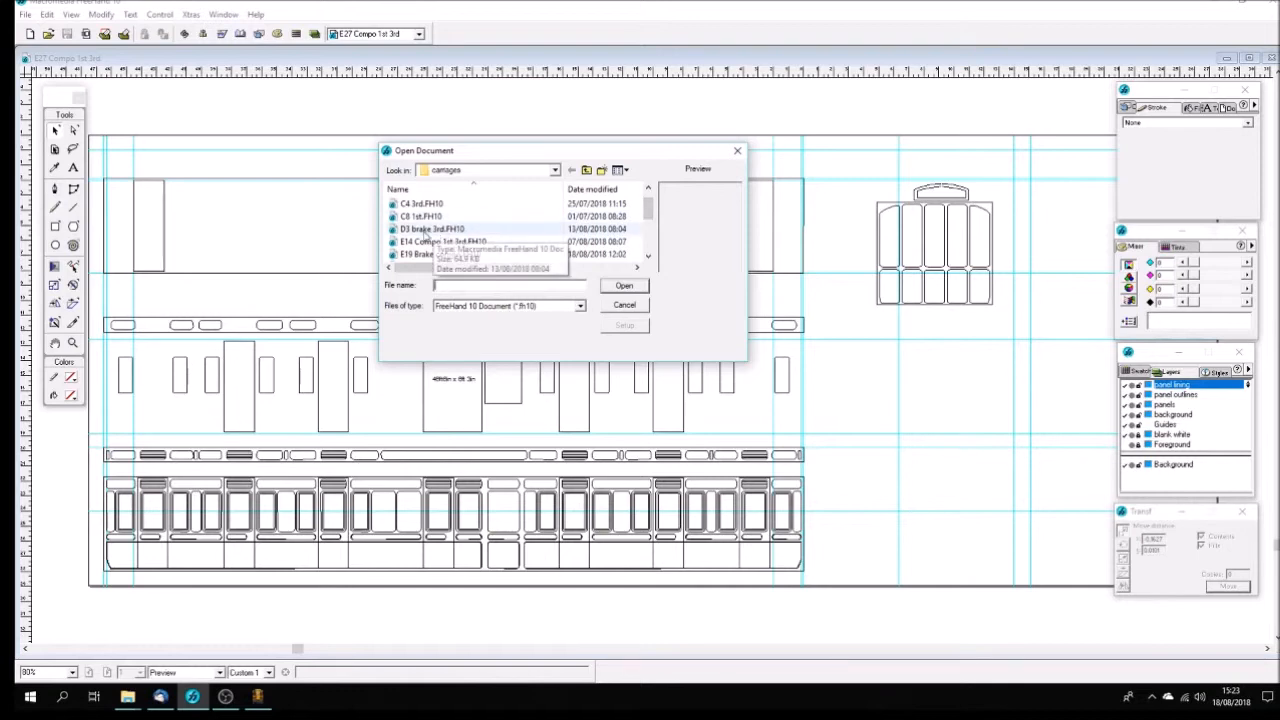
click(441, 229)
click(626, 287)
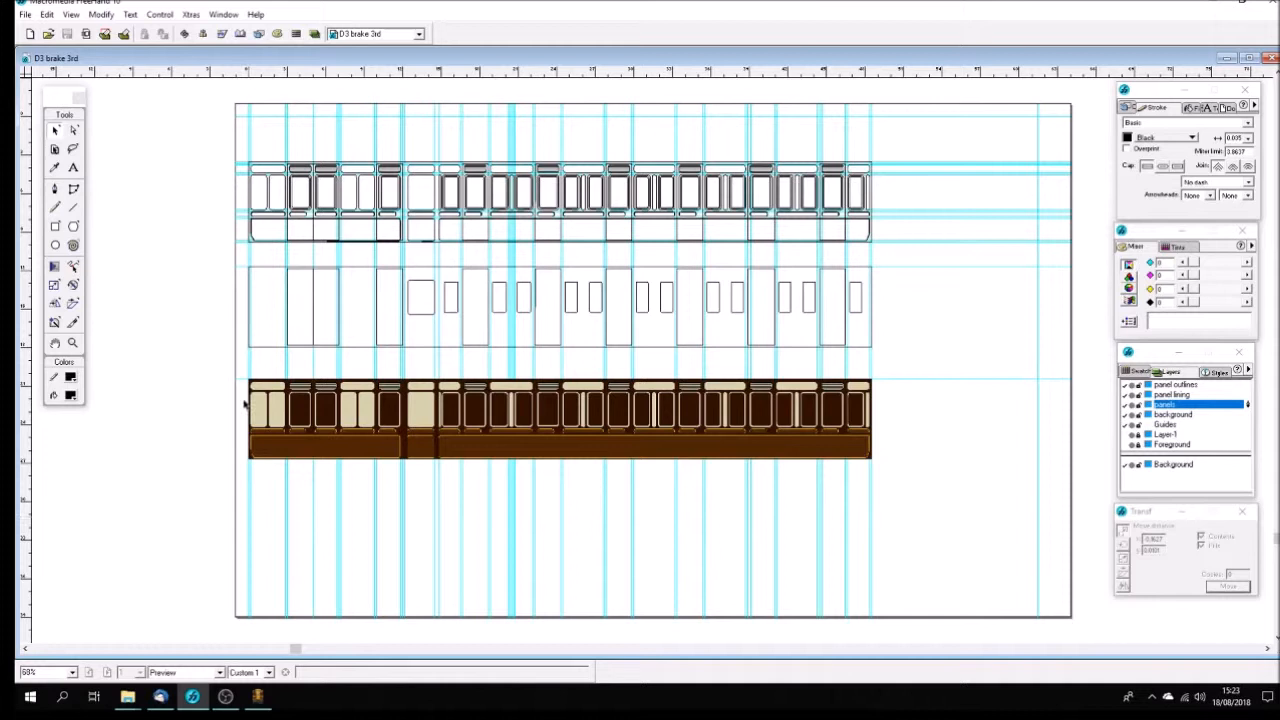
drag(238, 373, 884, 490)
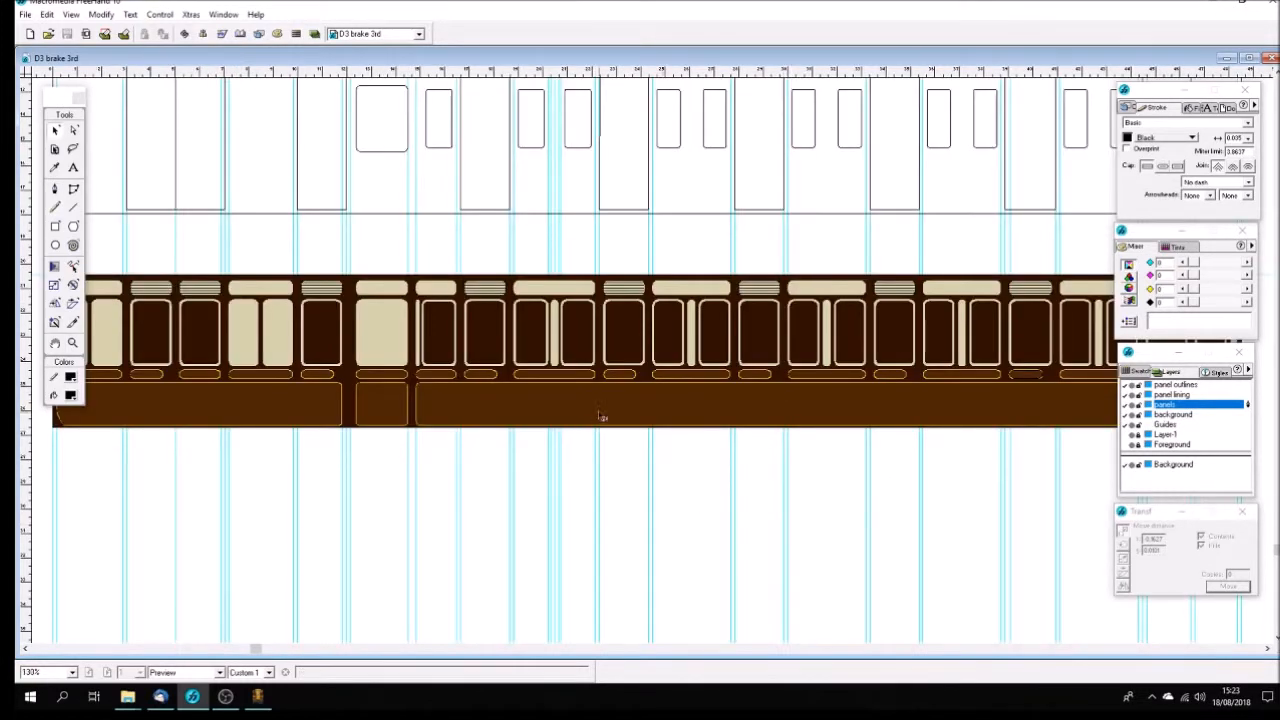
drag(432, 264, 614, 432)
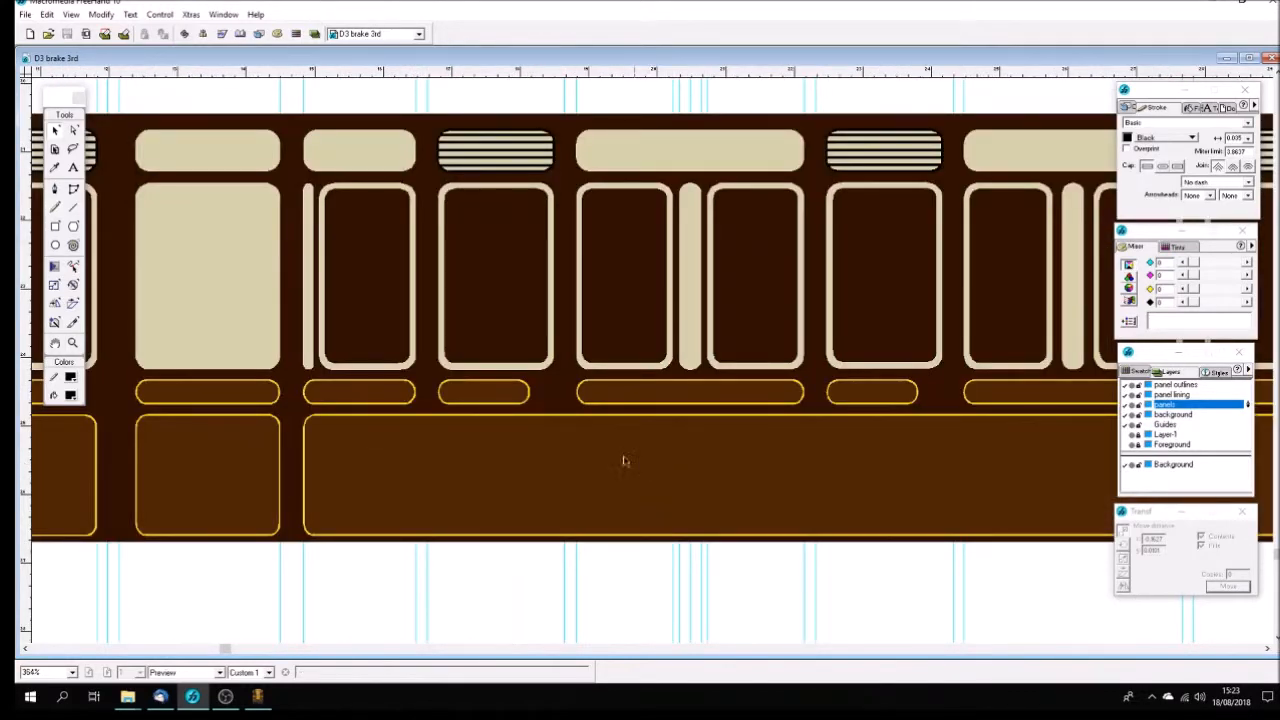
ctrl+alt+click(522, 418)
ctrl+alt+click(521, 418)
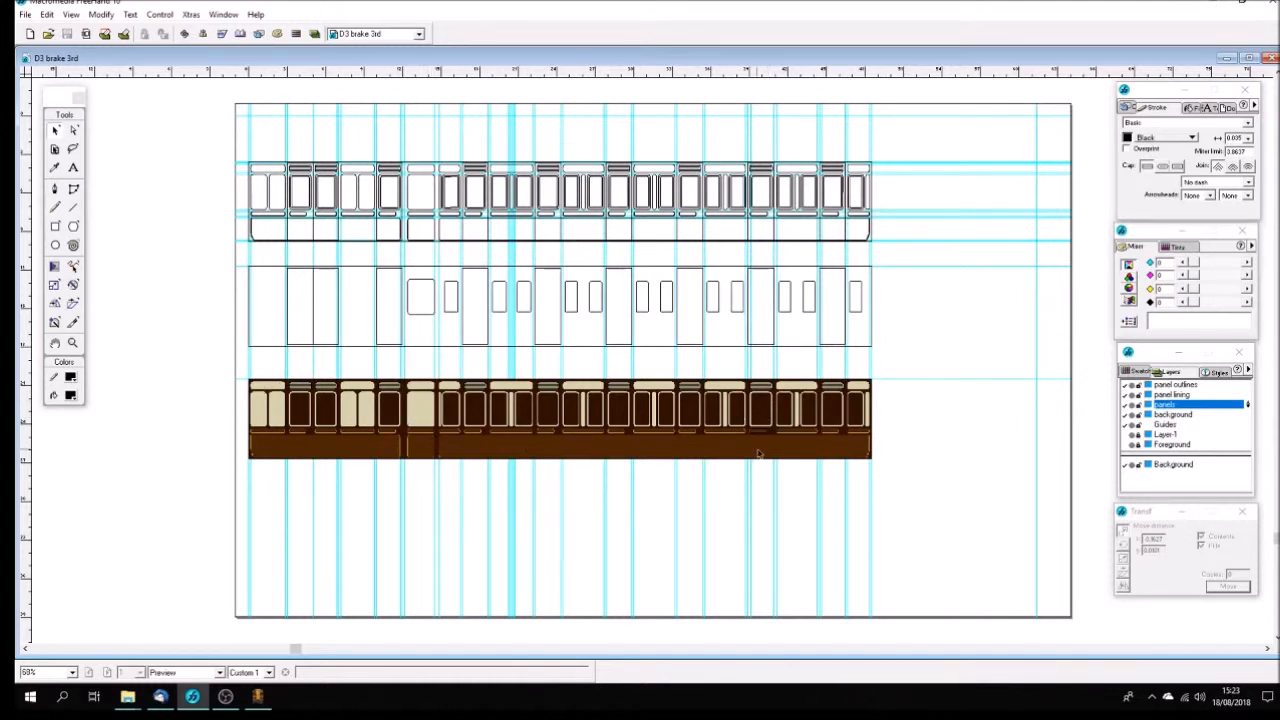
Switch to gmax, open the recent file D3 brake 3rd v3 2.gmax and examine the textured carriage from several angles
click(257, 696)
drag(967, 551, 943, 551)
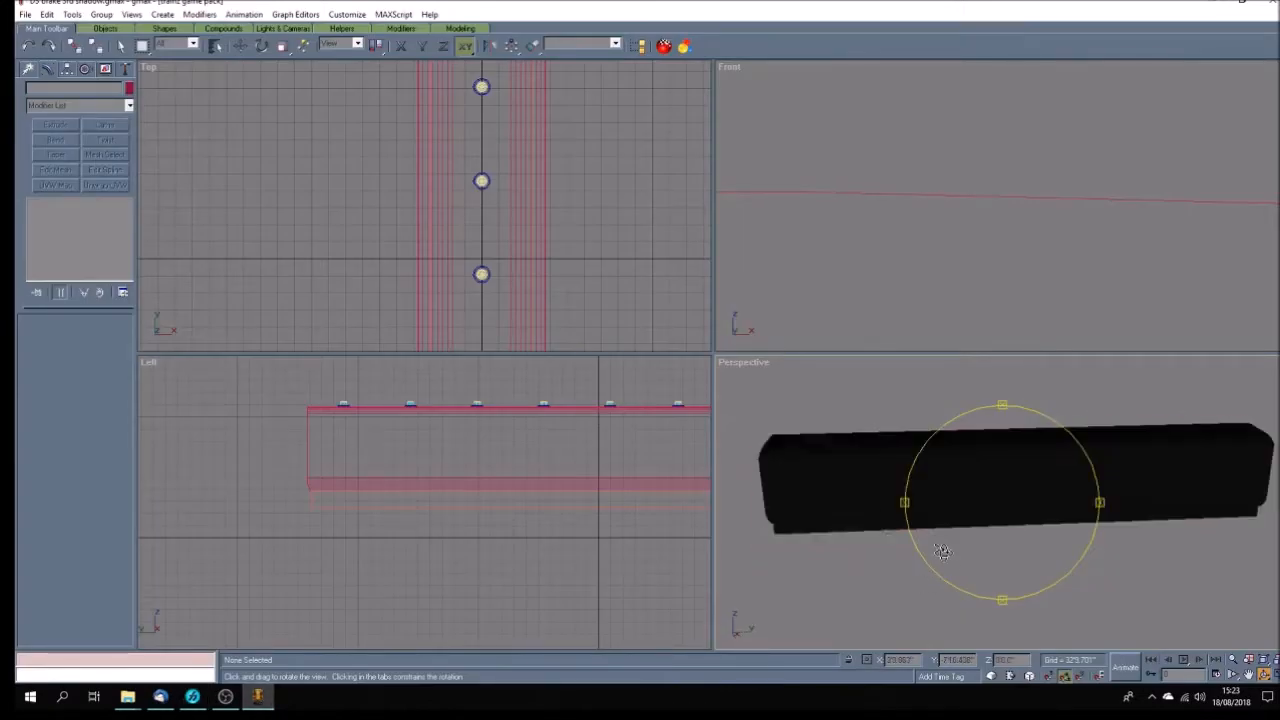
click(25, 15)
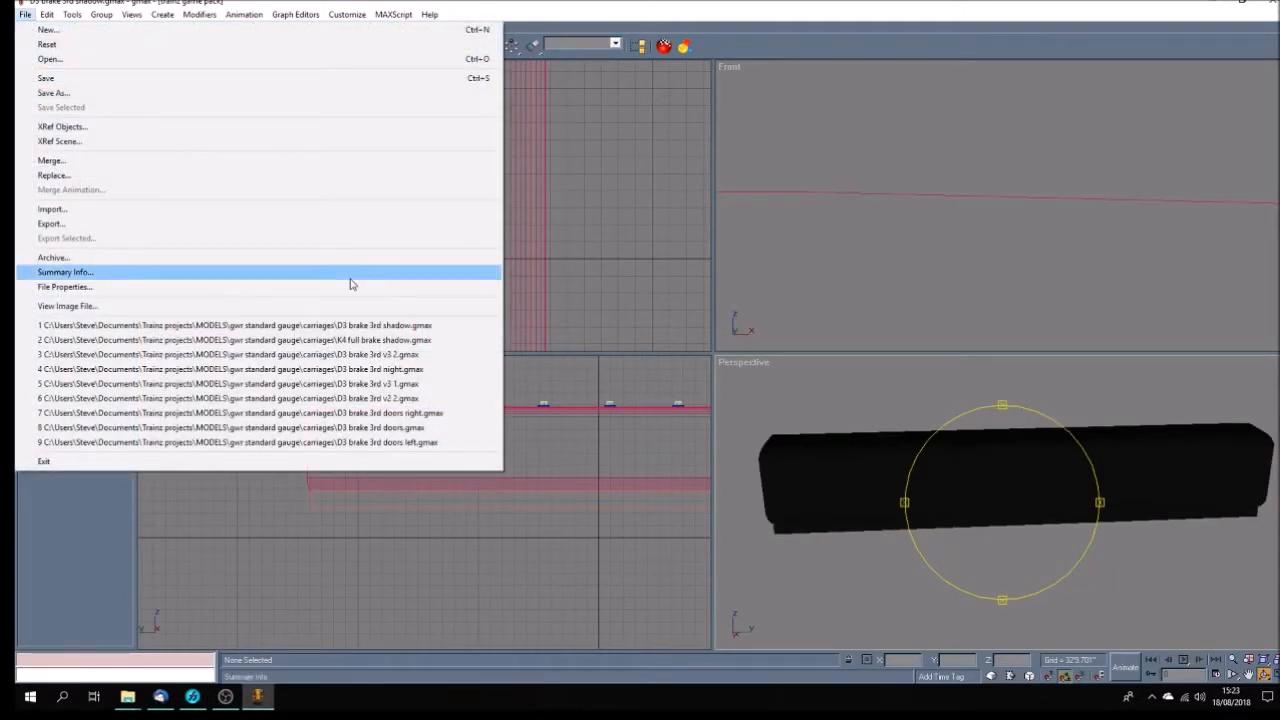
click(441, 354)
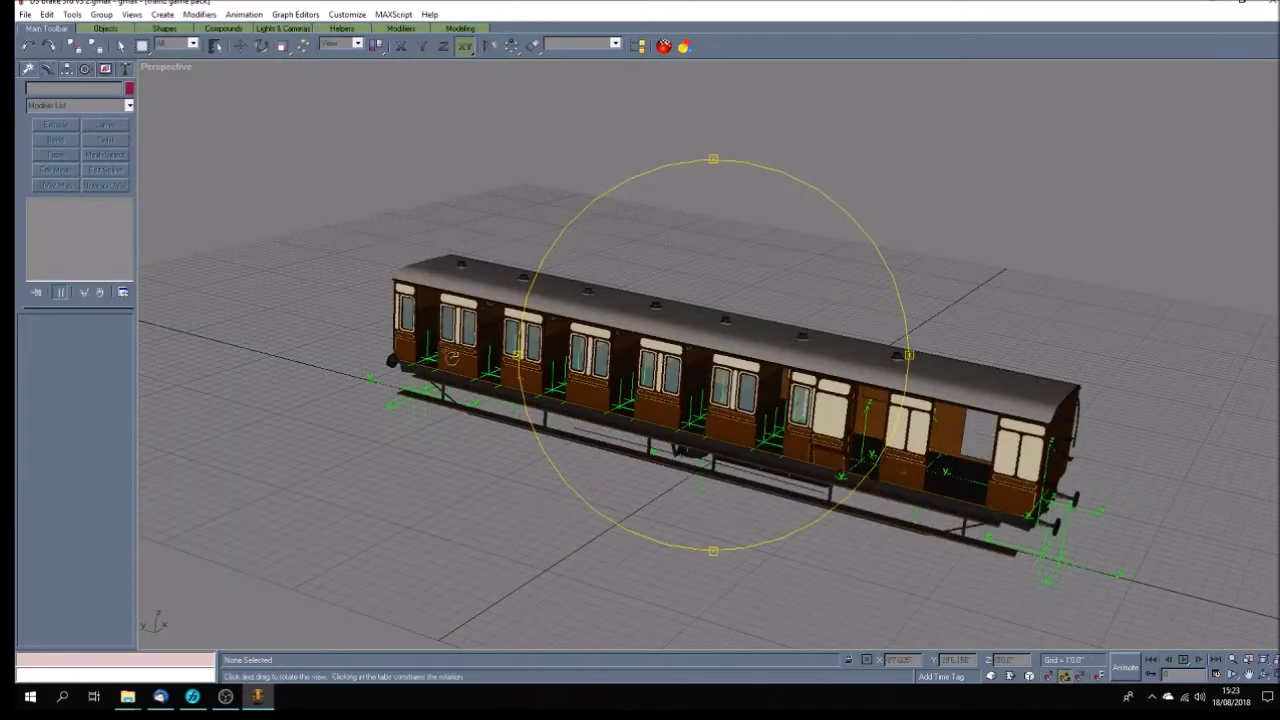
drag(673, 468, 624, 424)
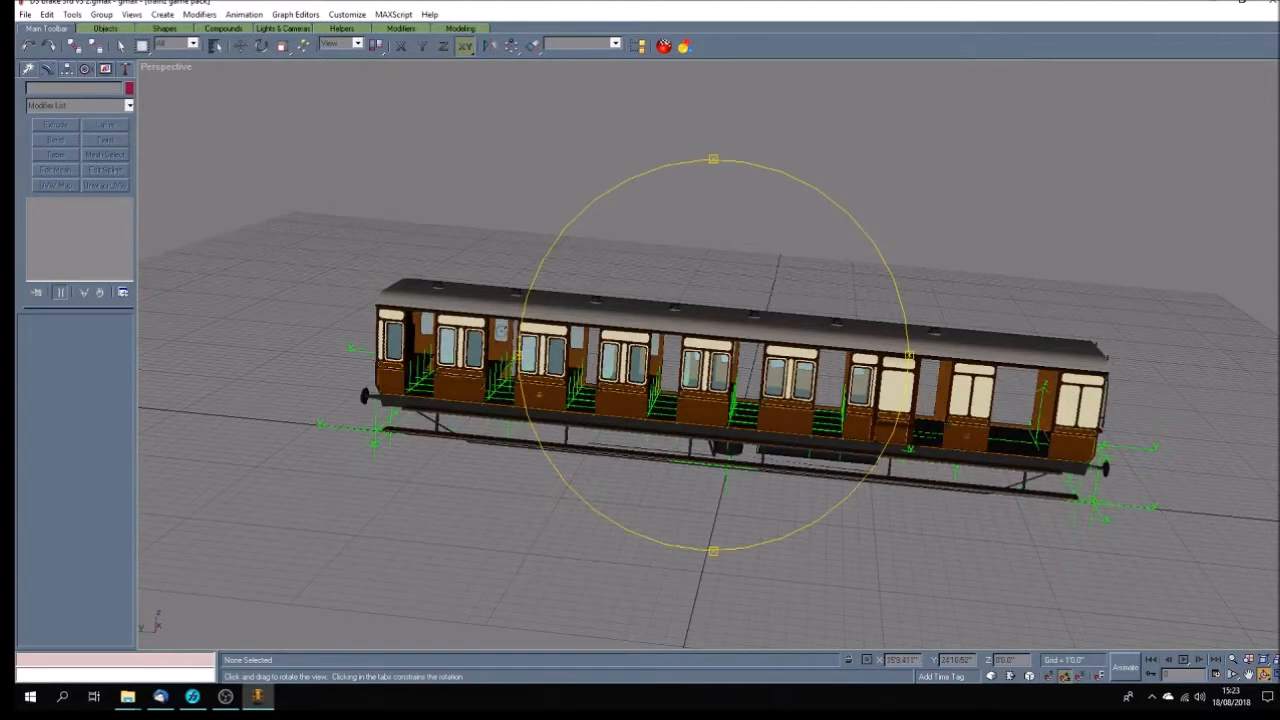
mouse_move(890, 398)
mouse_down()
mouse_move(802, 404)
mouse_move(798, 428)
mouse_move(744, 459)
mouse_up()
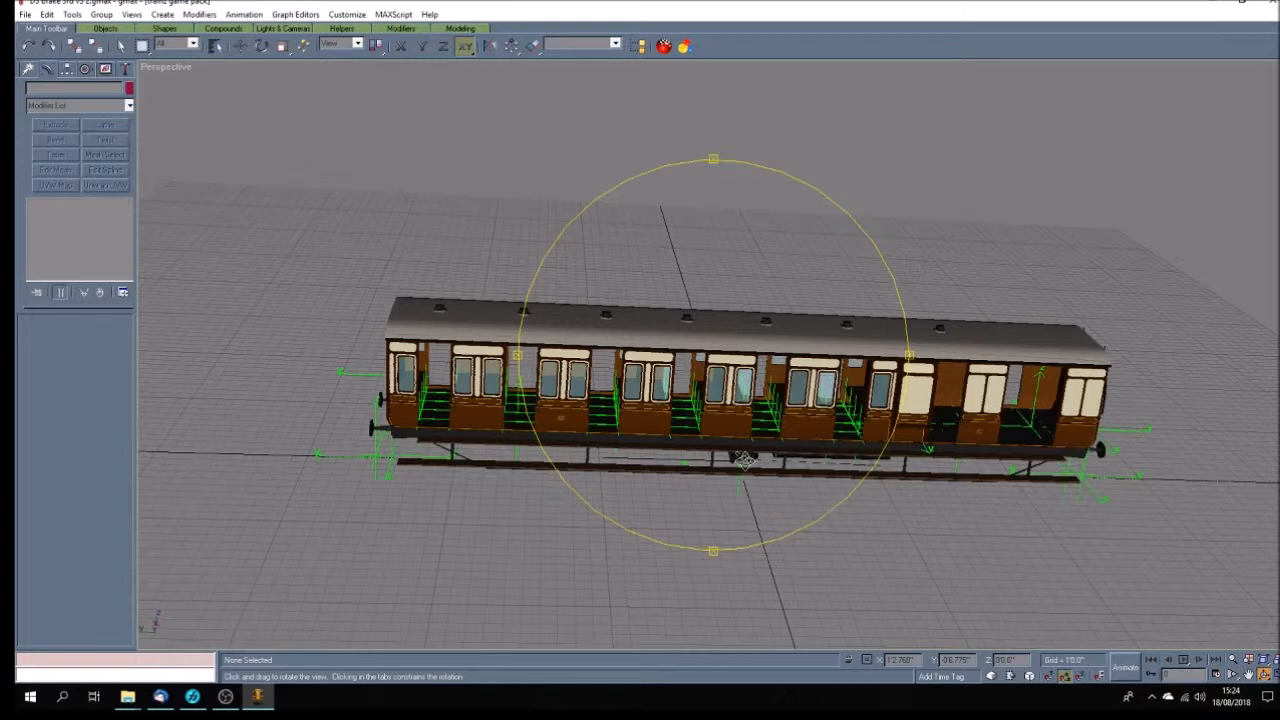
mouse_move(692, 411)
mouse_down()
mouse_move(665, 402)
mouse_move(721, 441)
mouse_move(686, 449)
mouse_move(730, 466)
mouse_move(679, 458)
mouse_up()
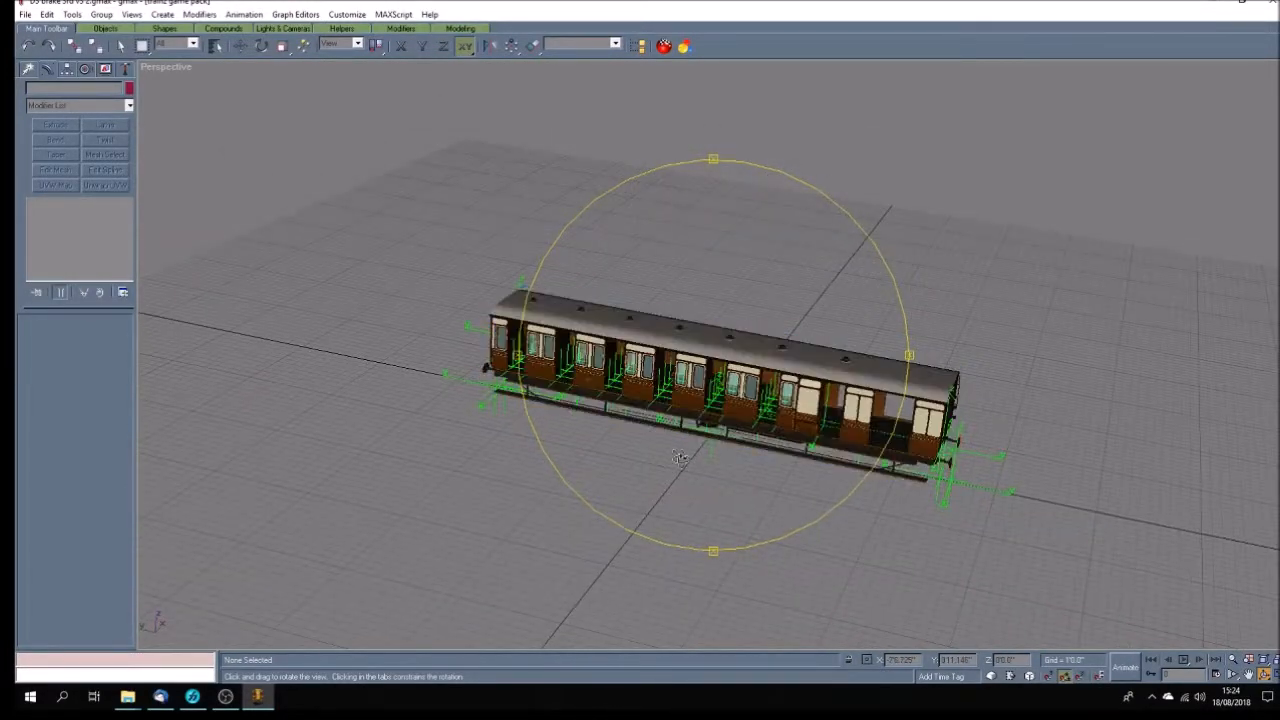